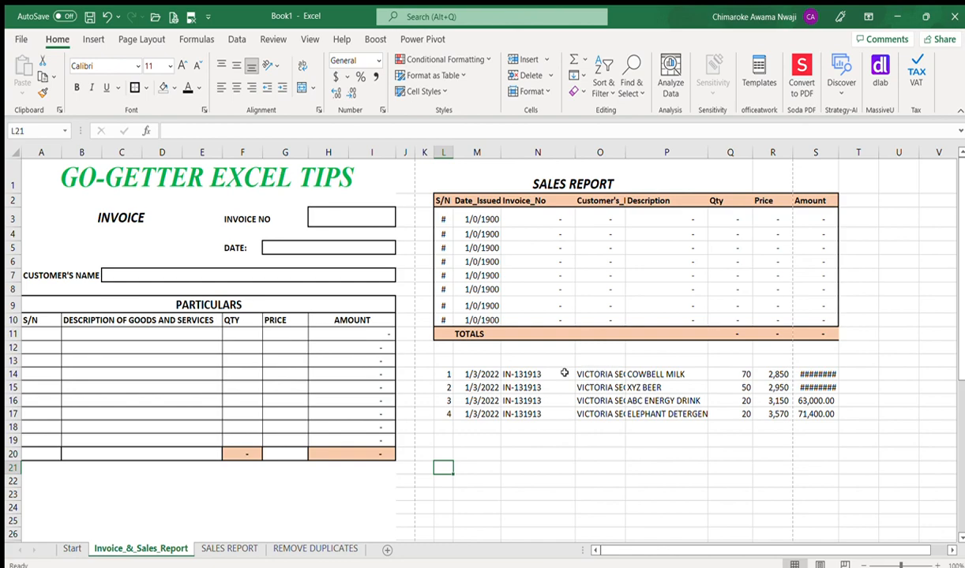
Step: Copy invoice number IN-131913 from the first sales record into the invoice form's invoice number cell
left_click(521, 374)
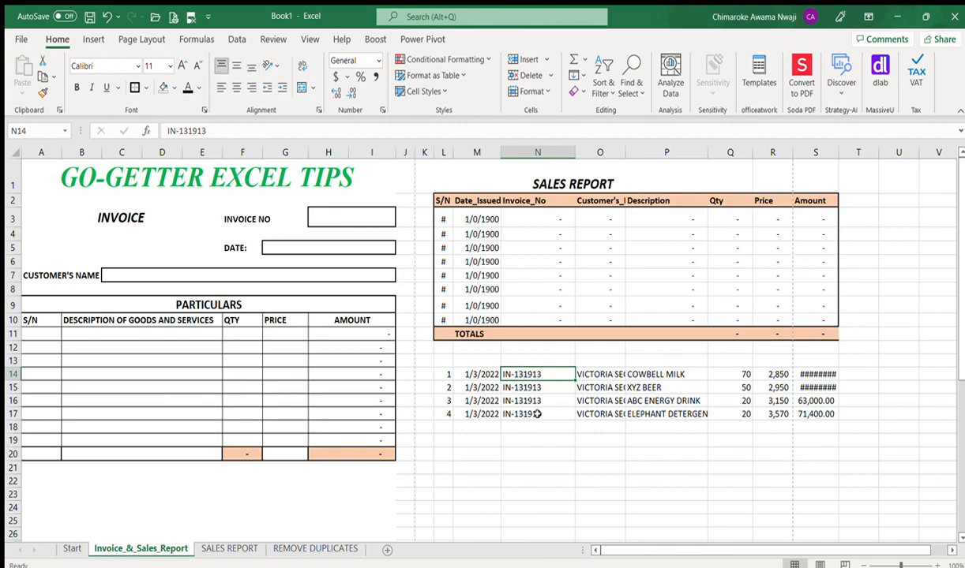
key("ctrl+c")
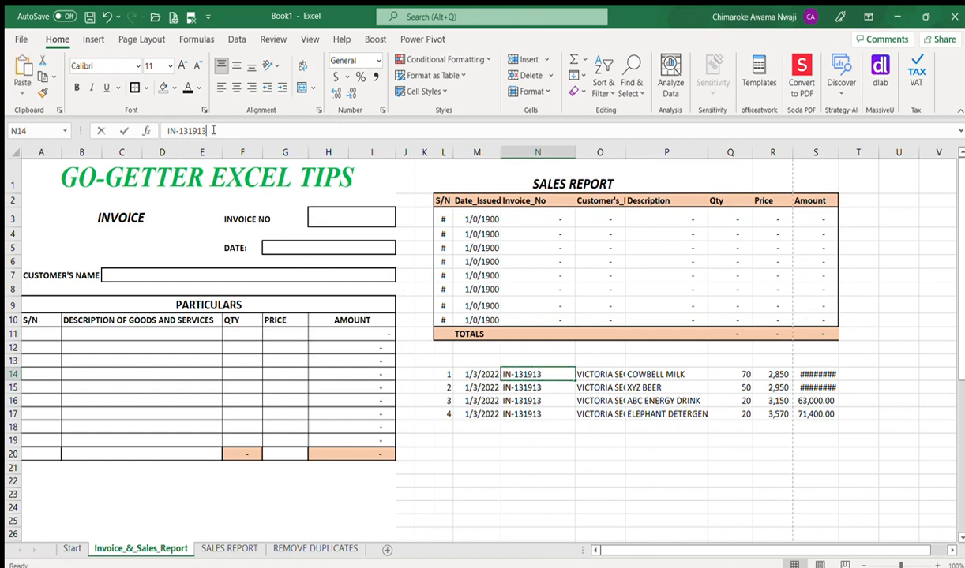
left_click_drag(207, 130, 158, 130)
key("ctrl+c")
key("Return")
double_click(314, 220)
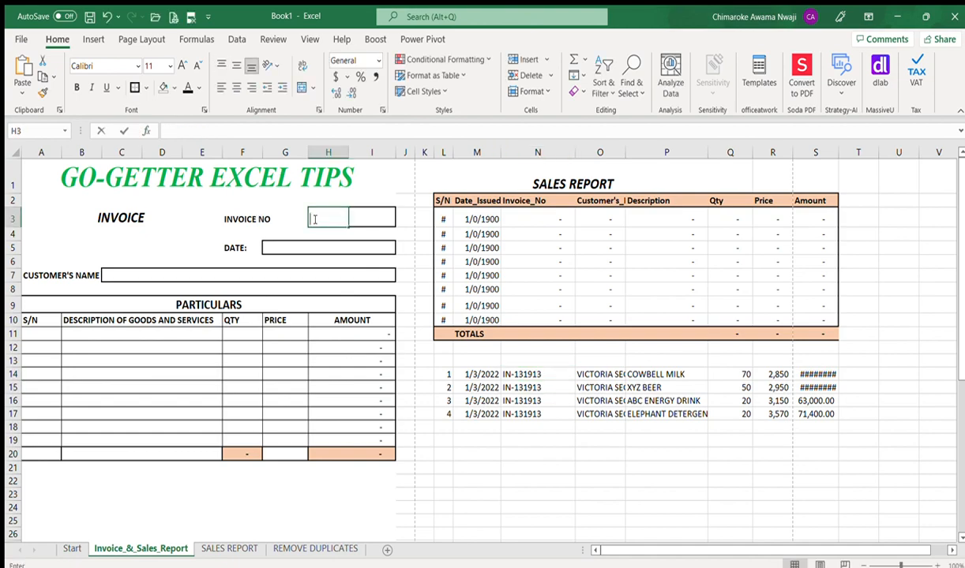
key("ctrl+v")
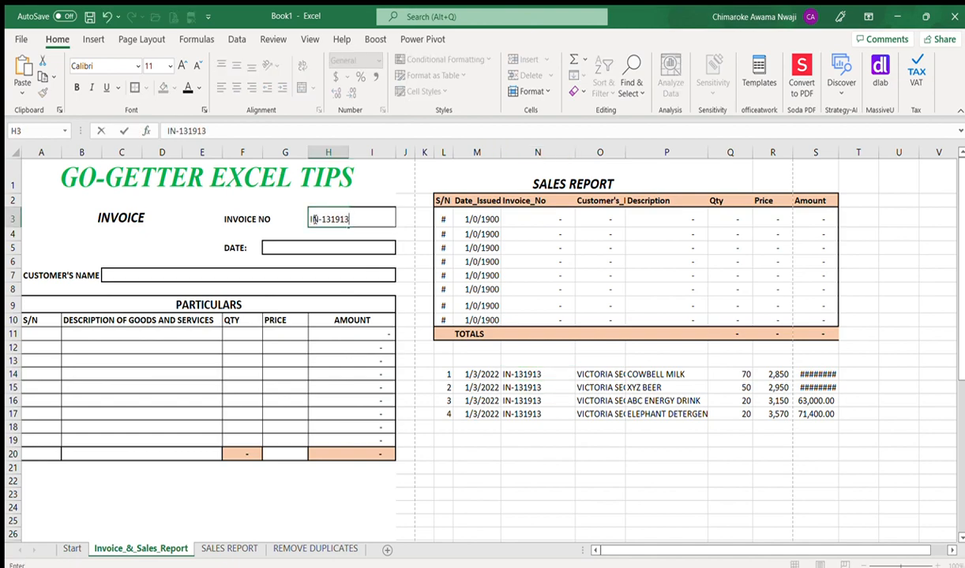
key("Return")
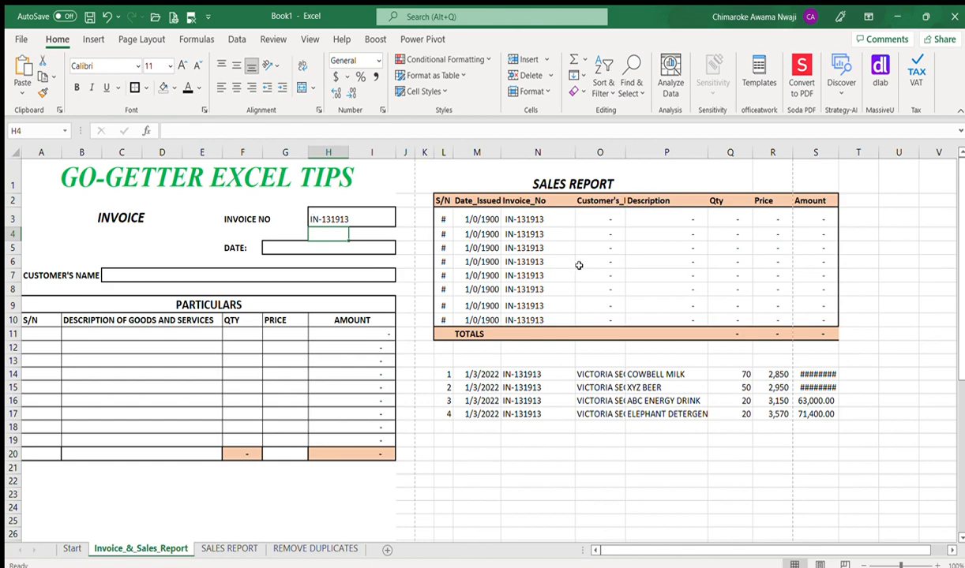
Step: Copy the first record's date 1/3/2022 into the invoice's DATE field
left_click(278, 215)
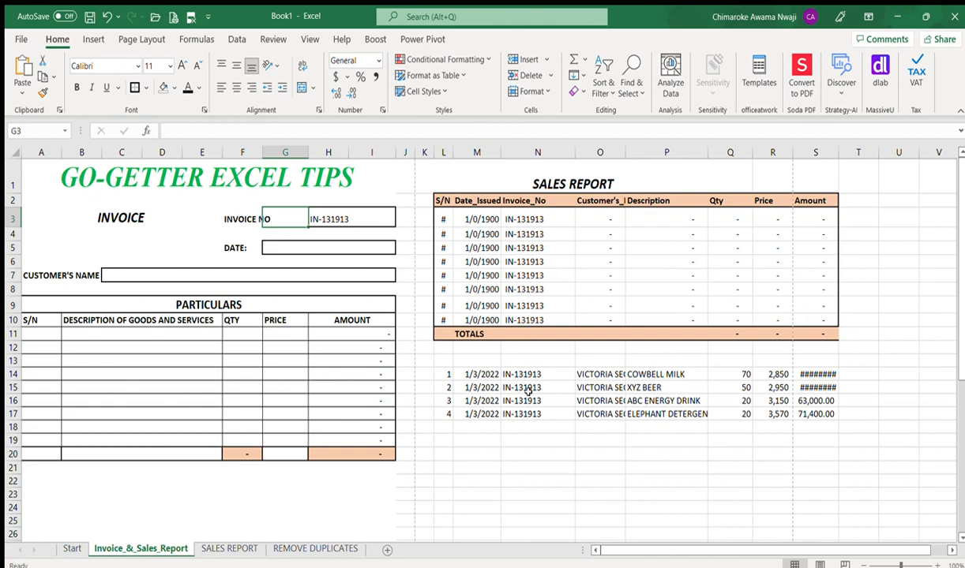
left_click(484, 375)
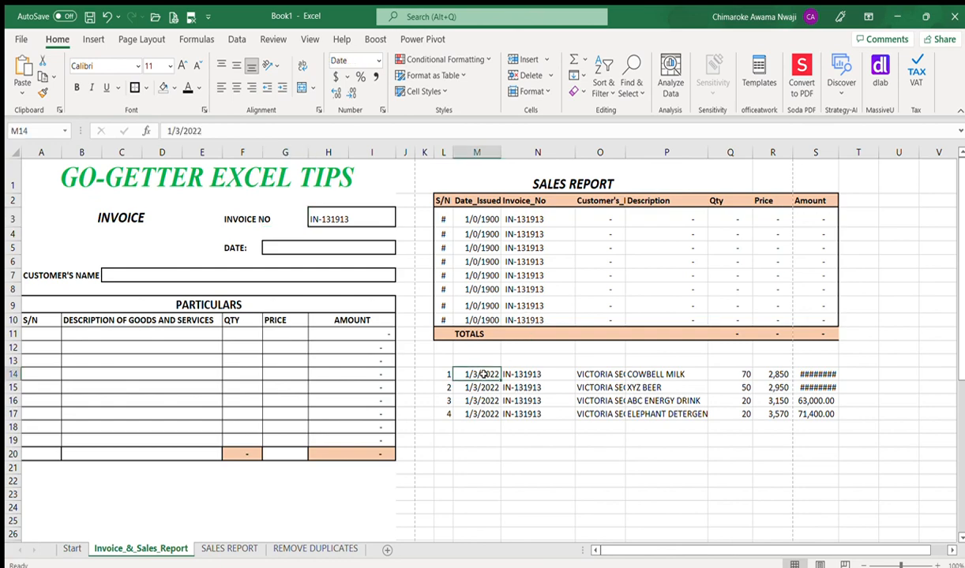
left_click_drag(204, 130, 134, 117)
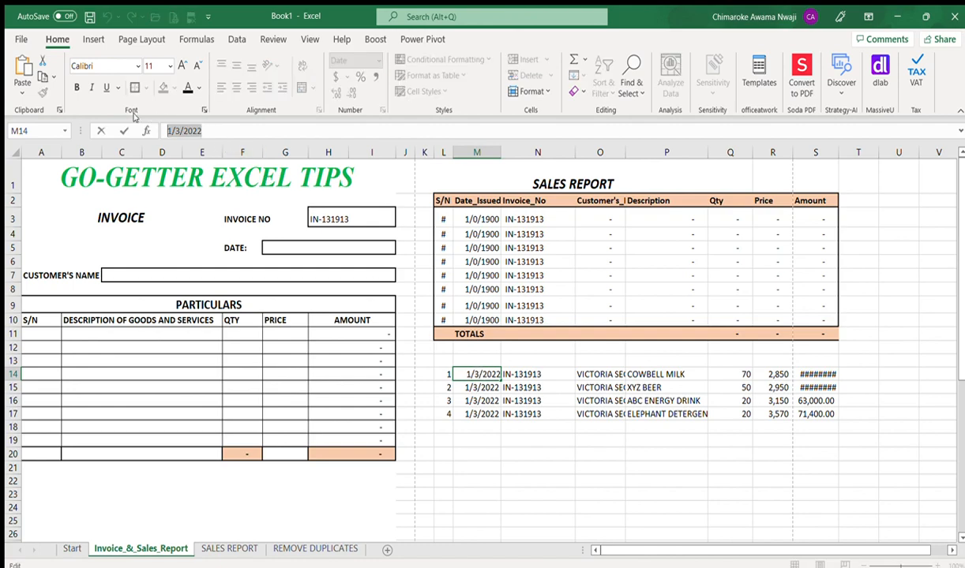
key("Return")
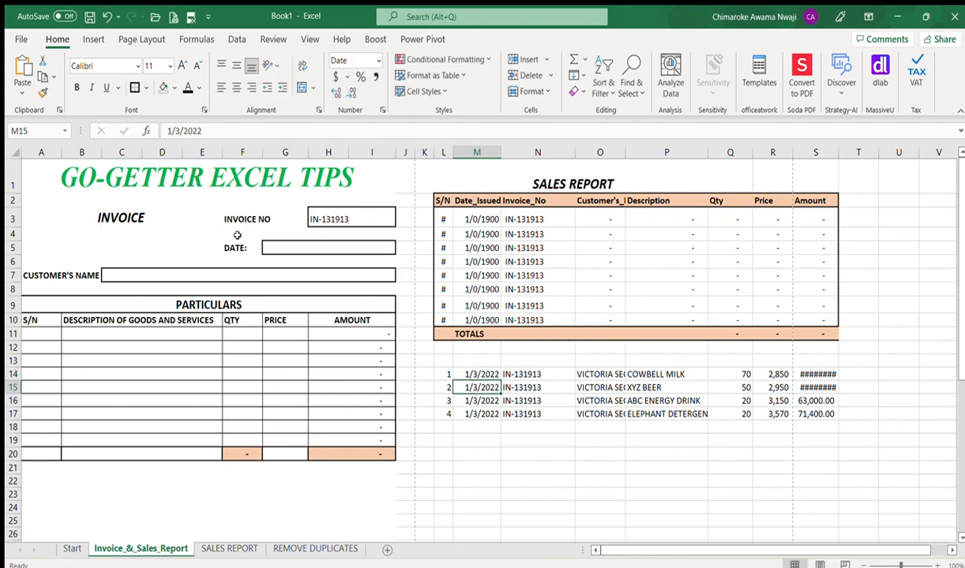
double_click(269, 247)
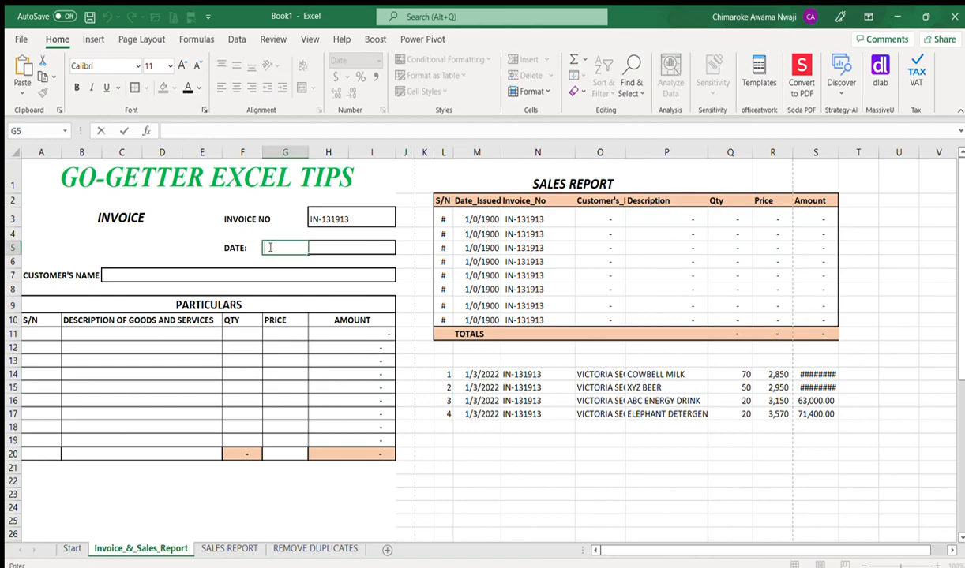
key("ctrl+v")
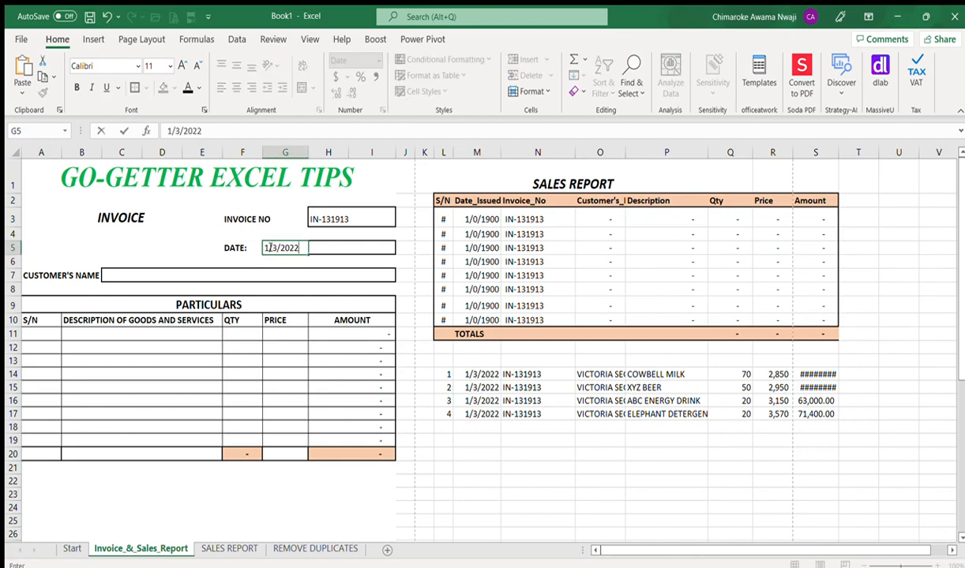
key("Return")
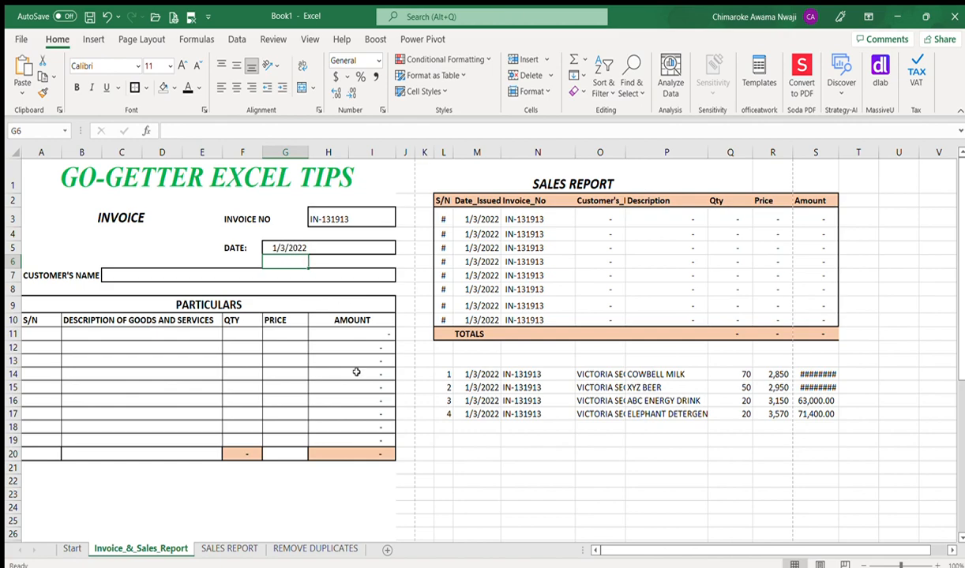
Step: Paste VICTORIA SECRET as the invoice customer name and autofit the Customer's_Name column
left_click(590, 377)
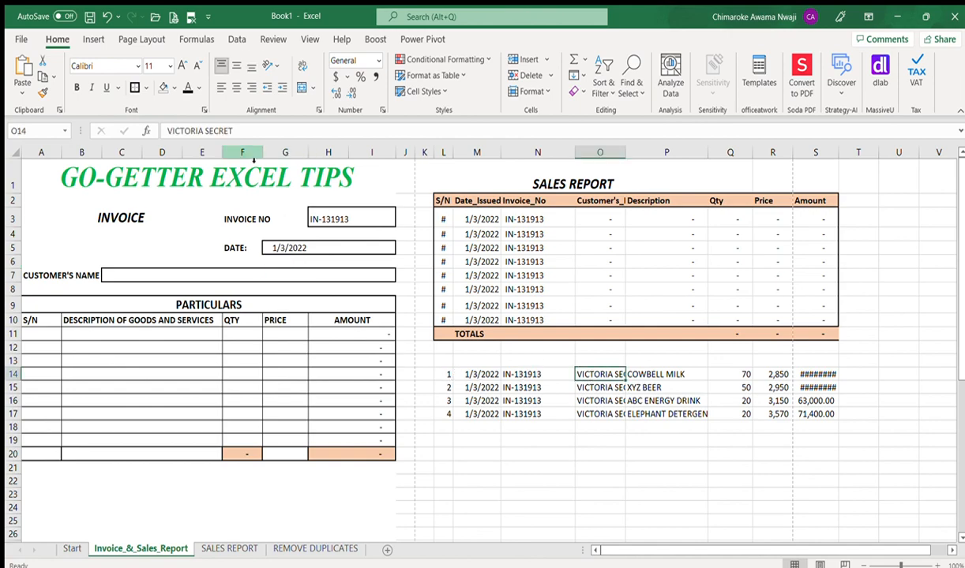
left_click_drag(232, 131, 131, 126)
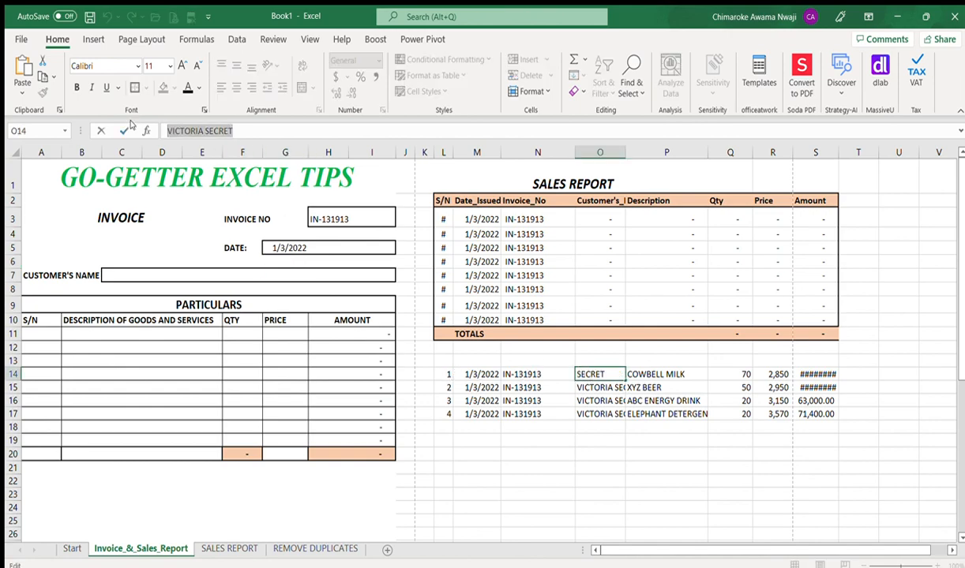
key("Return")
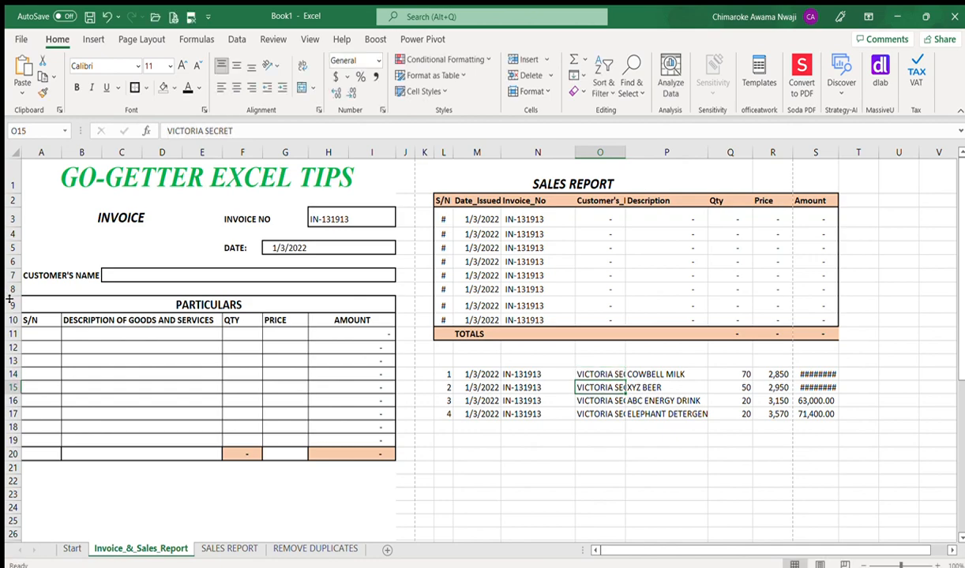
double_click(113, 272)
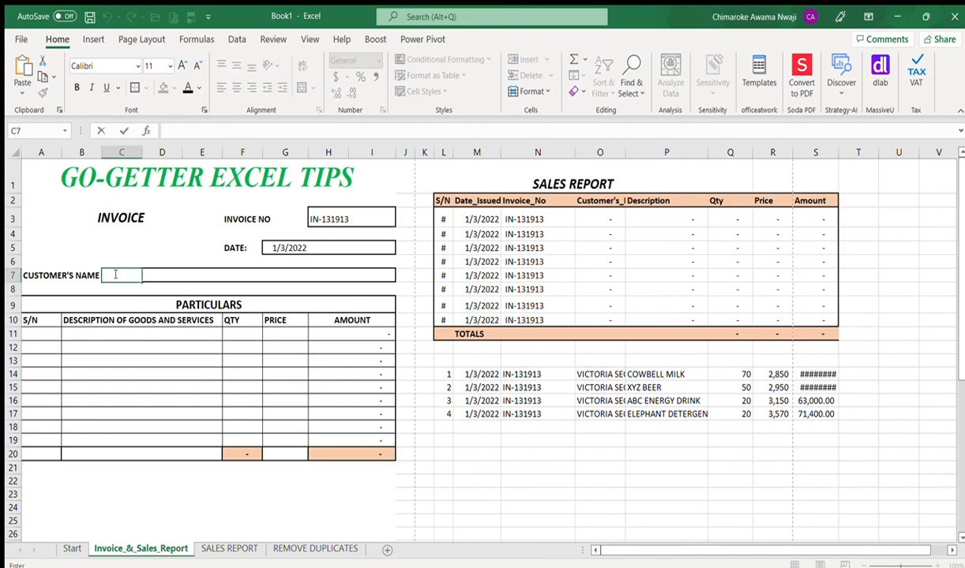
key("ctrl+v")
key("Return")
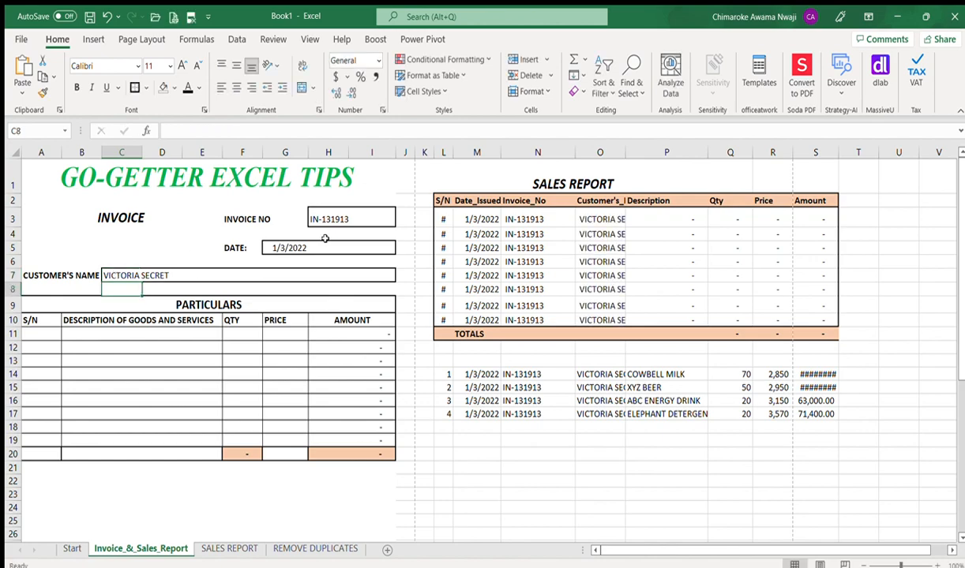
double_click(626, 156)
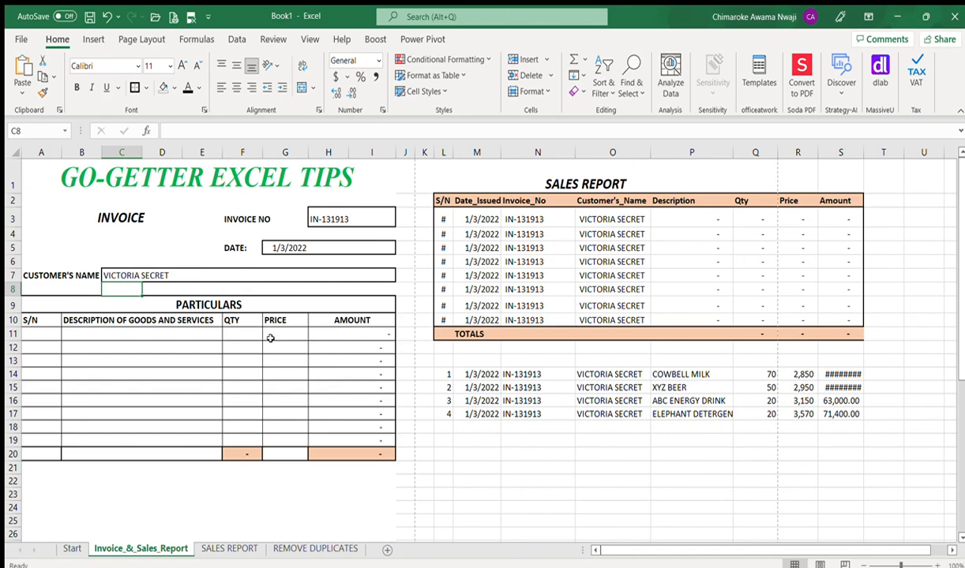
Step: Copy COWBELL MILK from the first record into the first invoice line's description
left_click(676, 375)
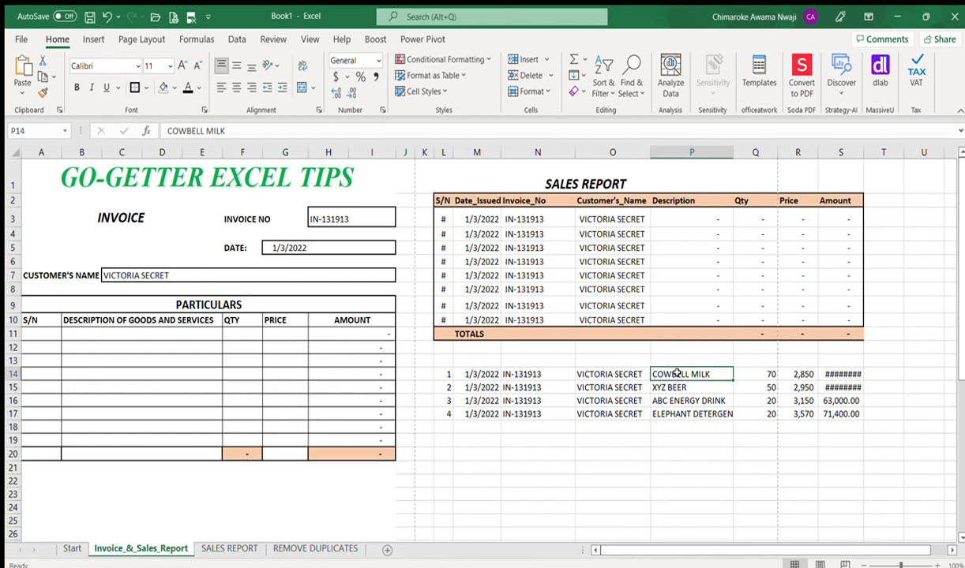
left_click_drag(225, 131, 135, 133)
key("ctrl+c")
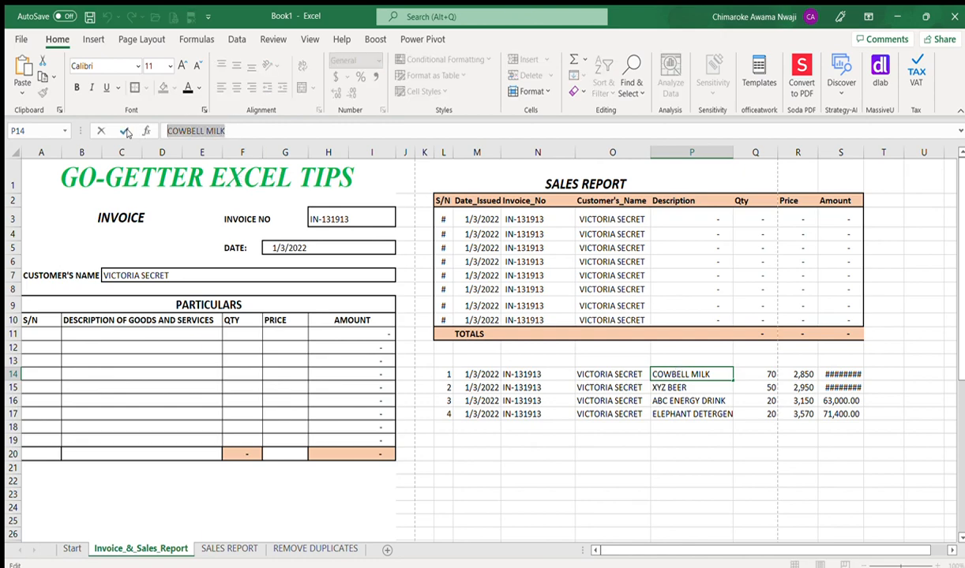
key("Return")
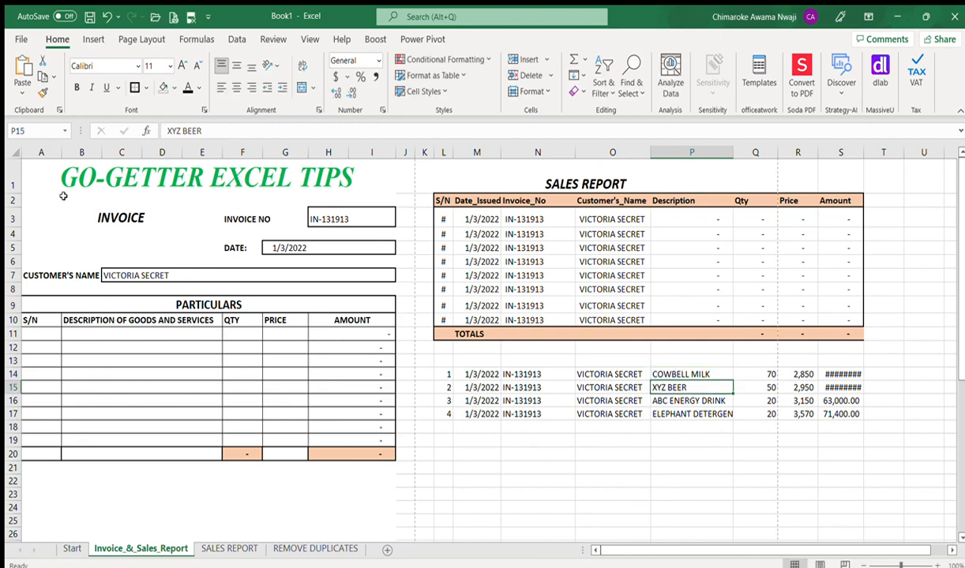
double_click(79, 333)
key("ctrl+v")
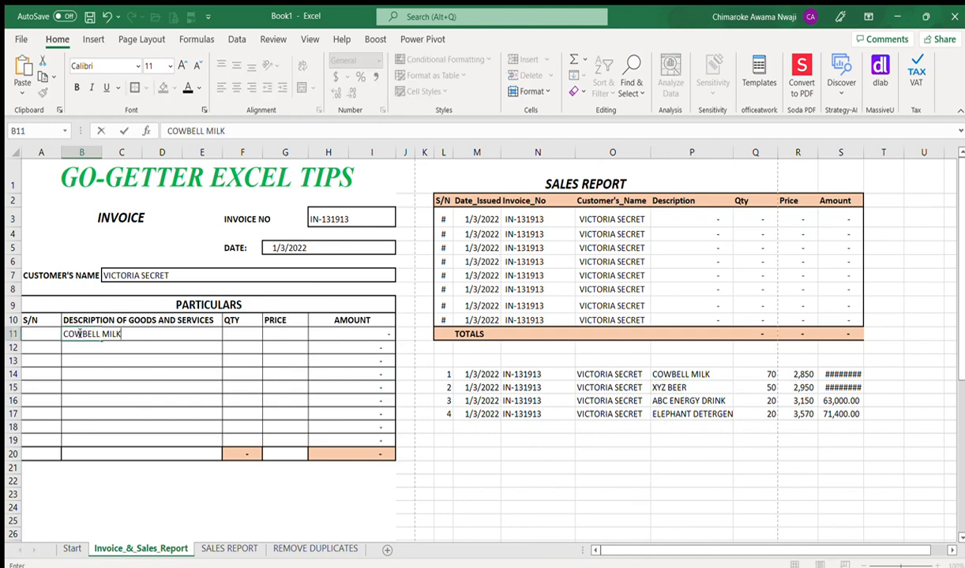
left_click(35, 336)
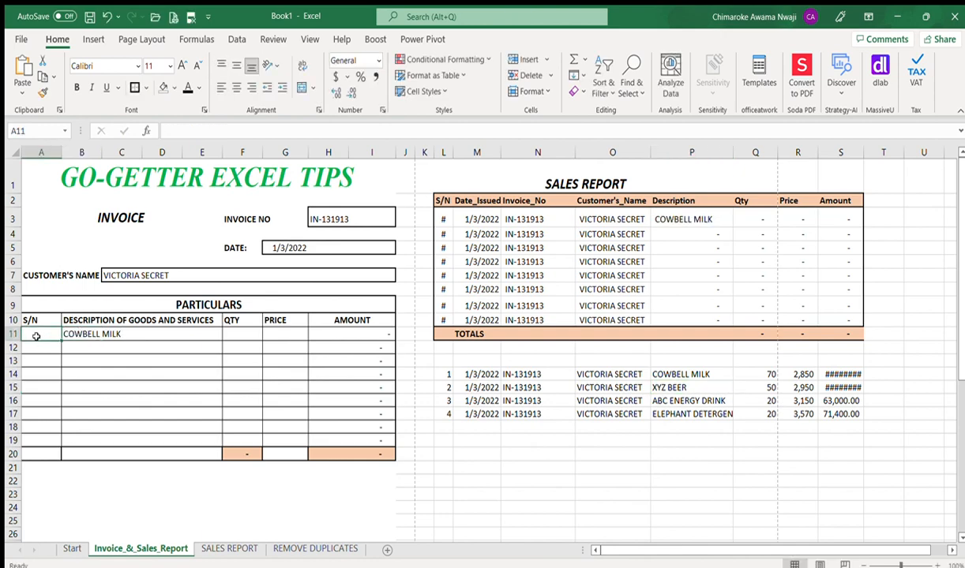
Step: Give the first line serial 1, quantity 70 and price 2,850, then autofit the AMOUNT column
type("1")
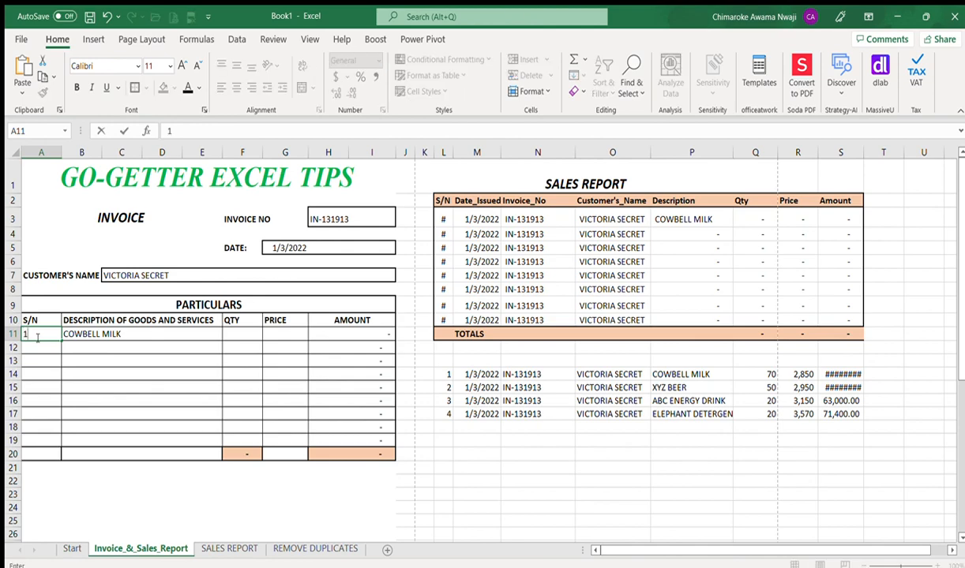
key("ctrl+Return")
key("Right")
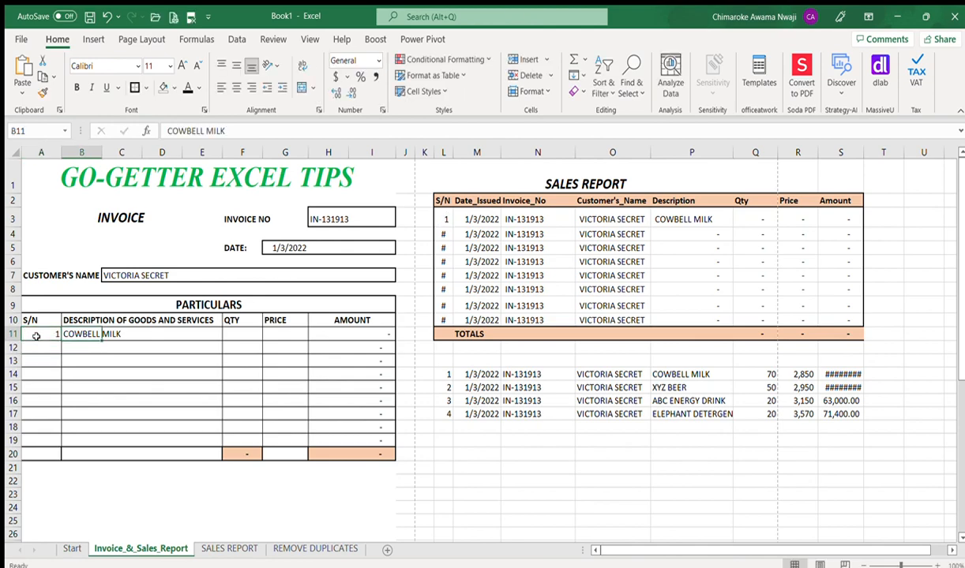
key("Right")
key("Right")
key("Right")
key("Right")
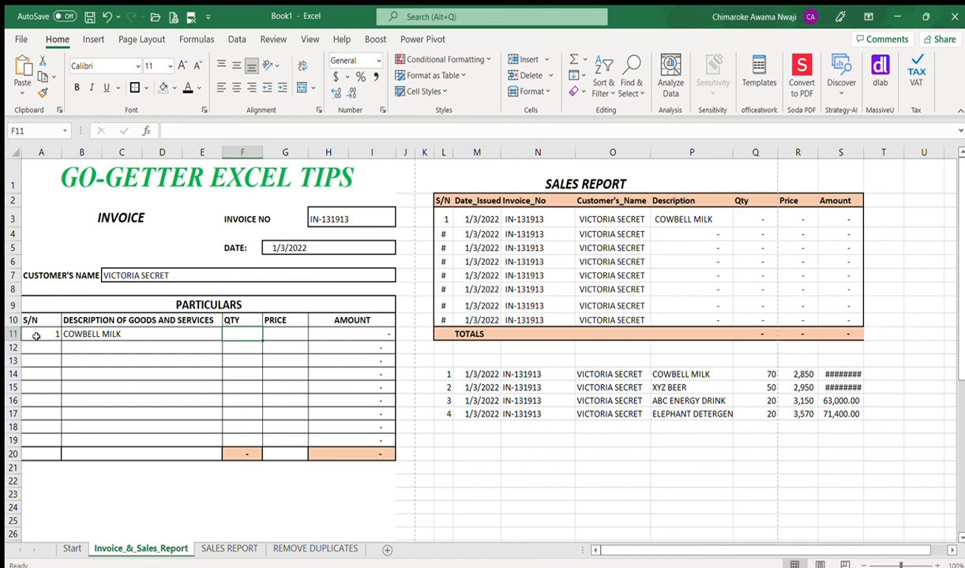
type("70")
key("Right")
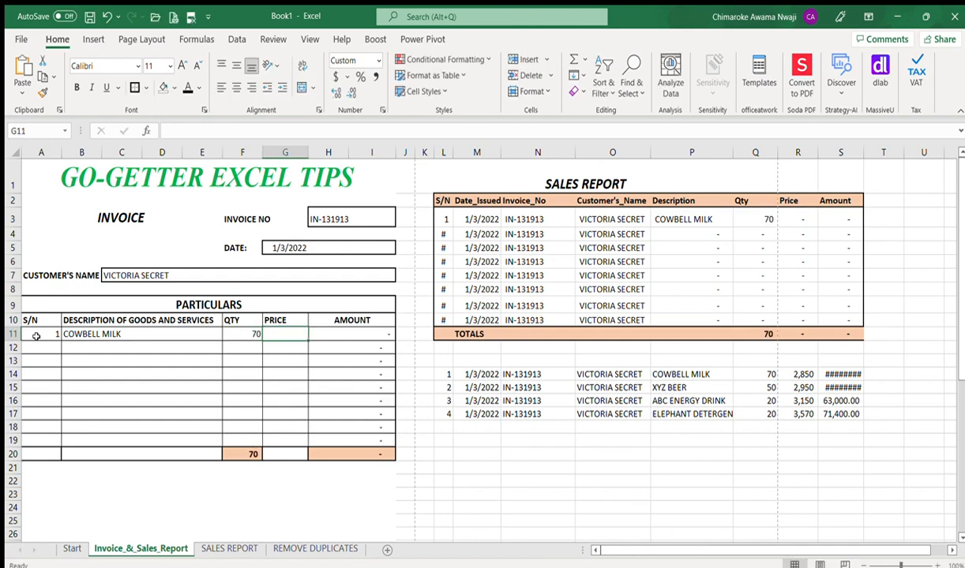
type("2850")
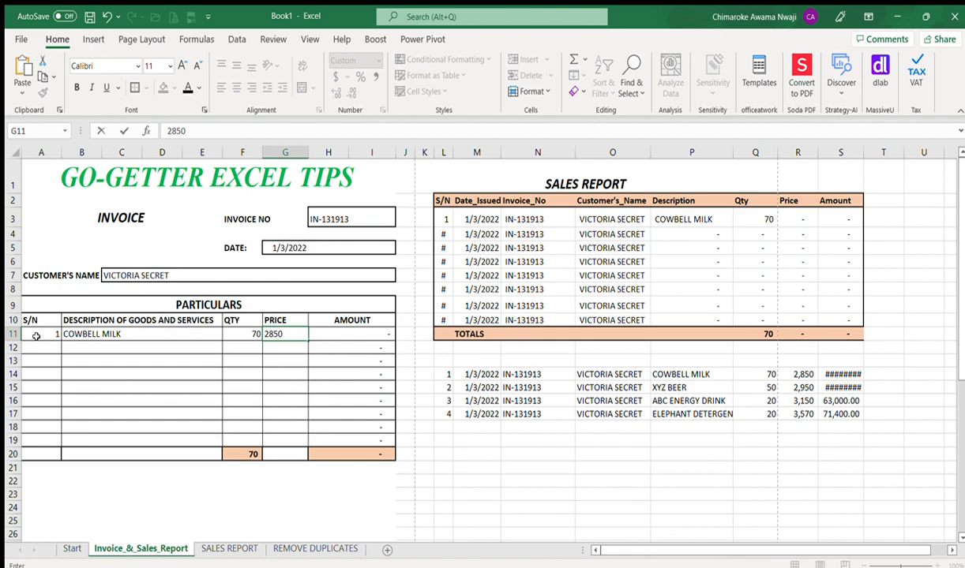
key("Right")
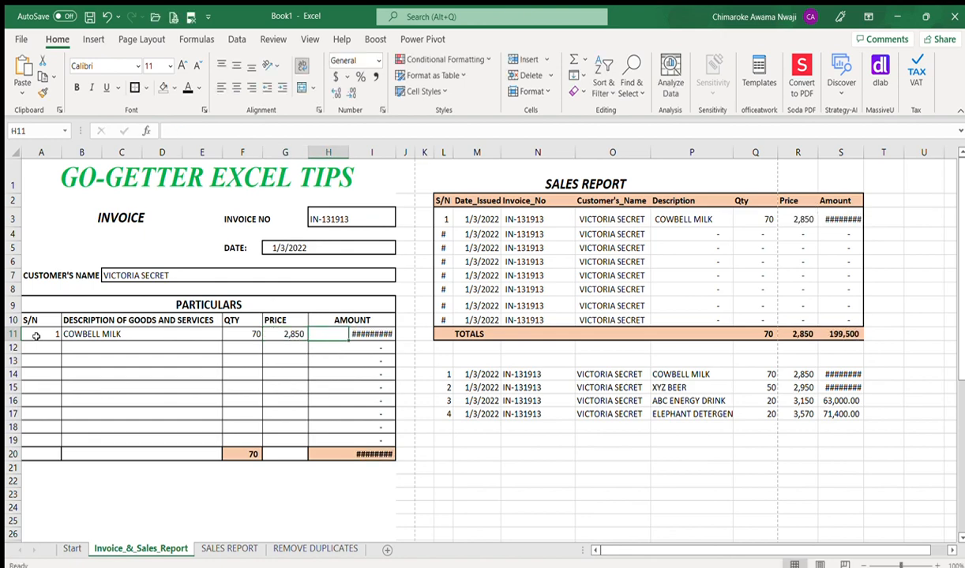
double_click(395, 156)
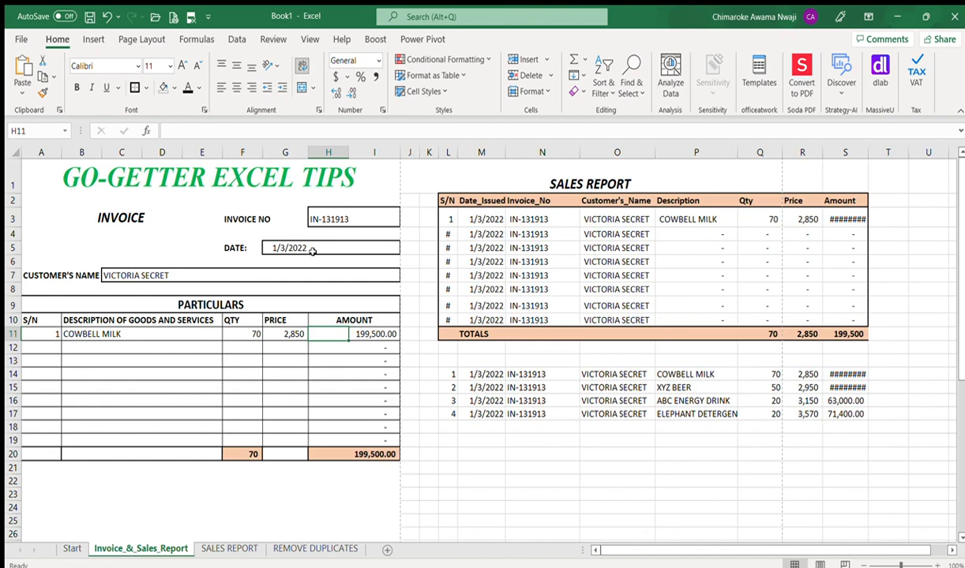
left_click(476, 465)
Step: Start invoice line 2 with serial number 2 and description XYZ BEER
left_click(51, 347)
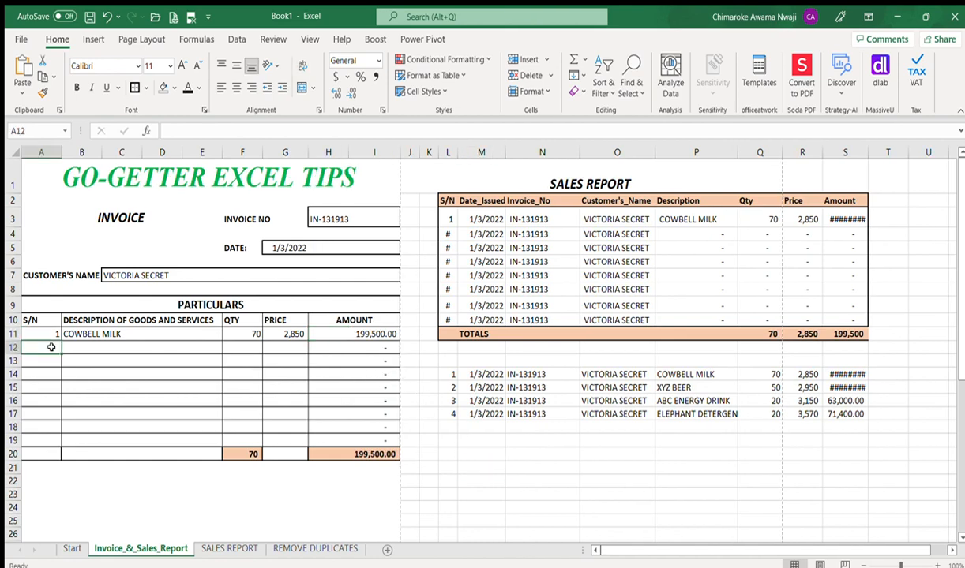
type("2")
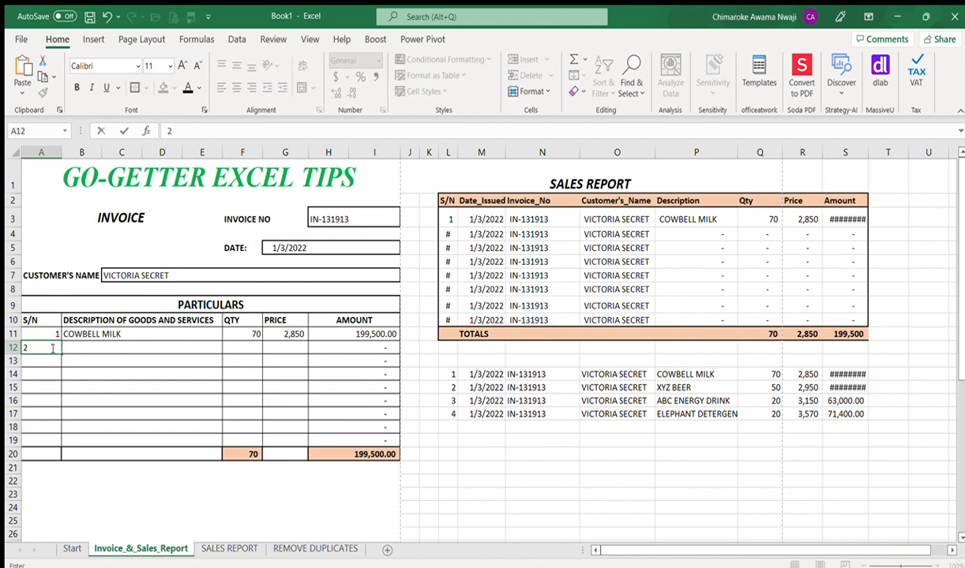
key("Tab")
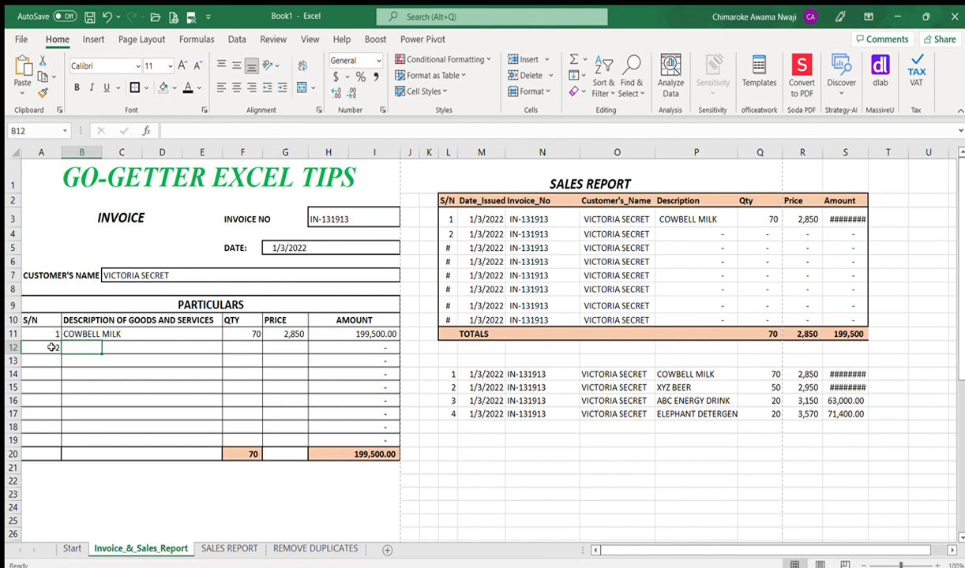
left_click(660, 386)
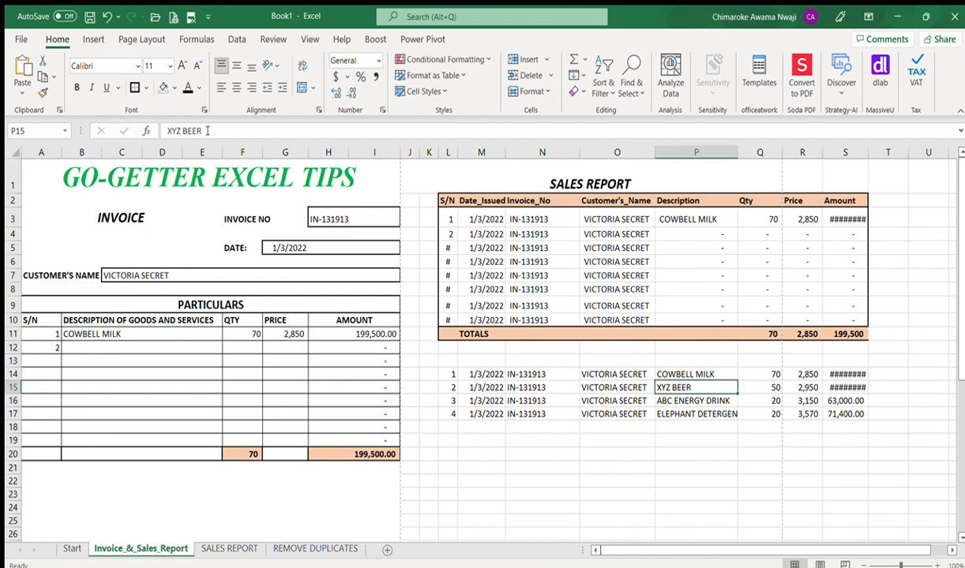
left_click_drag(201, 131, 162, 131)
key("Return")
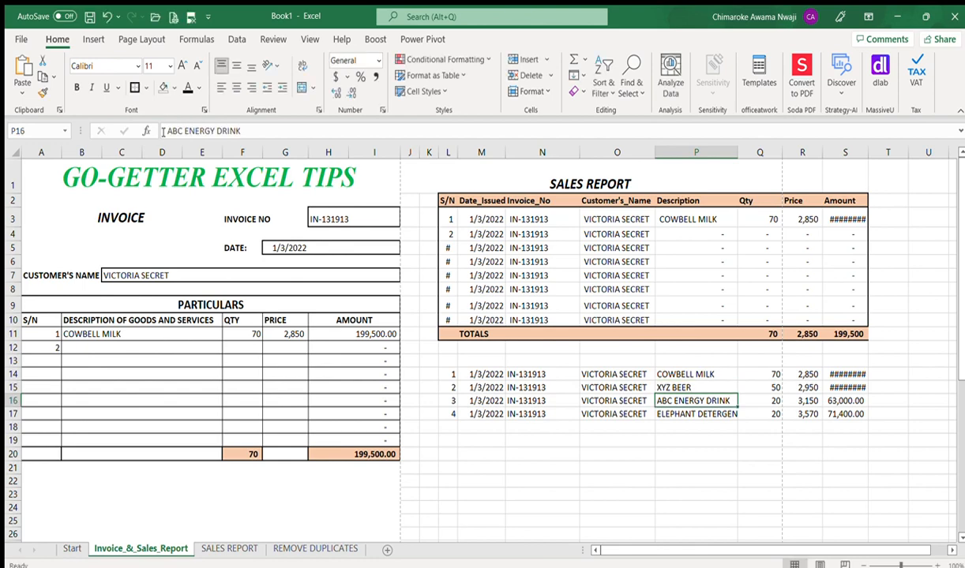
left_click(83, 344)
type("XYZ BEER")
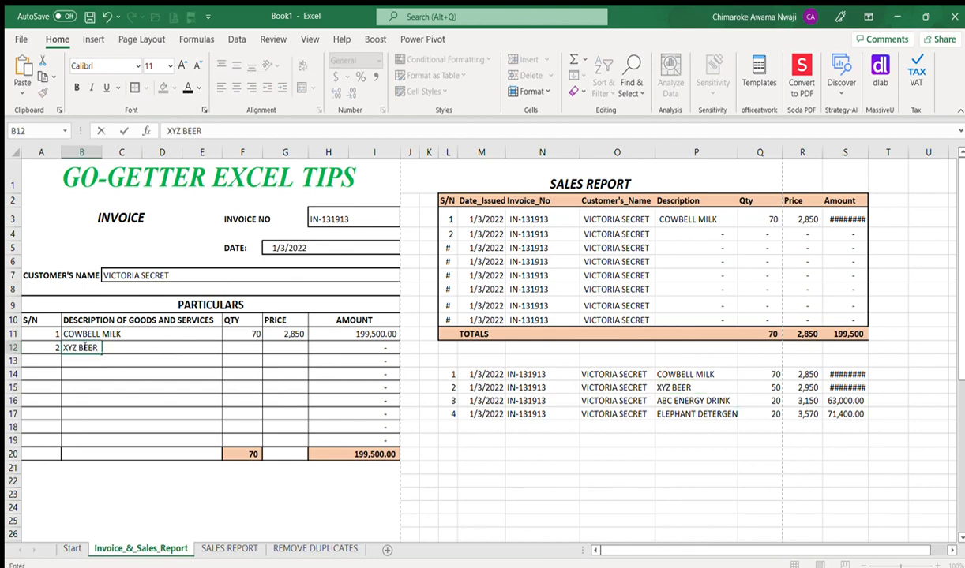
key("Tab")
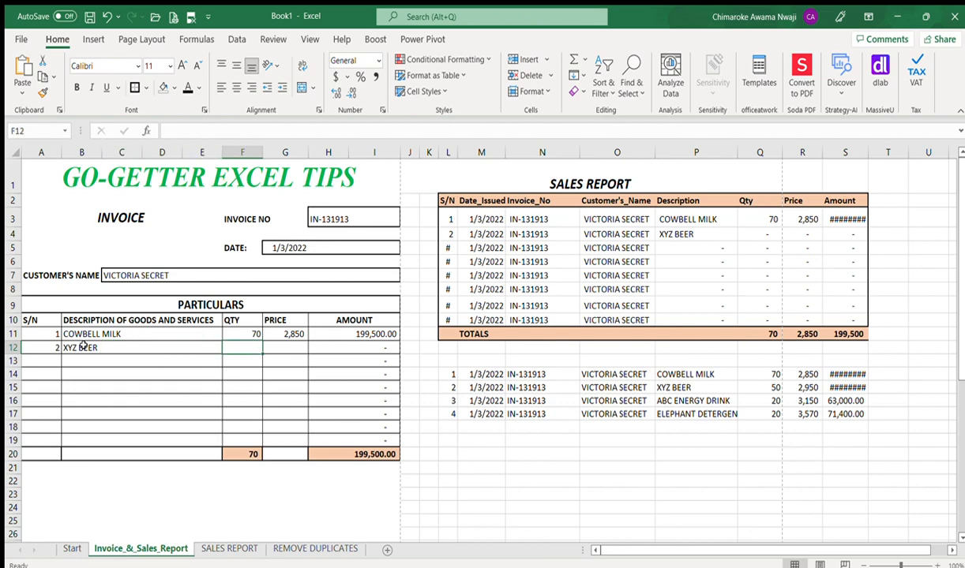
Step: Enter quantity 50 and price 2,950 for XYZ BEER
type("50")
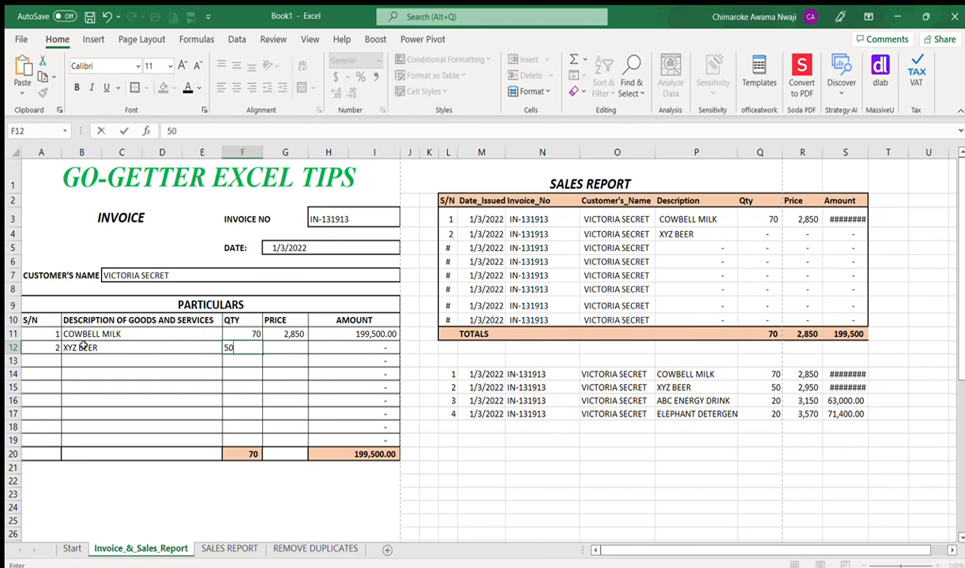
key("Tab")
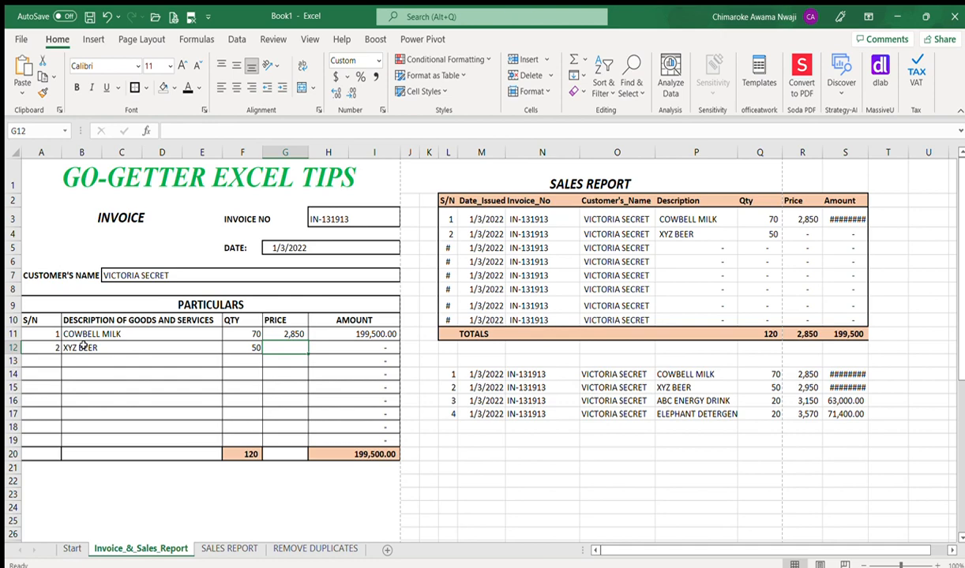
type("2")
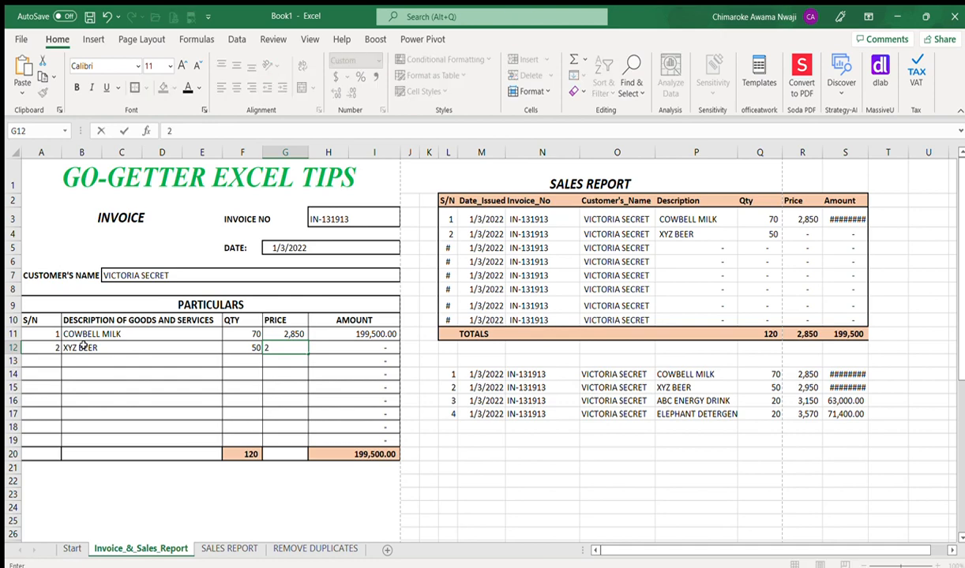
type(",950")
key("Tab")
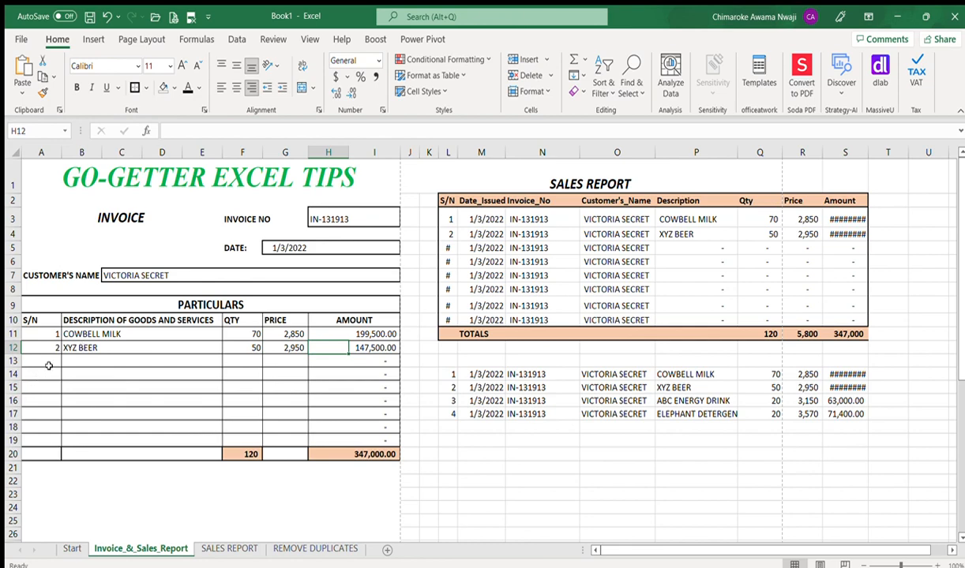
left_click(50, 360)
Step: Start invoice line 3 with serial number 3 and description ABC ENERGY DRINK copied from the sales list
type("3")
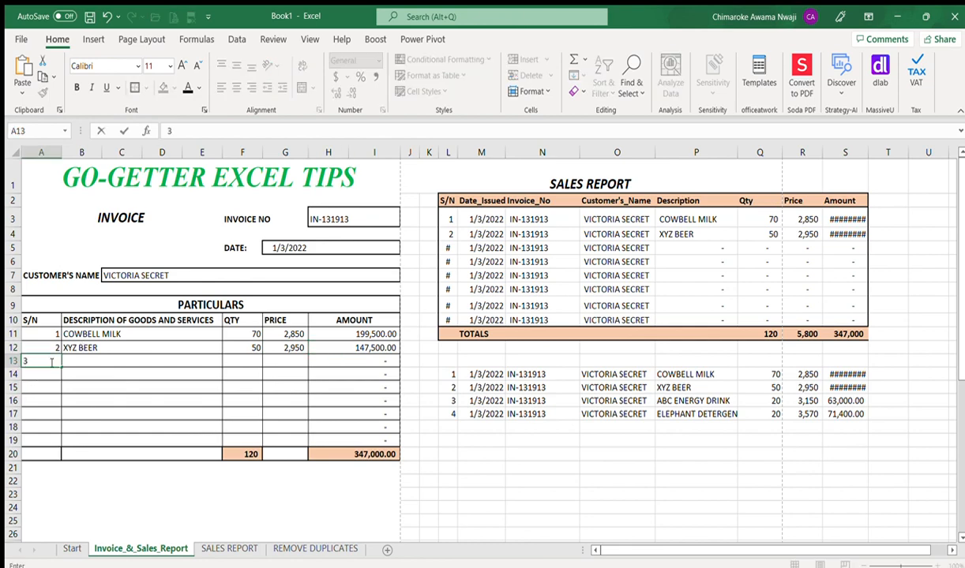
key("Tab")
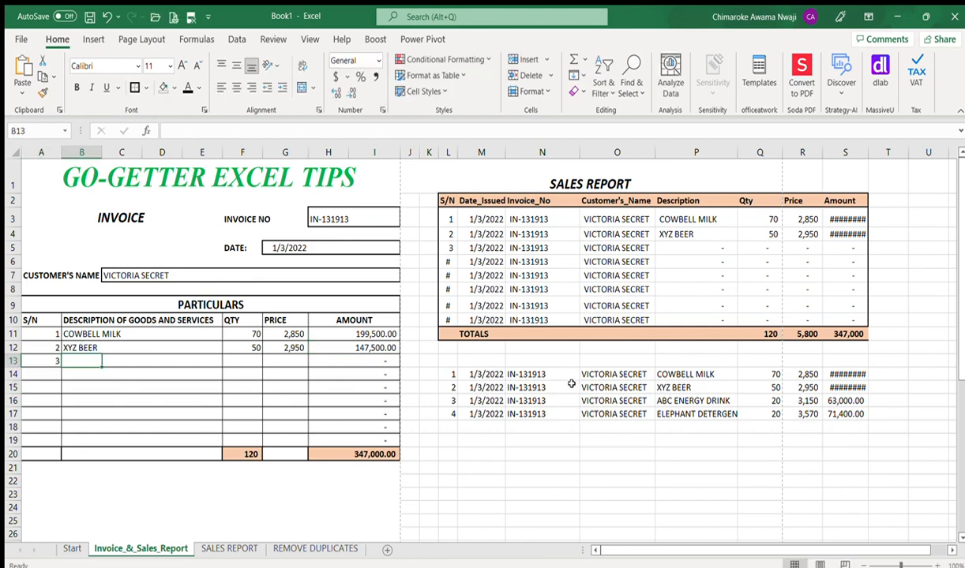
left_click(669, 401)
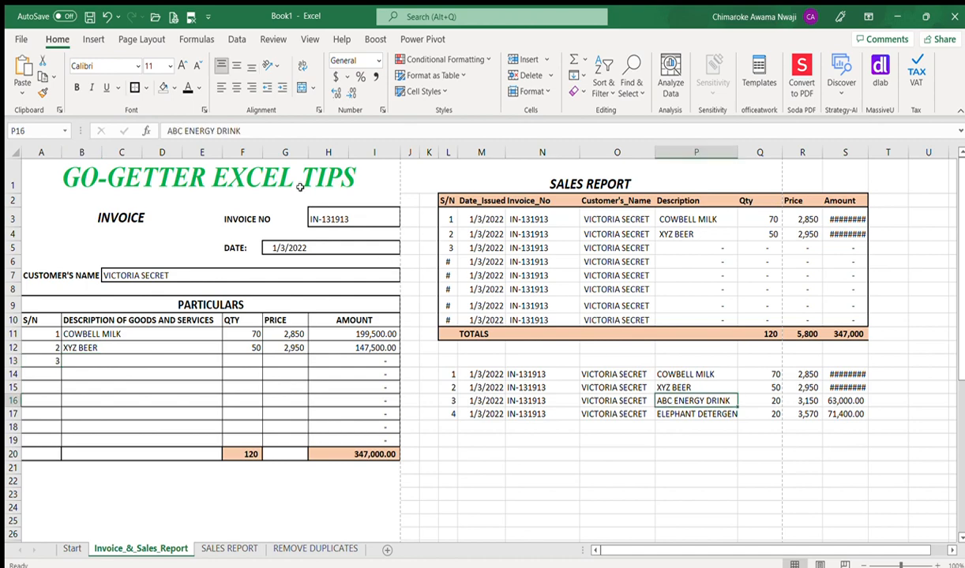
left_click_drag(246, 131, 115, 120)
key("ctrl+c")
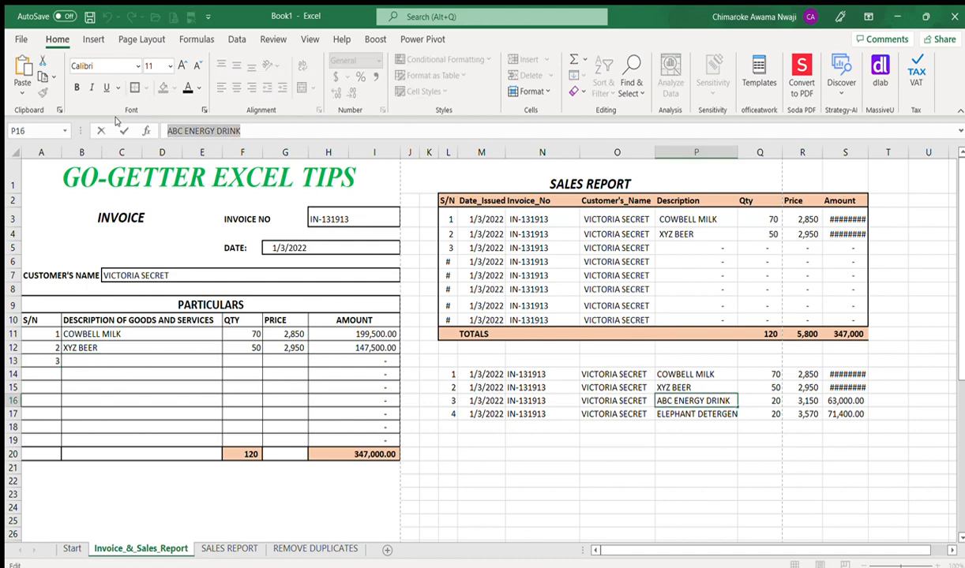
key("Return")
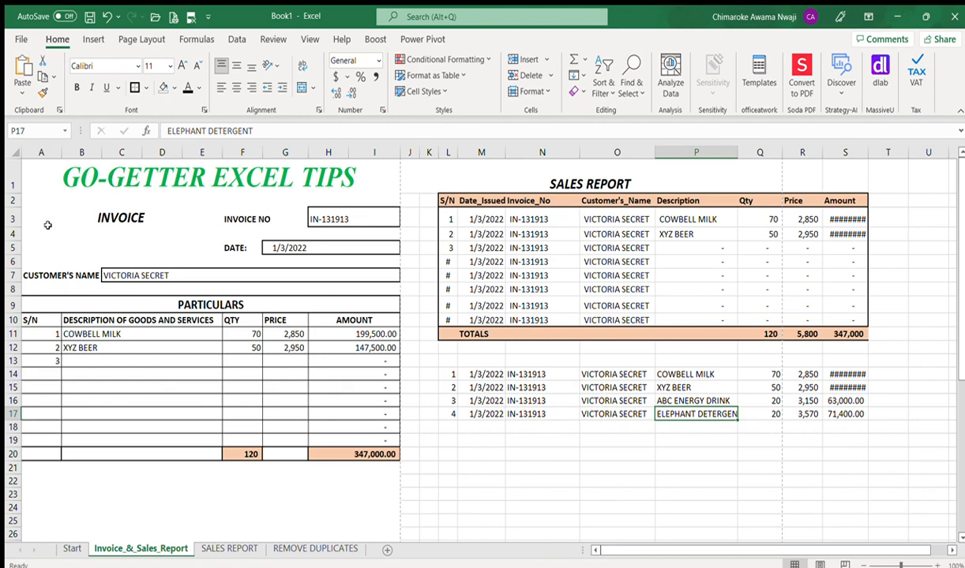
left_click(75, 360)
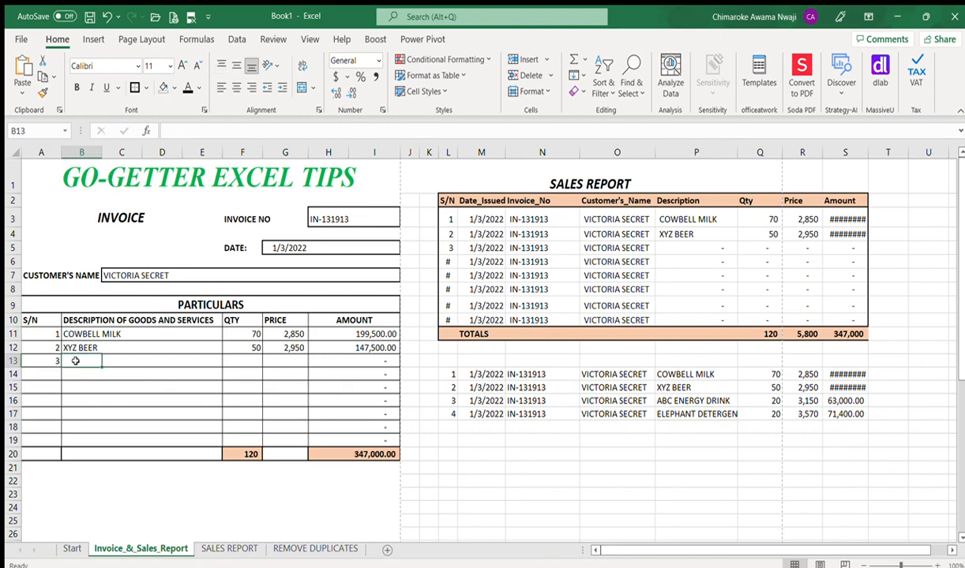
key("ctrl+v")
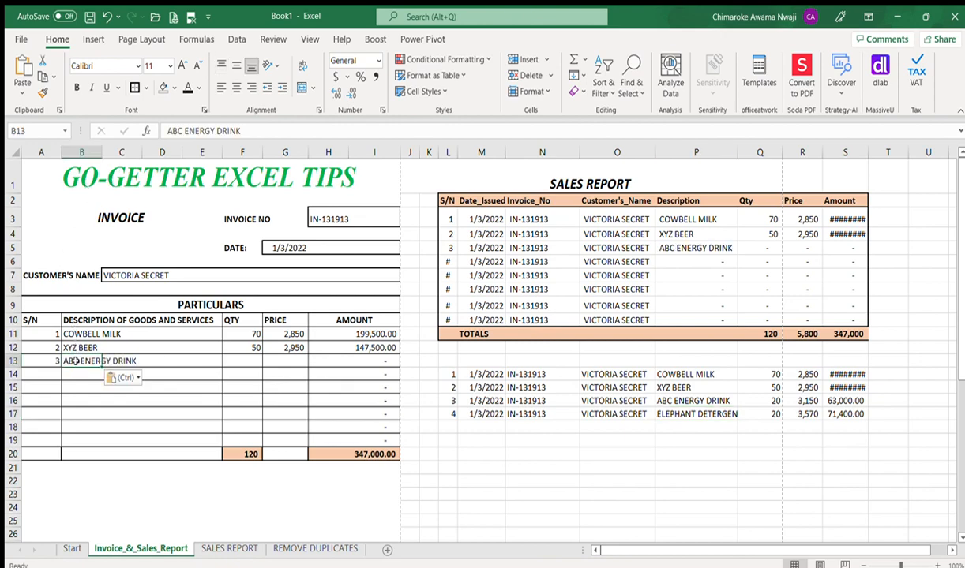
Step: Enter quantity 20 and price 3,150 for ABC ENERGY DRINK
left_click(255, 360)
type("20")
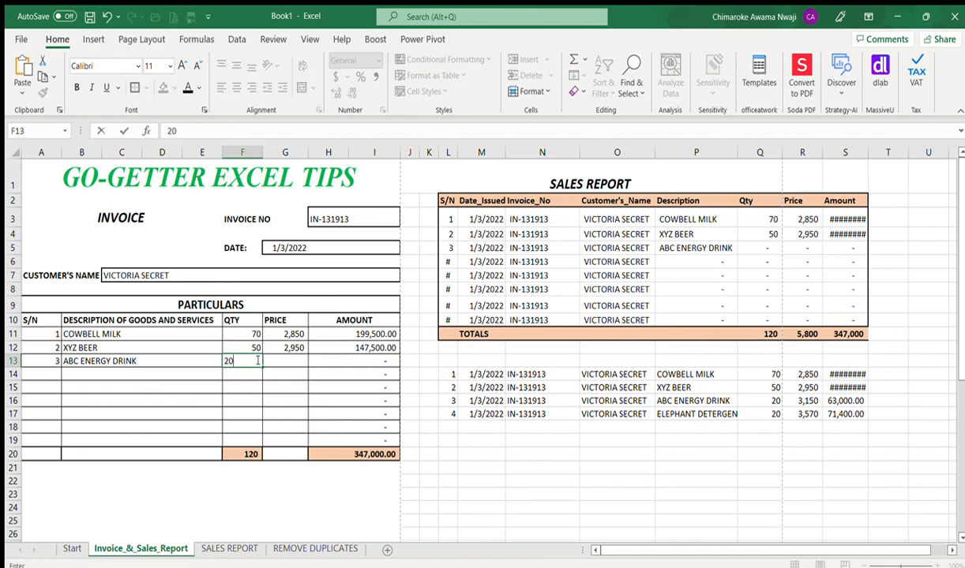
key("Tab")
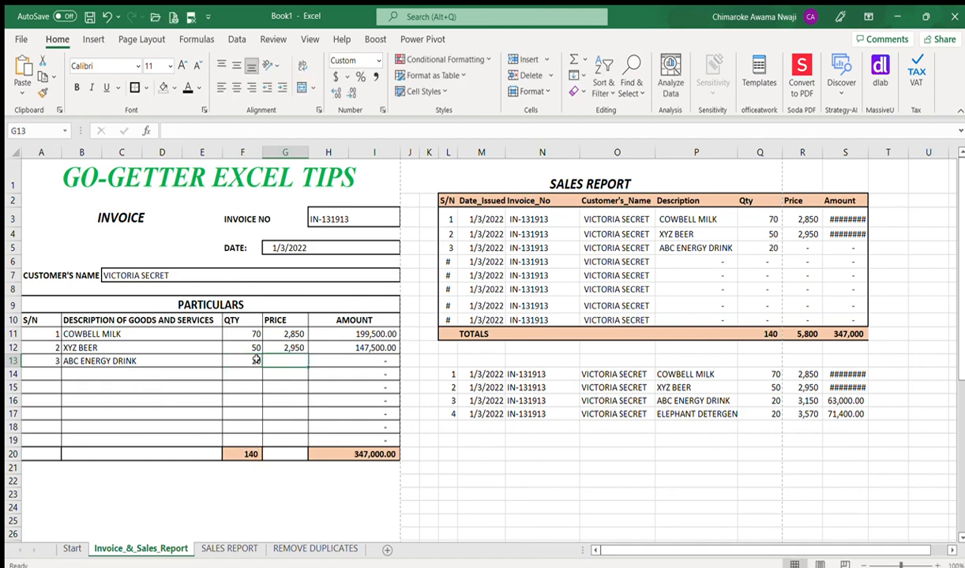
type("3150")
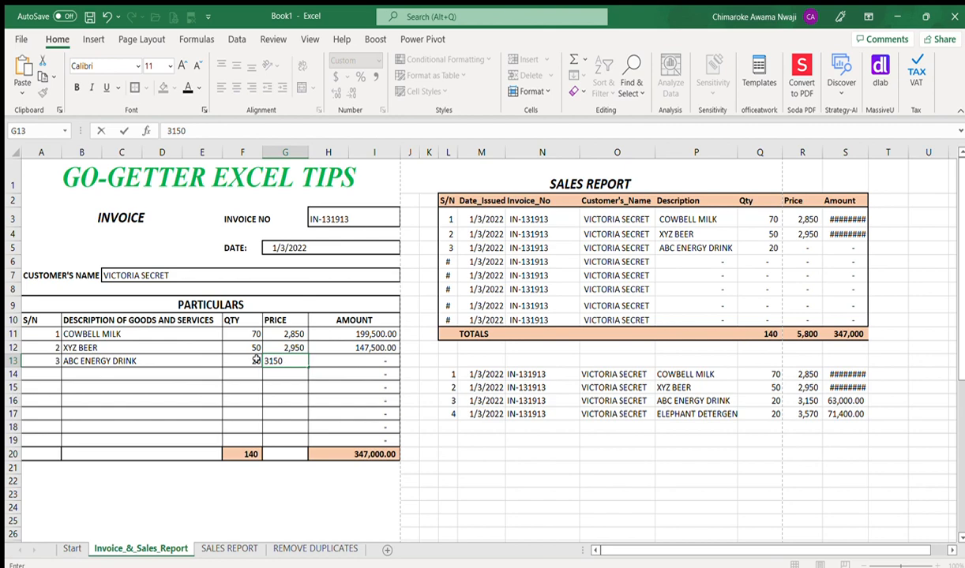
key("Return")
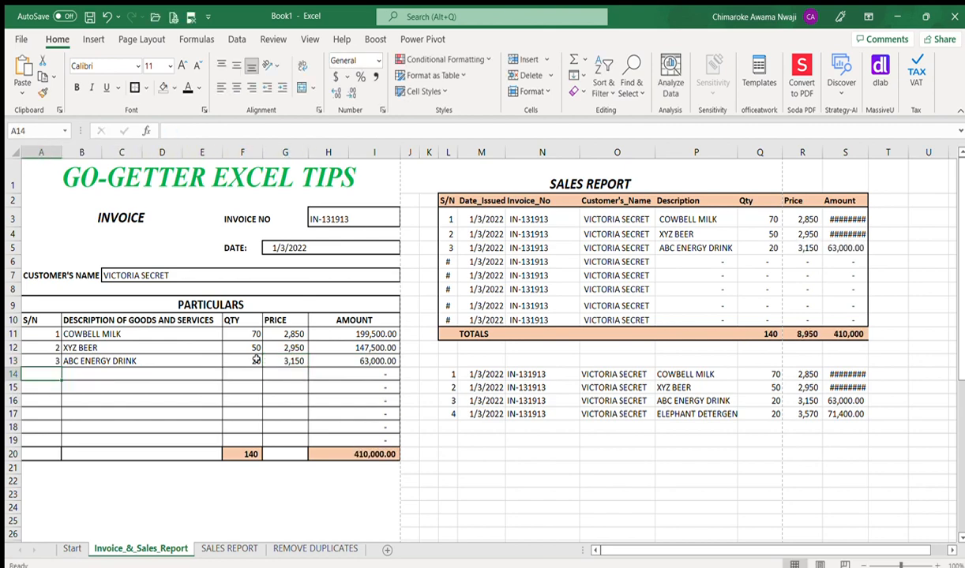
Step: Start invoice line 4 with serial number 4 and description ELEPHANT DETERGENT copied from the sales list
type("4")
key("Tab")
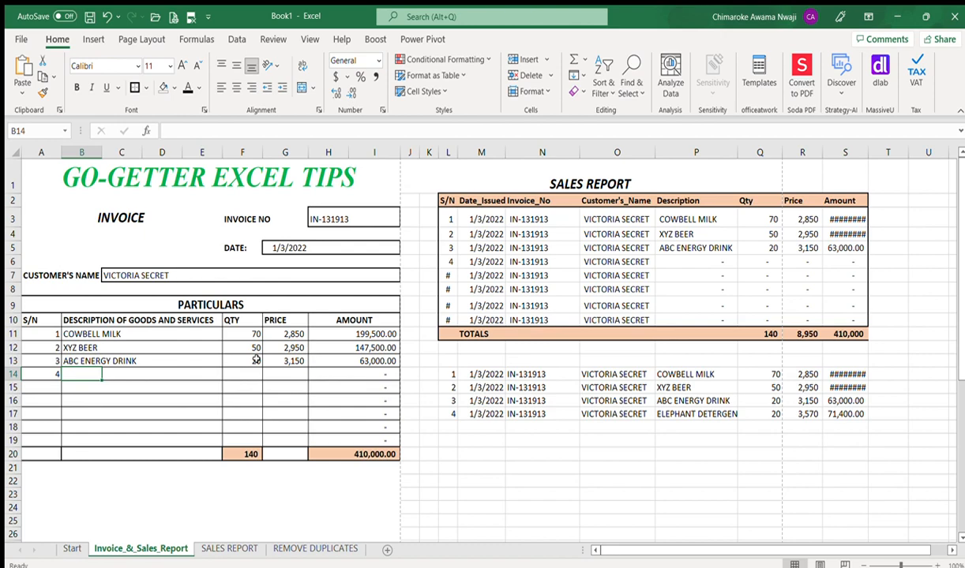
left_click(659, 412)
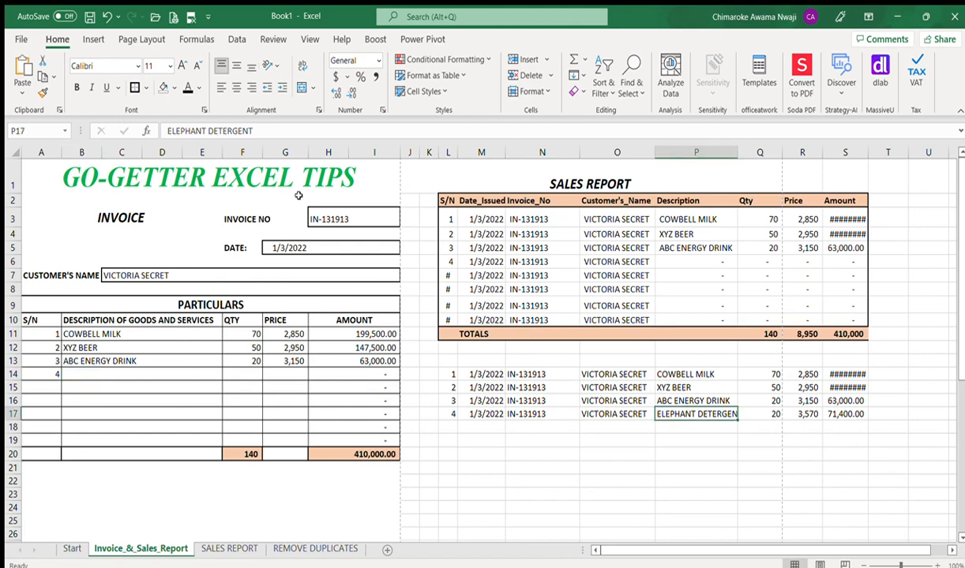
left_click_drag(264, 130, 150, 128)
key("ctrl+c")
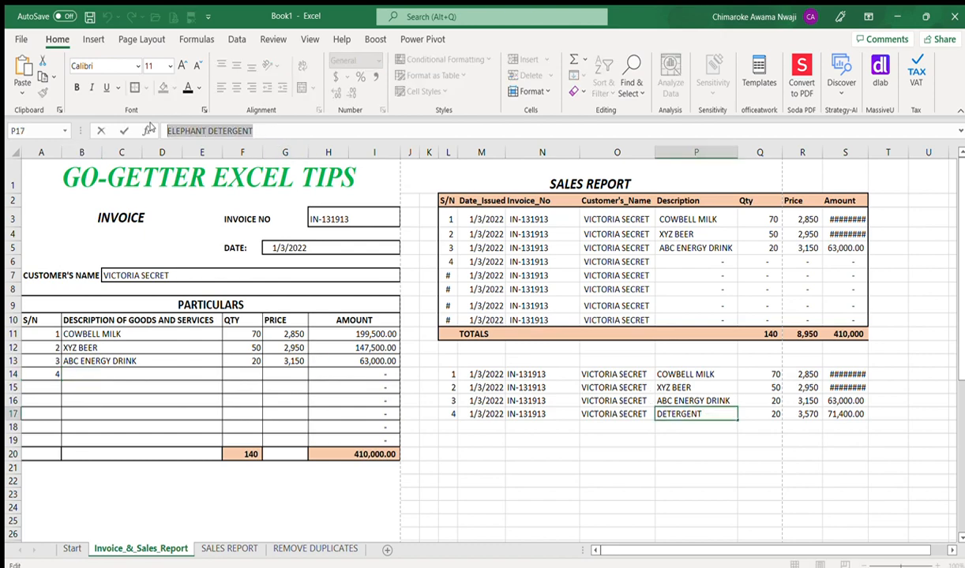
key("Escape")
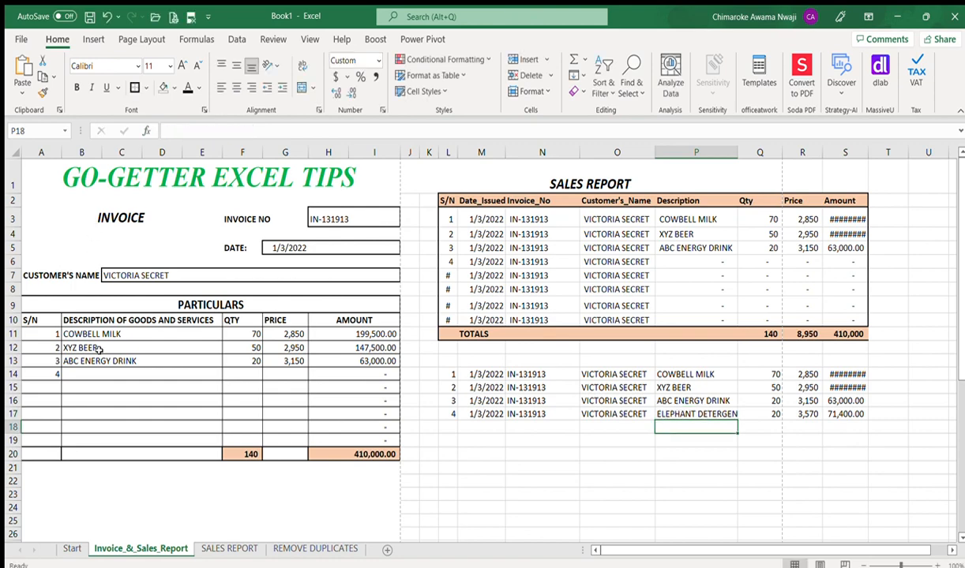
left_click(87, 371)
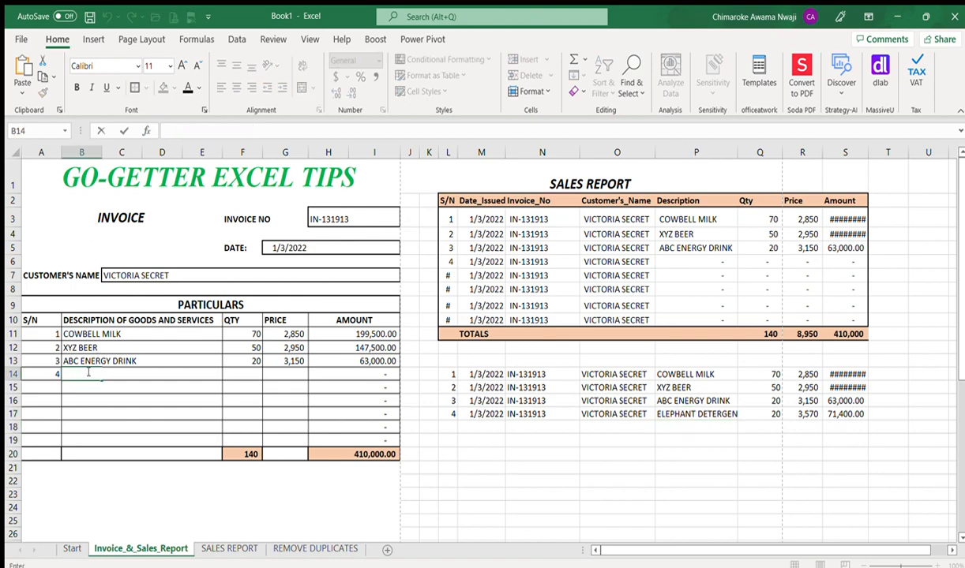
key("ctrl+v")
key("Right")
key("Right")
key("Right")
key("Right")
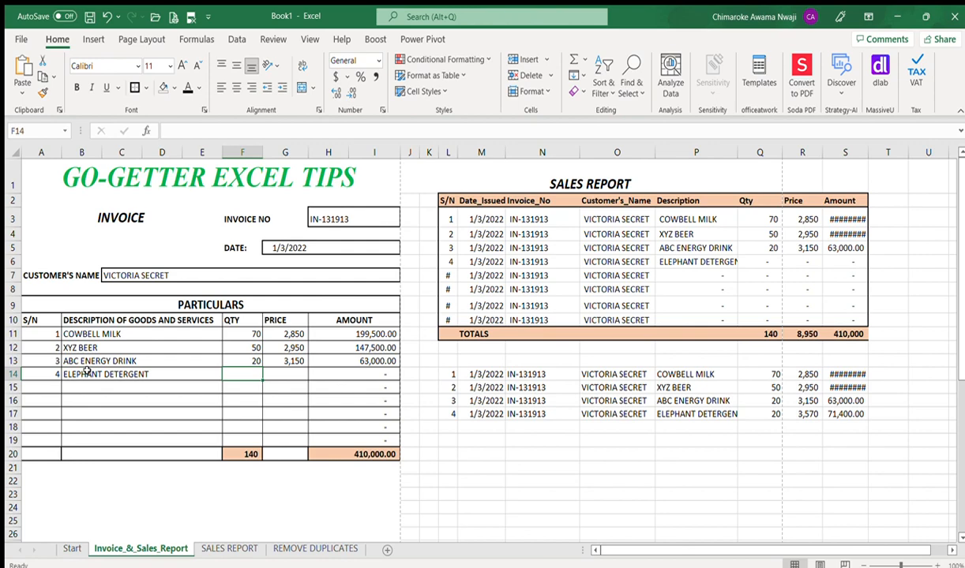
Step: Enter quantity 20 and price 3,570 for ELEPHANT DETERGENT
type("20")
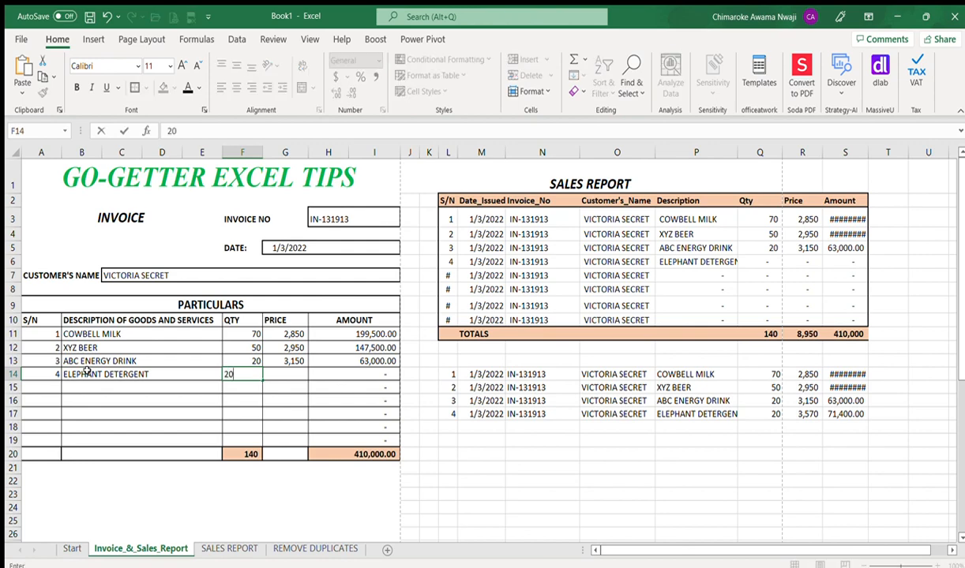
key("Right")
type("3570")
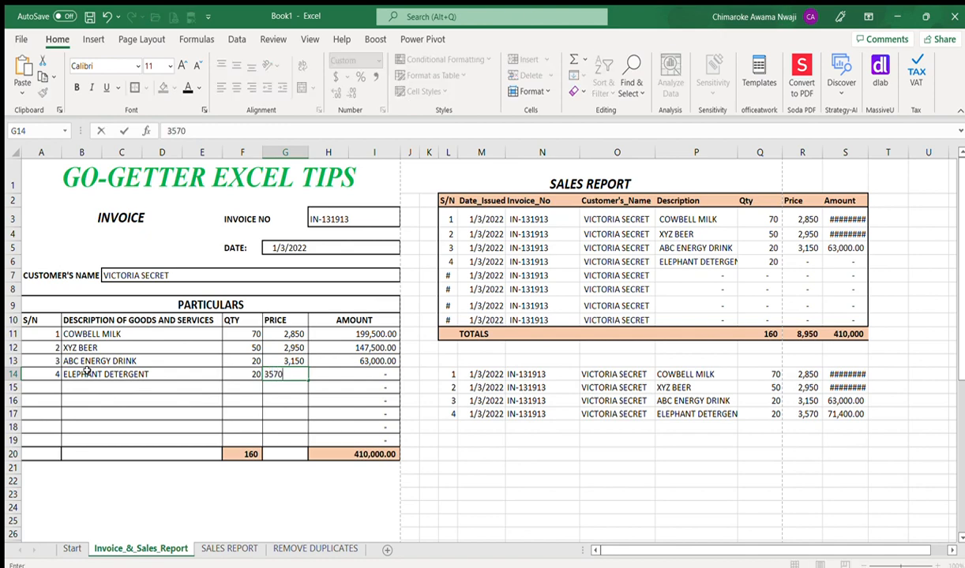
key("Right")
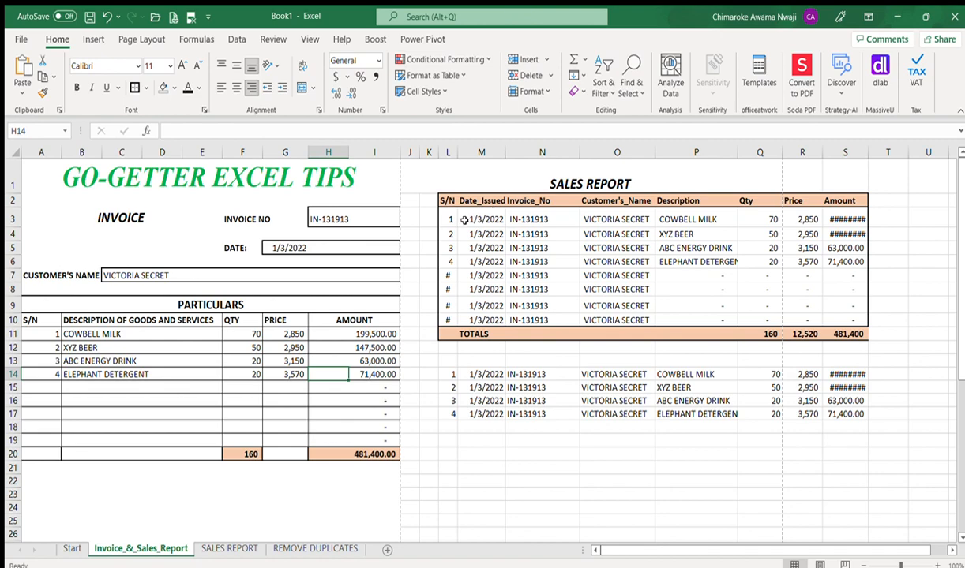
Step: Select the leftover placeholder range L7:S10 and delete its contents
left_click(450, 275)
key("shift+Down")
key("shift+Down")
key("shift+Down")
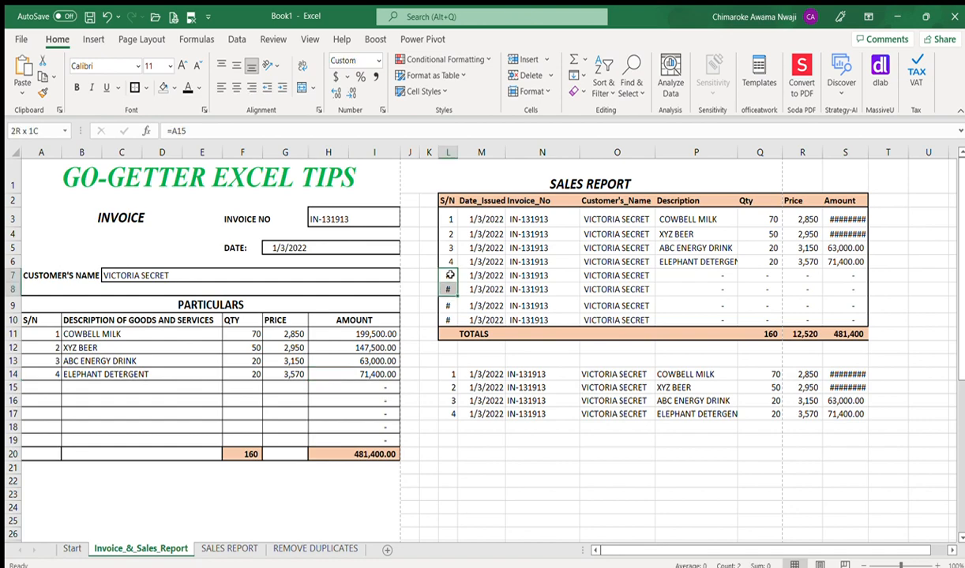
key("shift+Right")
key("shift+Right")
key("shift+Right")
key("shift+Right")
key("shift+Right")
key("shift+Right")
key("shift+Right")
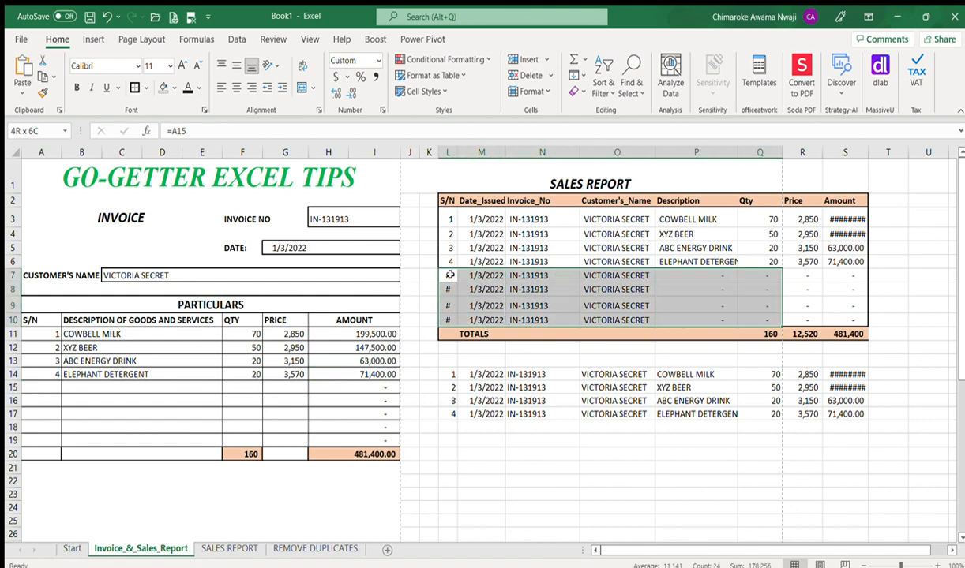
key("Delete")
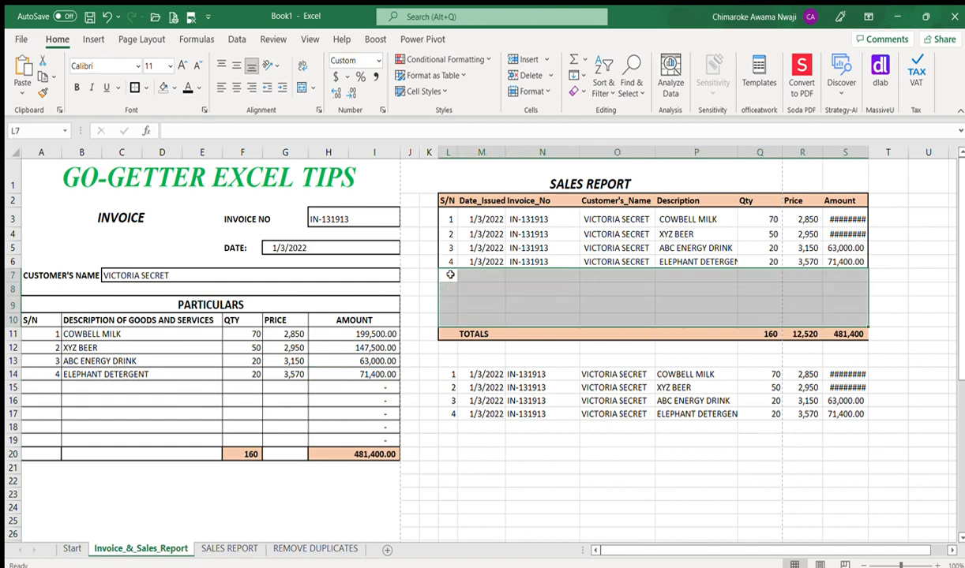
key("Right")
key("Down")
key("Down")
key("Down")
key("Down")
key("Down")
key("Down")
key("Down")
key("Down")
key("Down")
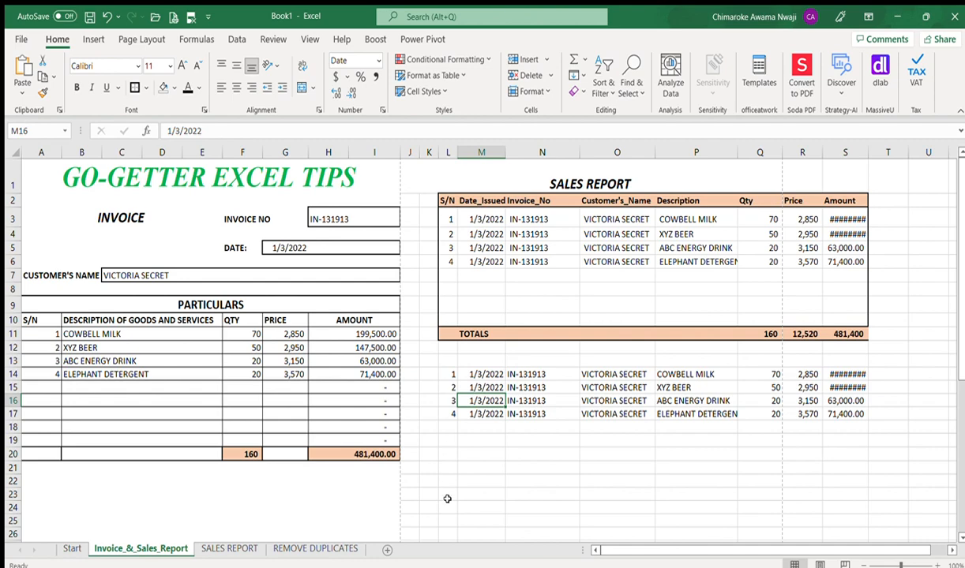
Step: Scroll the SALES REPORT sheet down to its 874-item totals row, then show the Start sheet
left_click(230, 548)
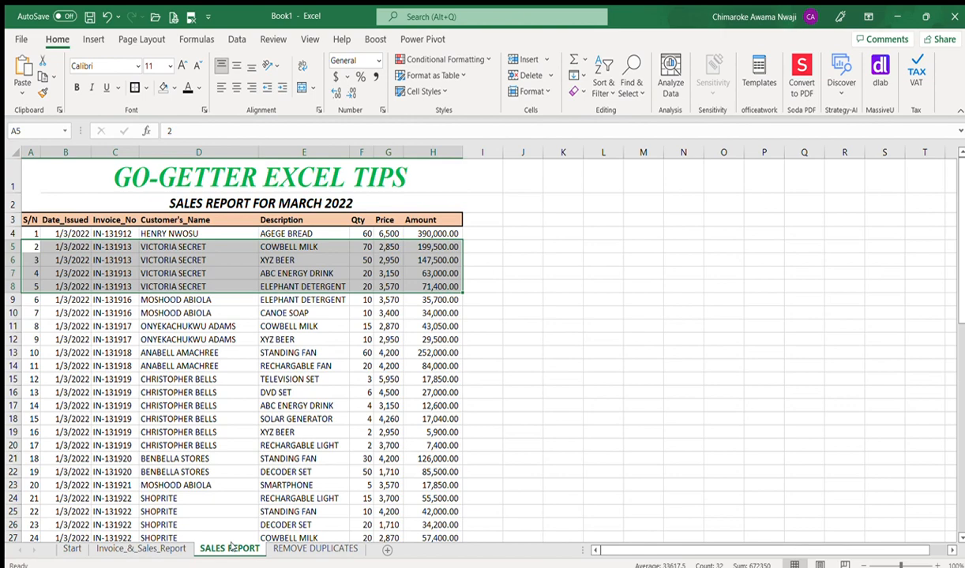
left_click(506, 274)
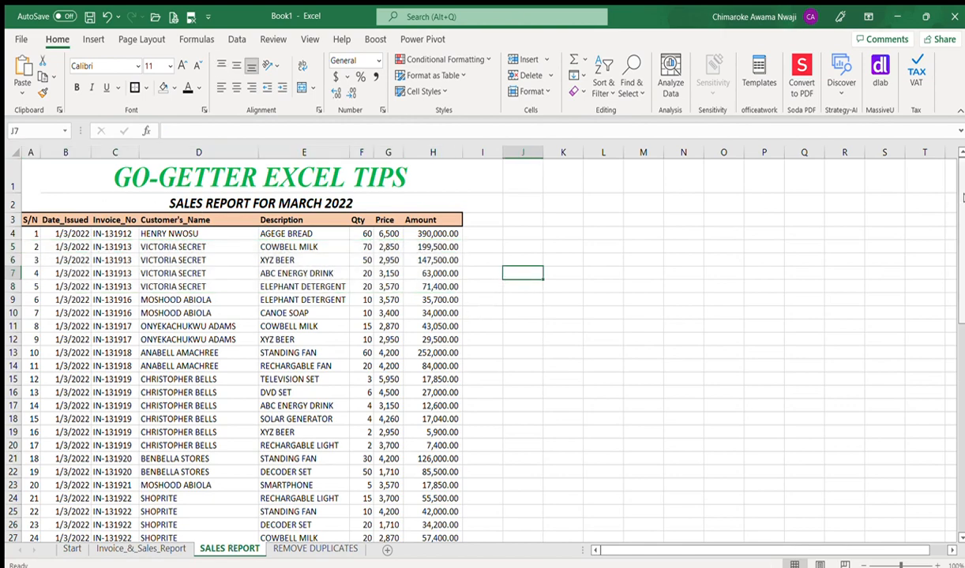
scroll(961, 210, "down", 1)
left_click_drag(961, 210, 961, 412)
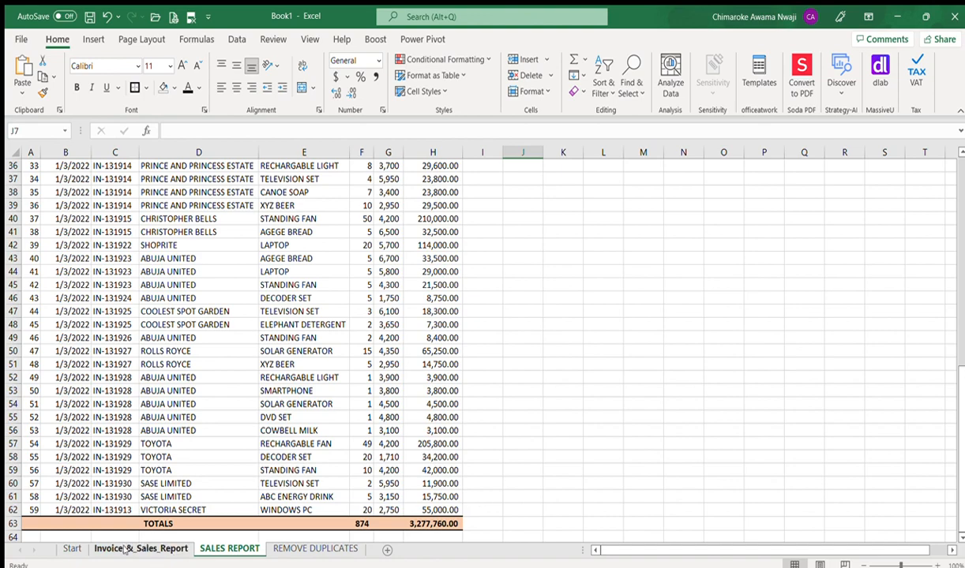
left_click(72, 547)
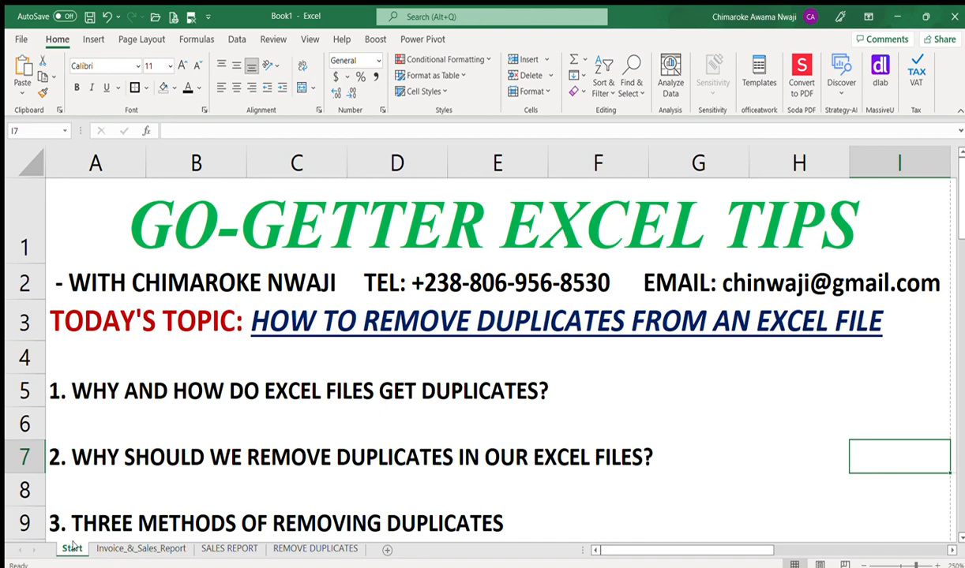
Step: Return to the SALES REPORT sheet and move up column C to the top invoice numbers
left_click(222, 548)
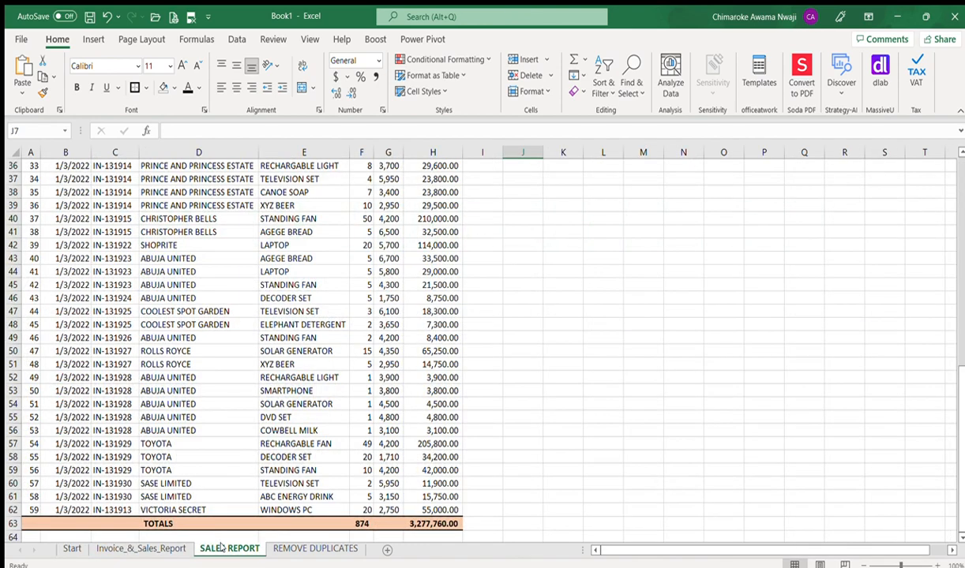
left_click(127, 313)
key("Up")
key("Up")
key("Up")
key("Up")
key("Up")
key("Up")
key("Up")
key("Up")
key("Up")
key("Up")
key("Up")
key("Up")
key("Up")
key("Up")
key("Up")
key("Up")
key("Up")
key("Up")
key("Up")
key("Up")
key("Up")
key("Up")
key("Up")
key("Up")
key("Up")
key("Up")
key("Up")
key("Up")
key("Up")
key("Up")
key("Up")
key("Up")
key("Up")
key("Up")
key("Up")
key("Up")
key("Up")
key("Up")
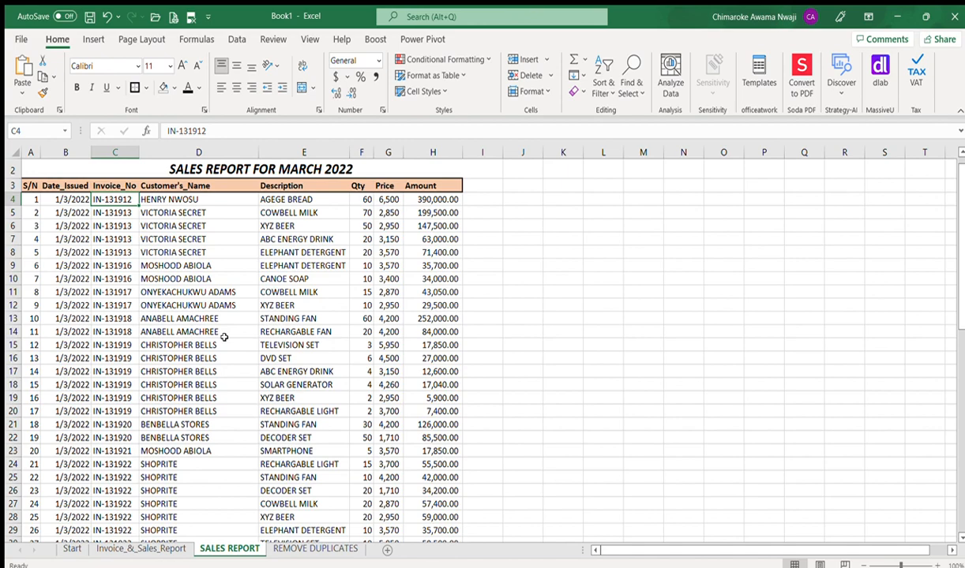
Step: Step through the repeated IN-131913, IN-131916 and IN-131919 invoice numbers in column C
key("Down")
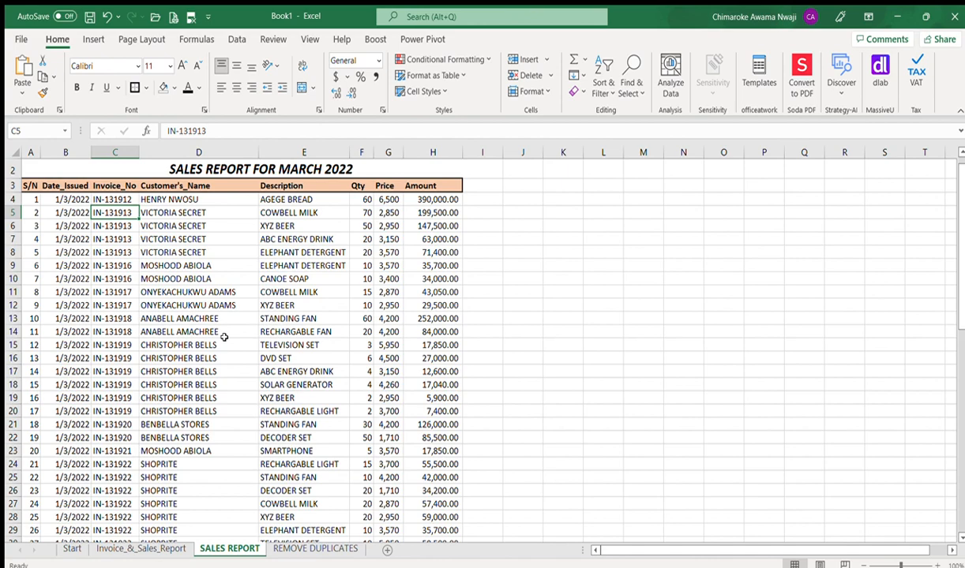
key("shift+Down")
key("shift+Down")
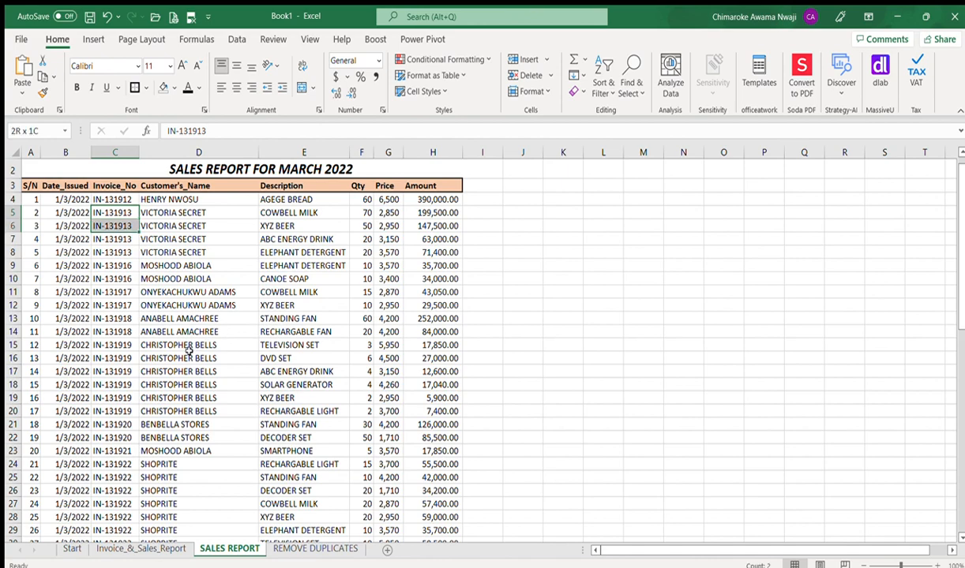
key("shift+Down")
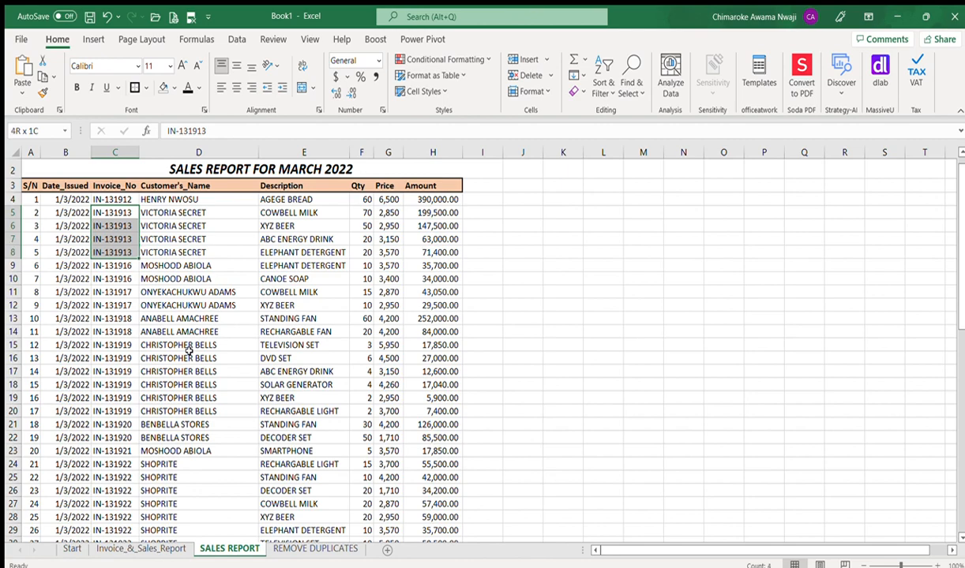
key("Down")
key("Down")
key("Down")
key("Down")
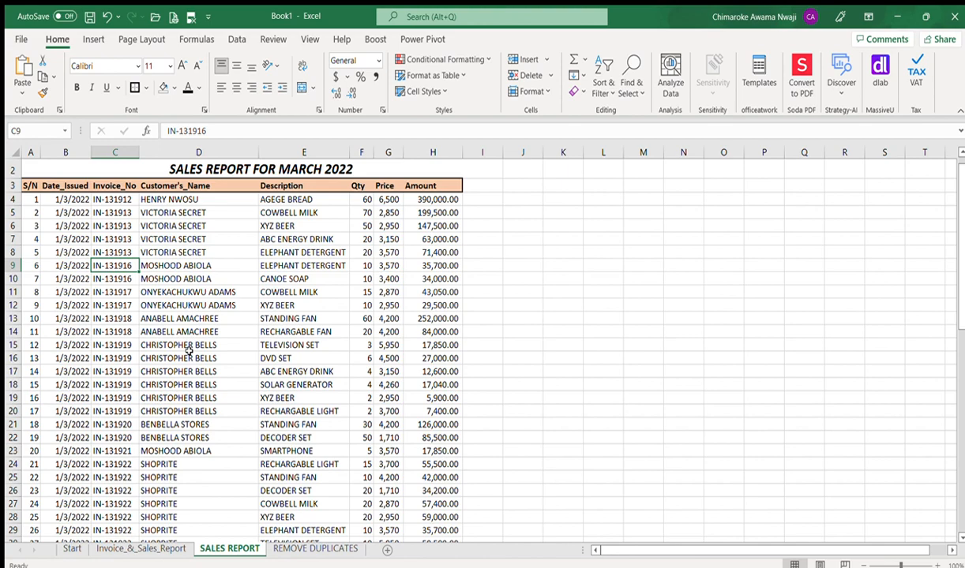
key("Down")
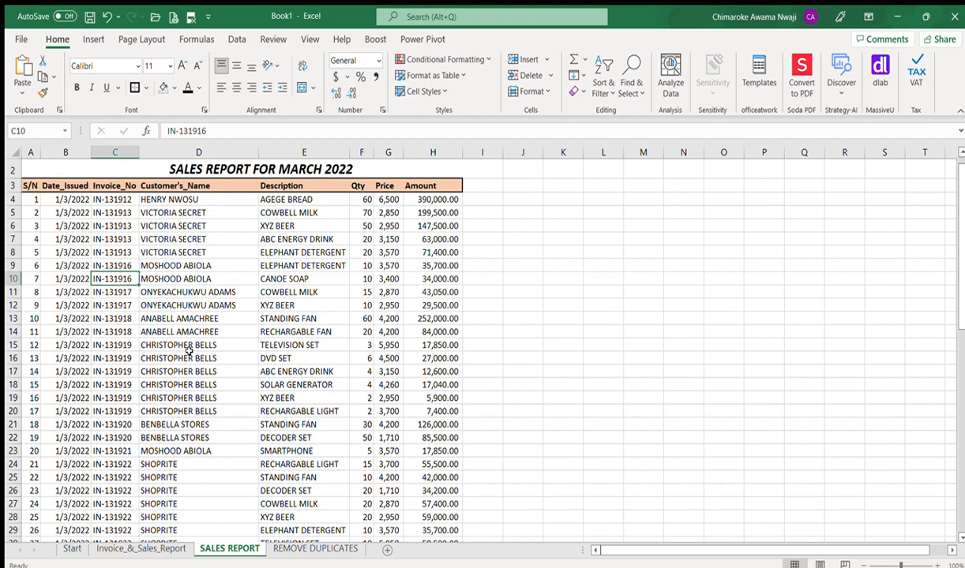
key("Down")
key("Down")
key("Down")
key("Down")
key("Down")
key("Down")
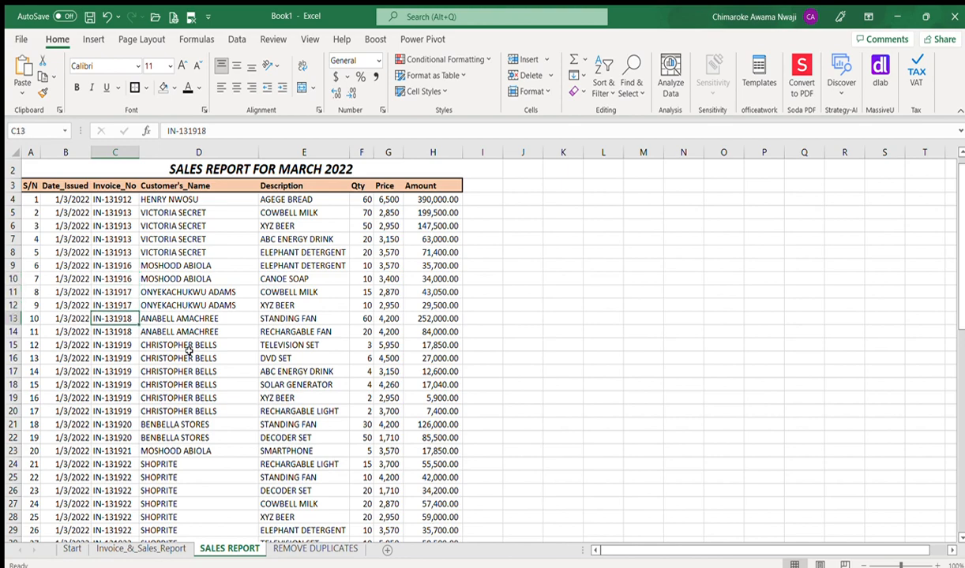
key("Down")
key("Down")
key("Down")
key("Down")
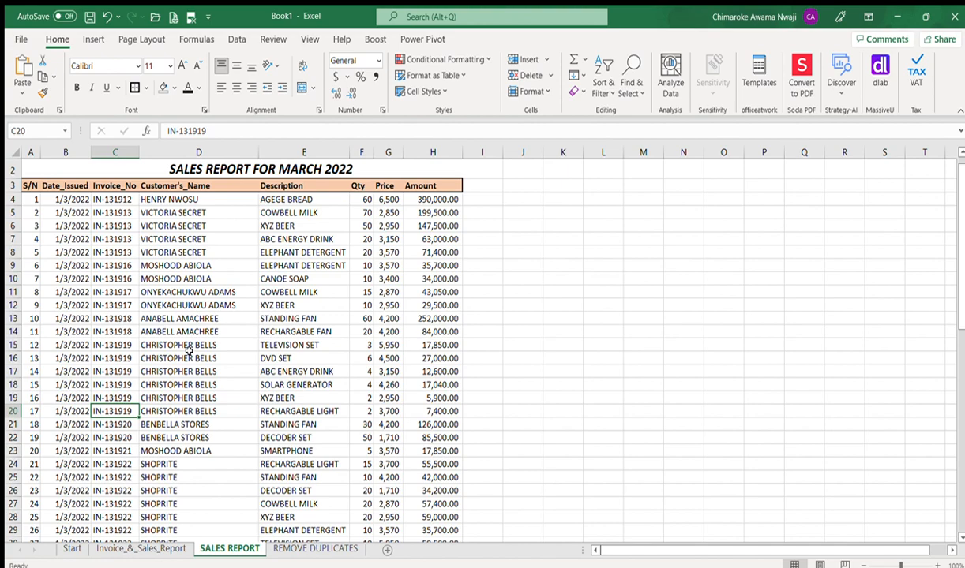
Step: Point out the VICTORIA SECRET customer and AGEGE BREAD description, then return to the Start sheet
left_click(189, 212)
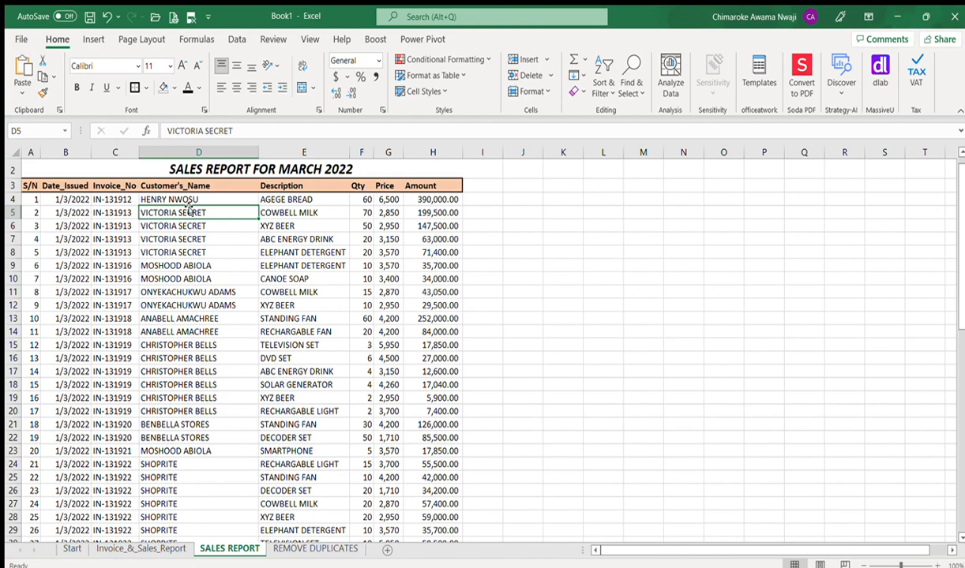
left_click(307, 201)
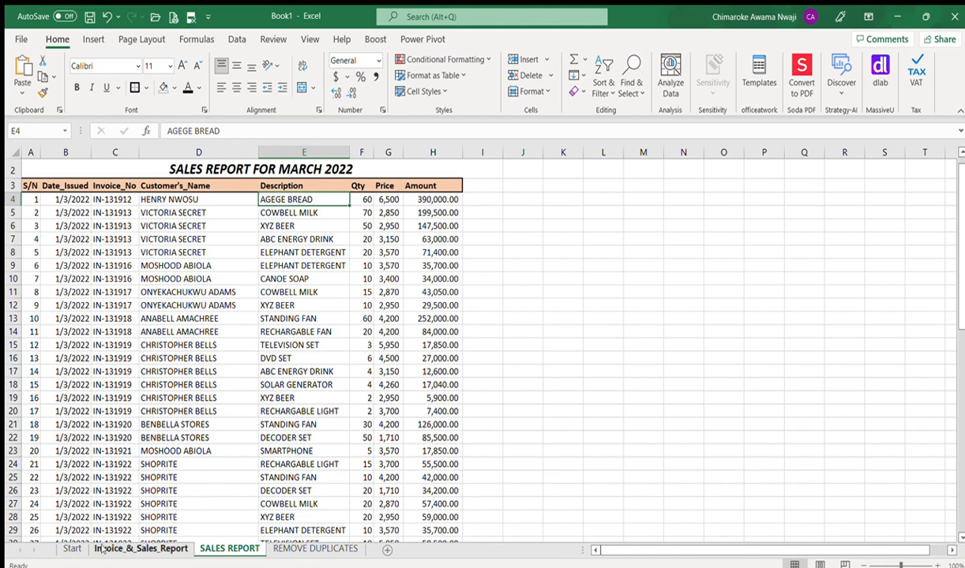
left_click(71, 548)
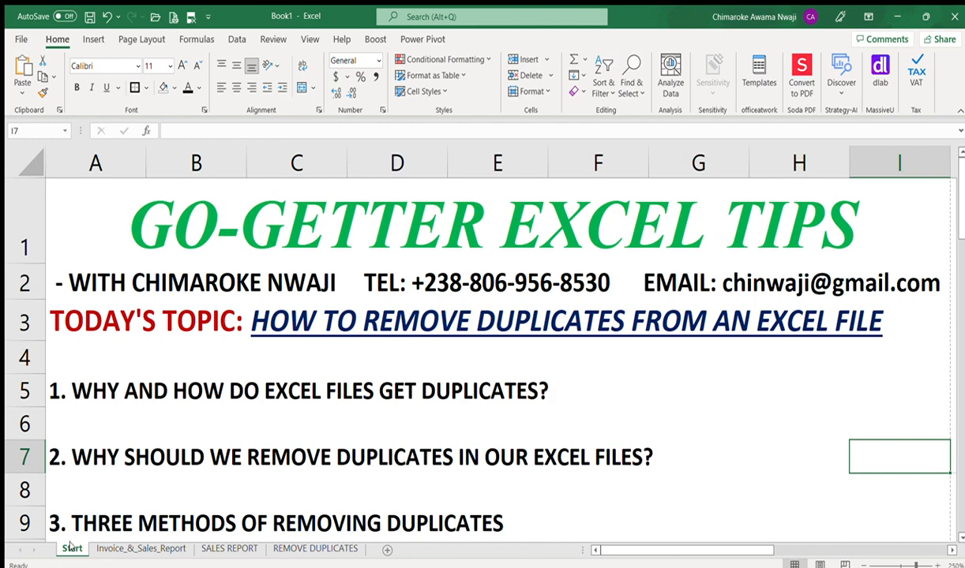
Step: Move from SALES REPORT to the REMOVE DUPLICATES sheet and scroll through its March 2022 table copy
left_click(229, 549)
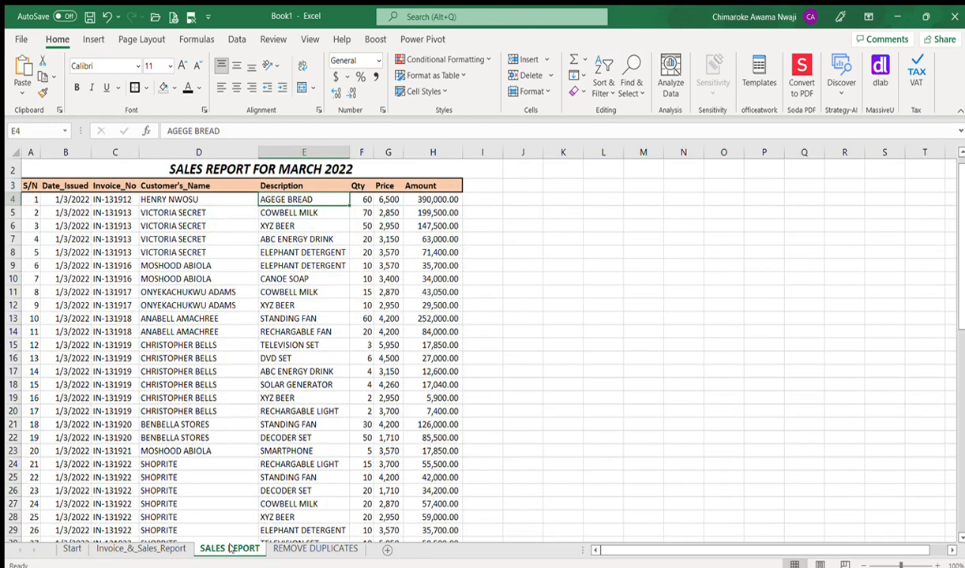
left_click(292, 550)
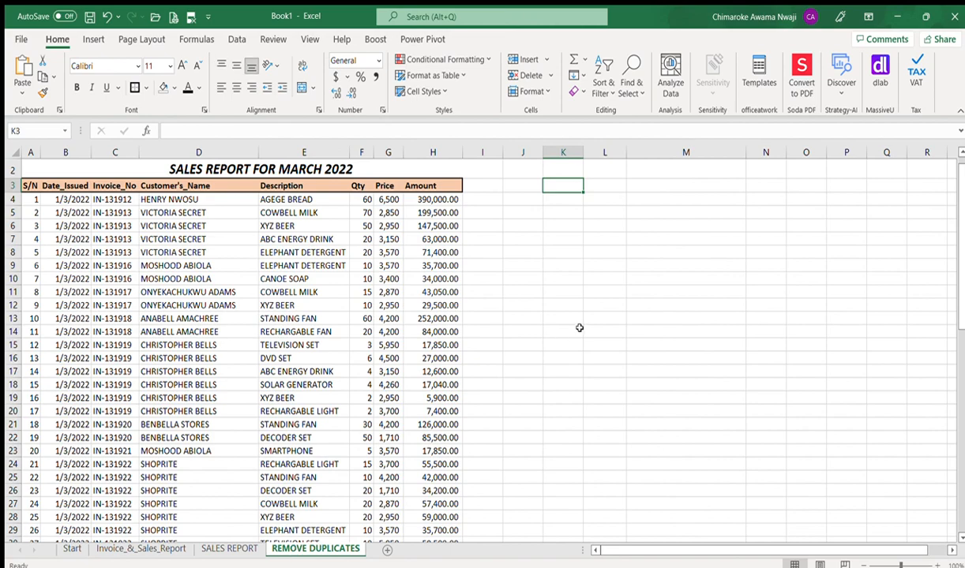
left_click(613, 251)
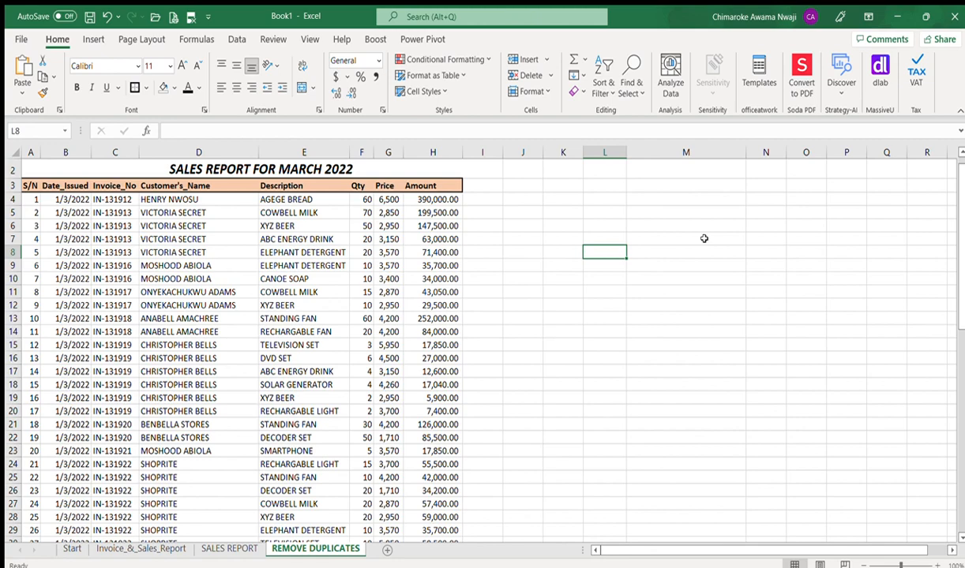
left_click_drag(960, 226, 961, 448)
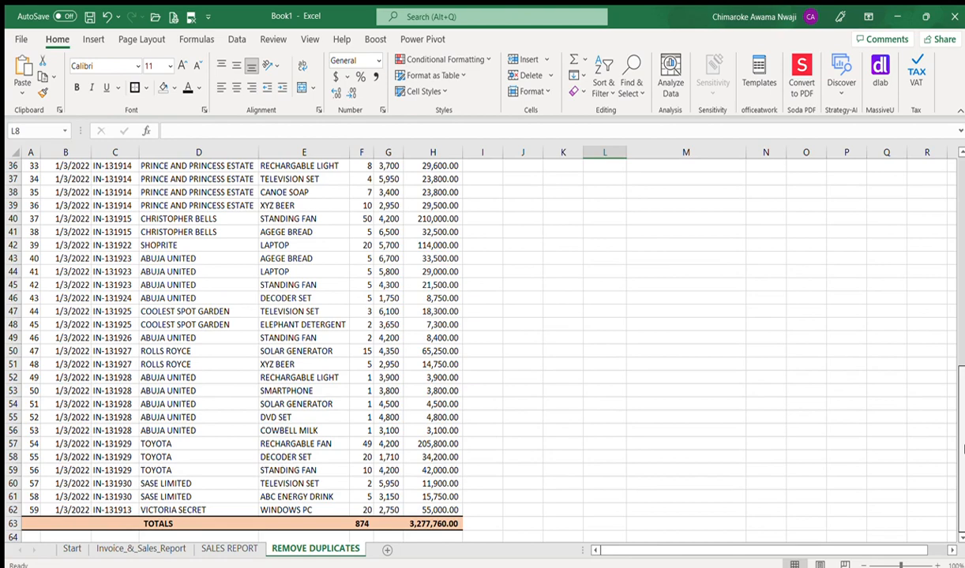
scroll(917, 383, "up", 12)
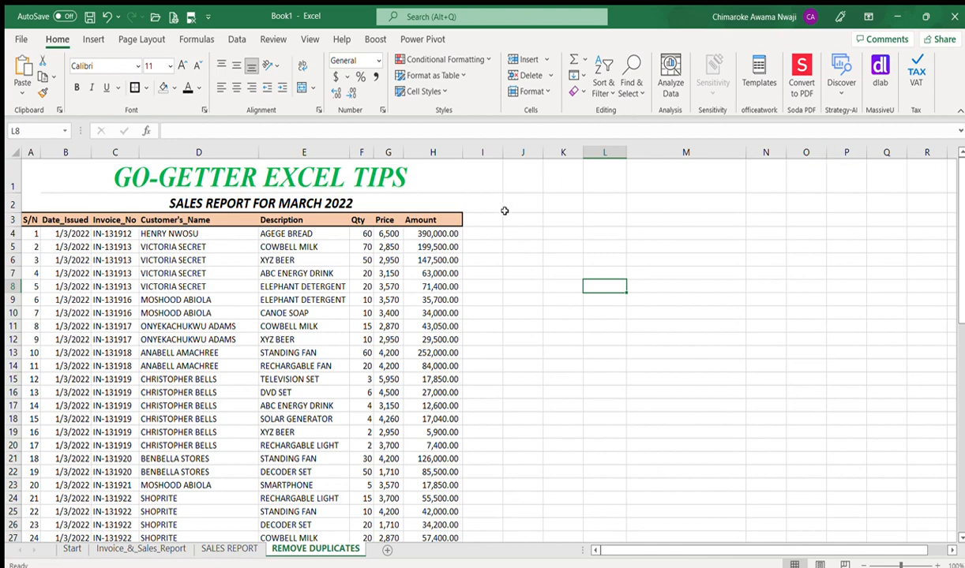
Step: Copy the Date_Issued, Invoice_No and Customer's_Name headers from B3:D3 into J3:L3
left_click(59, 233)
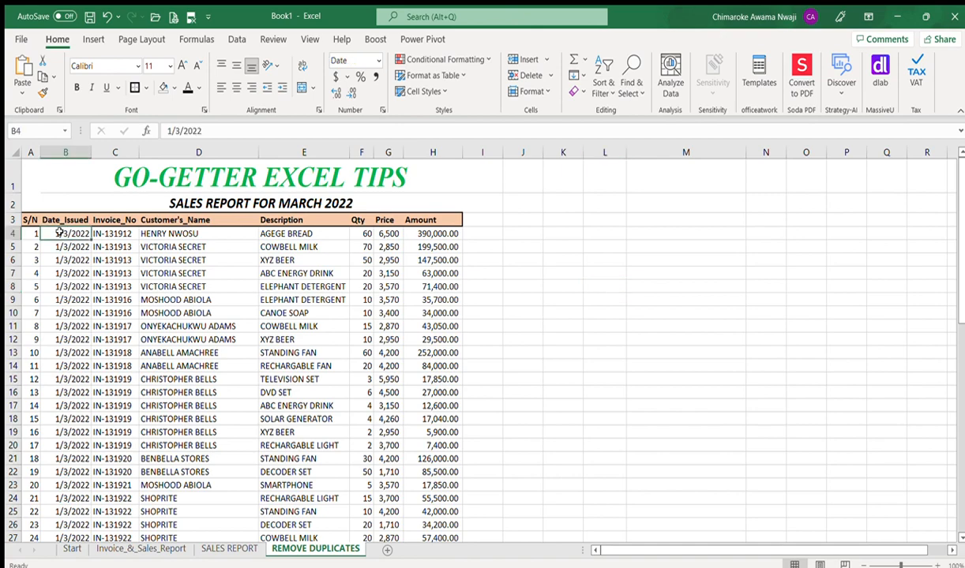
key("Up")
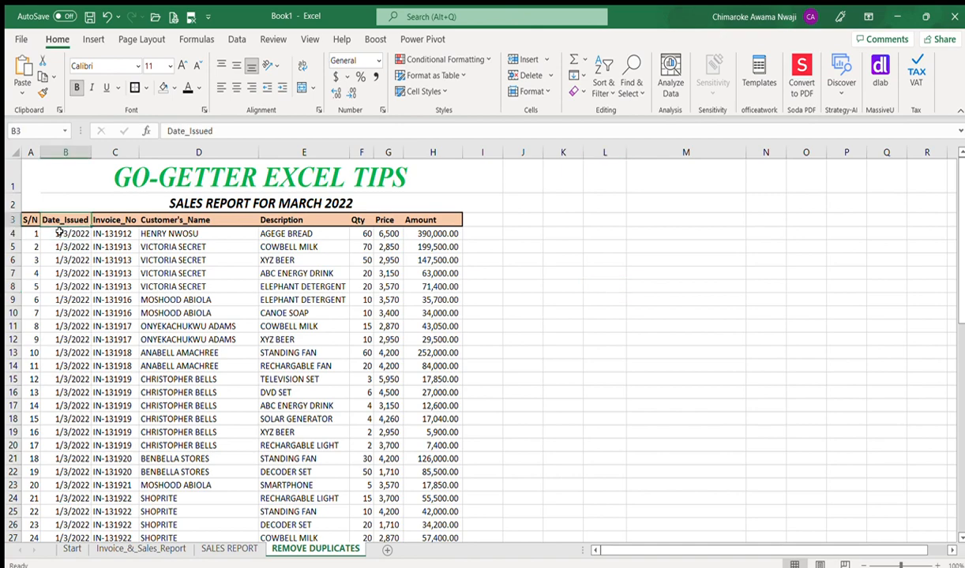
key("shift+Right")
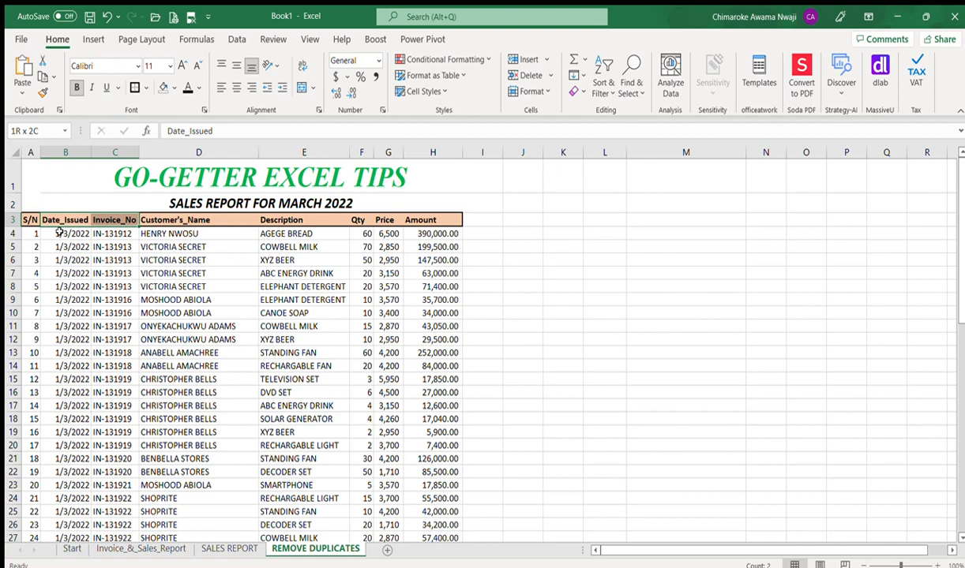
key("shift+Right")
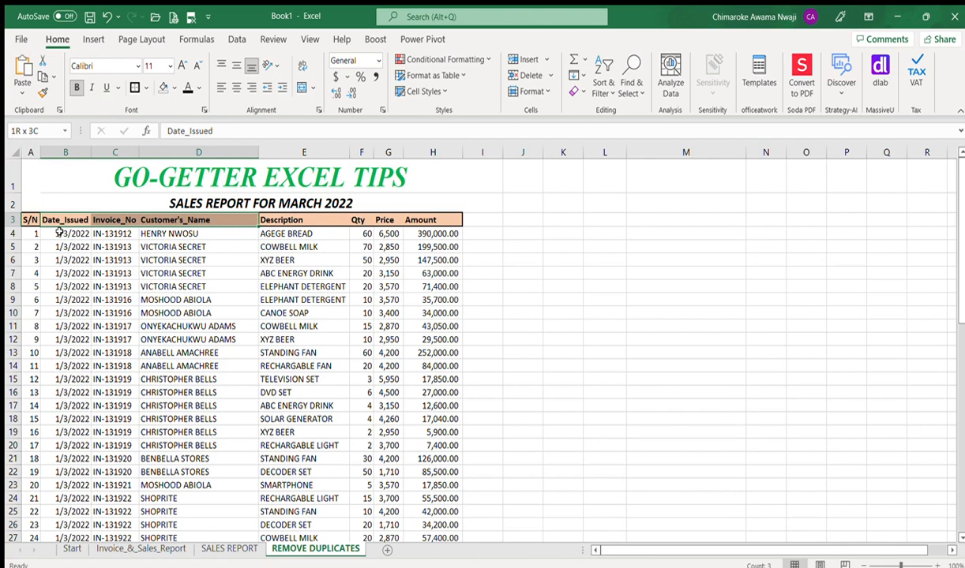
key("ctrl+c")
key("Right")
key("Right")
key("Right")
key("Right")
key("Right")
key("Right")
key("Right")
key("Right")
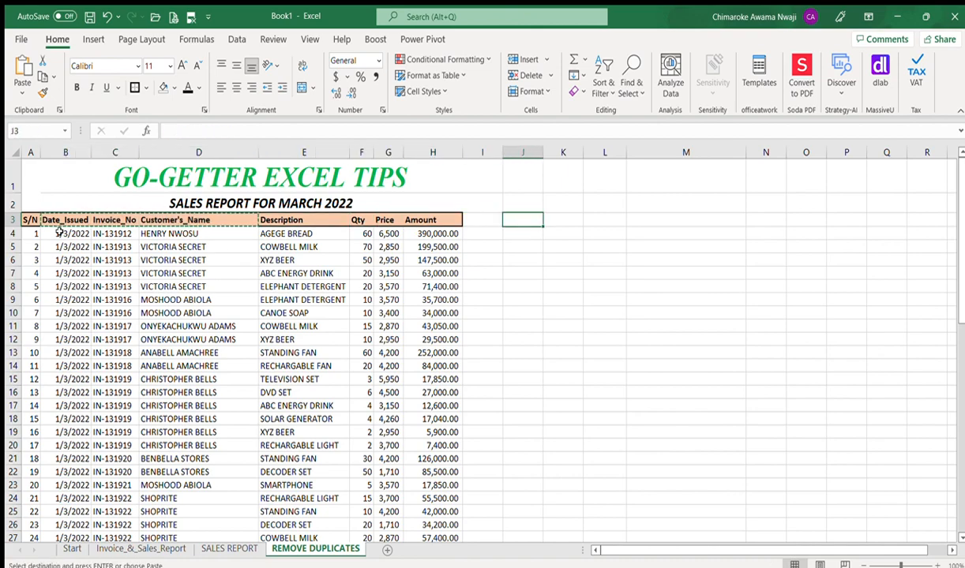
key("ctrl+v")
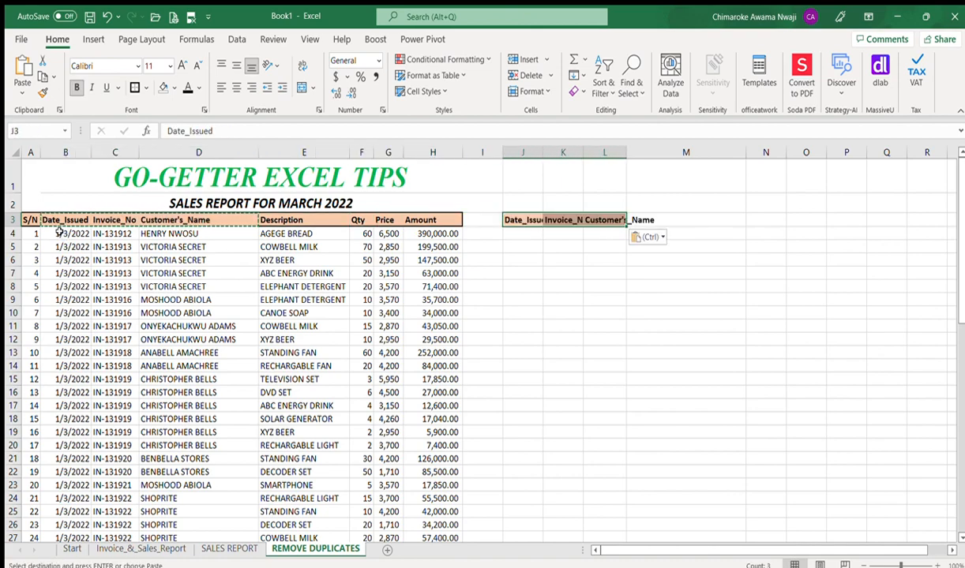
Step: AutoFit columns J, K and L to fit the pasted headers
double_click(543, 152)
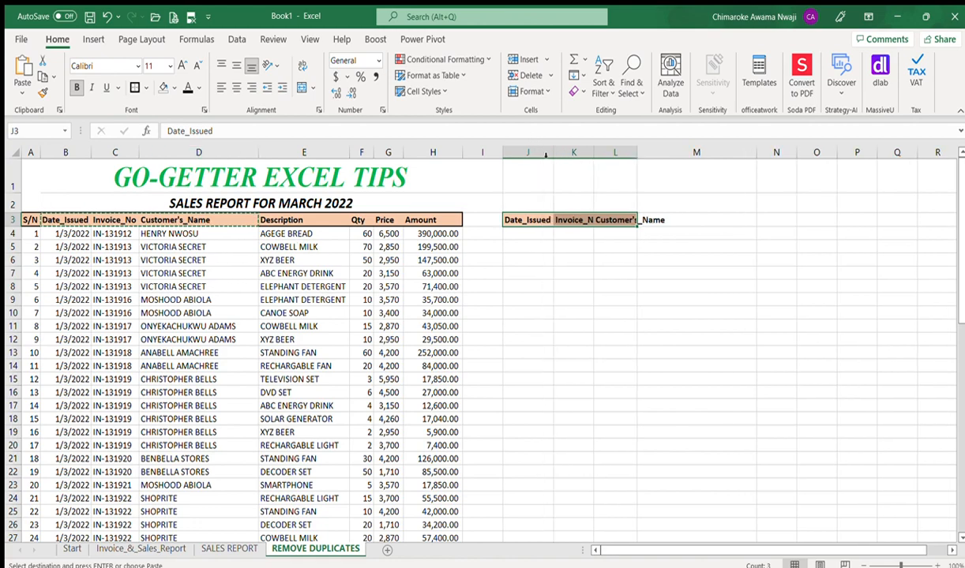
double_click(594, 153)
double_click(644, 151)
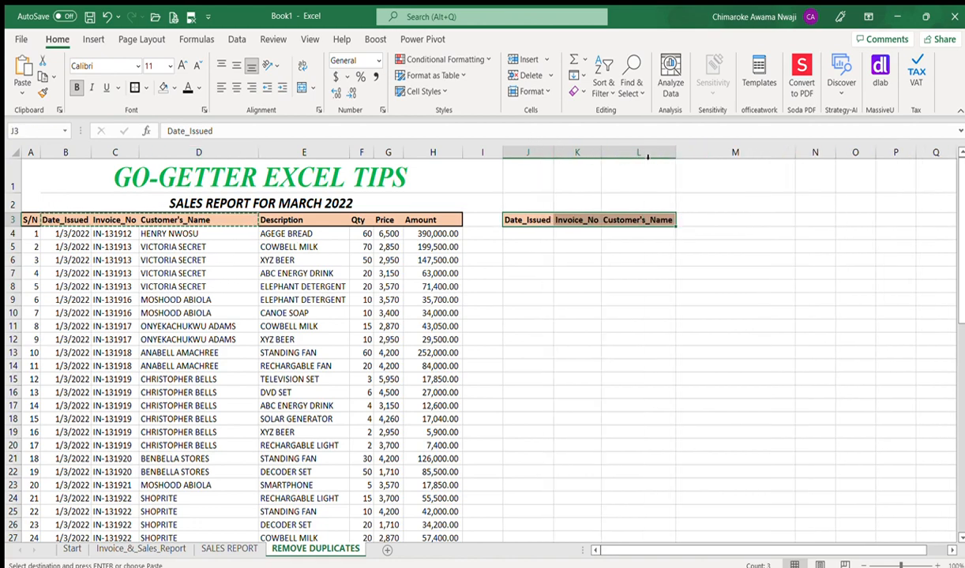
left_click(666, 244)
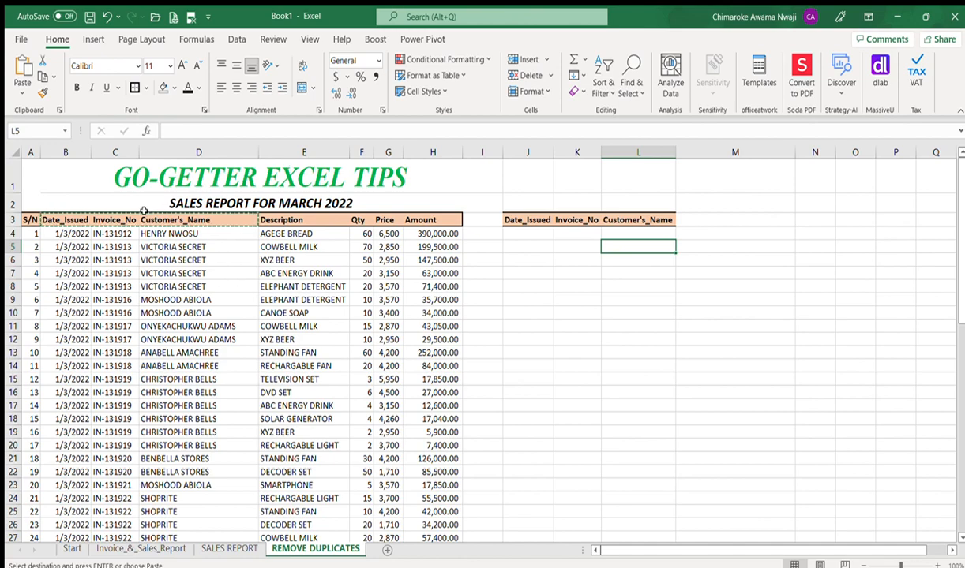
left_click(127, 233)
key("Down")
key("Down")
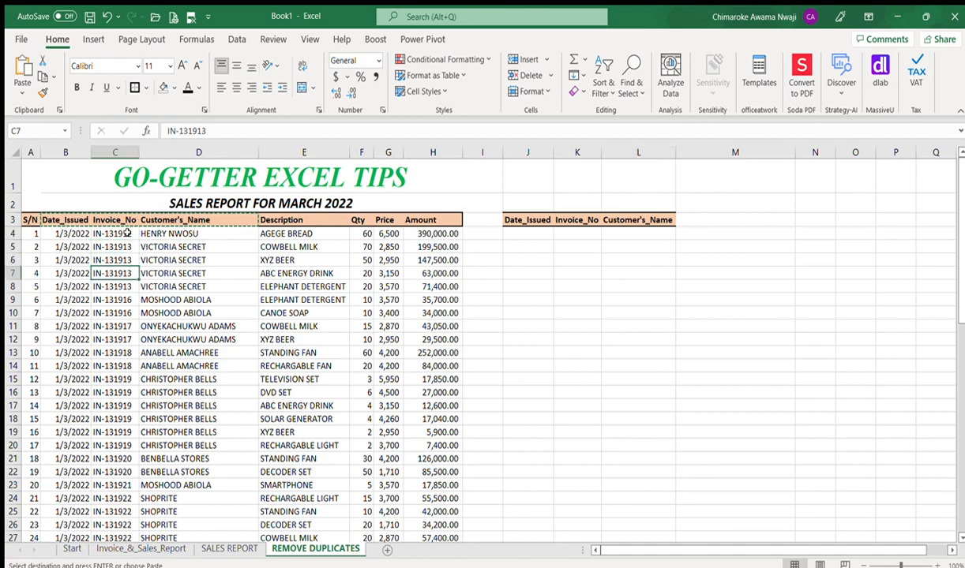
left_click(127, 233)
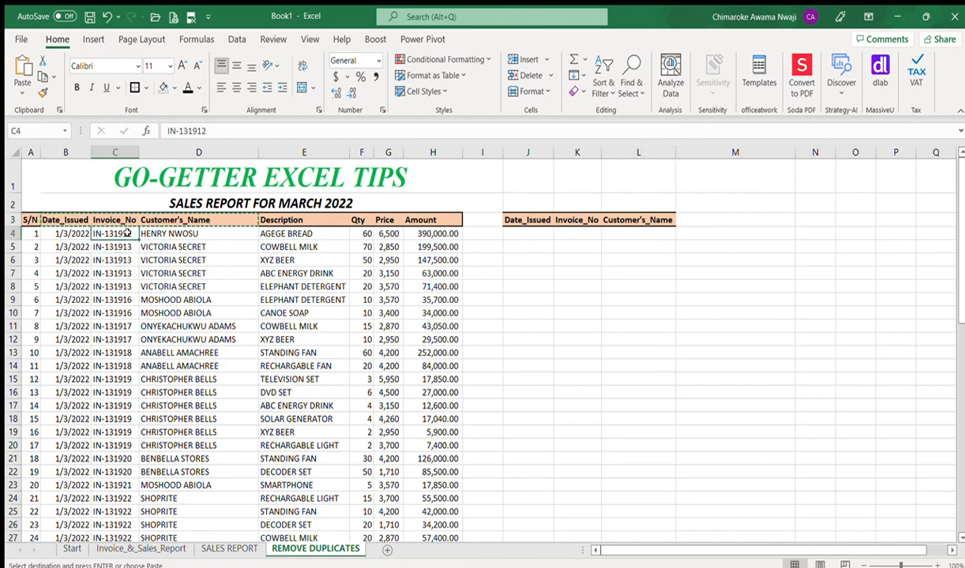
left_click(69, 233)
key("shift+Right")
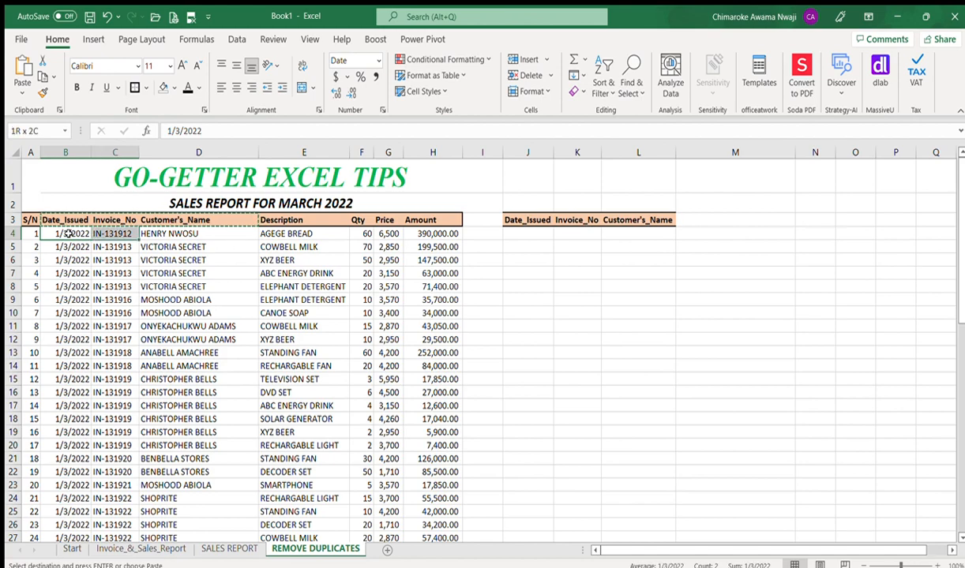
key("shift+Right")
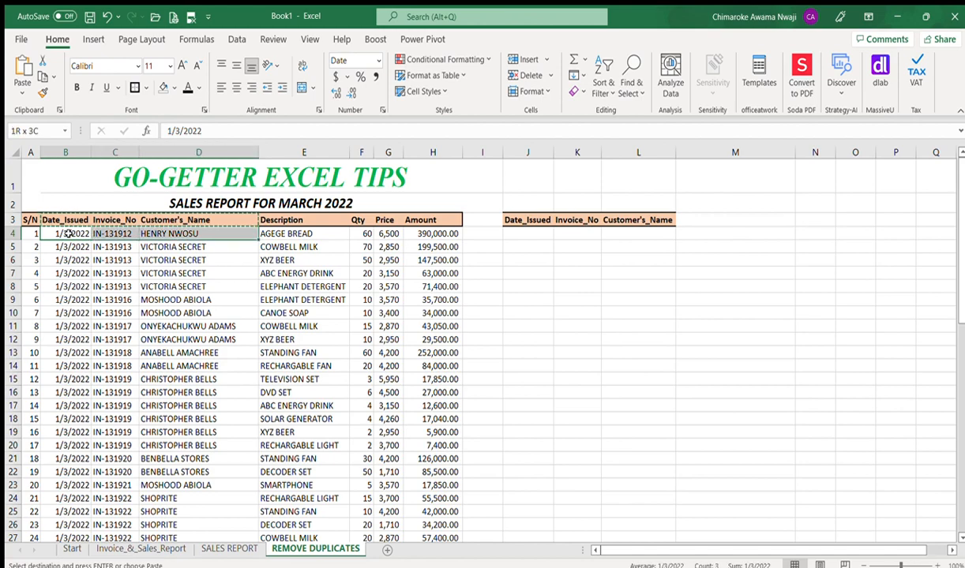
left_click(520, 233)
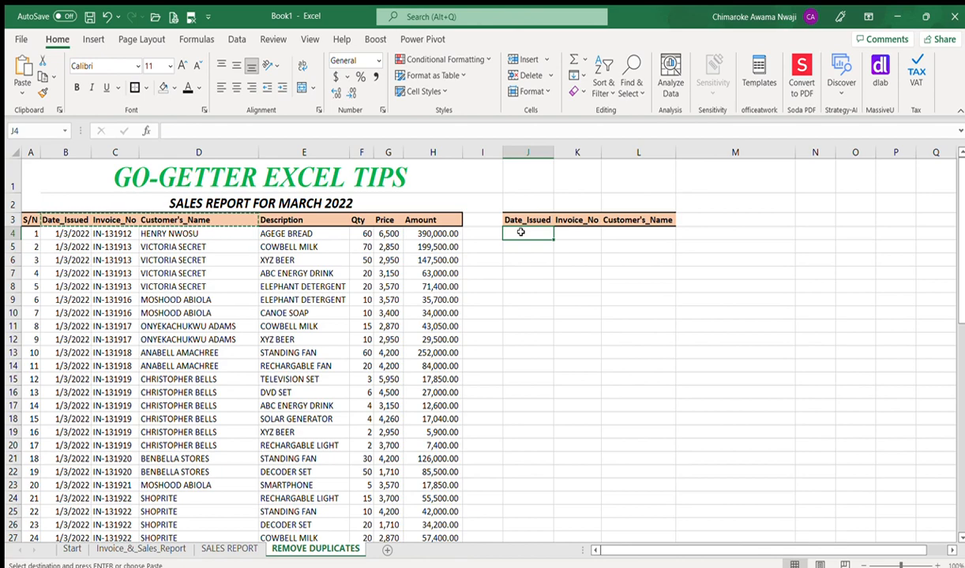
left_click(63, 233)
key("shift+Right")
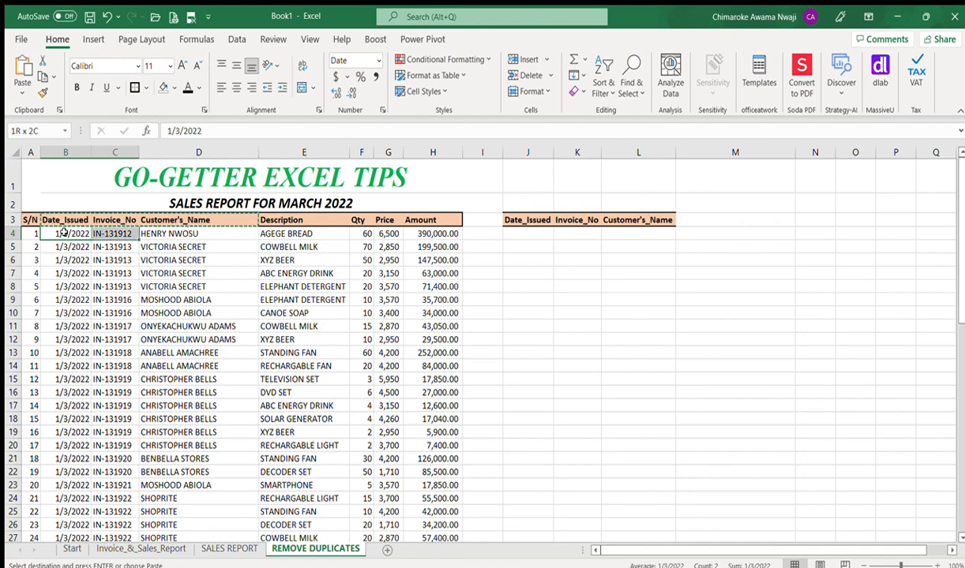
key("shift+Right")
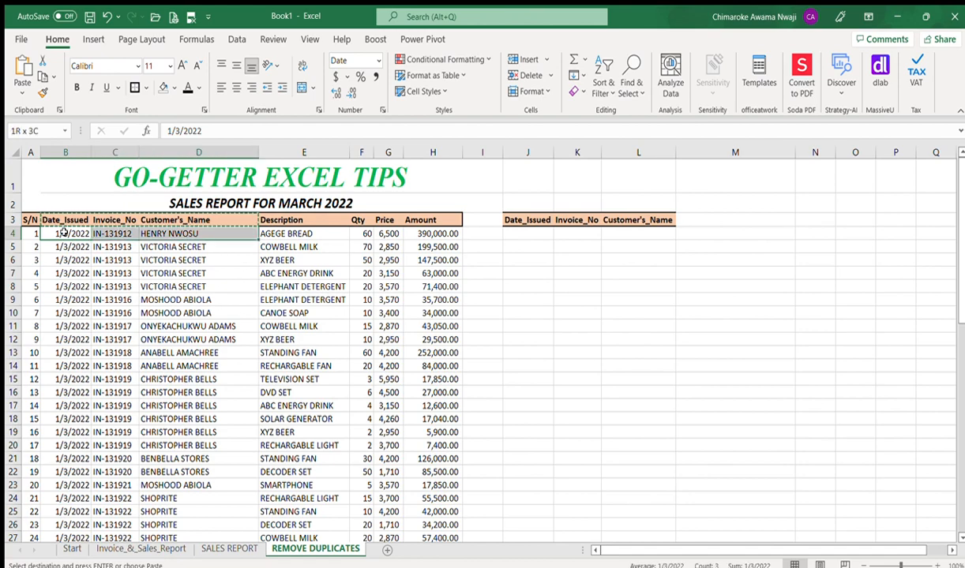
key("ctrl+shift+Down")
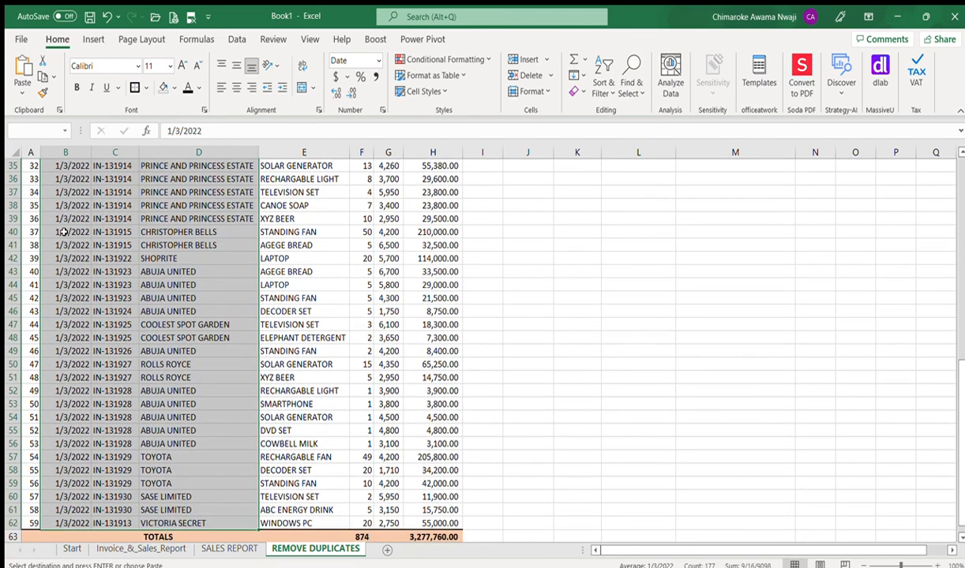
key("ctrl+Up")
key("Down")
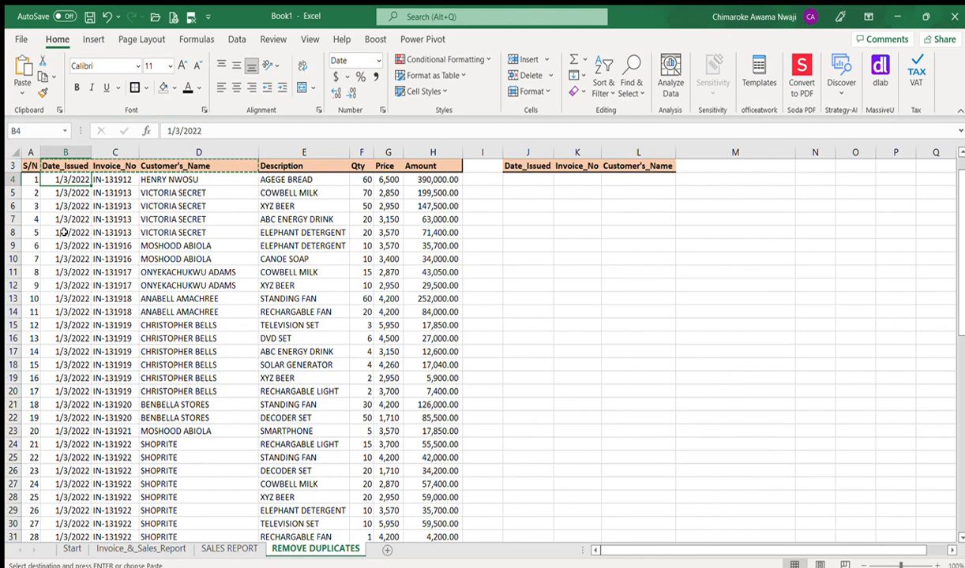
Step: Select and copy the Date_Issued, Invoice_No and Customer's_Name records in B4:D62
key("shift+Right")
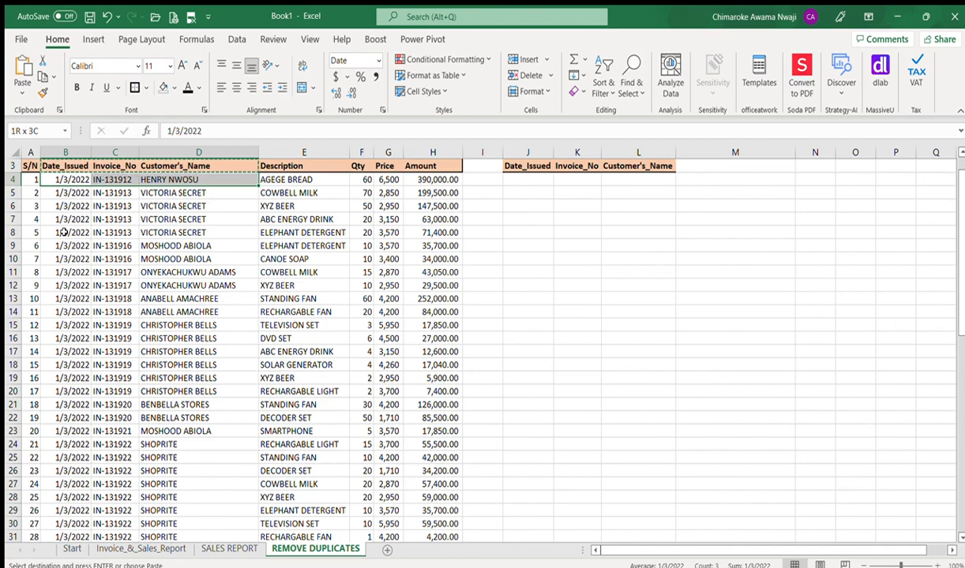
key("shift+Down")
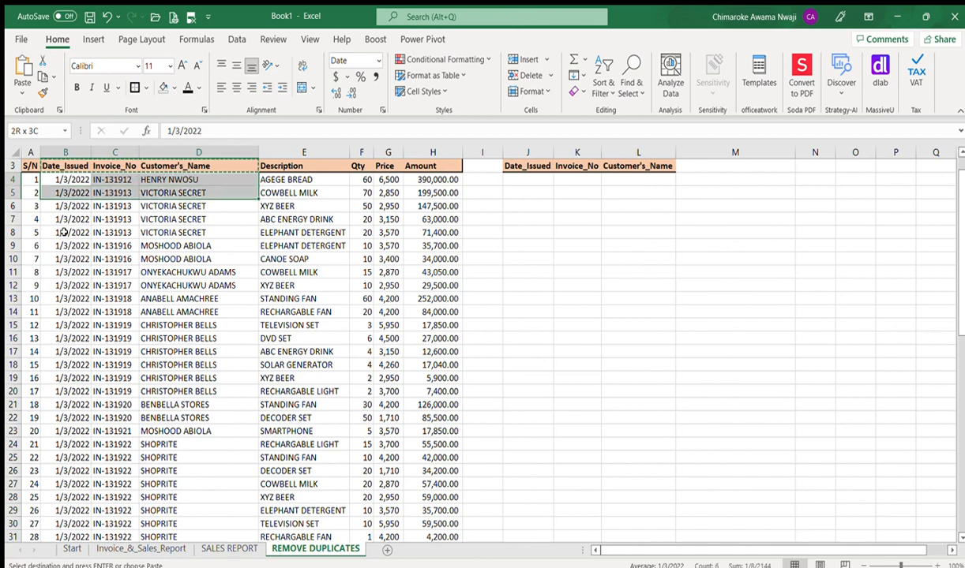
key("shift+Down")
key("shift+Down")
key("shift+Down")
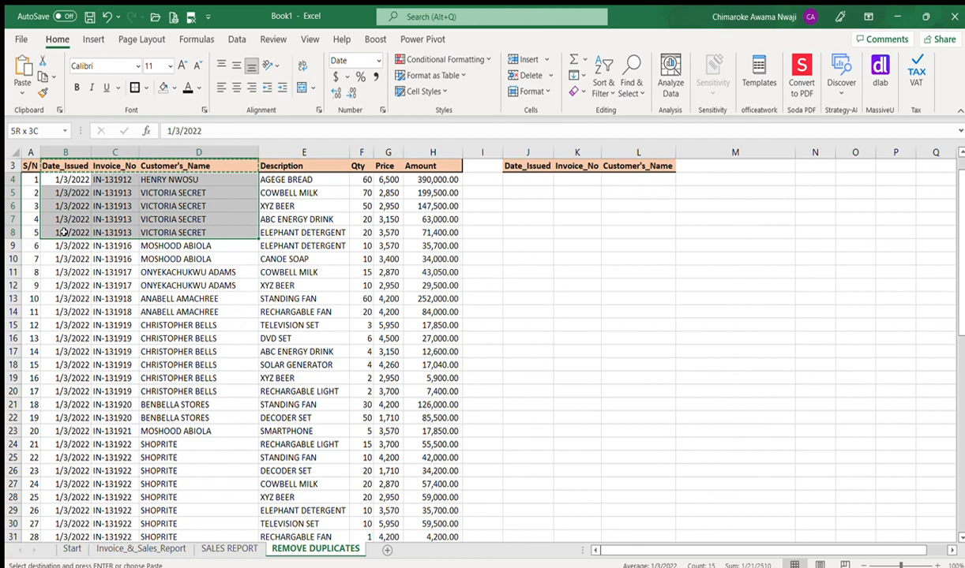
key("shift+Up")
key("shift+Up")
key("shift+Up")
key("shift+Up")
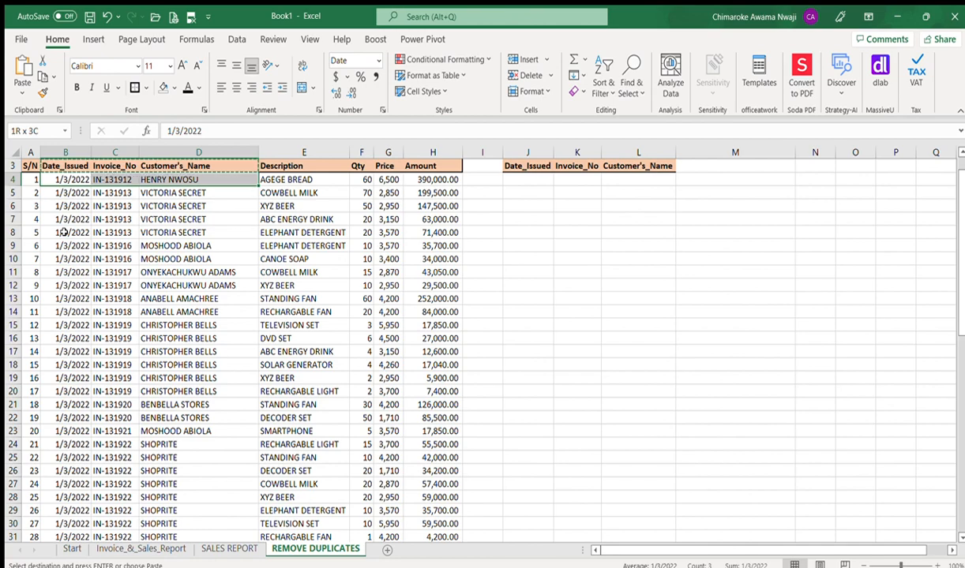
key("ctrl+shift+Down")
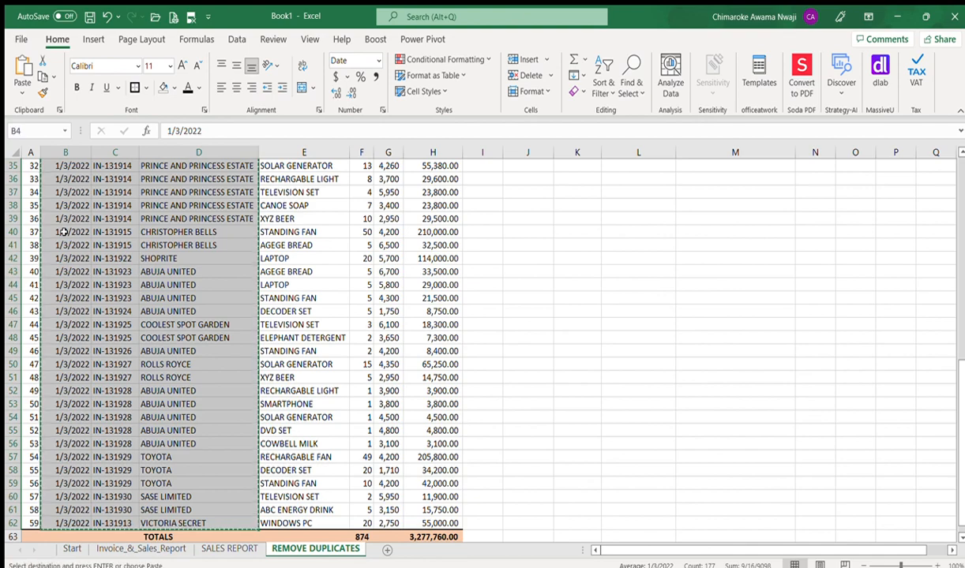
key("Right")
key("Right")
key("Right")
key("Right")
key("Right")
key("Right")
key("Right")
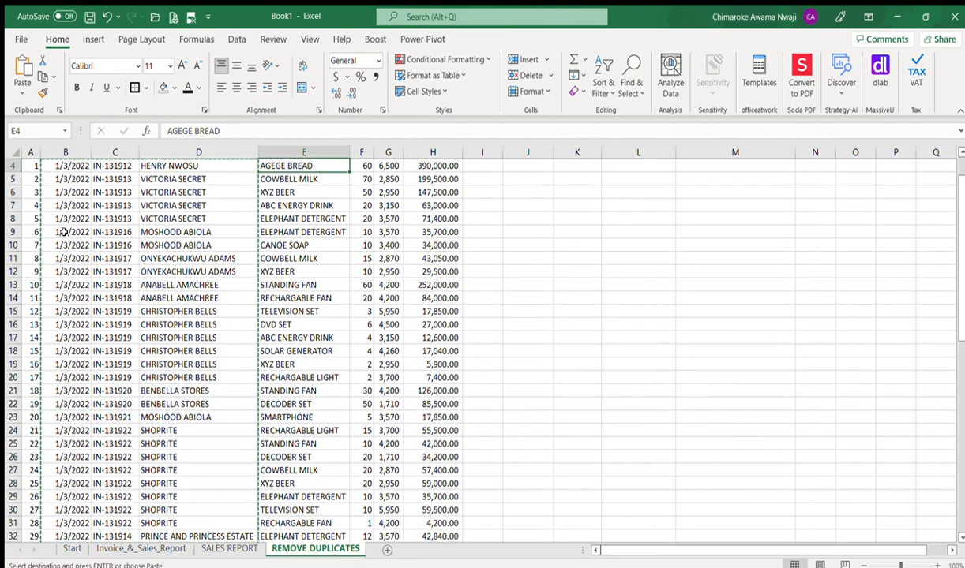
key("Up")
key("Up")
key("Down")
key("Down")
Step: Paste the date, invoice and customer records into J4 beneath the J3:L3 headers
key("Right")
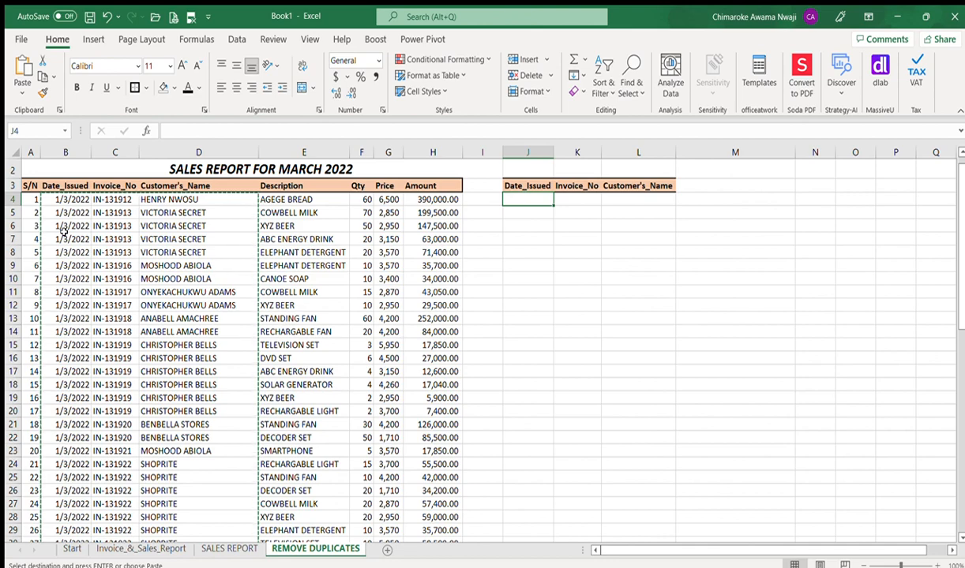
key("ctrl+v")
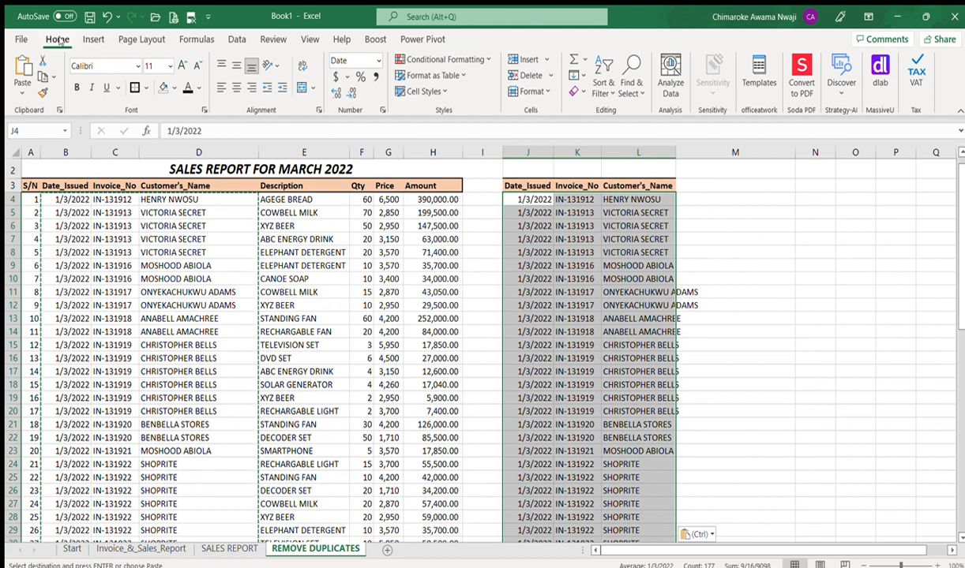
left_click(229, 39)
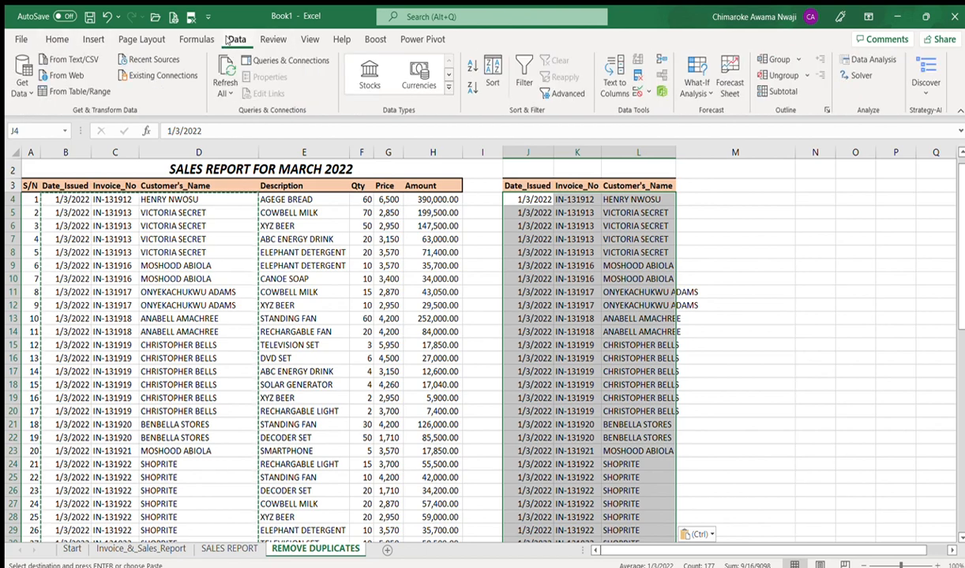
Step: Run Remove Duplicates on the pasted J–L list and confirm it
left_click(56, 35)
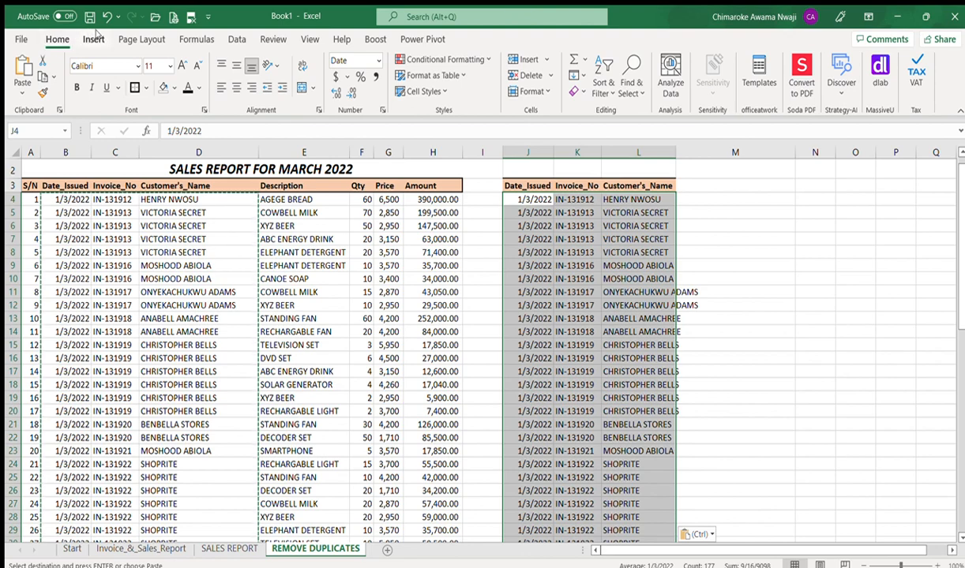
left_click(227, 37)
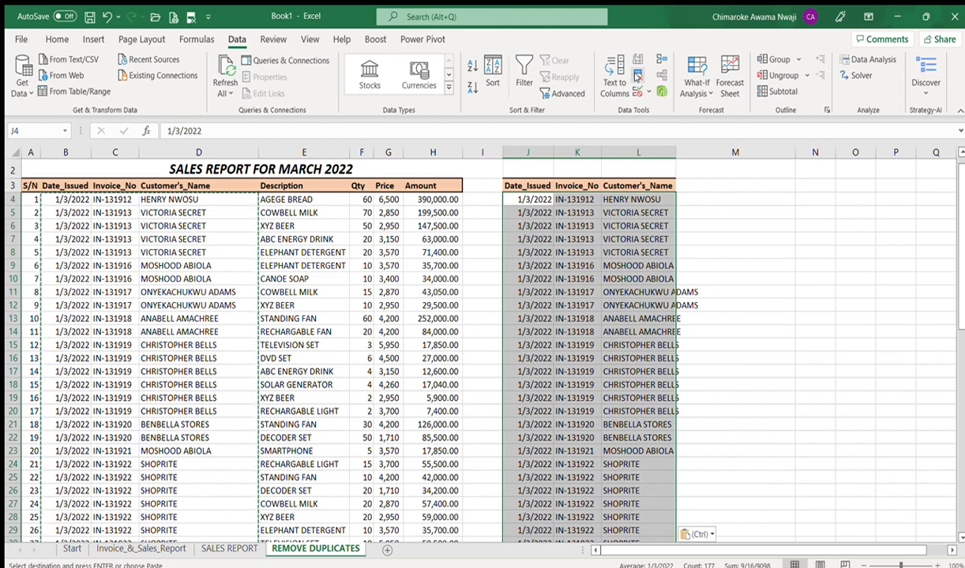
left_click(637, 76)
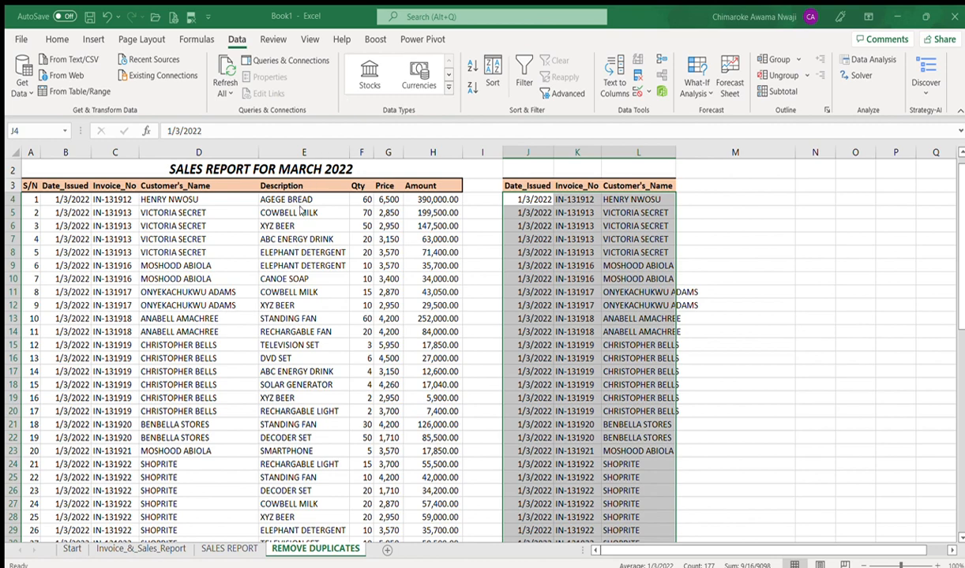
left_click(418, 278)
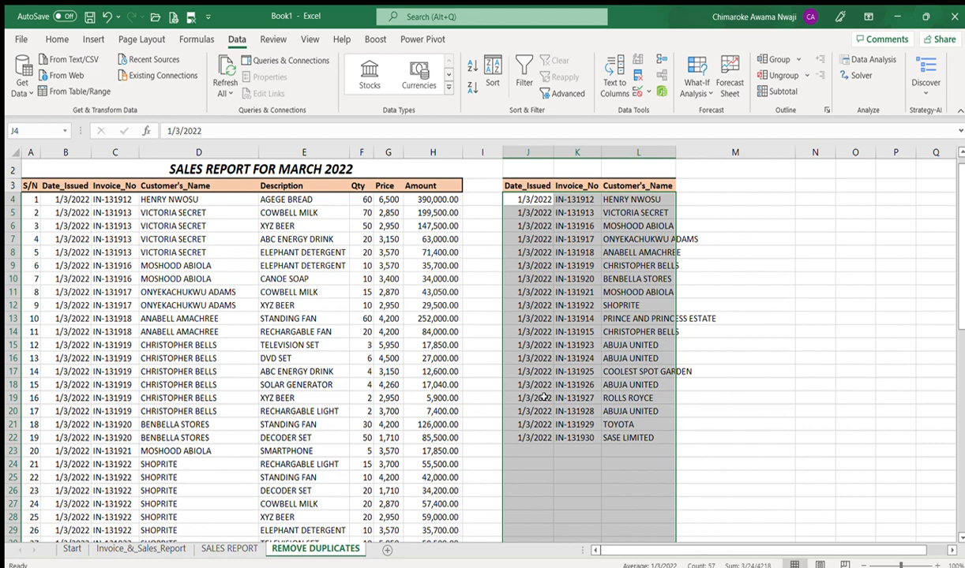
Step: Select the cleaned list to check its 19 unique rows, IN-131912 to IN-131930
key("Up")
key("Down")
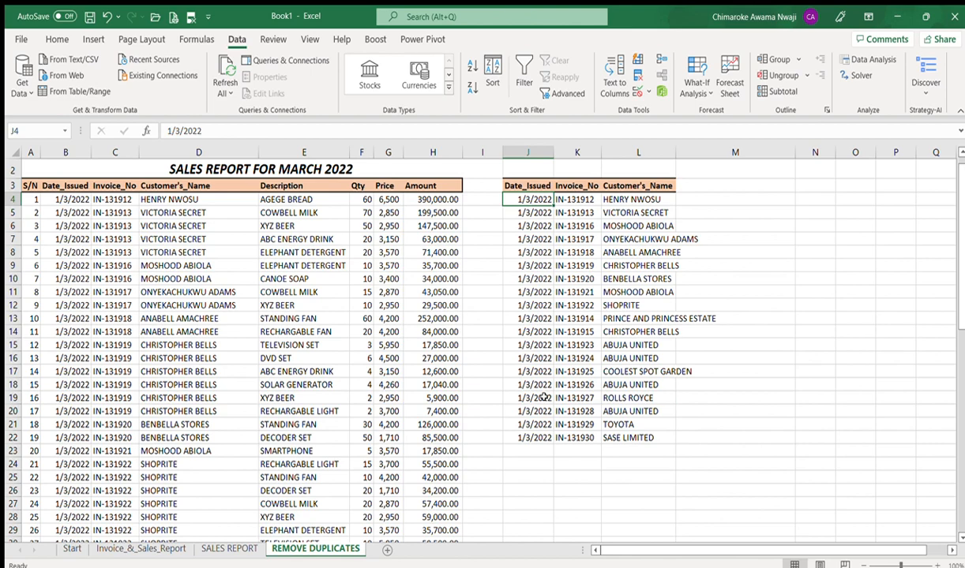
key("ctrl+shift+Right")
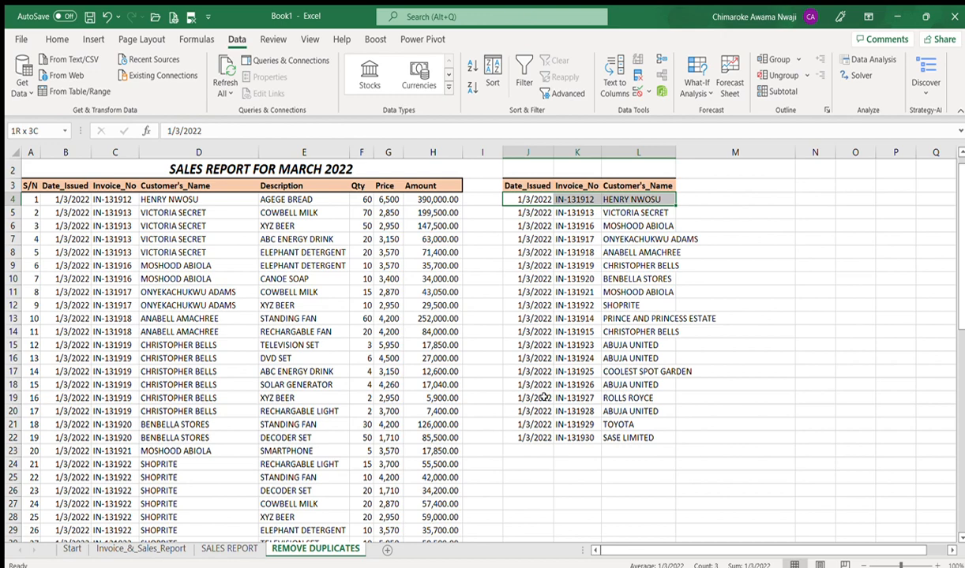
key("ctrl+shift+Down")
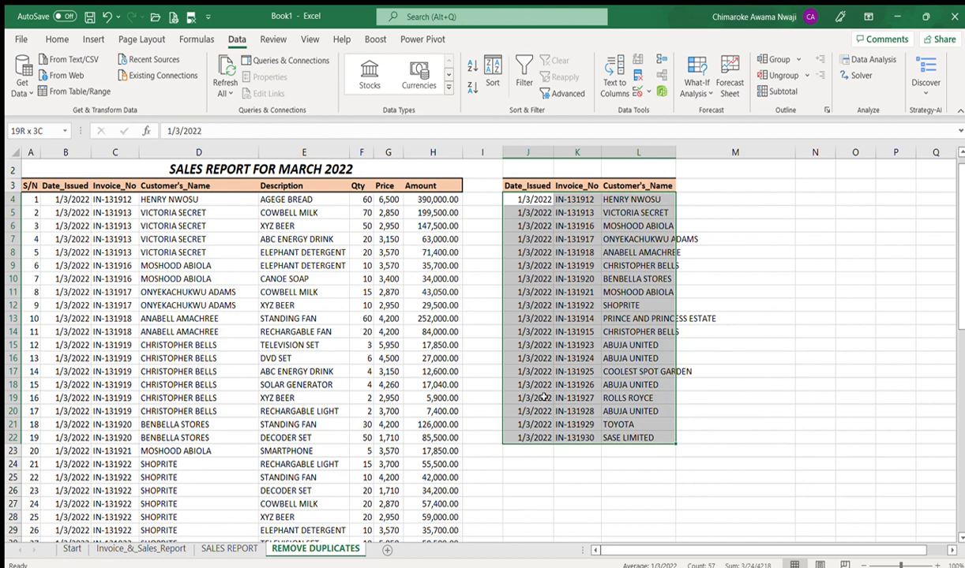
key("Up")
key("Down")
key("Up")
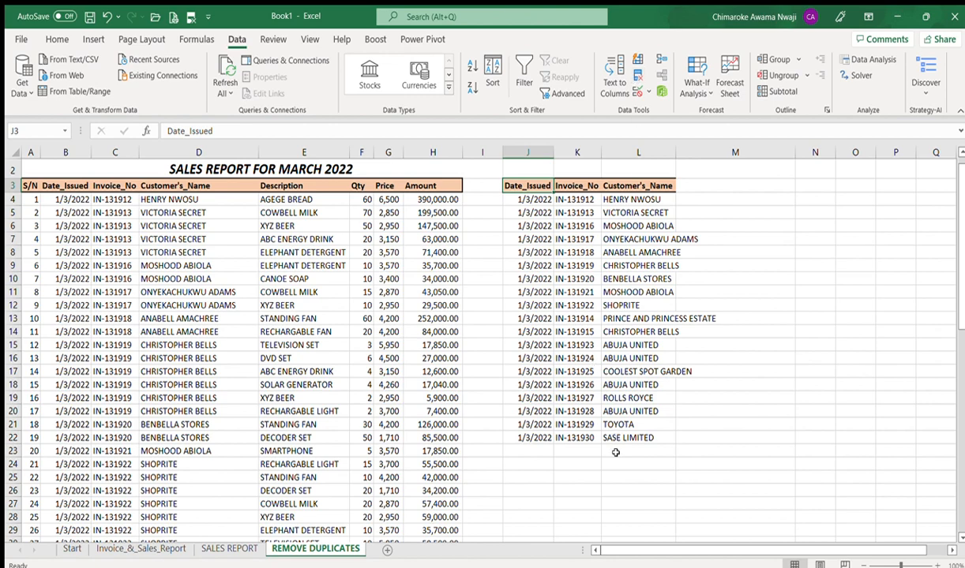
Step: AutoFit column L to the longest customer name, then narrow it slightly
left_click(536, 168)
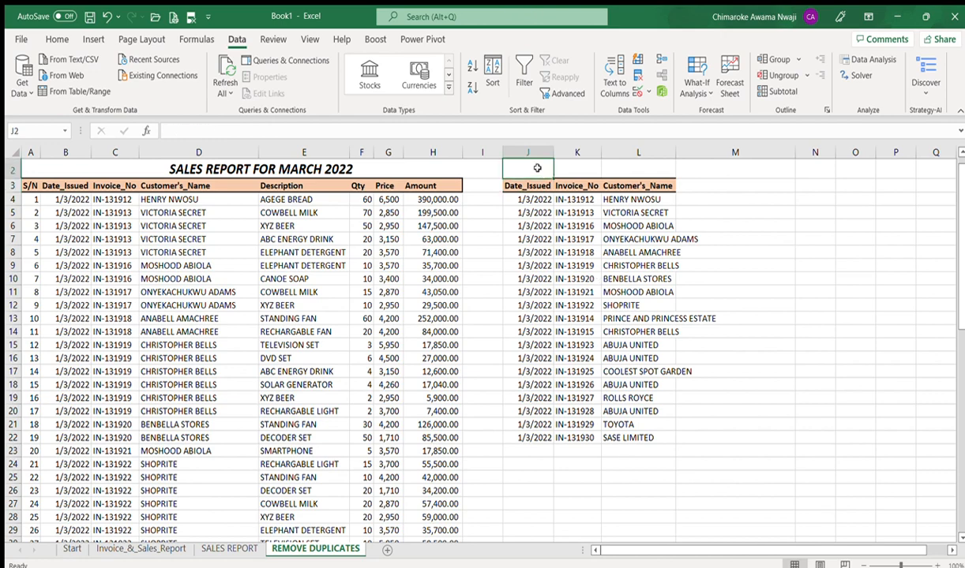
double_click(674, 154)
mouse_move(719, 152)
left_mouse_down()
mouse_move(675, 150)
mouse_move(716, 152)
left_mouse_up()
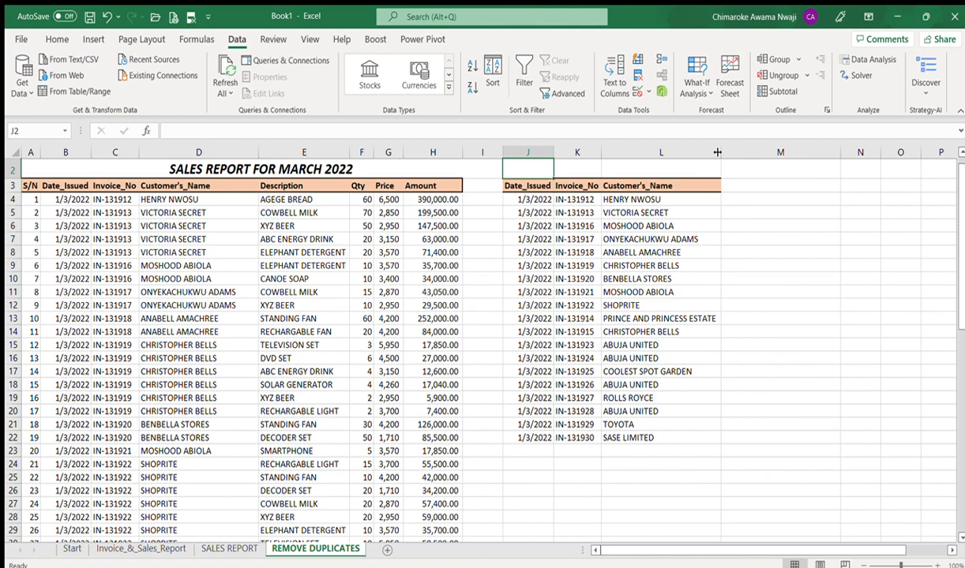
left_click(728, 198)
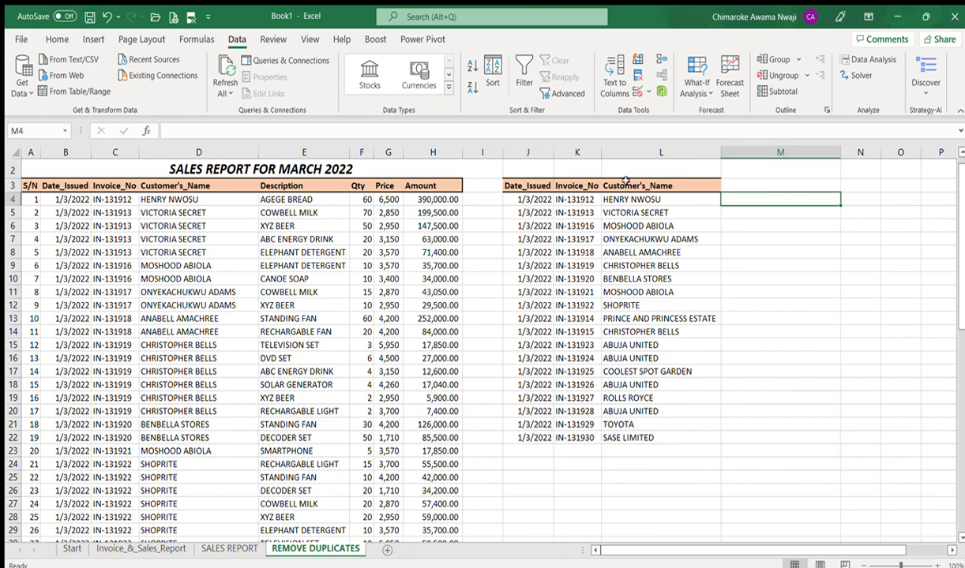
Step: Copy the J3:L3 headings into N3:P3, narrowing column M into a thin gap
left_click(515, 186)
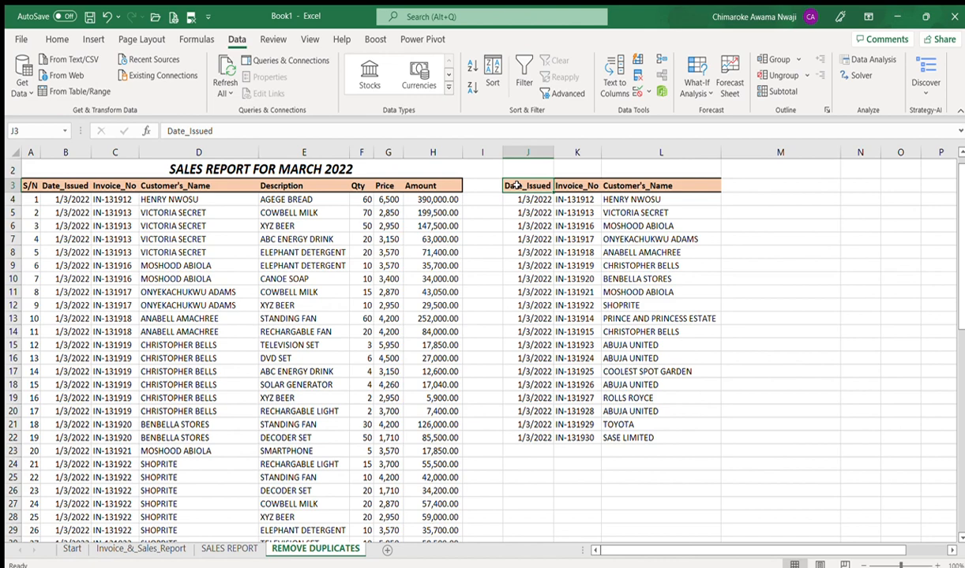
key("shift+Right")
key("shift+Right")
key("shift+Right")
key("shift+Left")
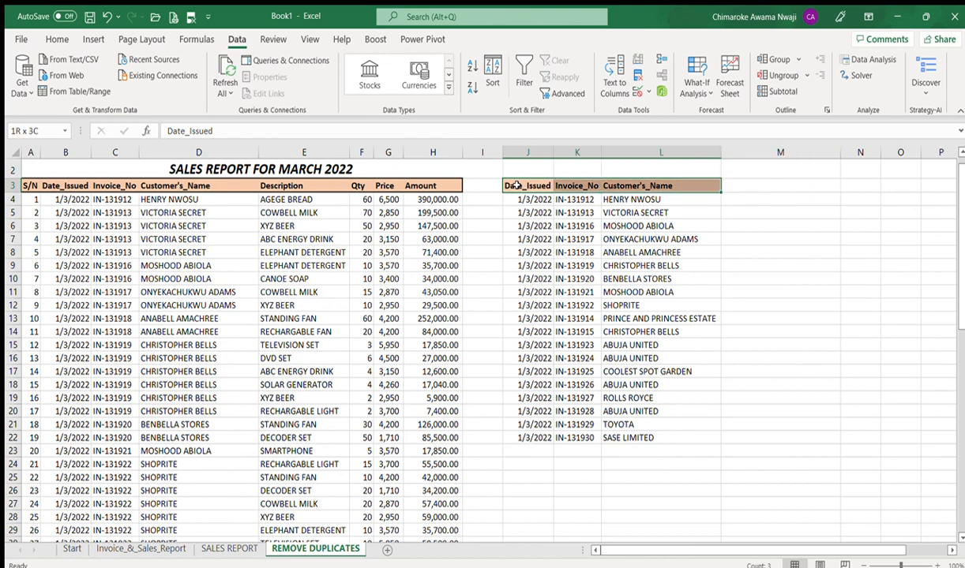
key("ctrl+c")
key("Right")
key("Right")
key("Right")
key("Right")
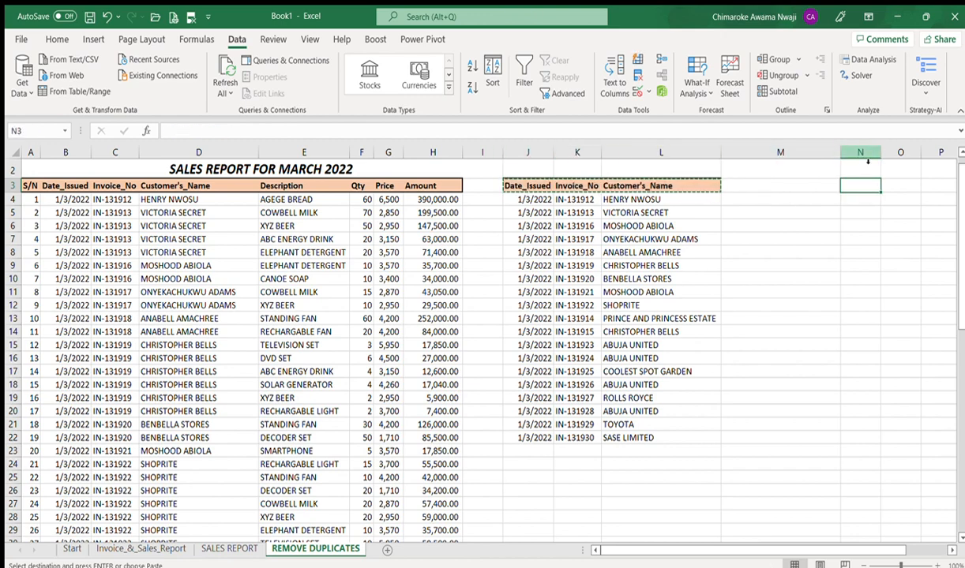
left_click_drag(841, 150, 738, 142)
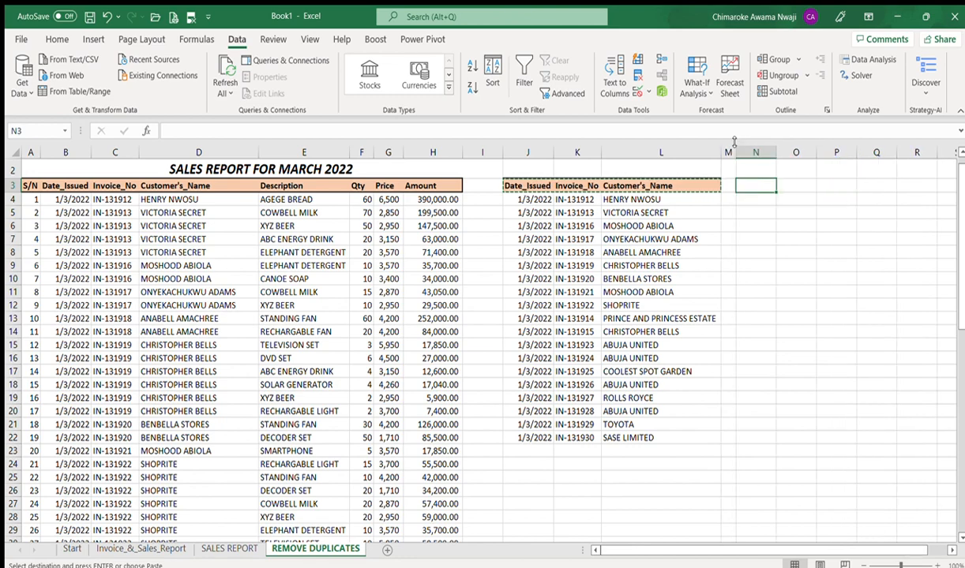
key("ctrl+v")
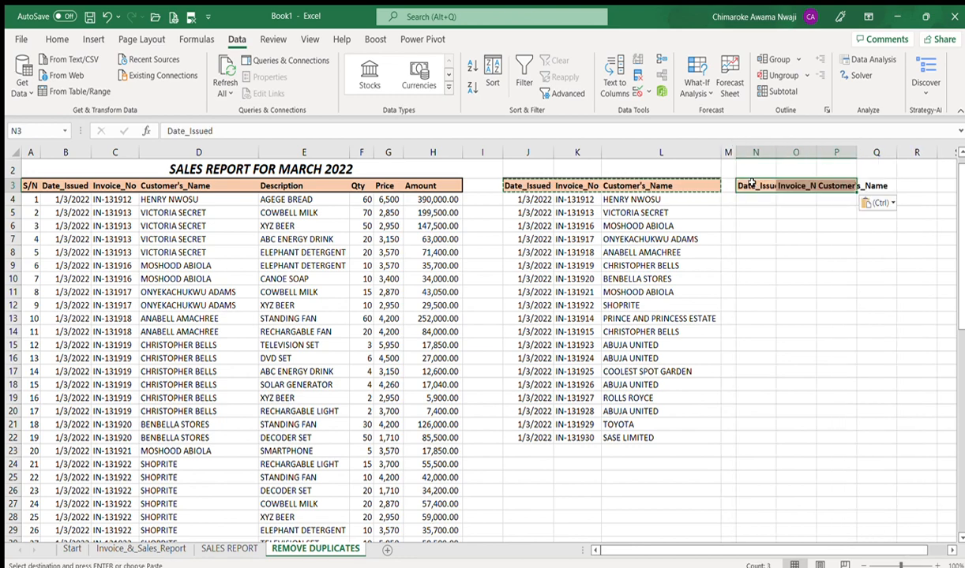
Step: AutoFit columns O, P and N to fit the repeated headings
double_click(816, 150)
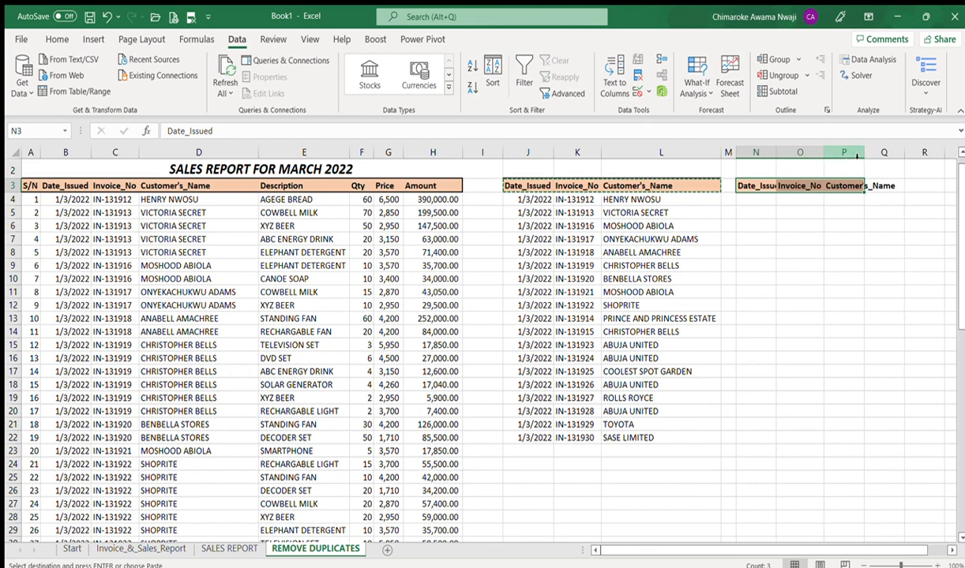
left_click(854, 152)
double_click(863, 151)
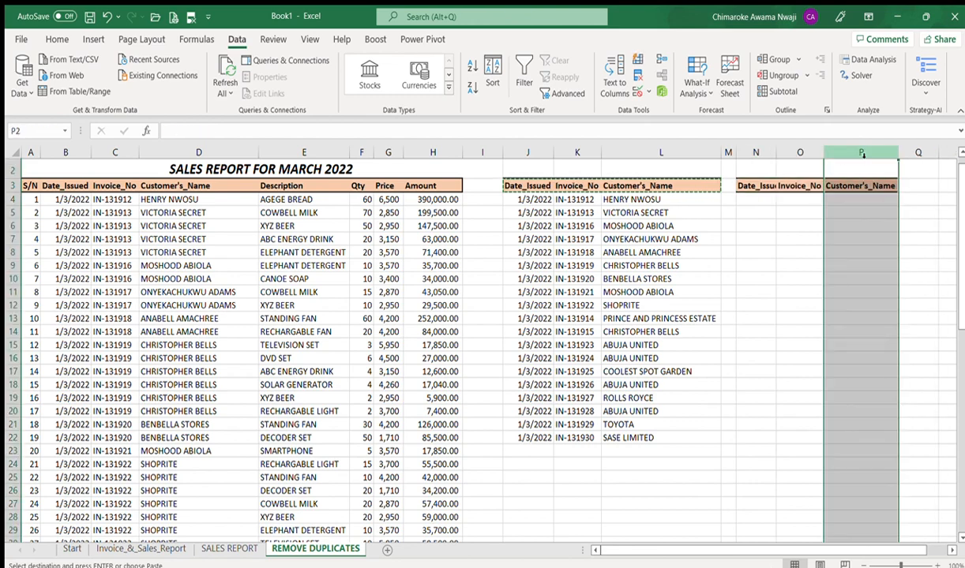
left_click(792, 201)
double_click(777, 152)
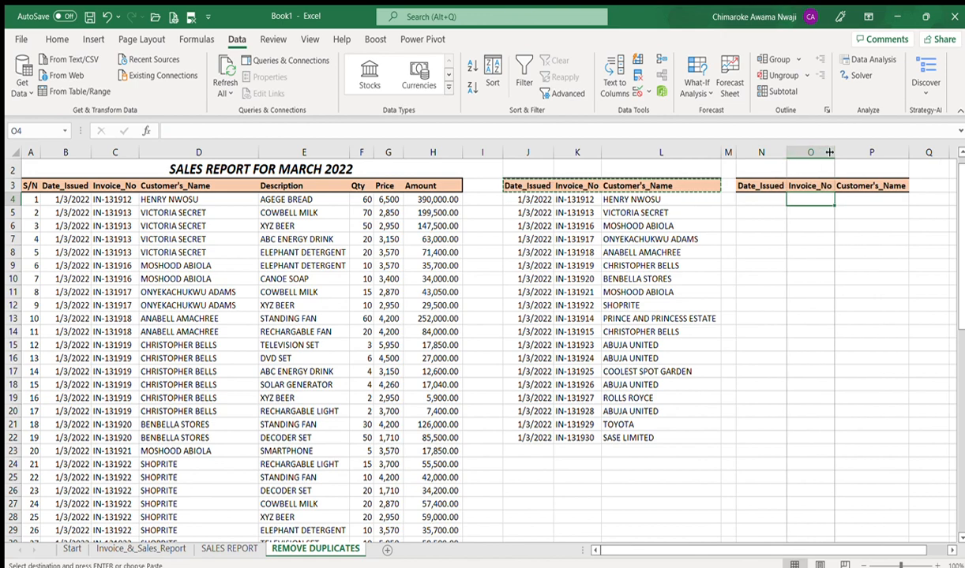
left_click(765, 198)
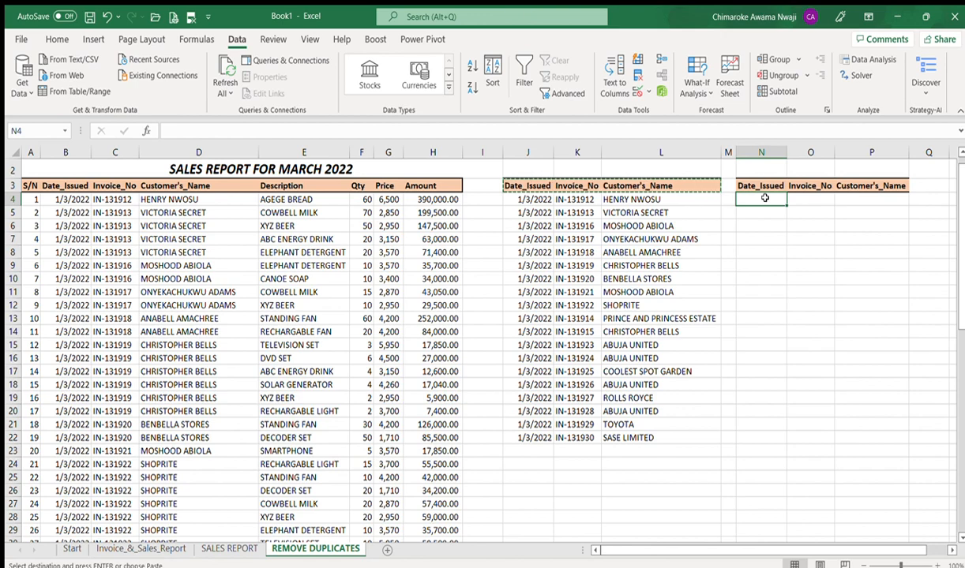
Step: Begin the formula =UNIQUE in cell N4 under the new Date_Issued heading
type("=")
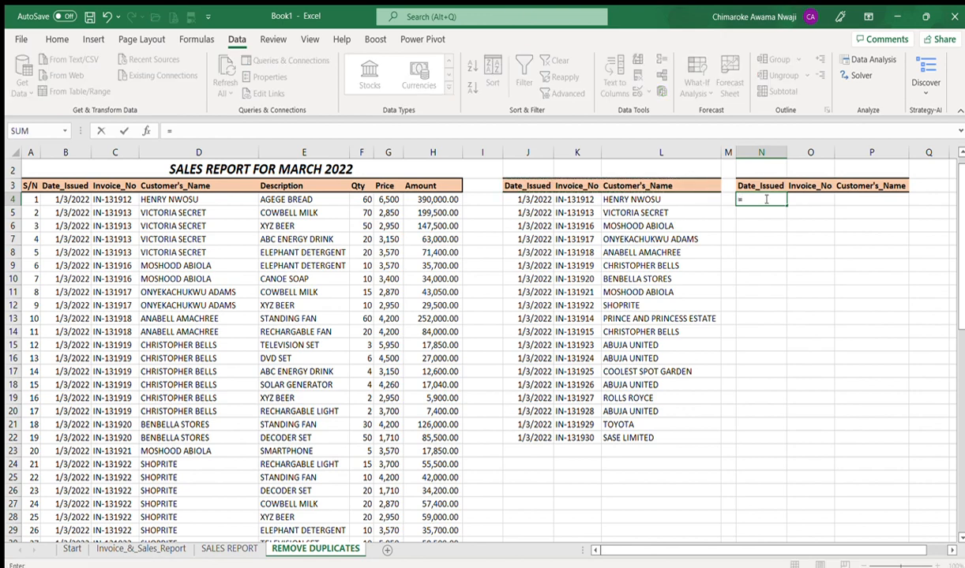
type("UNIQUE(")
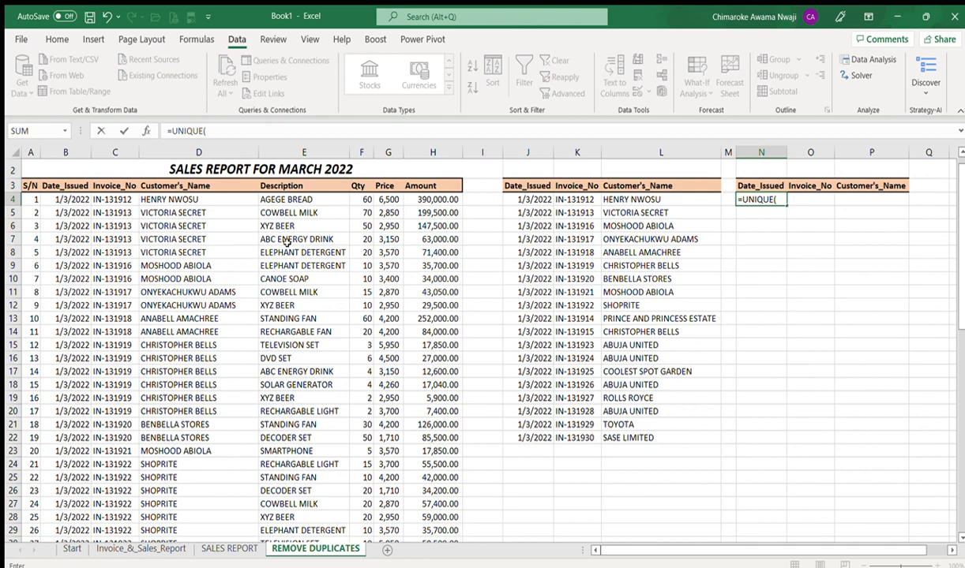
Step: Set the UNIQUE formula's range to the date, invoice and customer records B4:D62
left_click(58, 187)
key("Down")
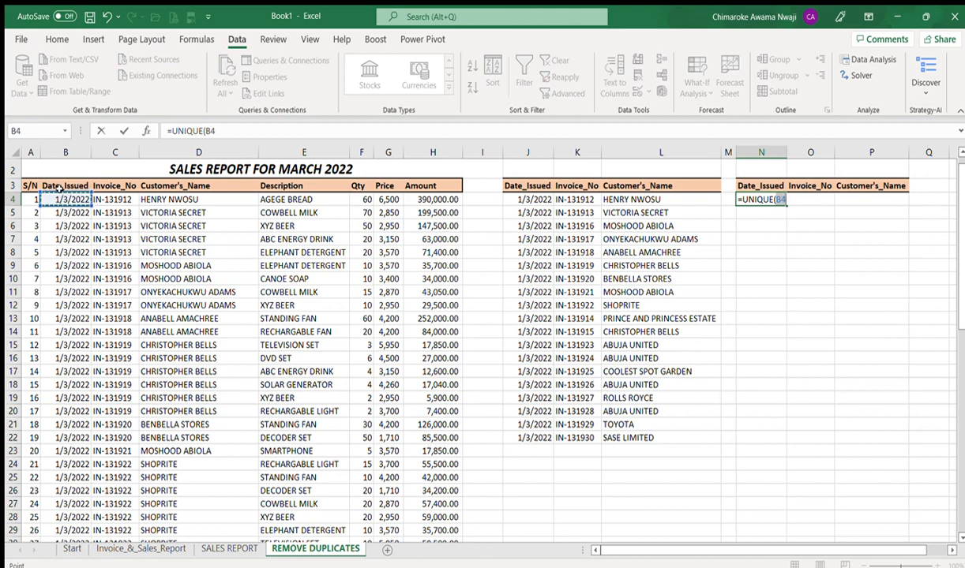
key("shift+Right")
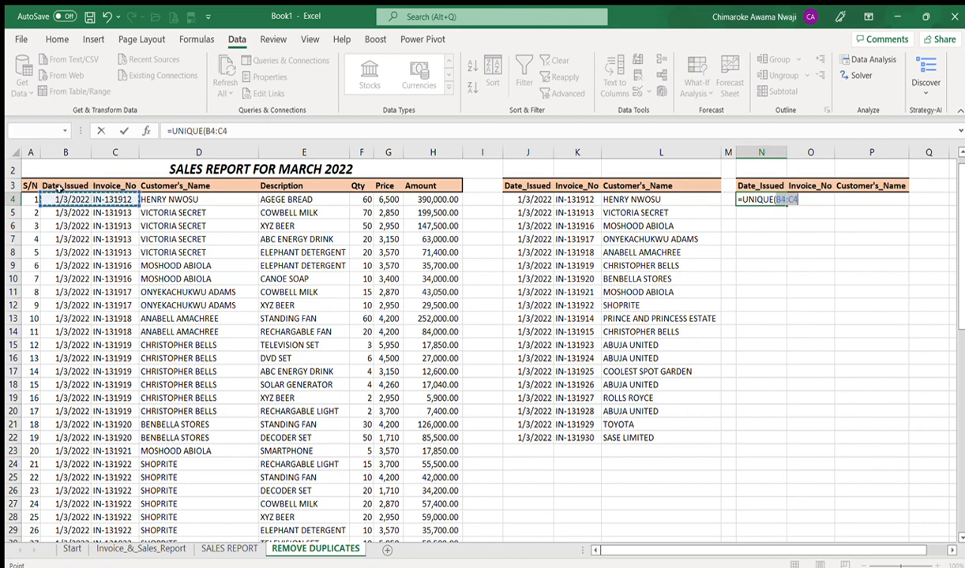
key("shift+Right")
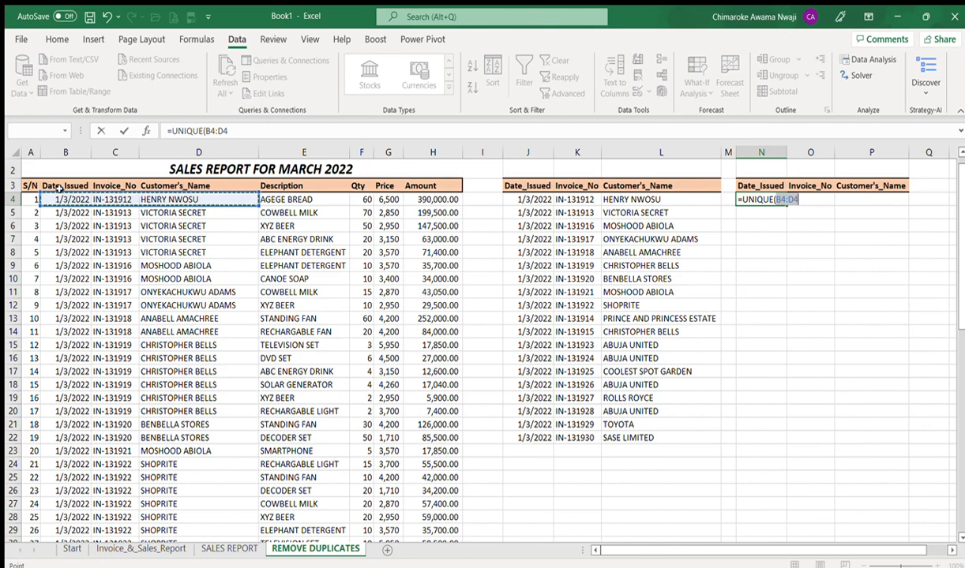
key("ctrl+shift+Down")
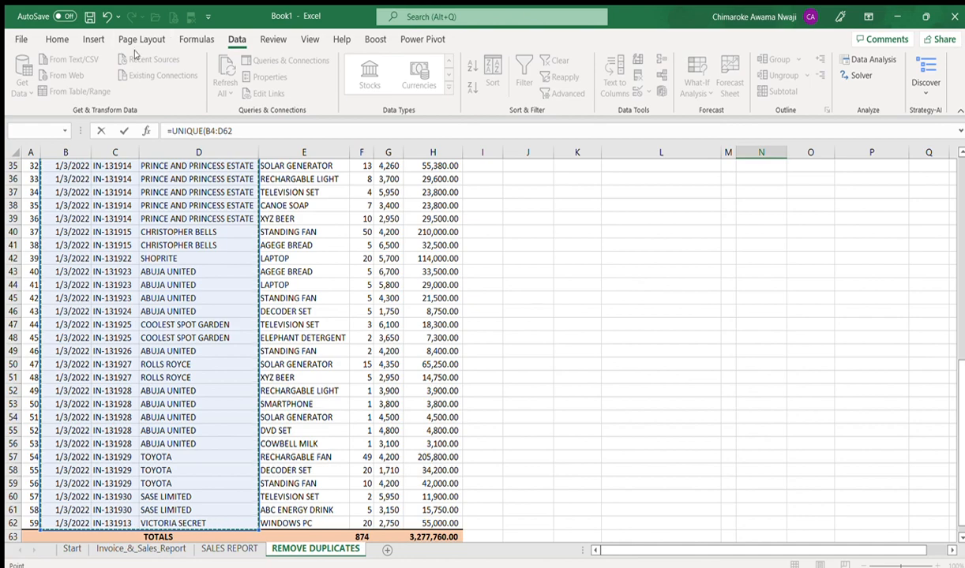
left_click(236, 128)
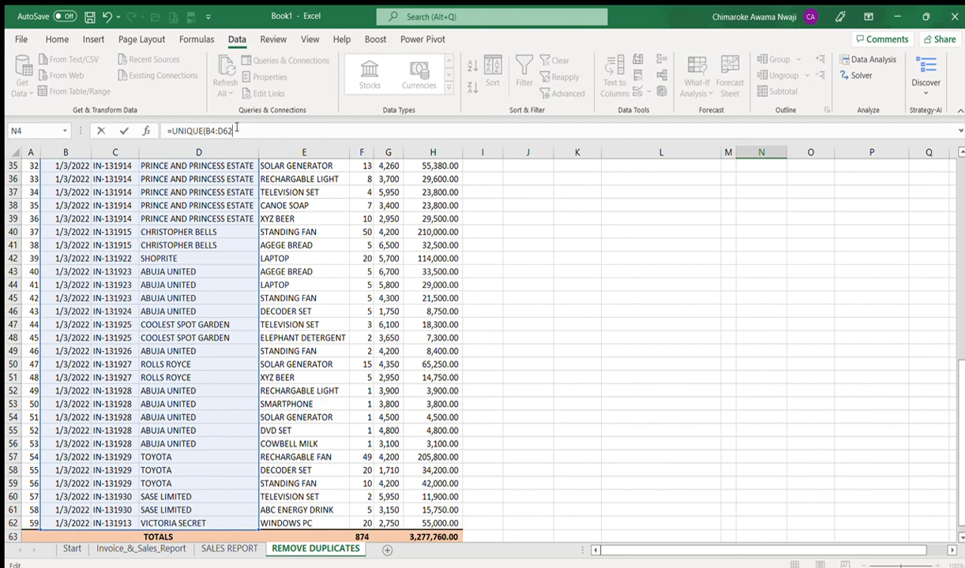
type(",")
Step: Replace the stray comma with a closing parenthesis, commit, and select the spilled dates N4:N22
key("BackSpace")
type(")")
key("Return")
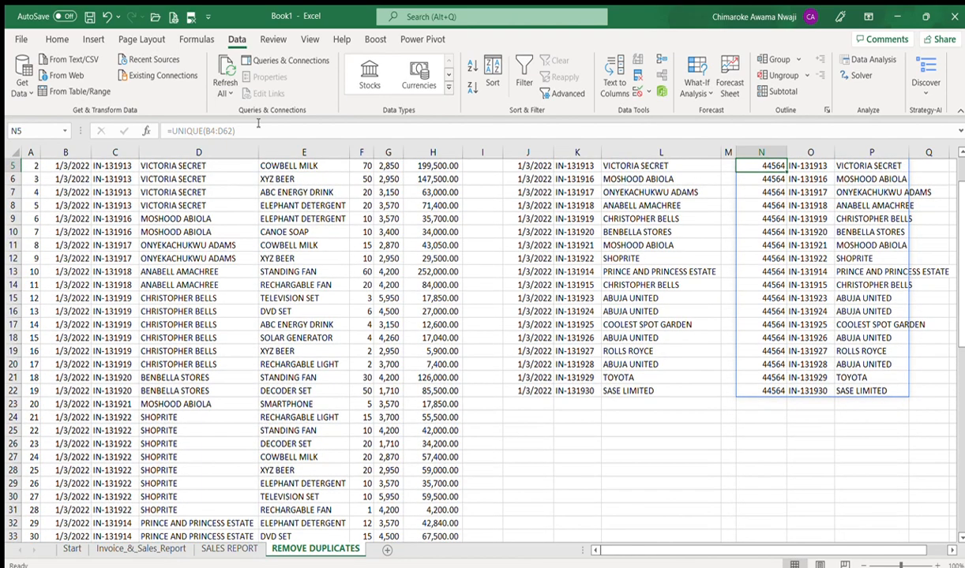
key("Up")
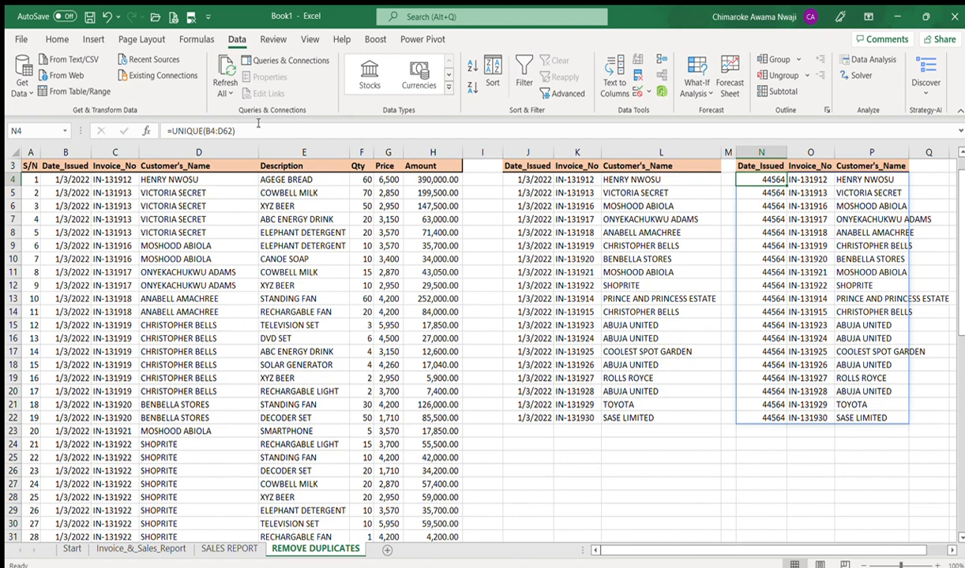
key("ctrl+shift+Down")
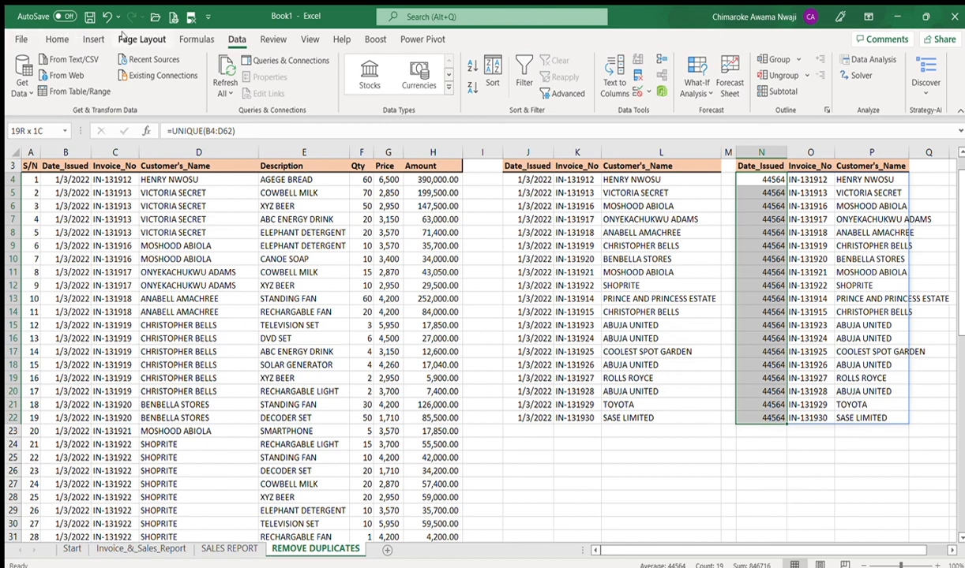
Step: Format the spilled Date_Issued values in N4:N22 as dates like 1/3/2022
left_click(58, 39)
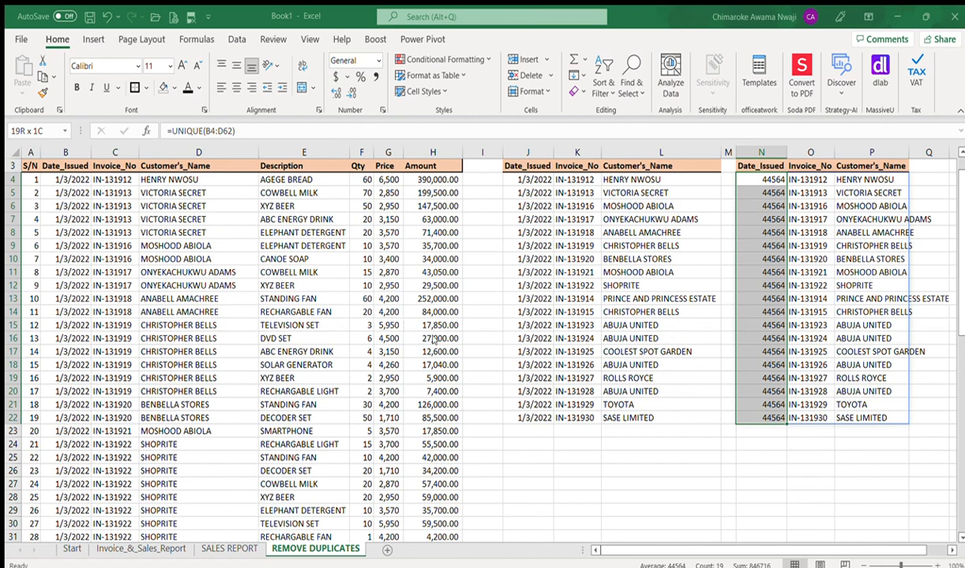
key("ctrl+shift+3")
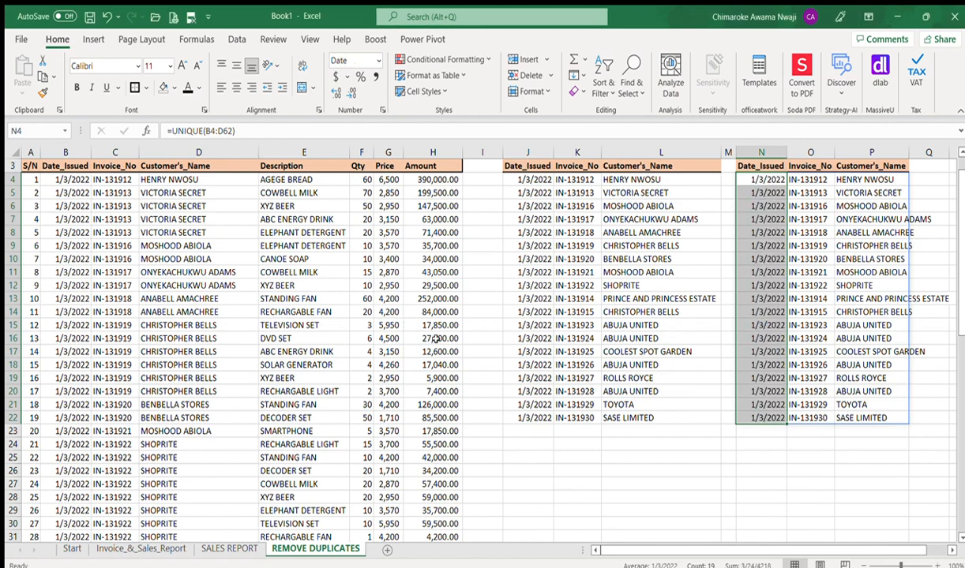
left_click(701, 442)
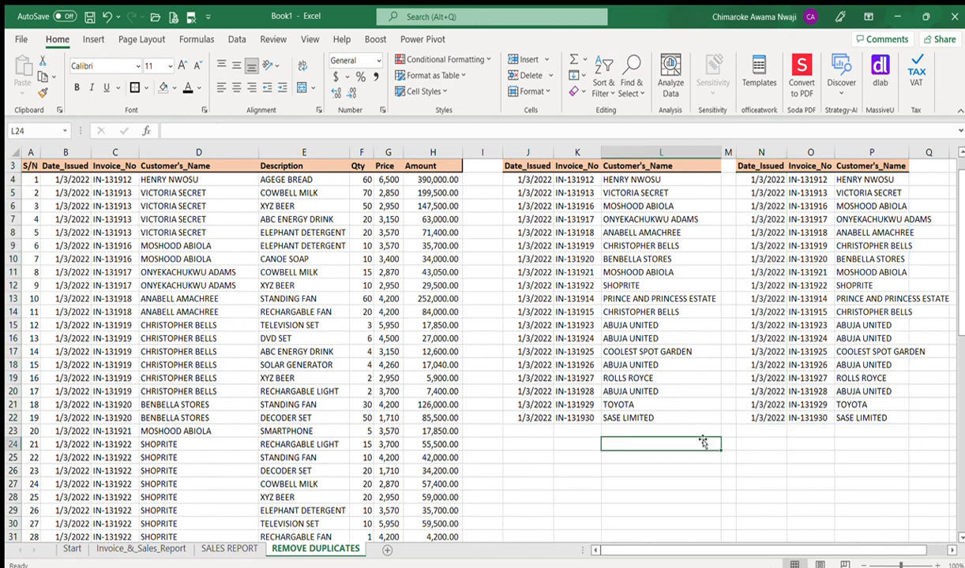
Step: Inspect the UNIQUE formula in N4 and its spilled date, invoice and customer columns
left_click(767, 178)
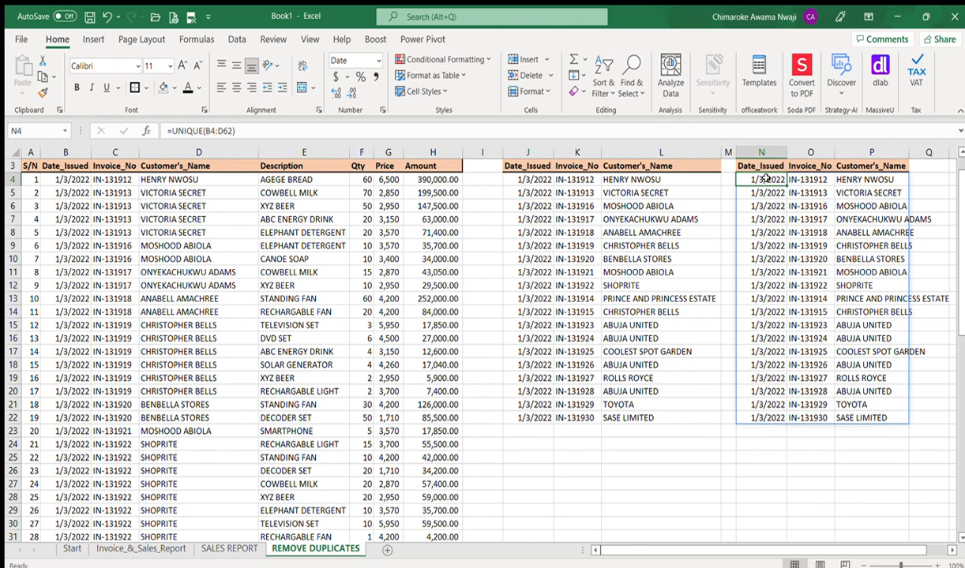
key("Down")
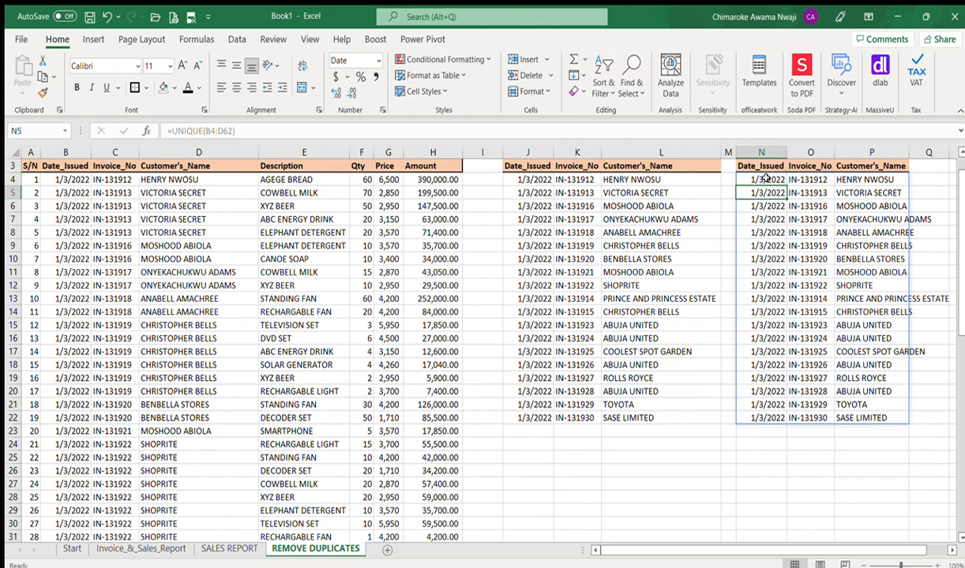
key("Up")
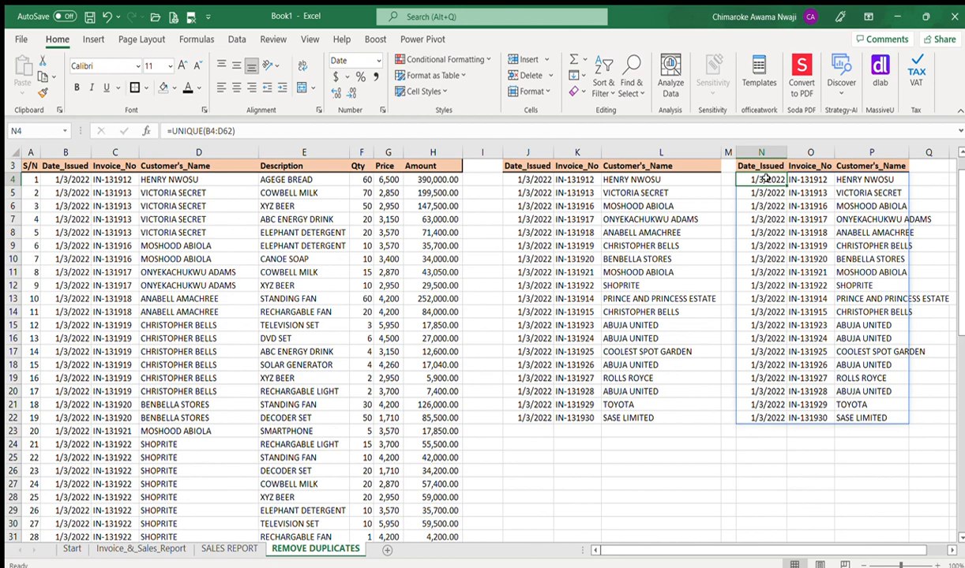
key("Right")
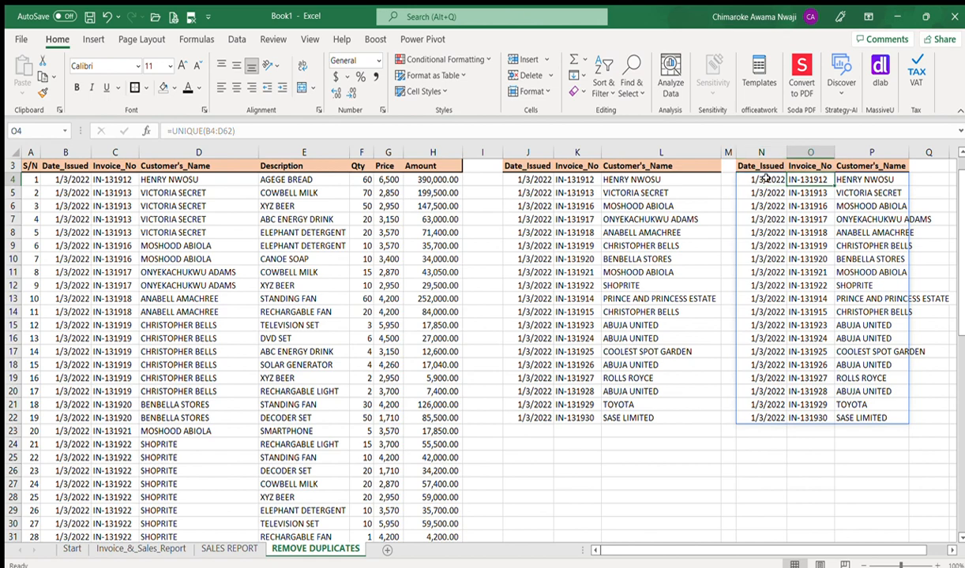
key("Right")
key("Left")
key("Left")
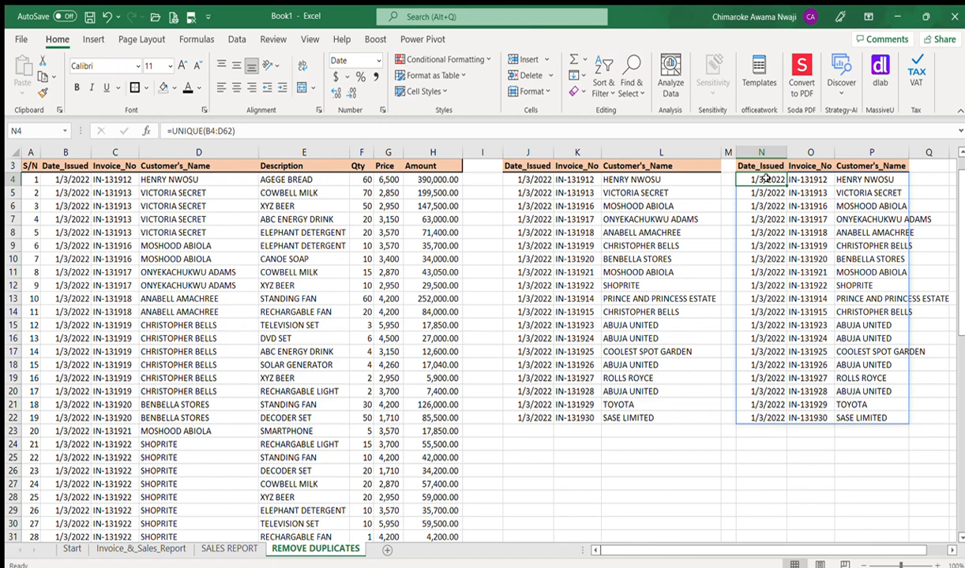
key("Down")
key("Down")
key("Down")
key("Down")
key("Down")
key("Down")
key("Down")
key("Down")
key("Down")
key("Down")
key("Down")
key("Down")
key("Down")
key("Down")
key("Down")
key("Down")
key("Down")
key("Down")
key("Down")
key("Down")
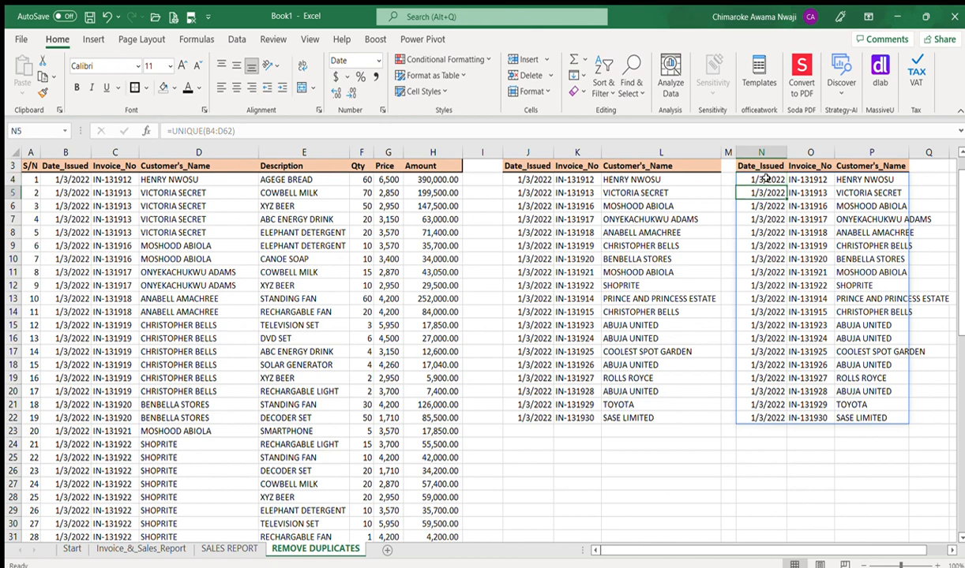
key("Up")
key("Up")
key("Up")
key("Up")
key("Up")
key("Up")
key("Up")
key("Up")
key("Up")
key("Up")
key("Up")
key("Up")
key("Up")
key("Up")
key("Up")
key("Up")
key("Up")
key("Up")
key("Up")
key("Up")
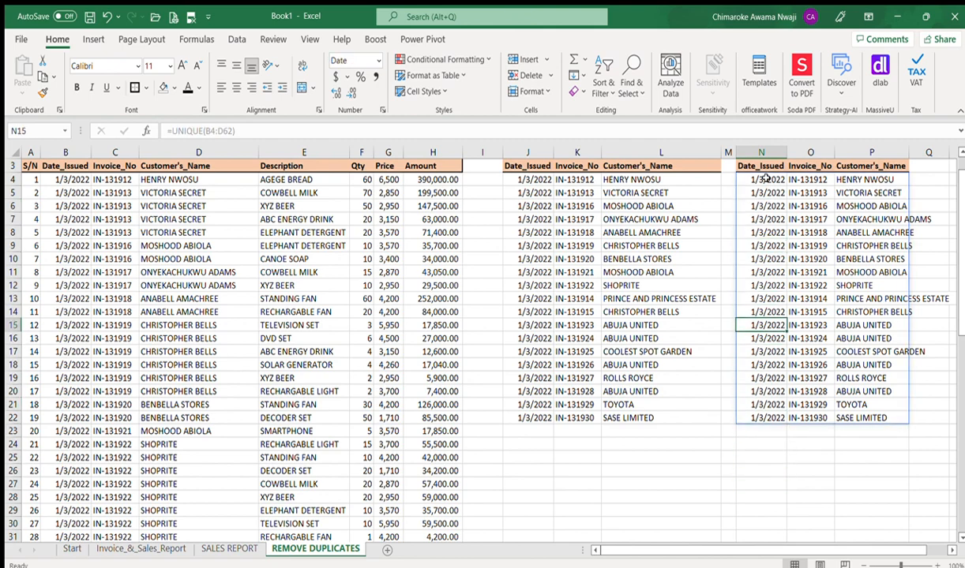
key("Down")
key("Down")
key("Down")
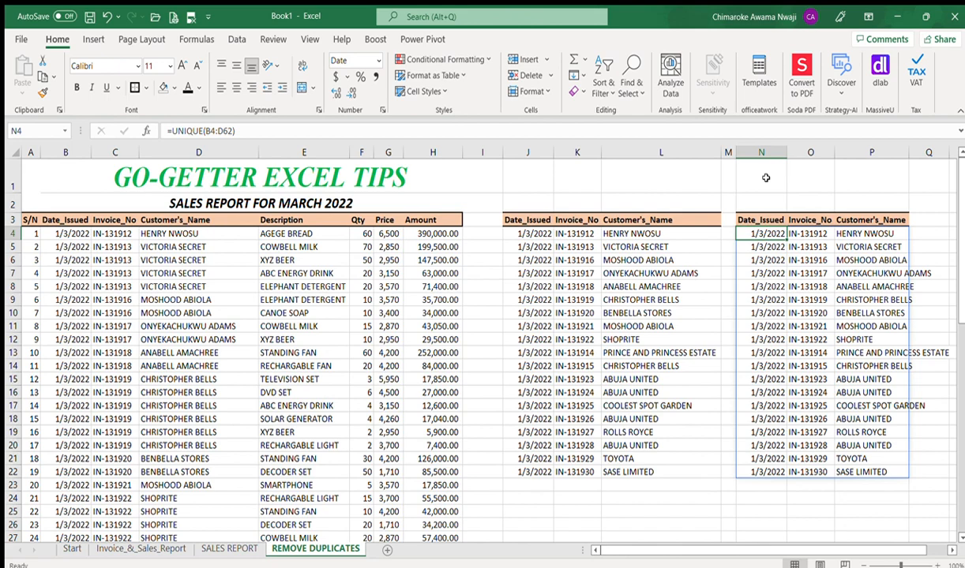
Step: Autofit column P to the longest customer name
double_click(909, 154)
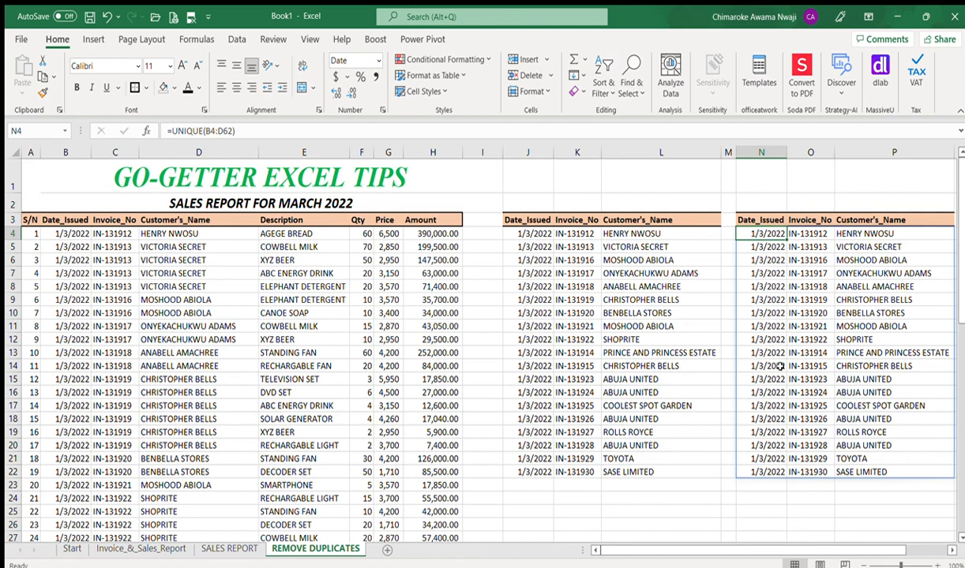
key("Up")
key("Up")
key("Up")
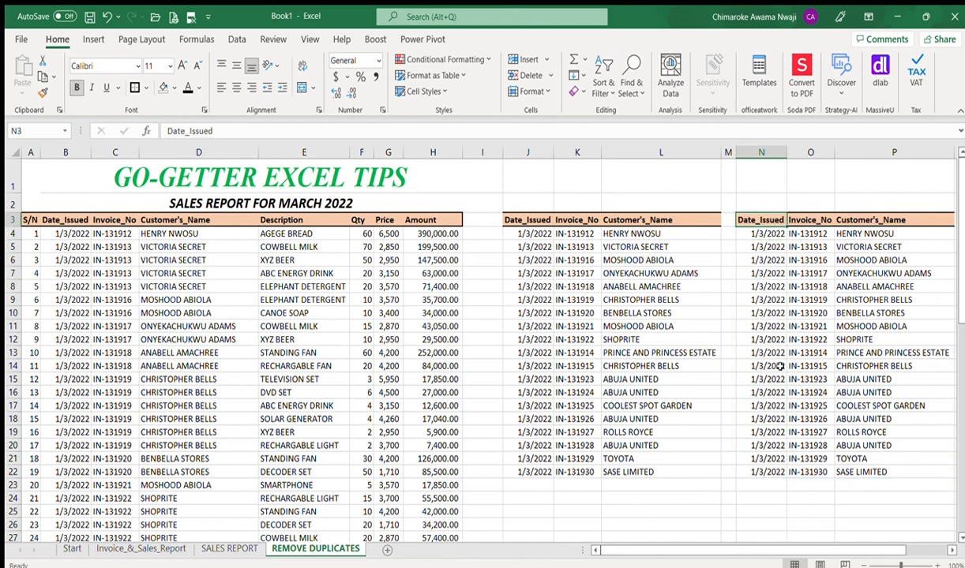
key("Right")
key("Right")
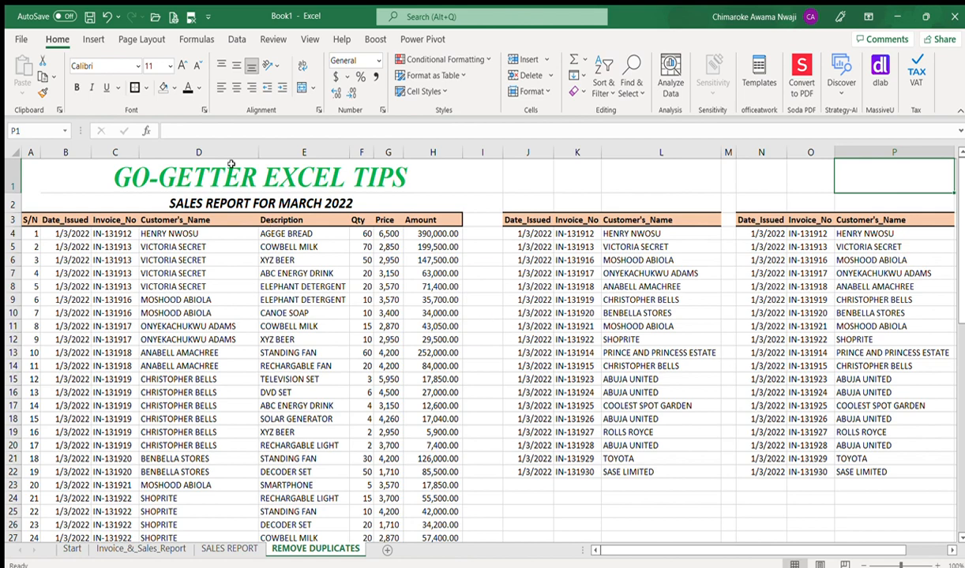
left_click(230, 38)
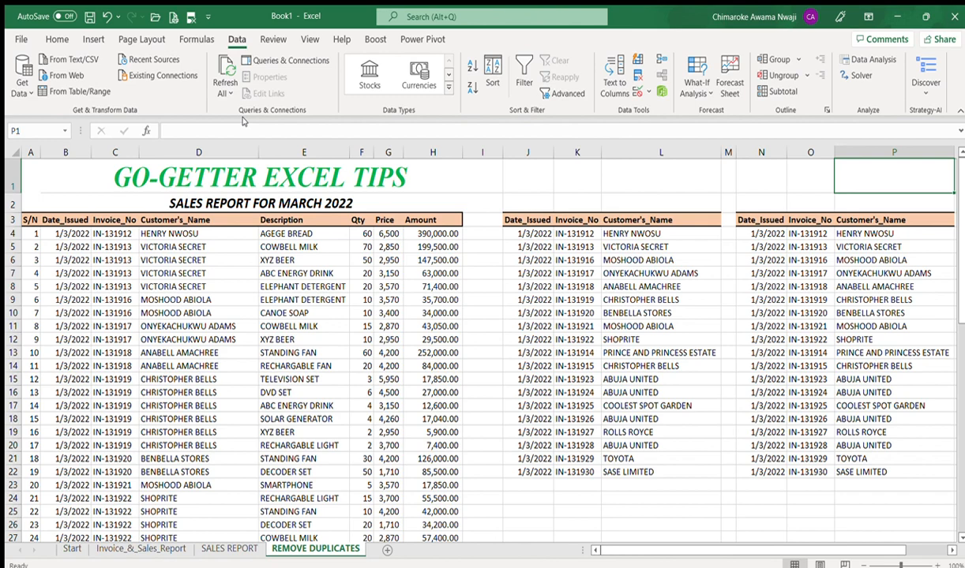
Step: Select B3:D62, the Date_Issued to Customer's_Name columns with headers, as the table range
key("Down")
key("Down")
key("Down")
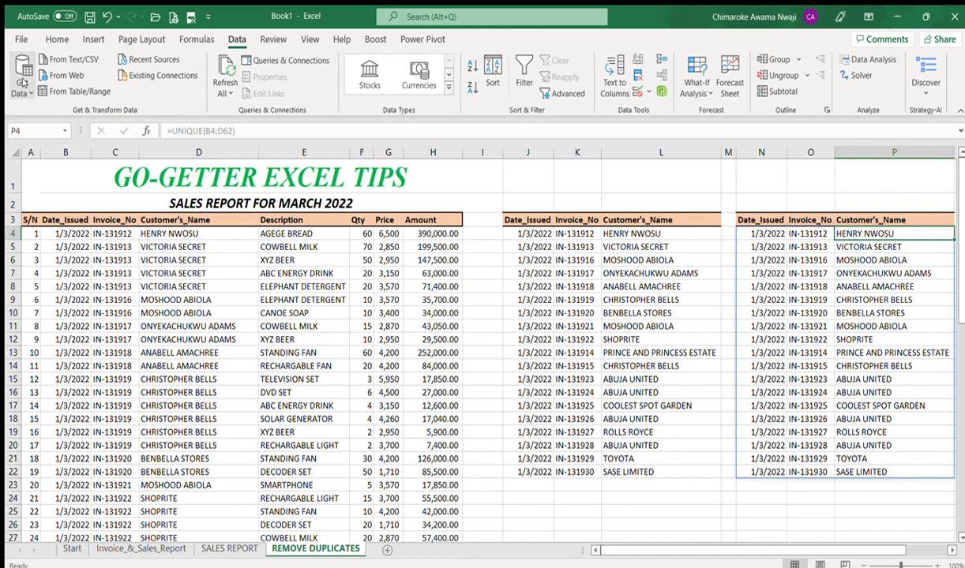
left_click(69, 92)
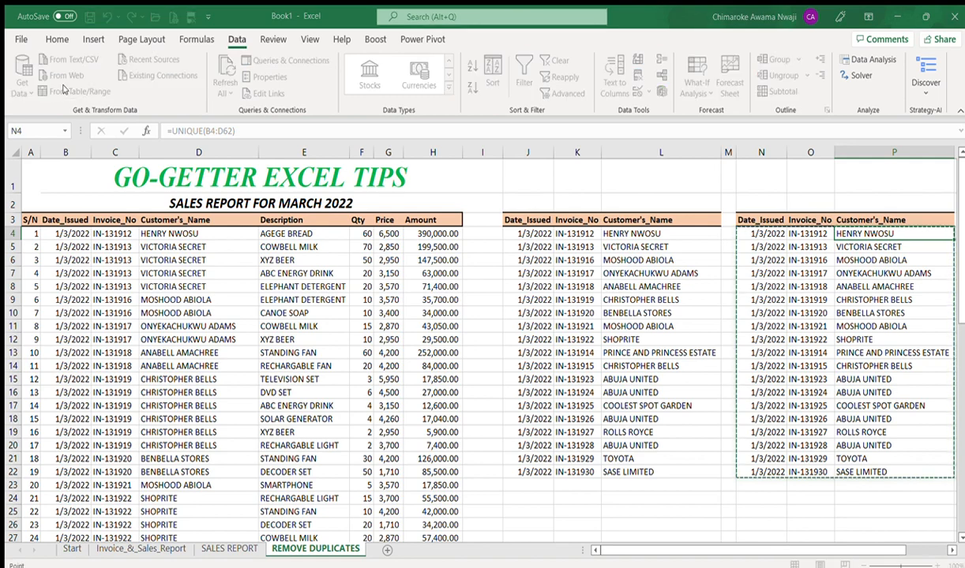
left_click(56, 234)
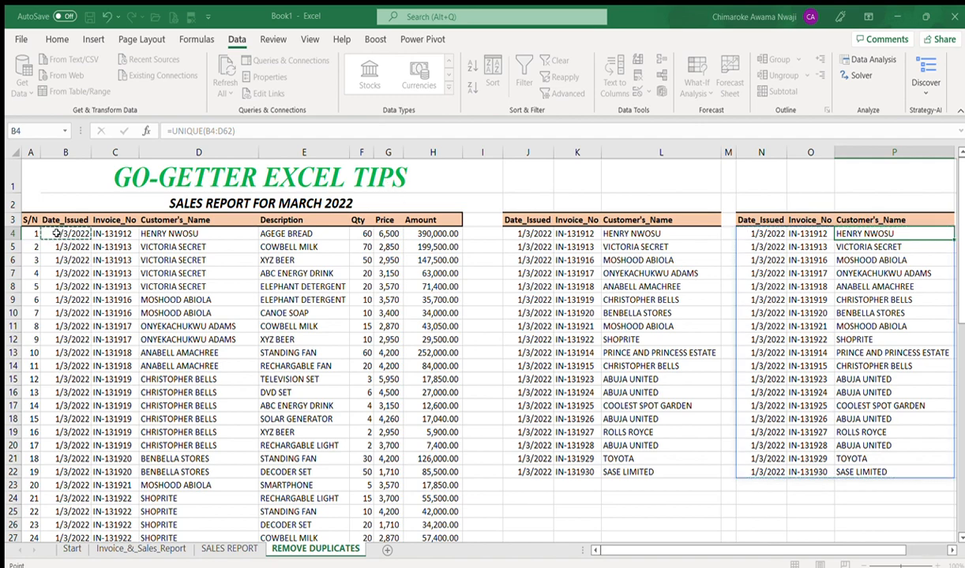
key("shift+Right")
key("shift+Right")
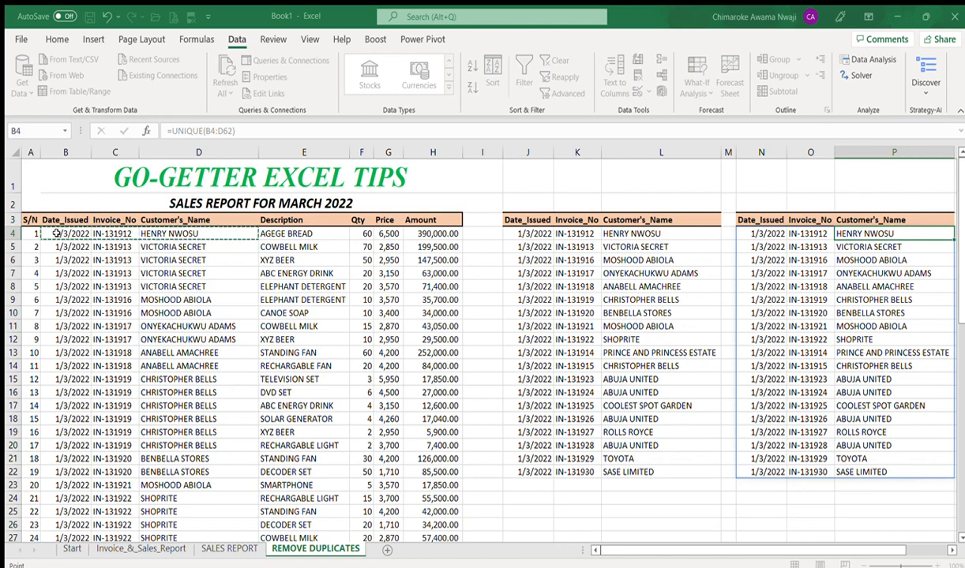
key("Up")
key("shift+Right")
key("shift+Right")
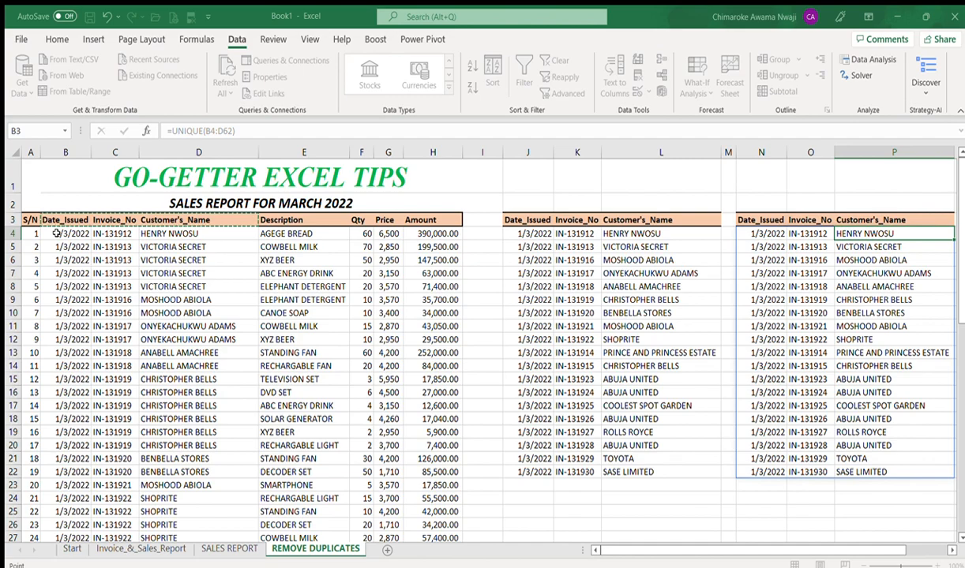
key("ctrl+shift+Down")
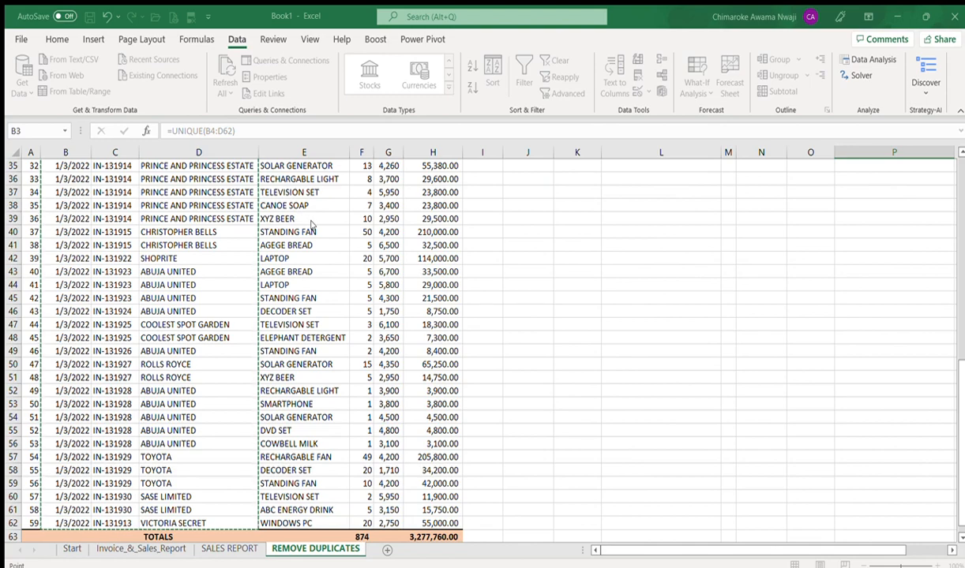
key("Escape")
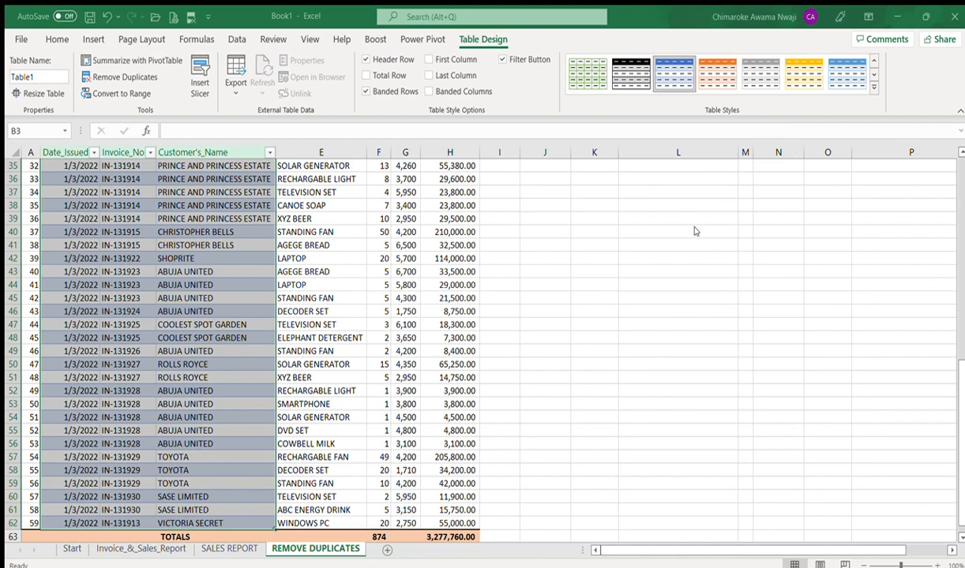
Step: Load the de-duplicated query output into the existing worksheet starting at cell R3
scroll(694, 231, "up", 10)
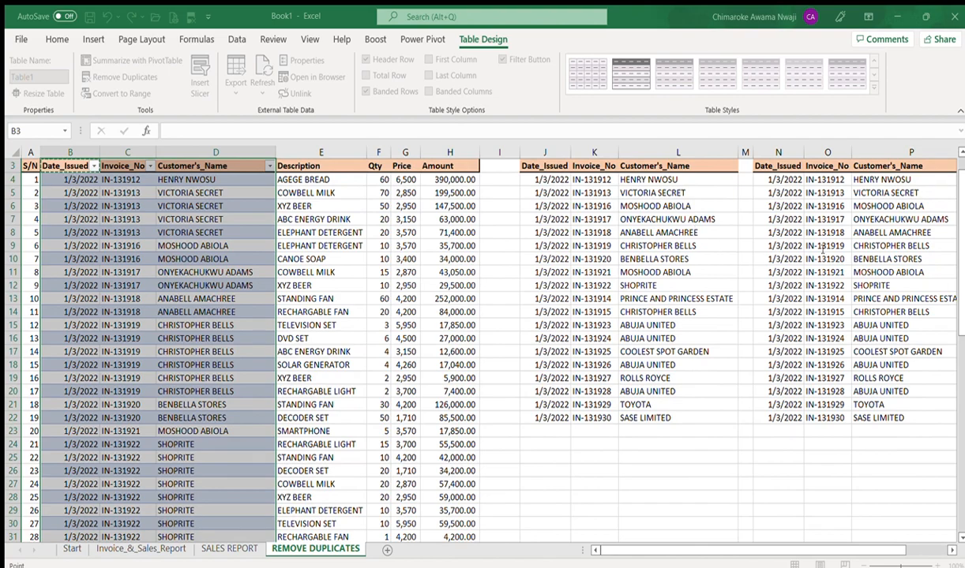
left_click(950, 550)
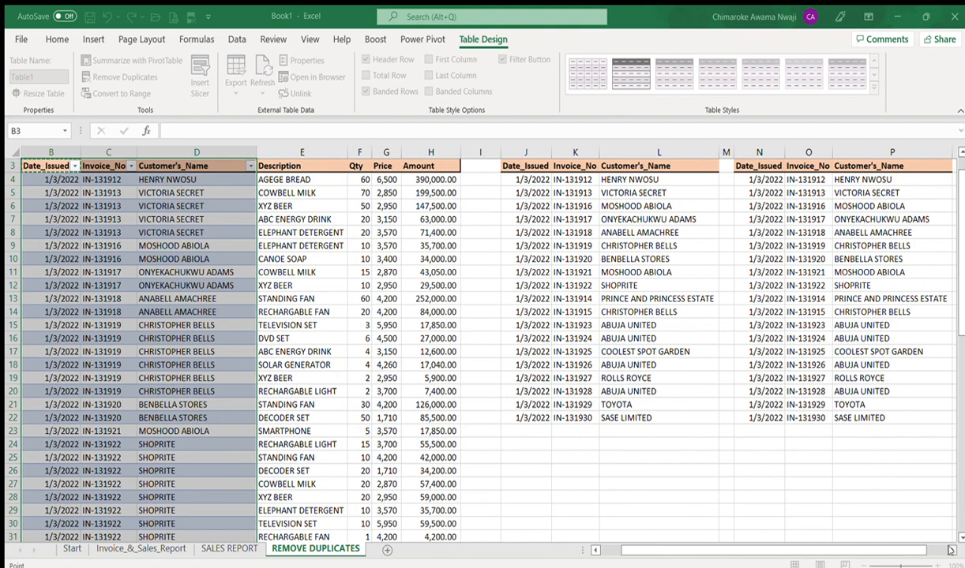
left_click(950, 550)
left_click(951, 550)
left_click(951, 550)
left_click(951, 550)
left_click(950, 550)
left_click(951, 550)
left_click(950, 550)
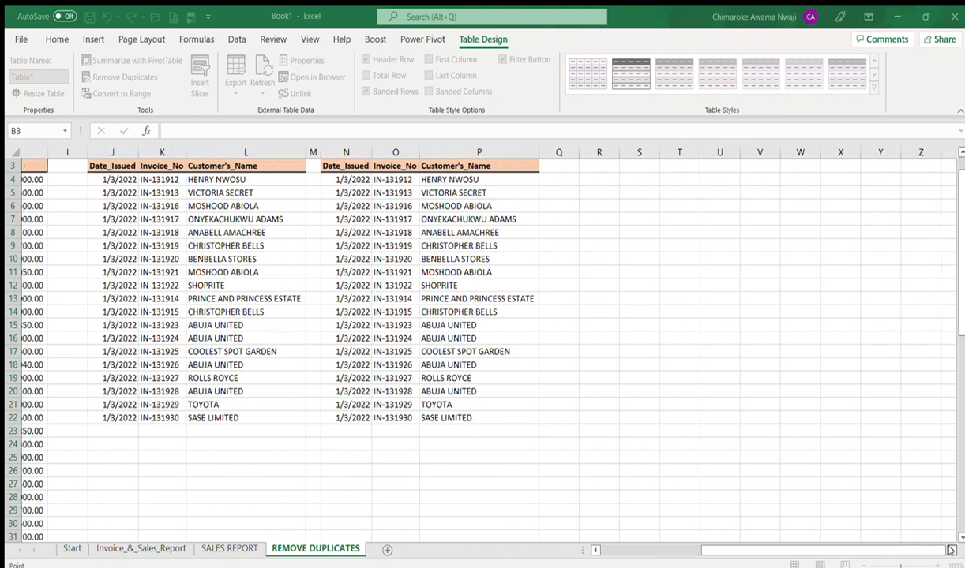
left_click(950, 550)
left_click(950, 550)
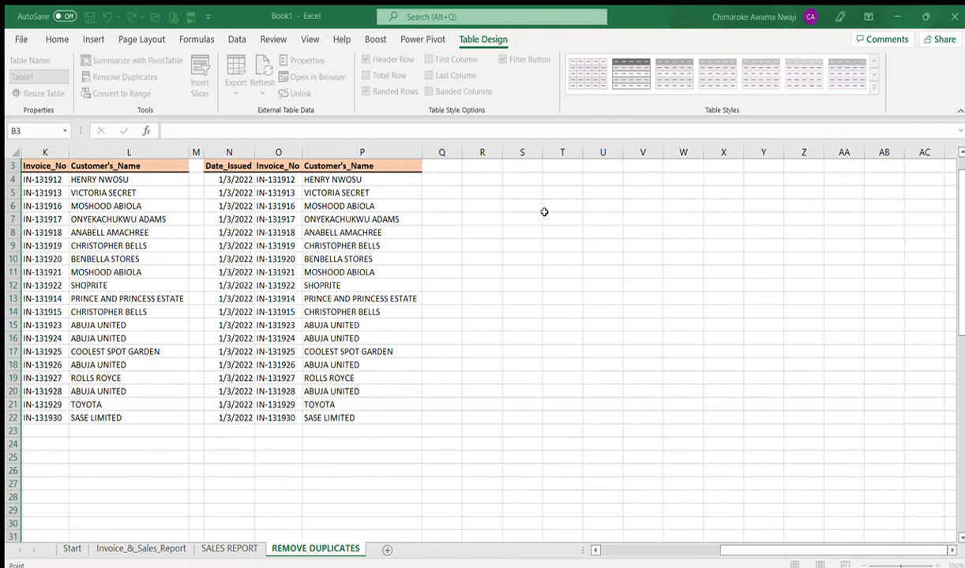
left_click(481, 164)
key("ctrl+c")
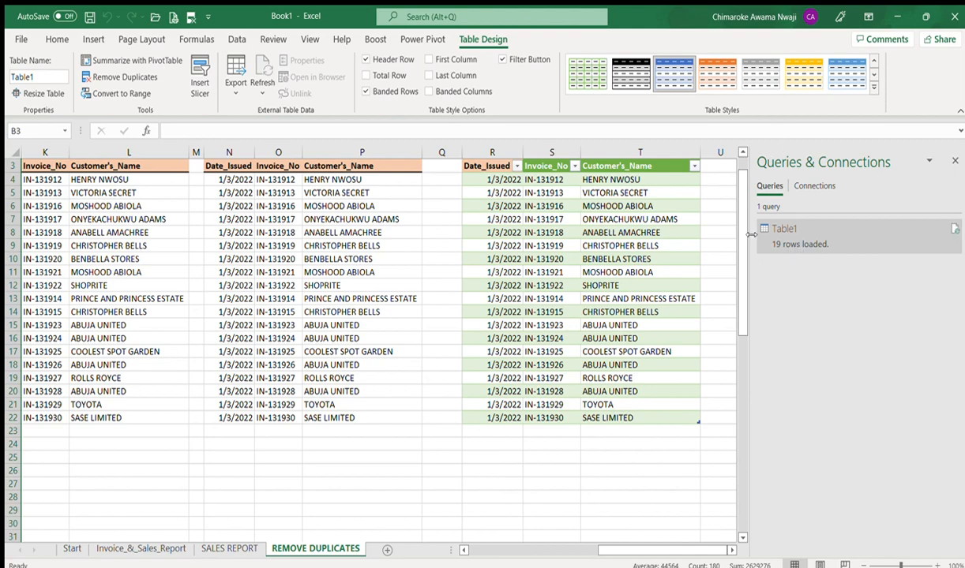
Step: Select the new table's header row, R3:T3
scroll(709, 229, "up", 1)
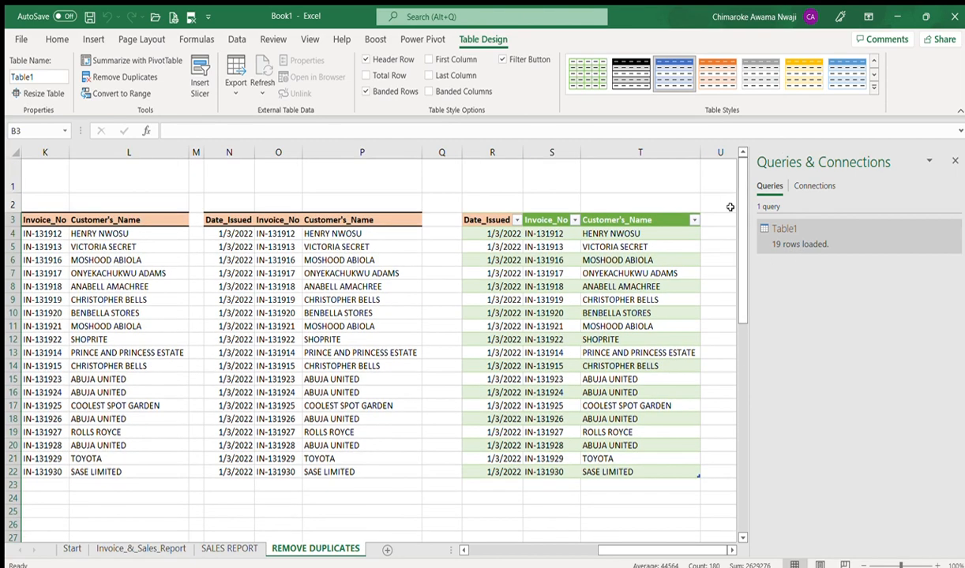
left_click(489, 220)
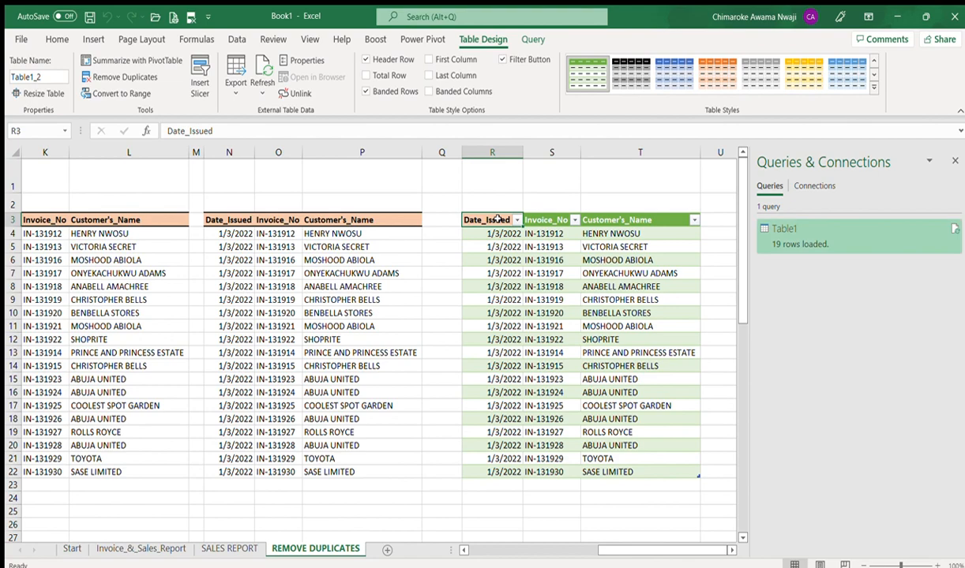
left_click_drag(497, 219, 631, 219)
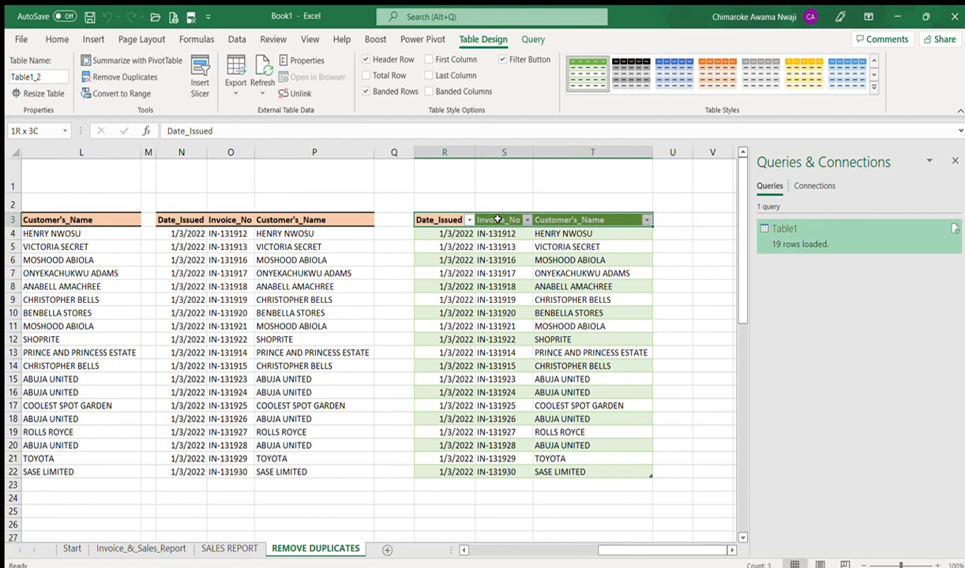
Step: Fill the R3:T3 header row with light orange to match the other headers
left_click(55, 38)
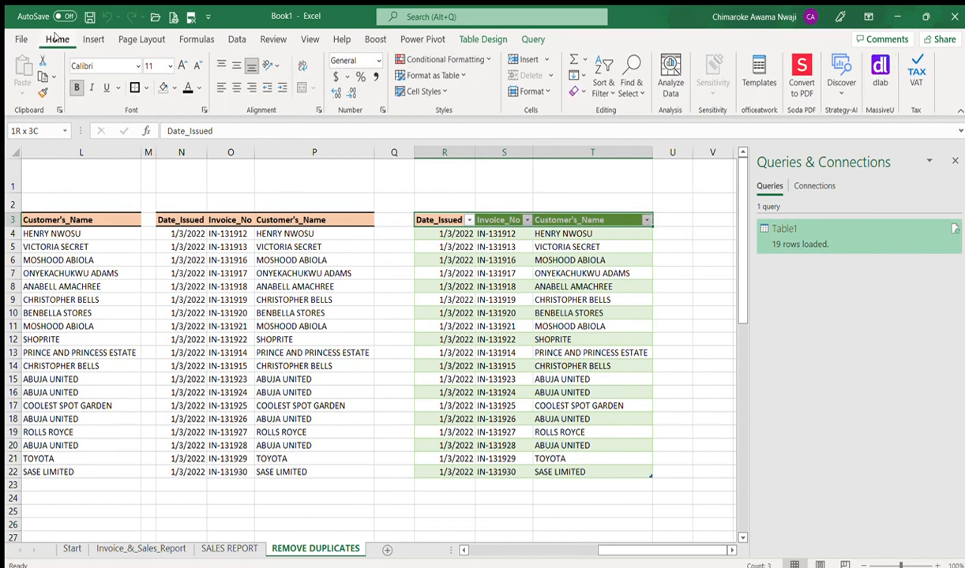
left_click(162, 86)
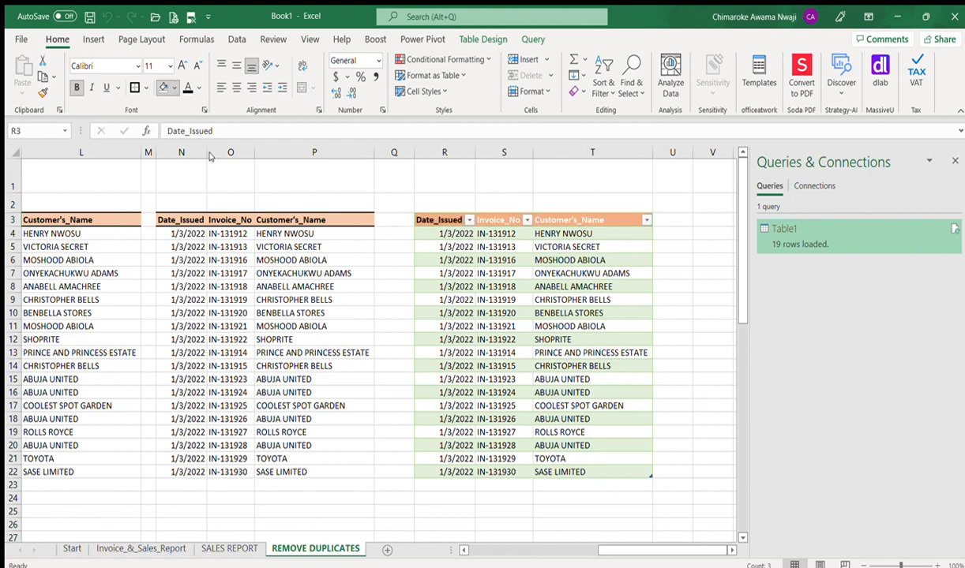
left_click(209, 155)
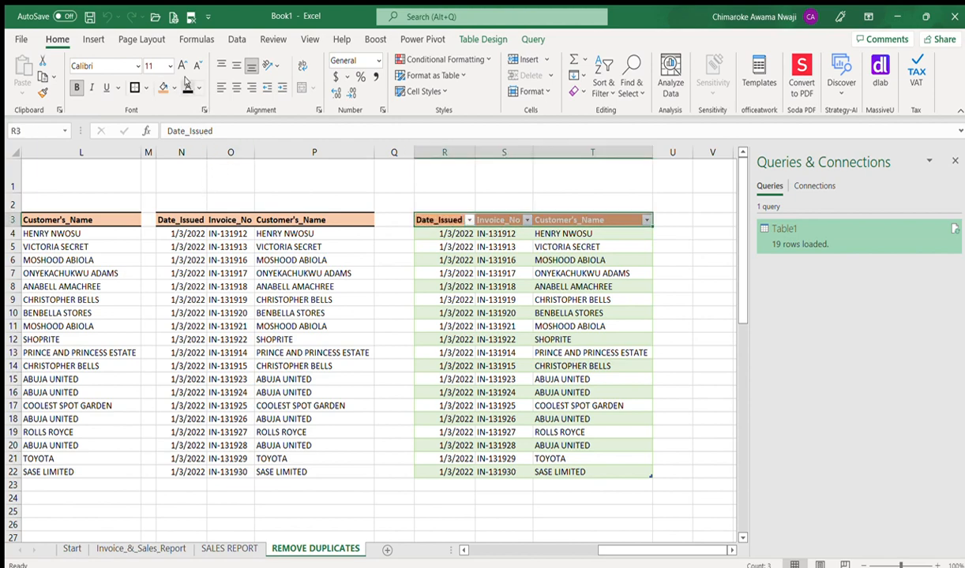
left_click(543, 498)
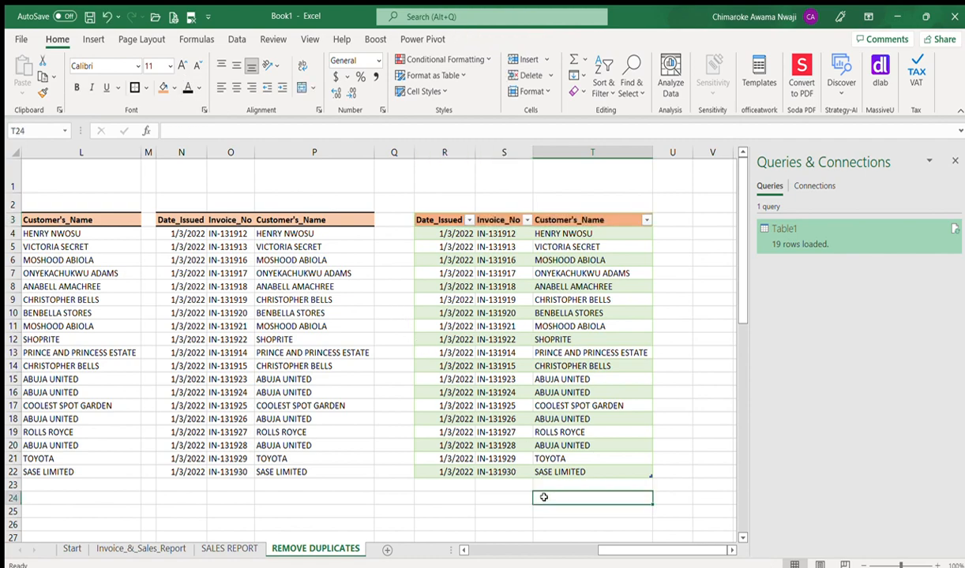
Step: Move down to the TOTALS row 63, then up to the last sales record in row 62
key("Home")
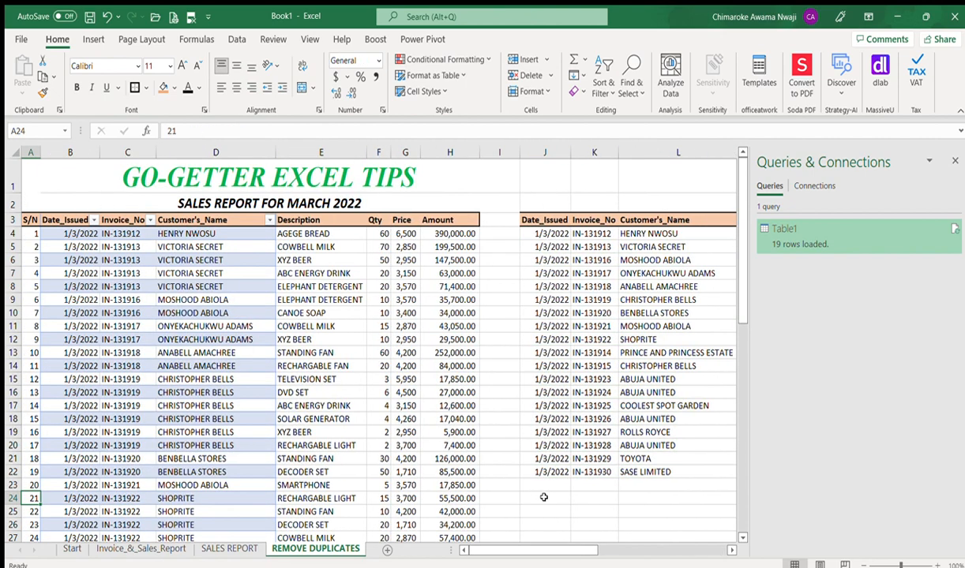
key("Right")
key("Right")
key("Right")
key("Right")
key("Right")
key("Right")
key("Right")
key("Right")
key("Right")
key("Right")
key("Right")
key("Right")
key("Right")
key("Right")
key("Right")
key("Right")
key("Right")
key("Right")
key("Right")
key("Right")
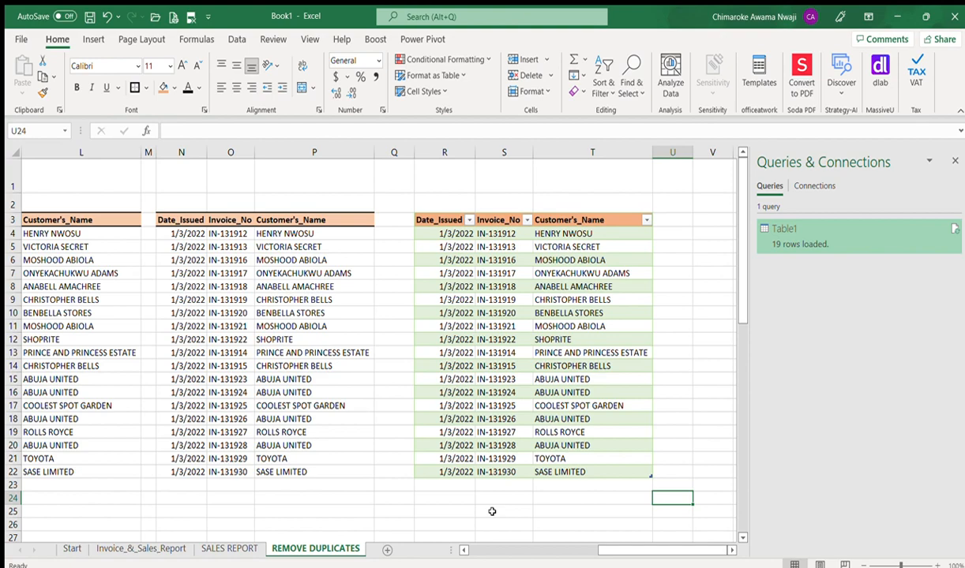
key("Left")
key("Left")
key("Left")
key("Left")
key("Left")
key("Left")
key("Left")
key("Left")
key("Left")
key("Left")
key("Left")
key("Left")
key("Left")
key("Left")
key("Left")
key("Left")
key("Left")
key("Left")
key("Left")
key("Left")
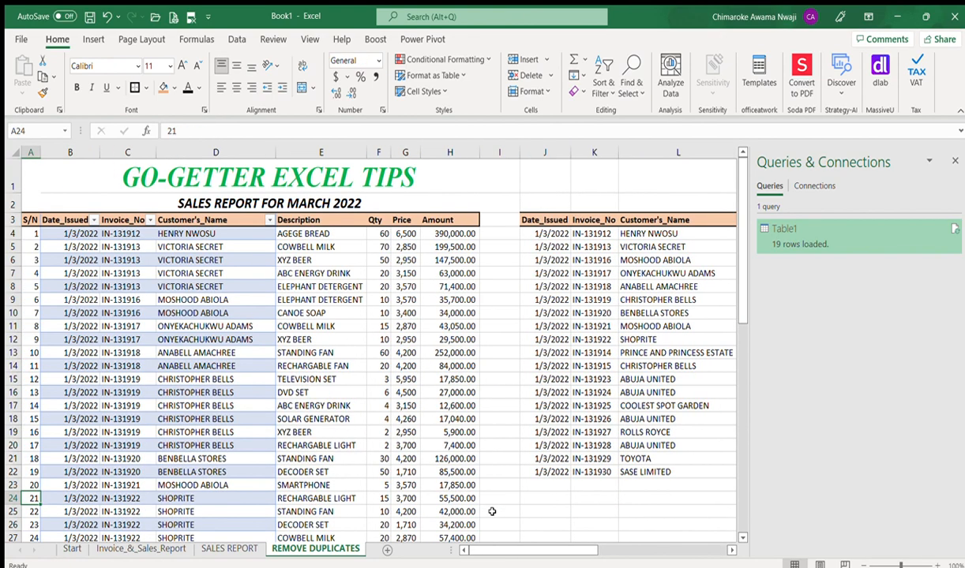
key("Down")
key("Down")
key("Down")
key("Down")
key("Down")
key("Down")
key("Down")
key("Down")
key("Down")
key("Down")
key("Down")
key("Down")
key("Down")
key("Down")
key("Down")
key("Down")
key("Down")
key("Down")
key("Down")
key("Down")
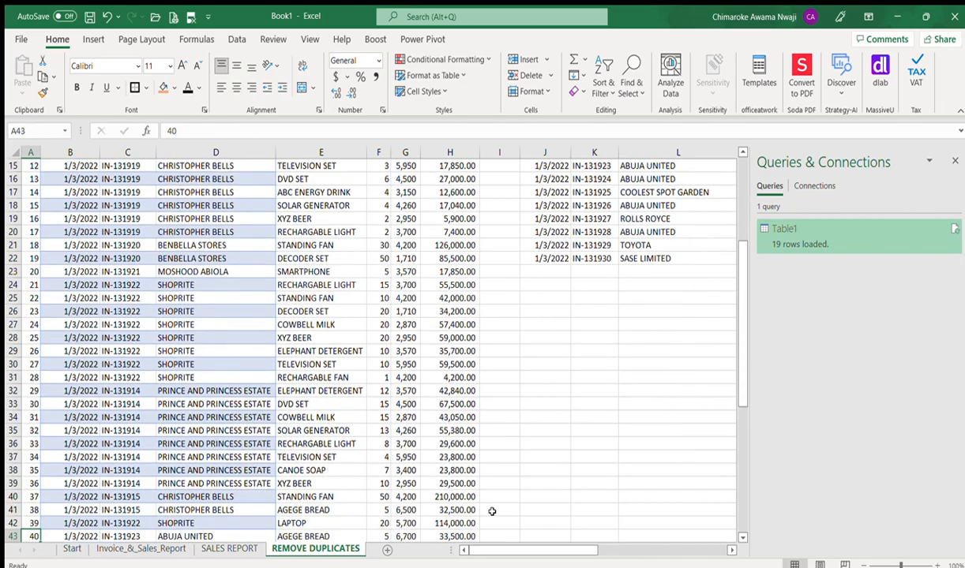
key("Down")
key("Down")
key("Down")
key("Down")
key("Down")
key("Down")
key("Down")
key("Down")
key("Down")
key("Down")
key("Down")
key("Down")
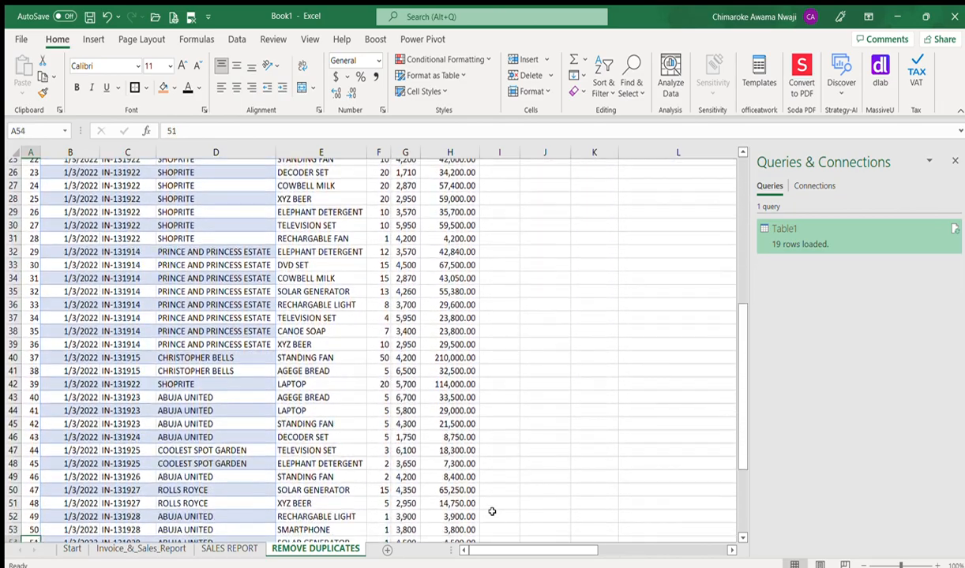
key("Down")
key("Down")
key("Down")
key("Down")
key("Down")
key("Down")
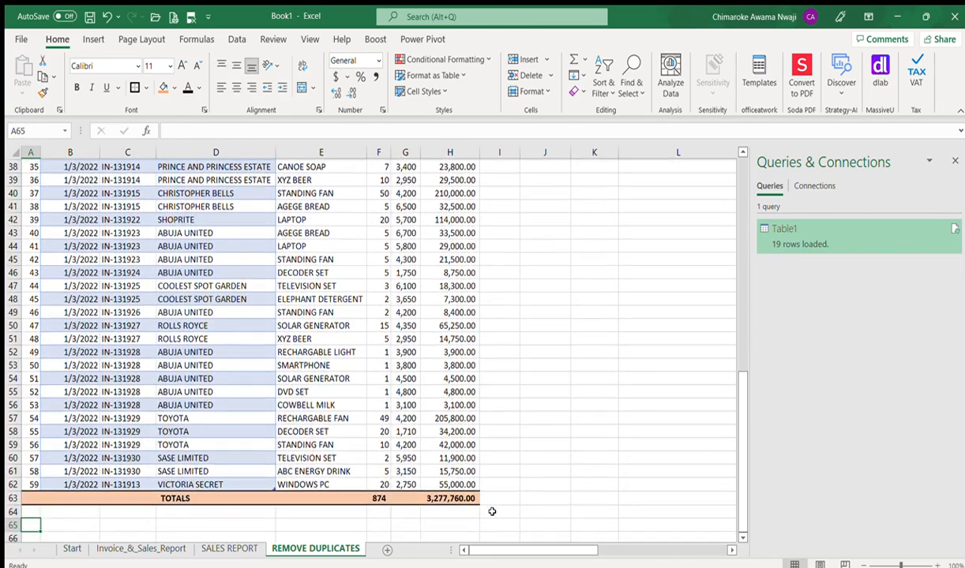
key("Up")
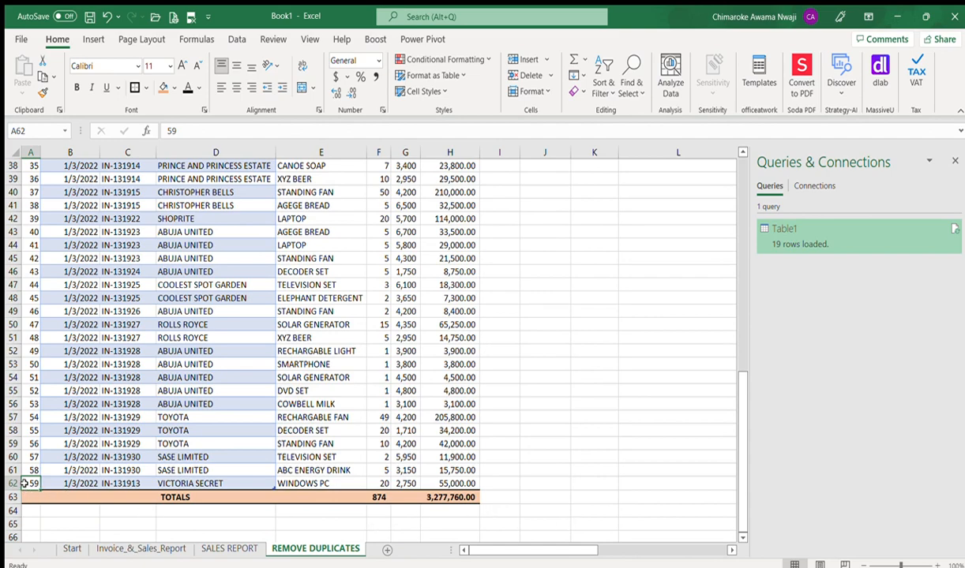
Step: Copy the last sales record A62:H62 and try out cells and rows around it
left_click_drag(30, 483, 446, 480)
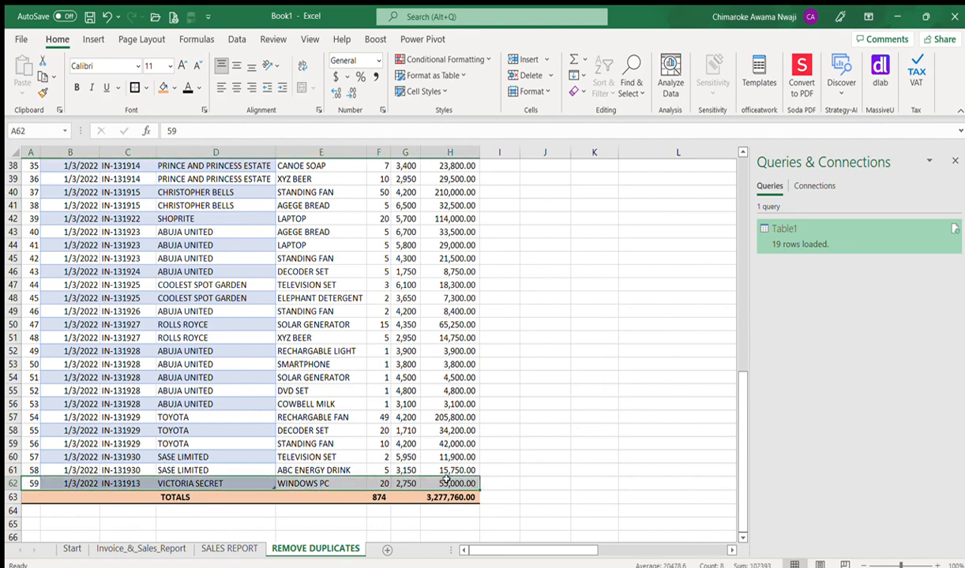
key("ctrl+c")
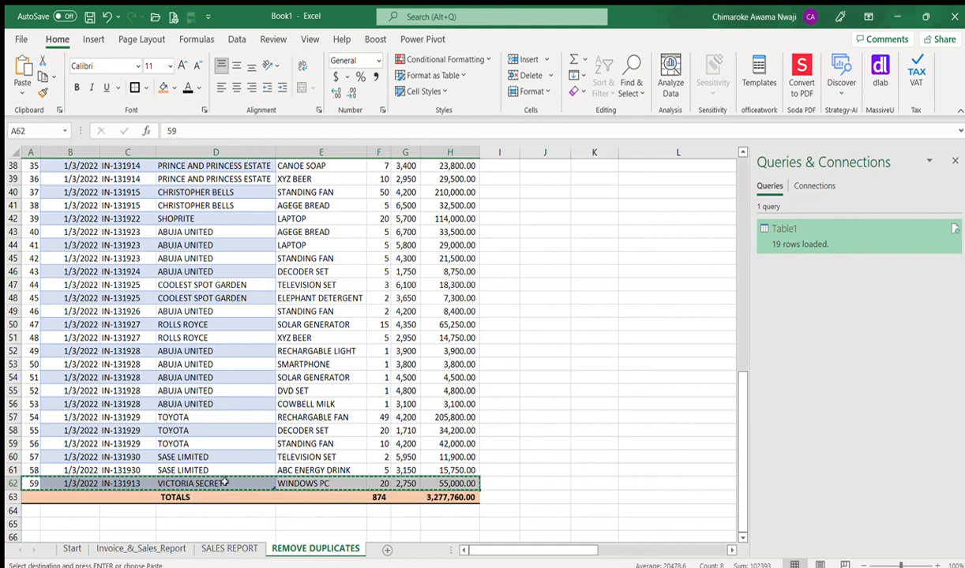
left_click(18, 485)
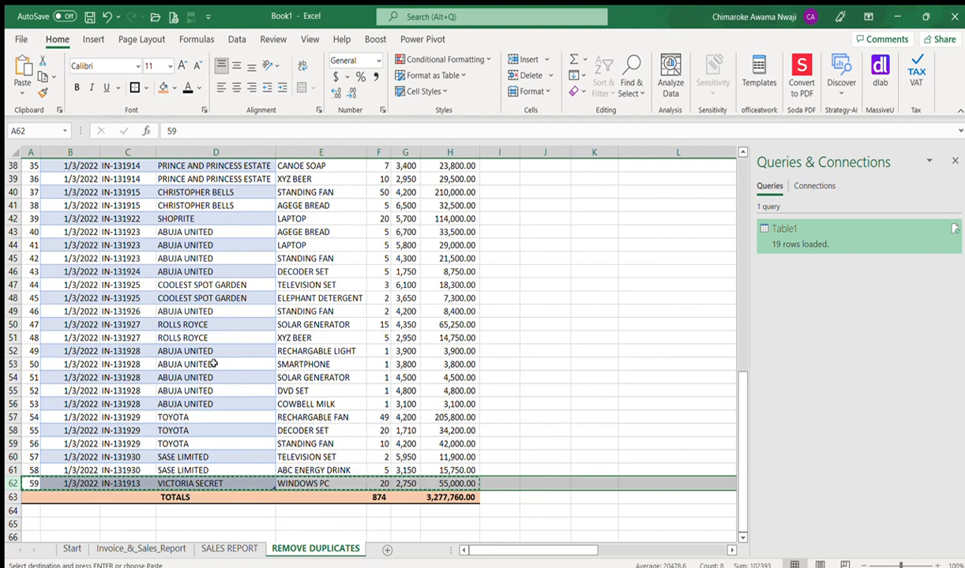
left_click(106, 444)
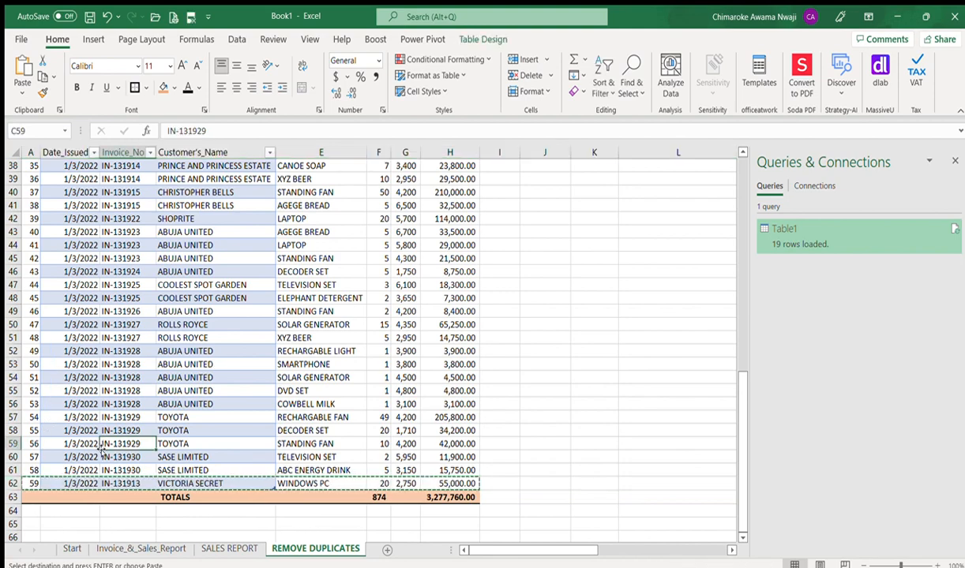
left_click(14, 483)
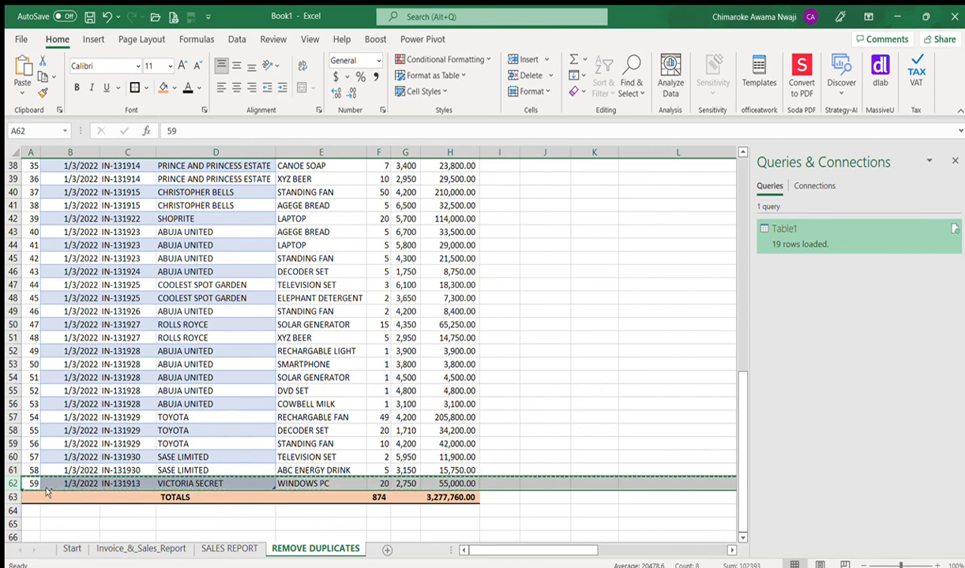
left_click(21, 471)
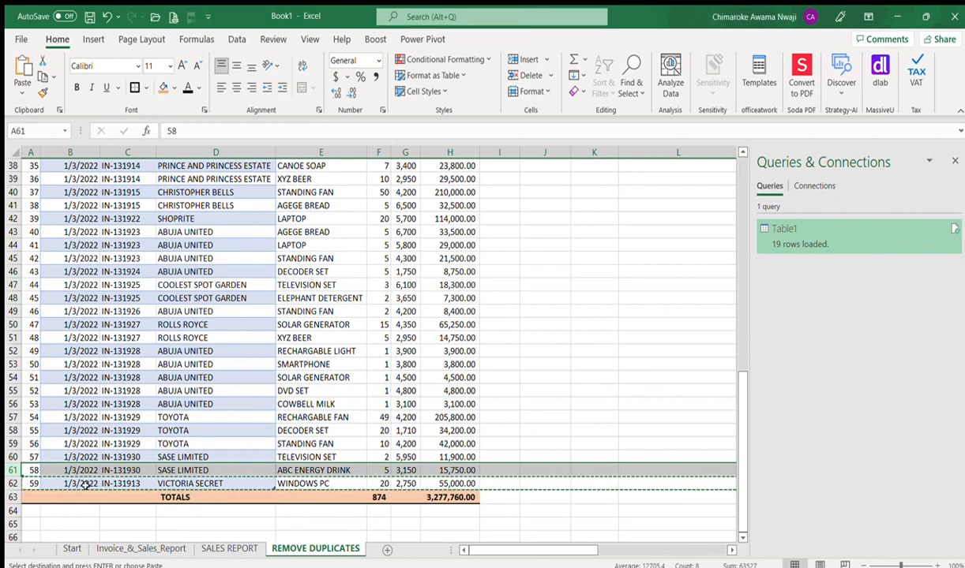
left_click(55, 484)
left_click(32, 484)
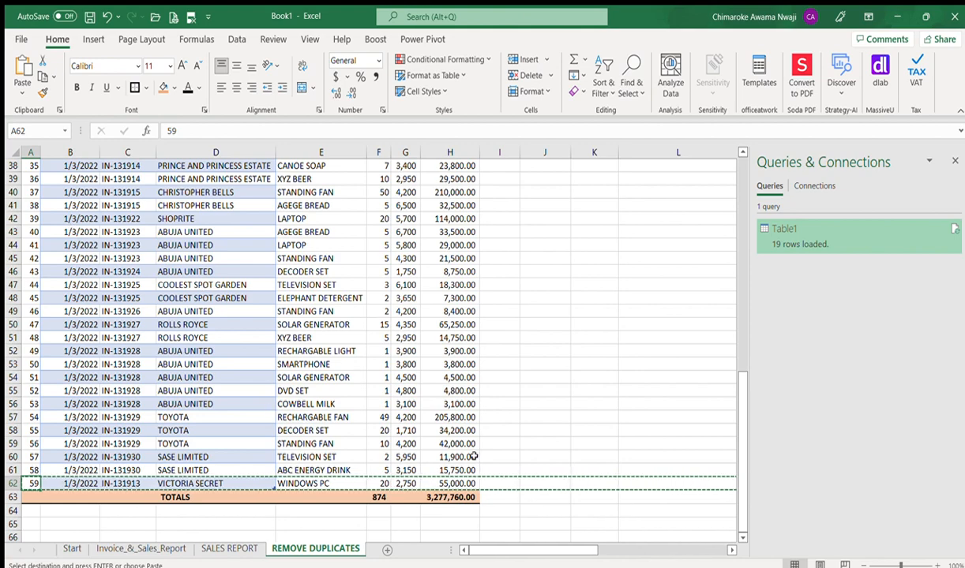
left_click(504, 484)
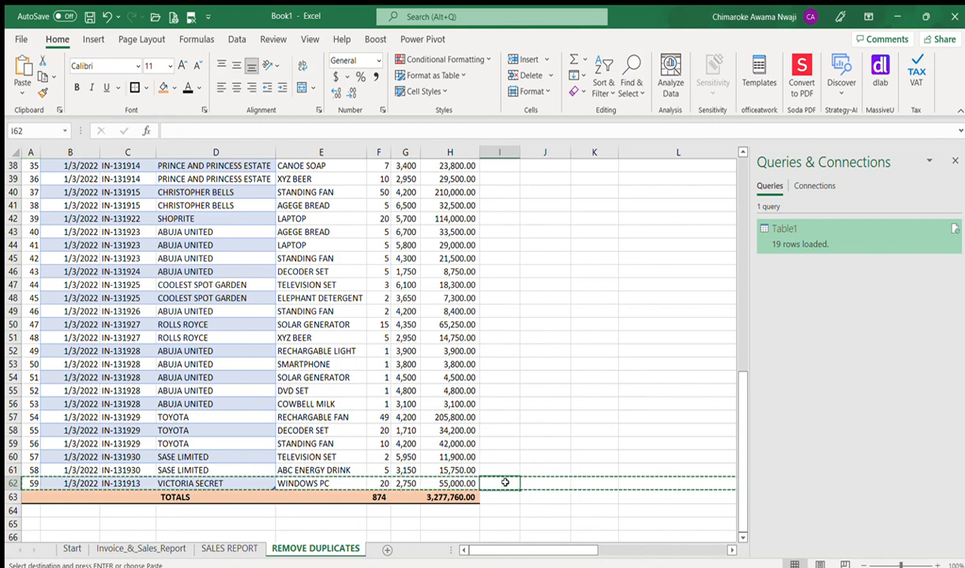
type("00")
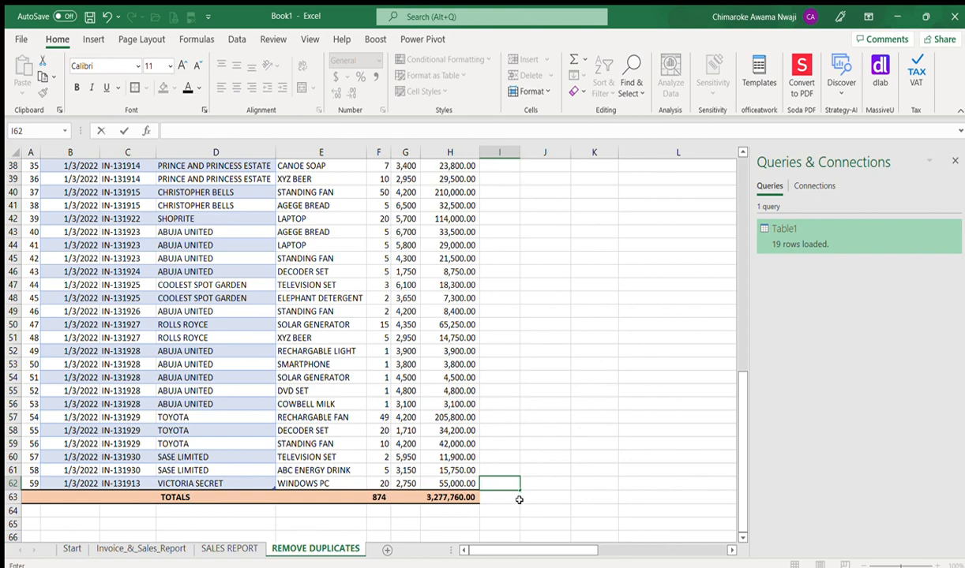
left_click(524, 510)
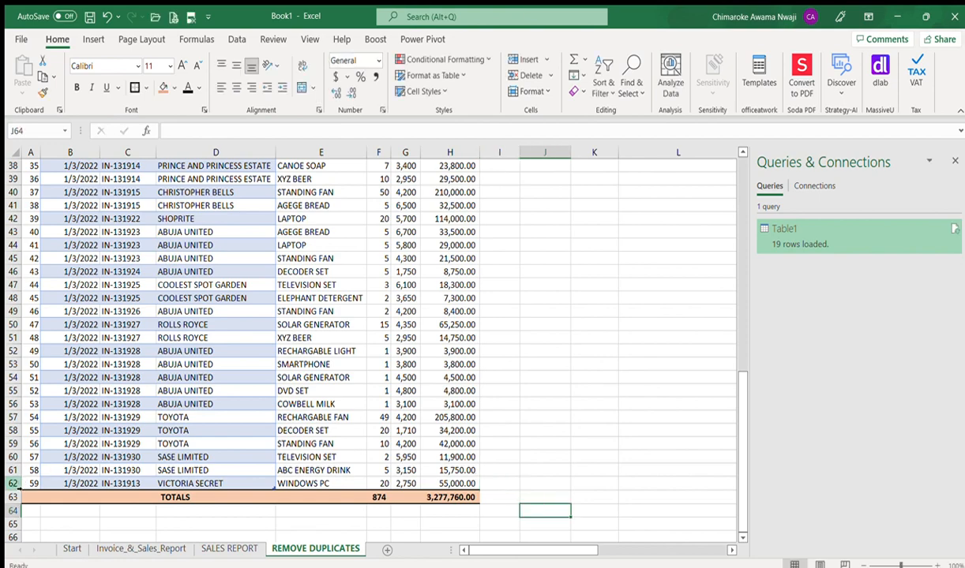
Step: Insert a blank row above the last record and paste the record into it
left_click(14, 484)
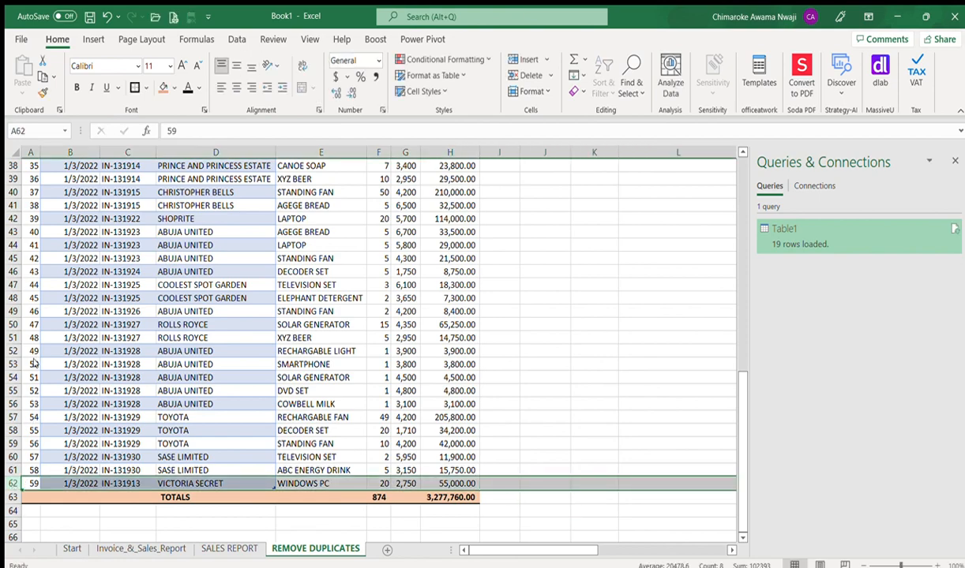
key("ctrl+plus")
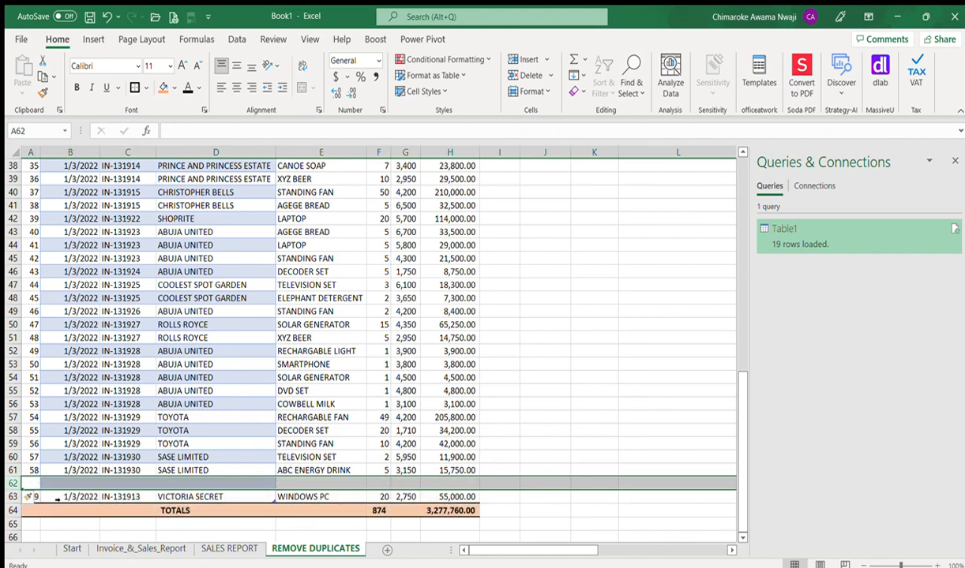
left_click(57, 502)
key("Left")
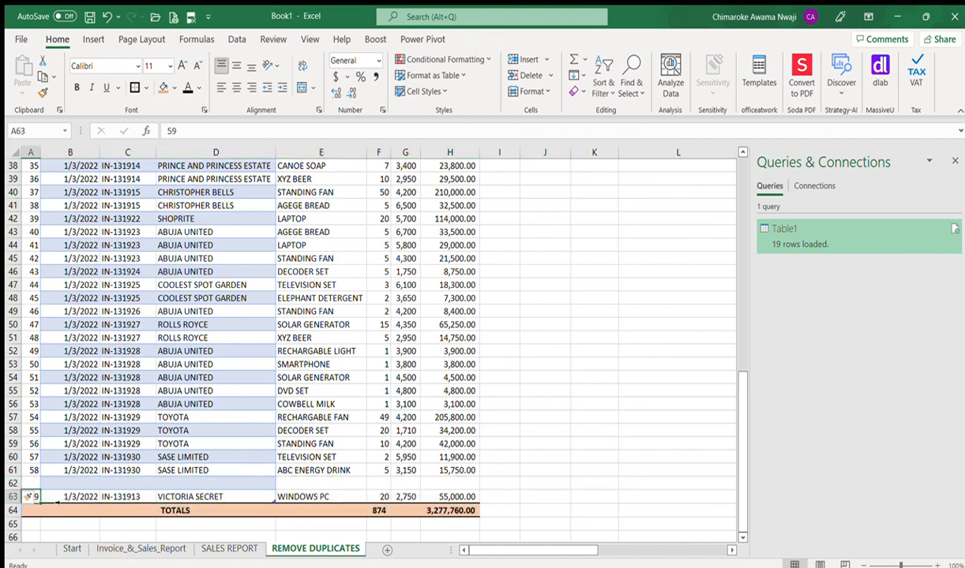
key("shift+Right")
key("shift+Right")
key("shift+Right")
key("shift+Right")
key("shift+Right")
key("shift+Right")
key("shift+Right")
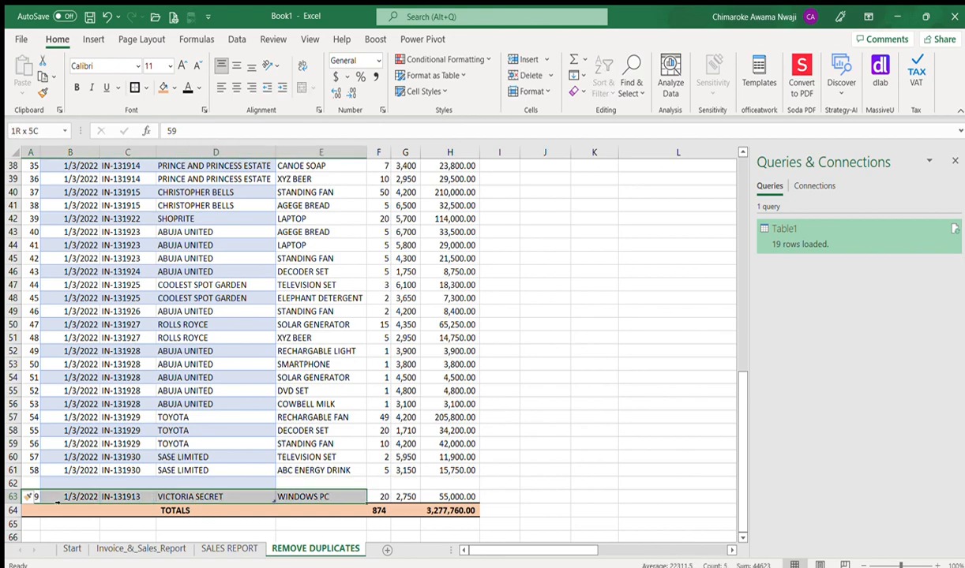
key("ctrl+x")
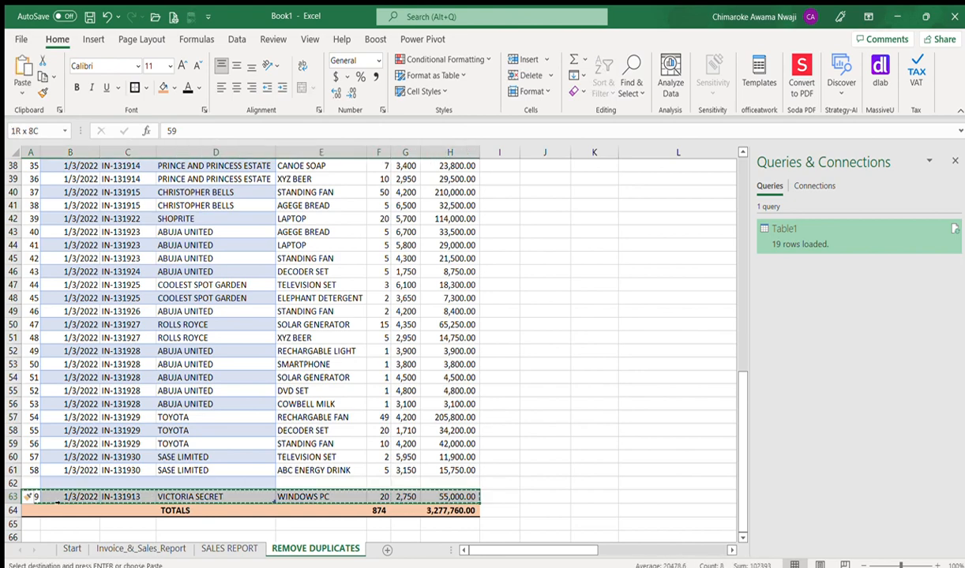
key("Up")
key("ctrl+v")
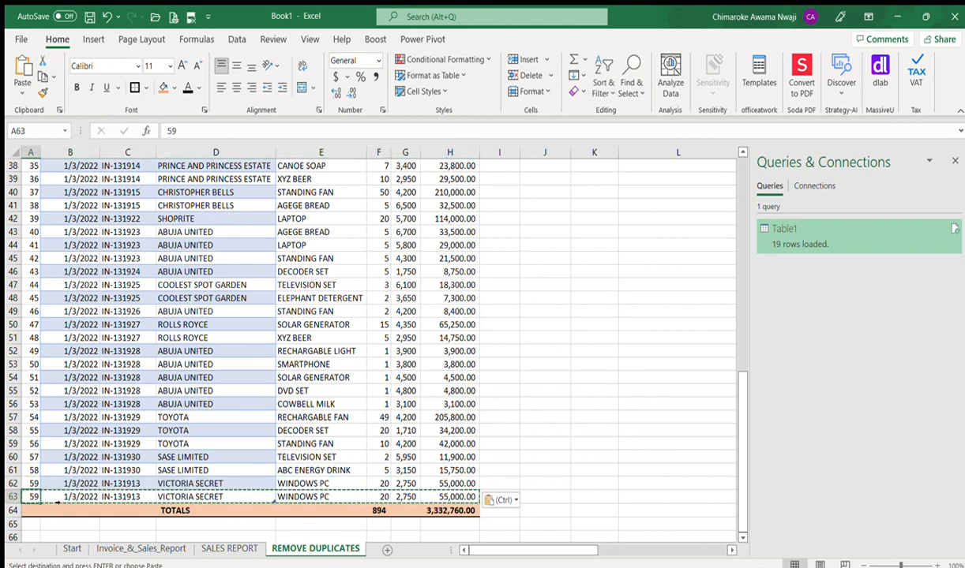
Step: Number the duplicated record 60 and check the amount formula along row 63
type("60")
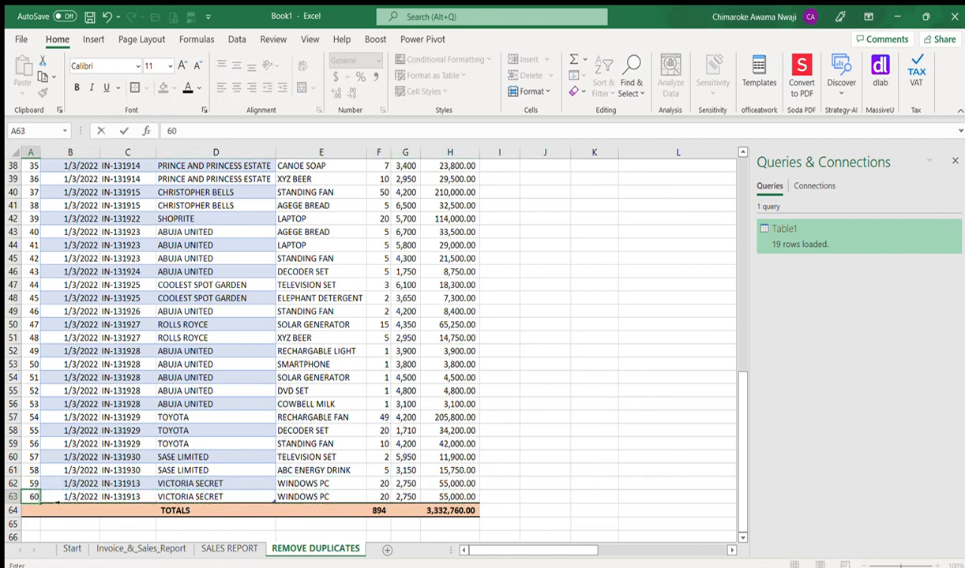
key("Return")
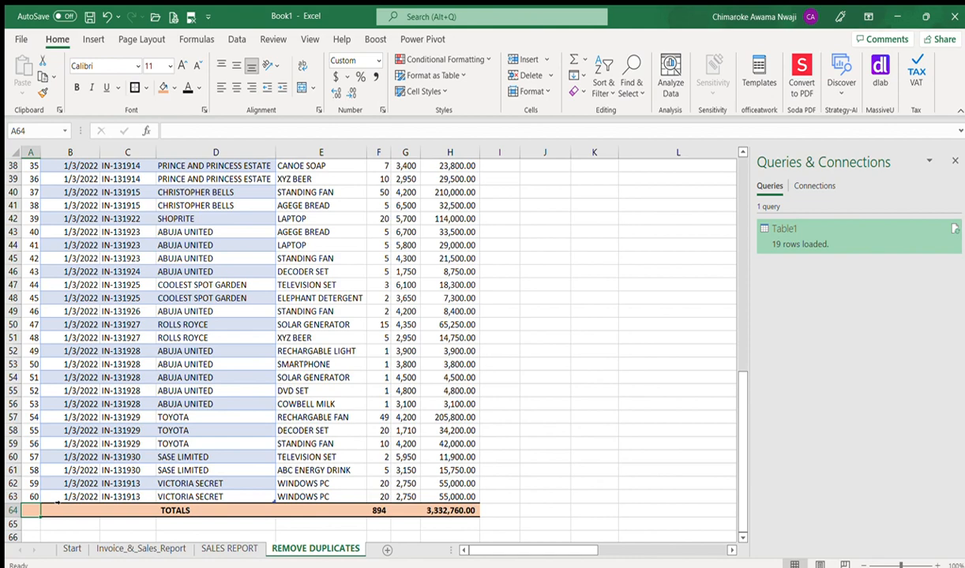
key("Up")
key("Right")
key("Right")
key("Right")
key("Right")
key("Right")
key("Right")
key("Right")
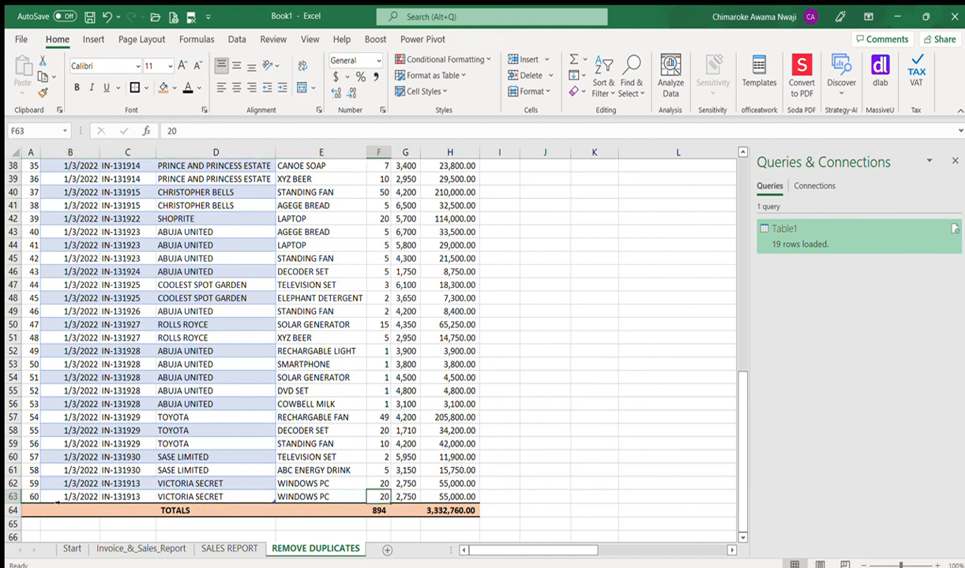
key("Right")
key("Right")
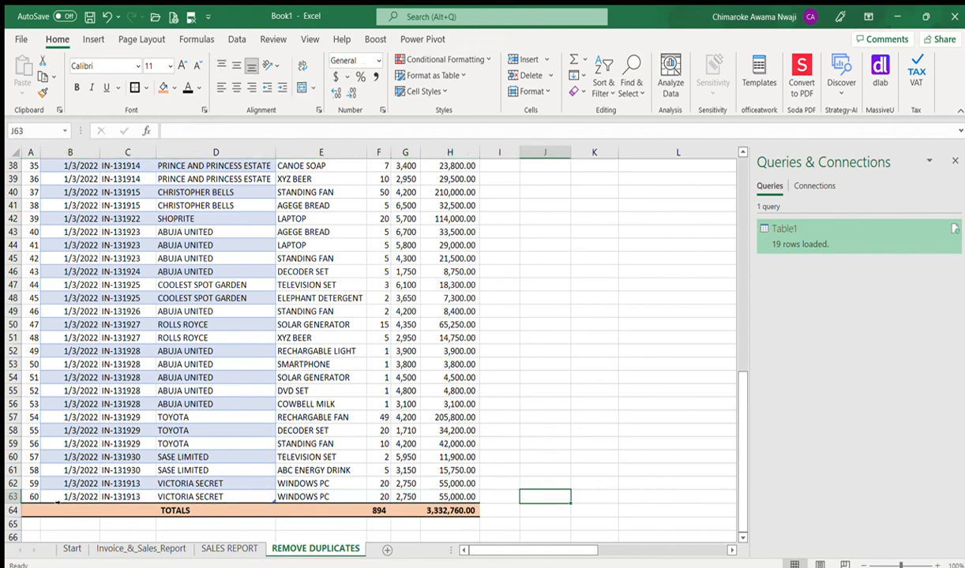
key("Right")
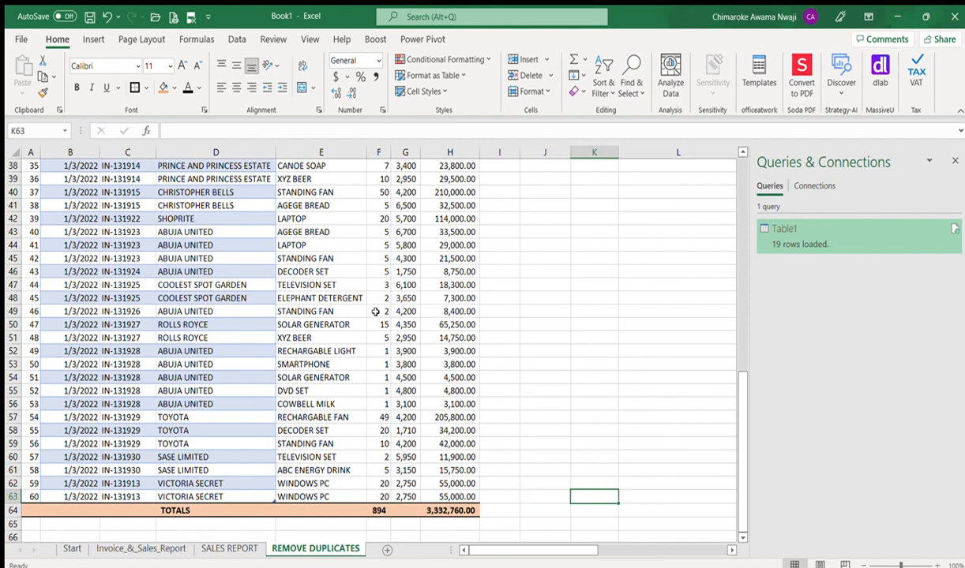
left_click(955, 160)
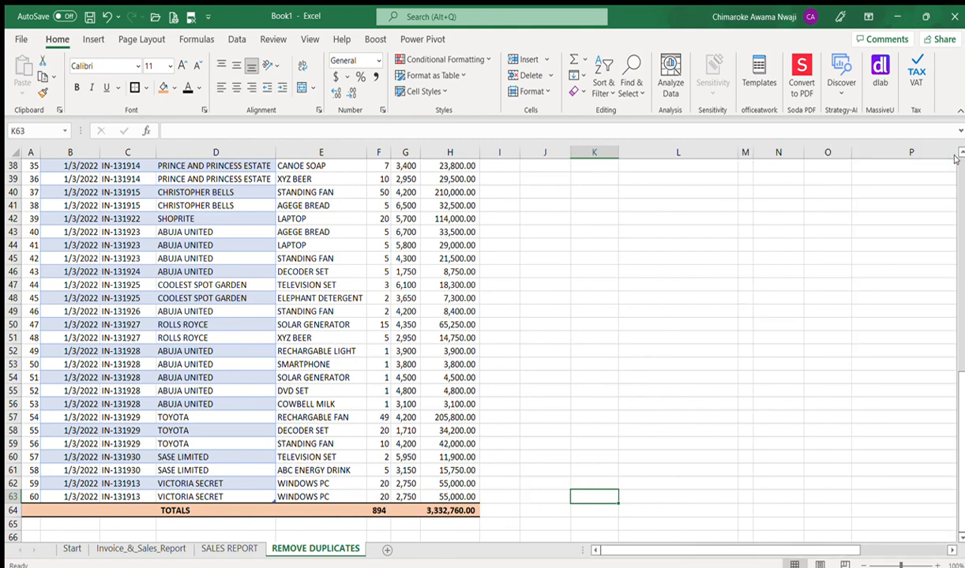
left_click_drag(960, 394, 959, 188)
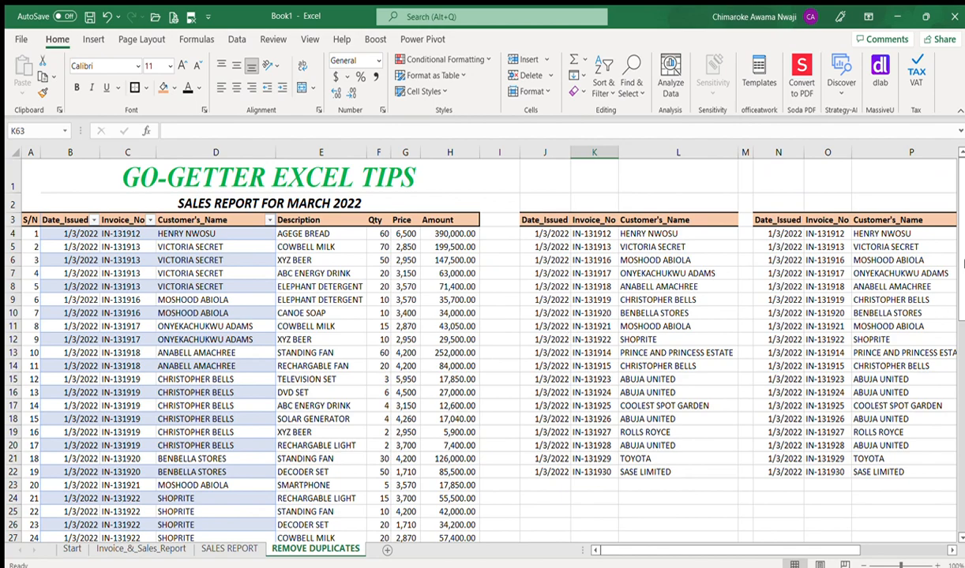
left_click_drag(962, 257, 961, 509)
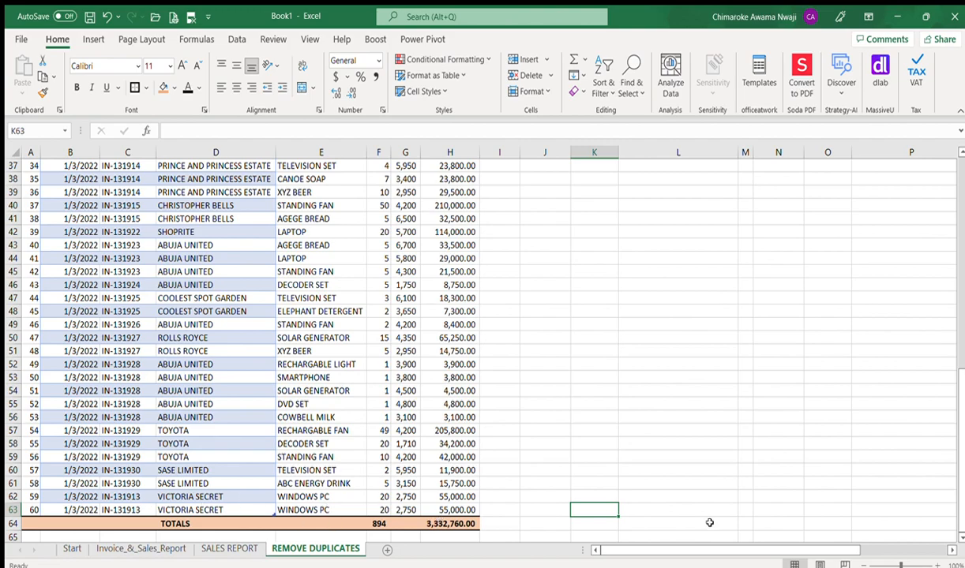
left_click_drag(961, 493, 961, 280)
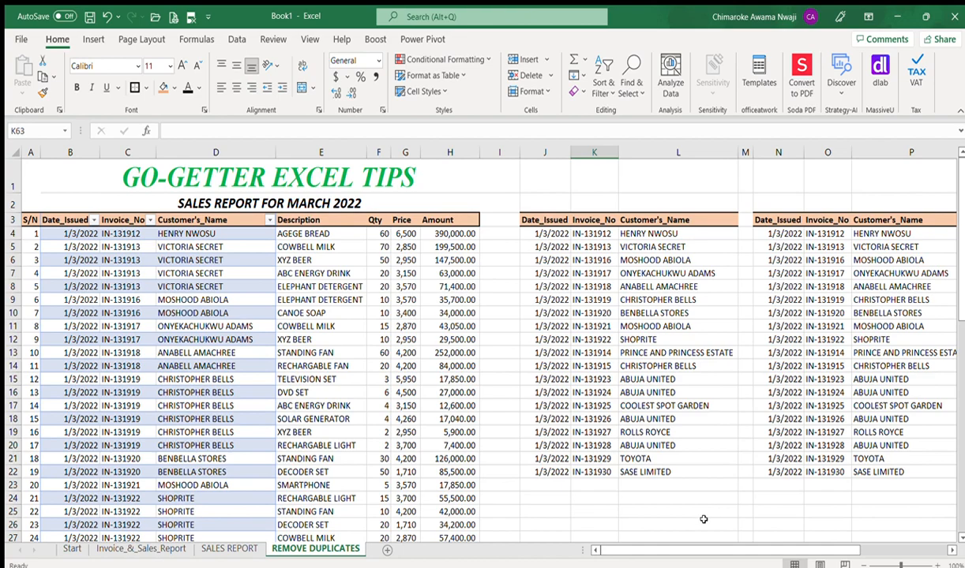
left_click_drag(701, 550, 655, 550)
left_click_drag(961, 292, 960, 523)
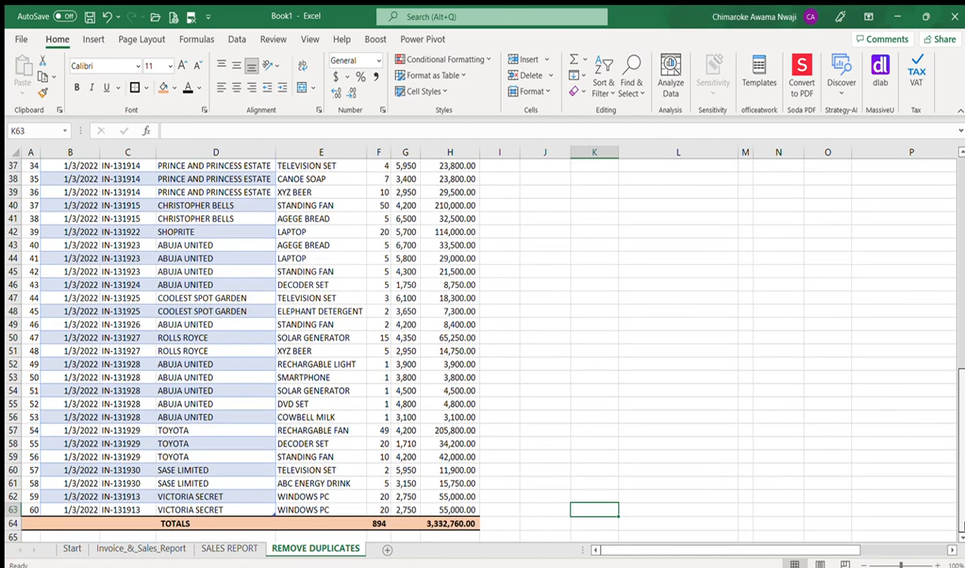
Step: Change the last record's customer name to VICTORIA SECRETS
left_click(211, 511)
left_click(247, 131)
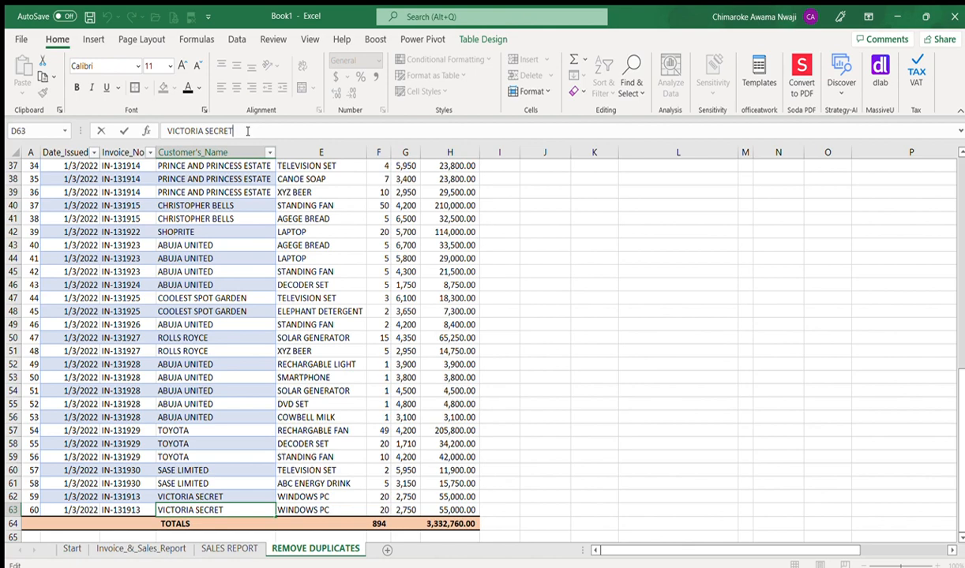
type("S")
Step: Change its invoice to IN-131930 and check the new row in the UNIQUE list
left_click(139, 508)
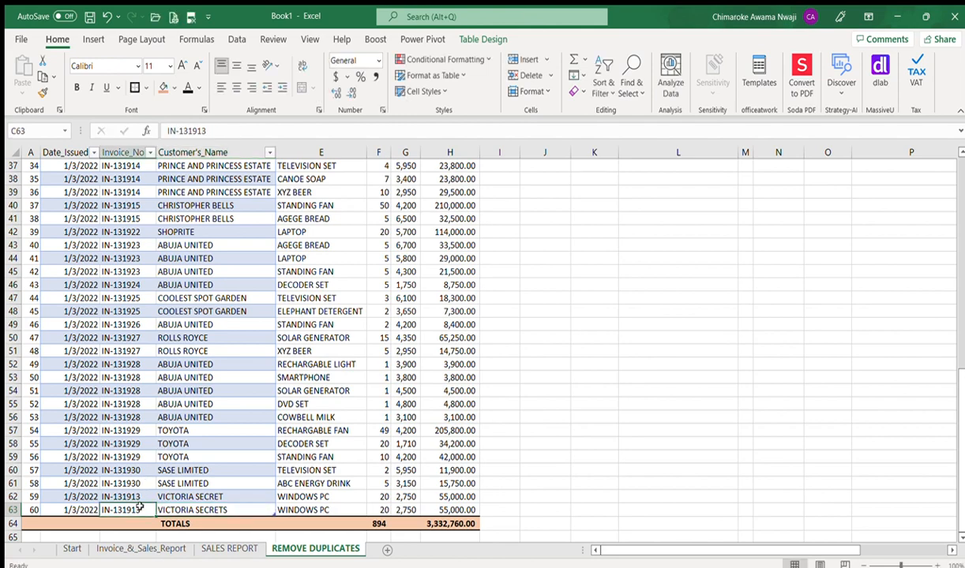
key("shift+Left")
key("shift+Left")
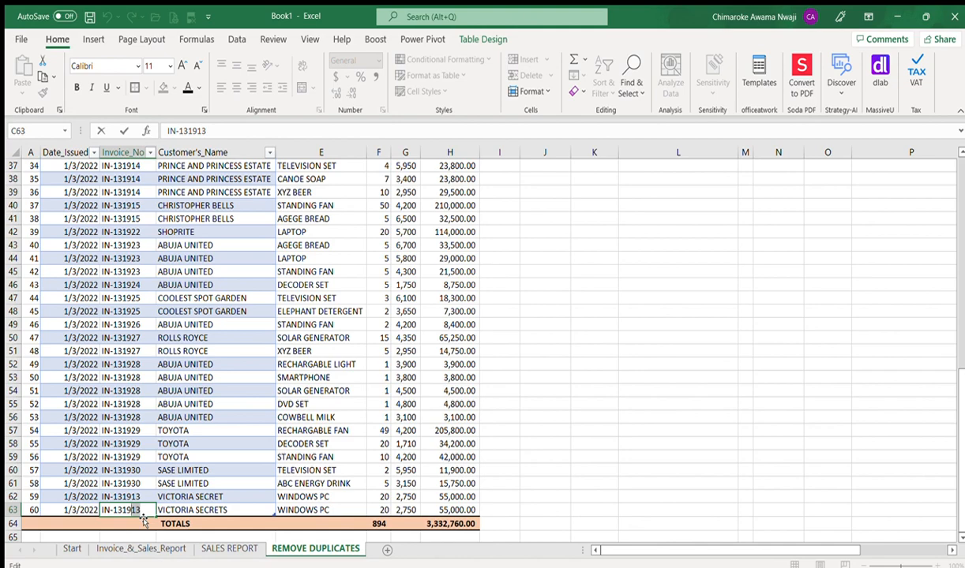
type("30")
left_click(547, 495)
left_click_drag(961, 462, 962, 249)
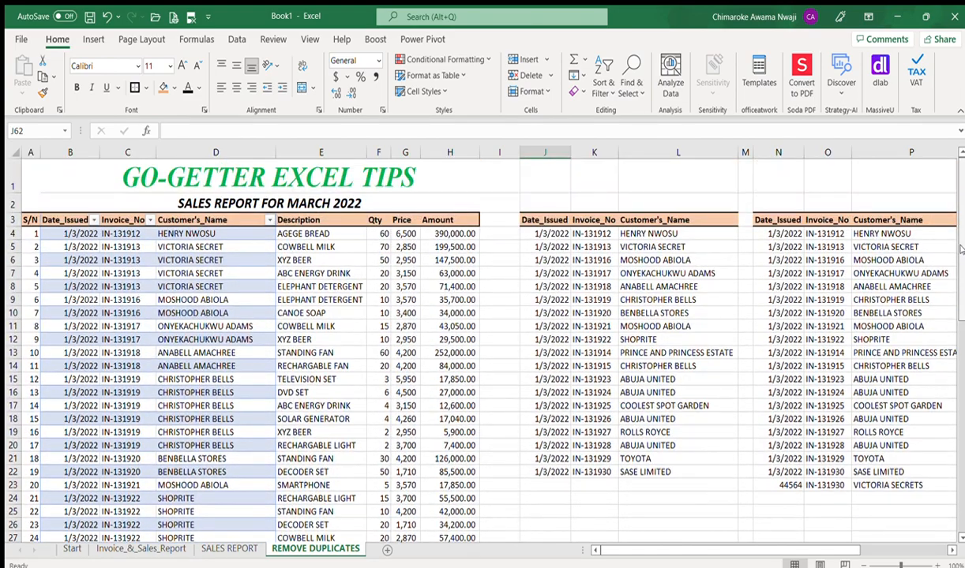
left_click_drag(720, 550, 813, 538)
left_click(446, 485)
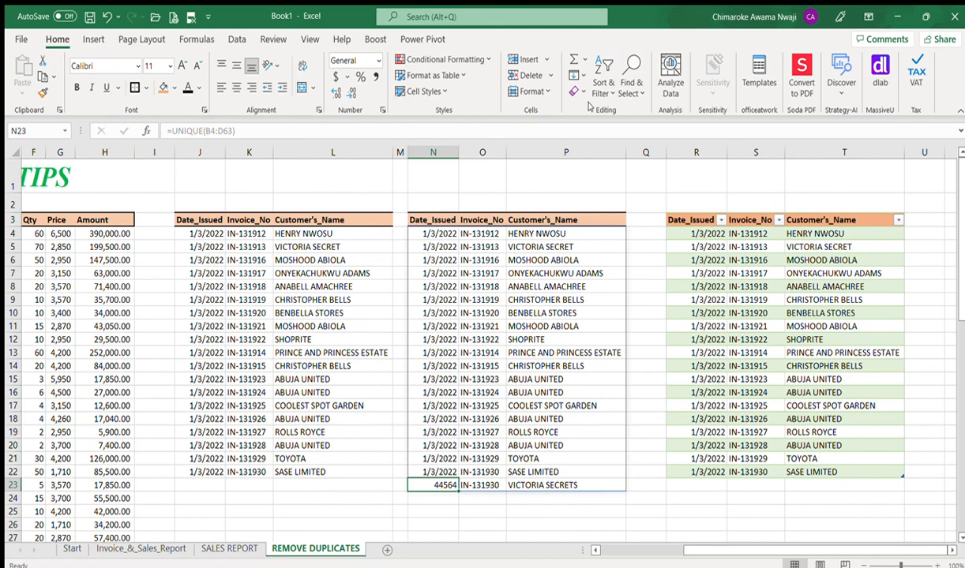
Step: Format N23 as Short Date so the new entry shows 1/3/2022, then check row 23
left_click(93, 38)
left_click(49, 39)
left_click(573, 521)
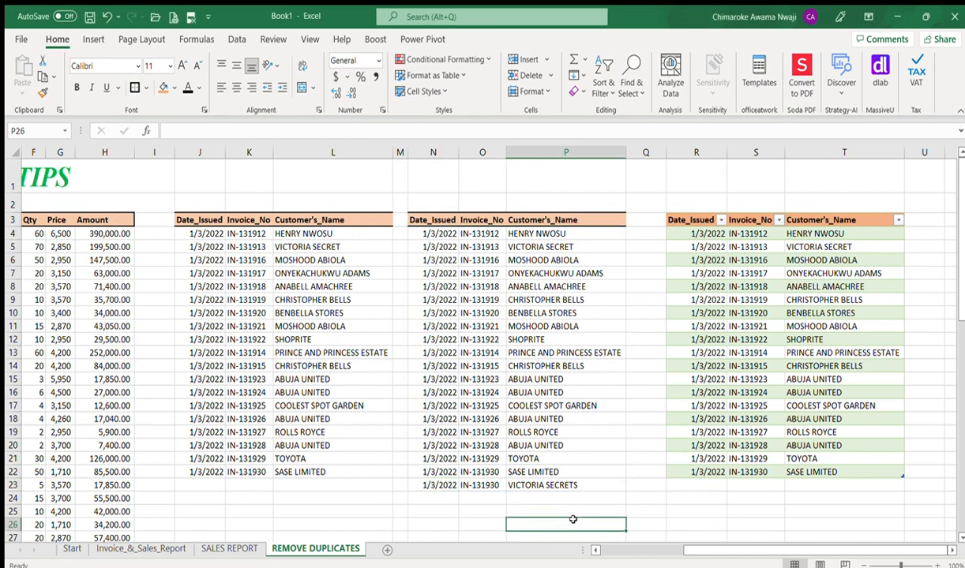
left_click(436, 485)
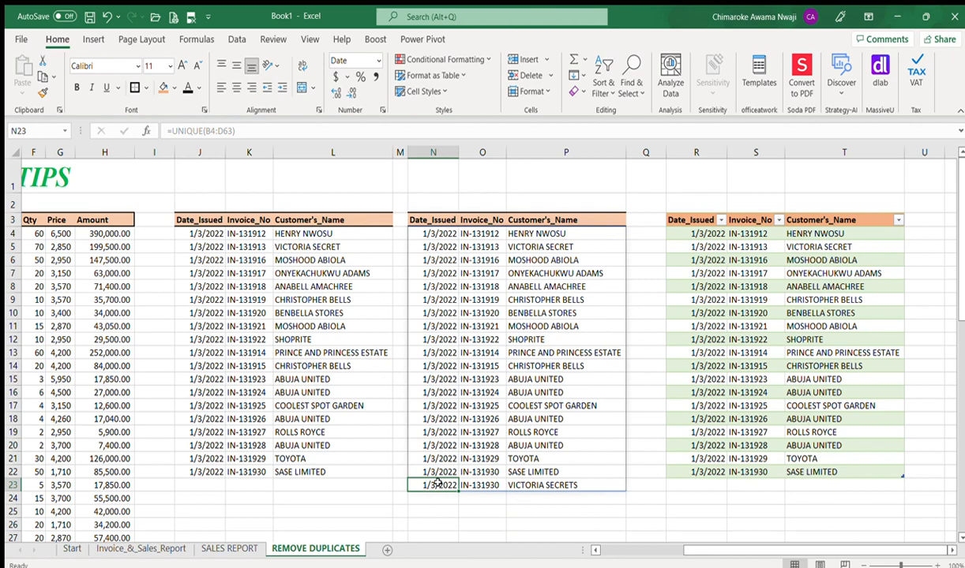
key("Right")
key("Right")
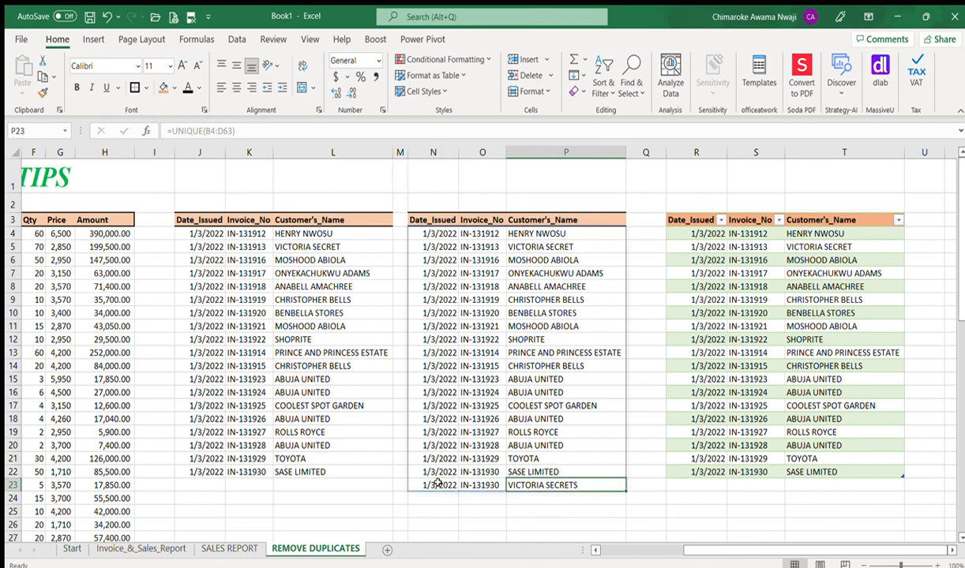
left_click(437, 485)
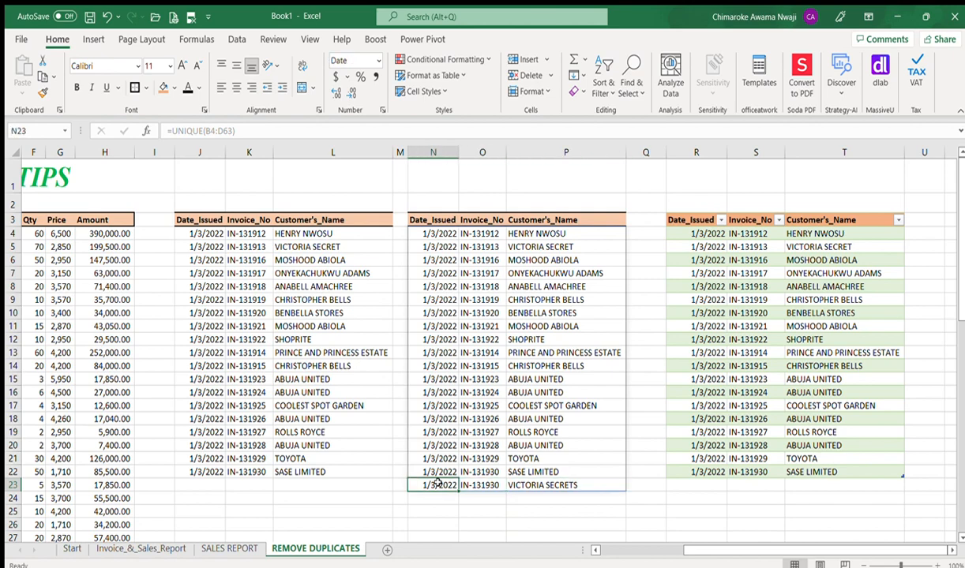
key("Right")
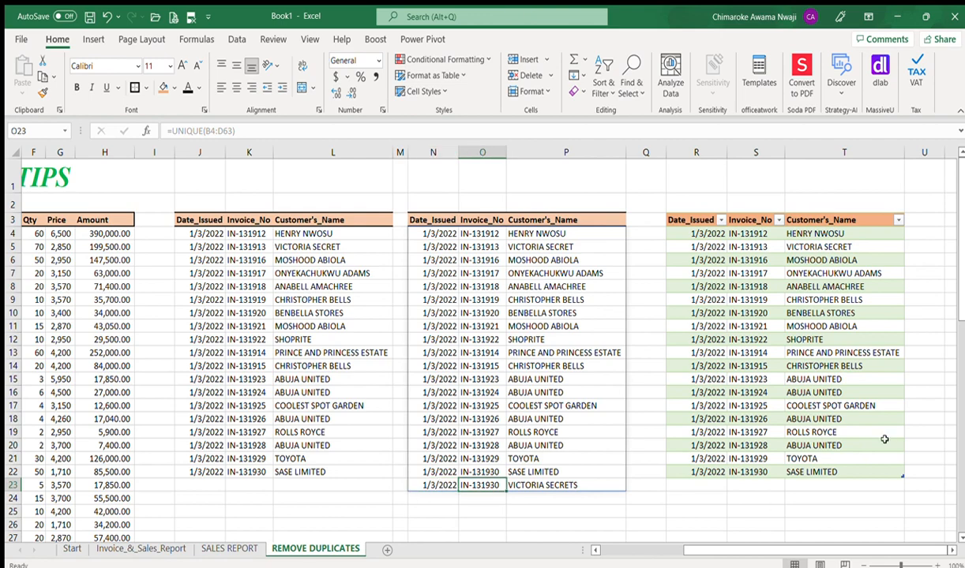
left_click_drag(962, 289, 963, 506)
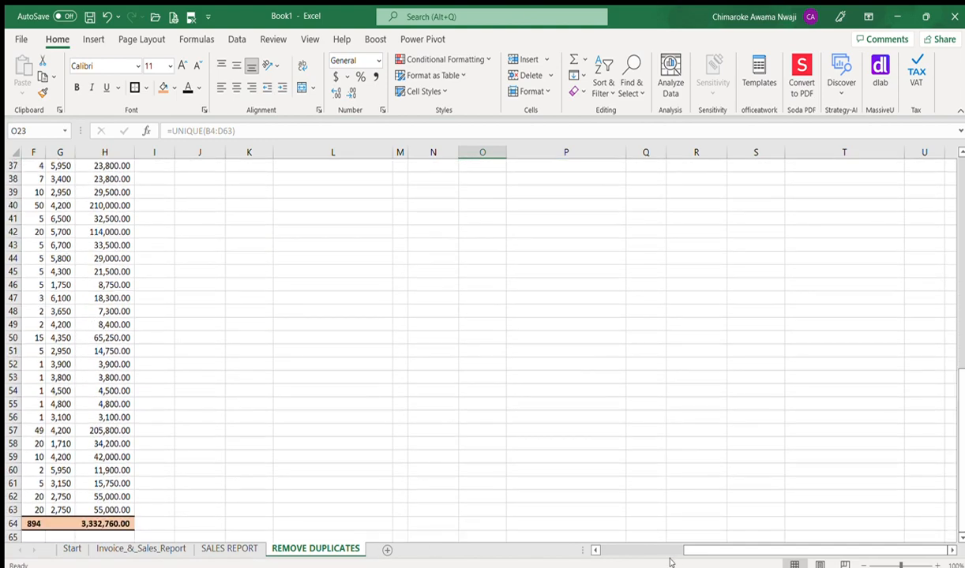
Step: Edit the last invoice to IN-131940 and verify the UNIQUE list's 20th row updates
left_click_drag(690, 551, 483, 543)
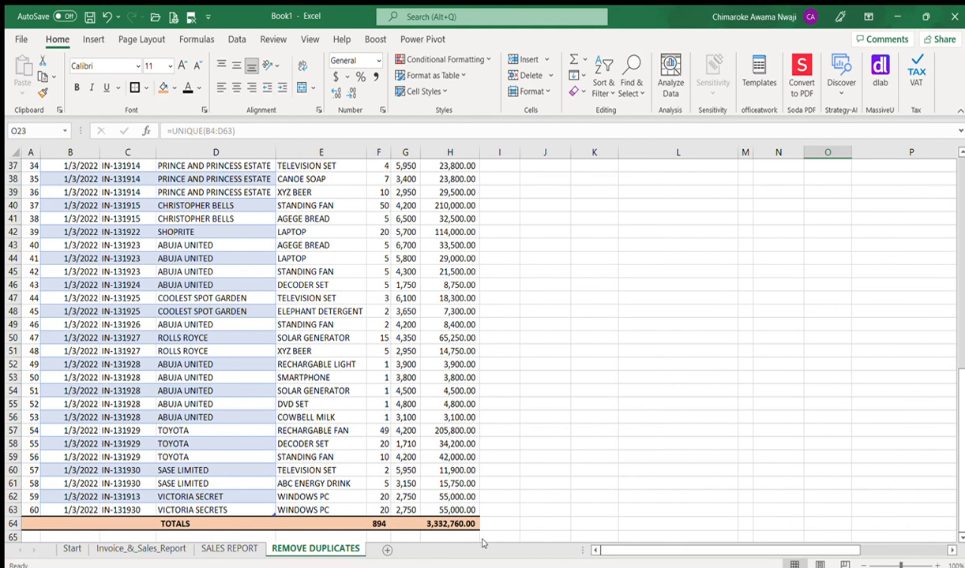
double_click(137, 510)
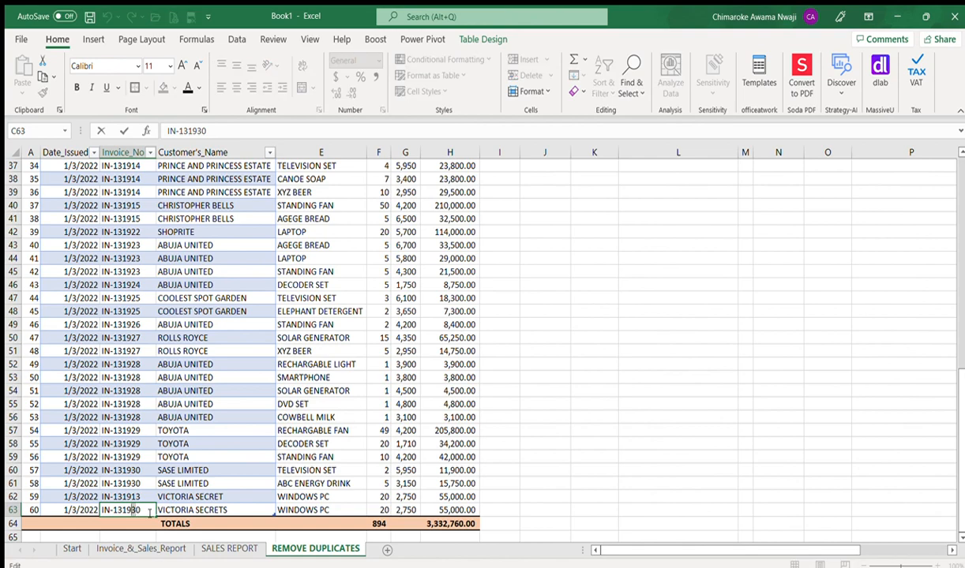
key("BackSpace")
type("4")
key("Return")
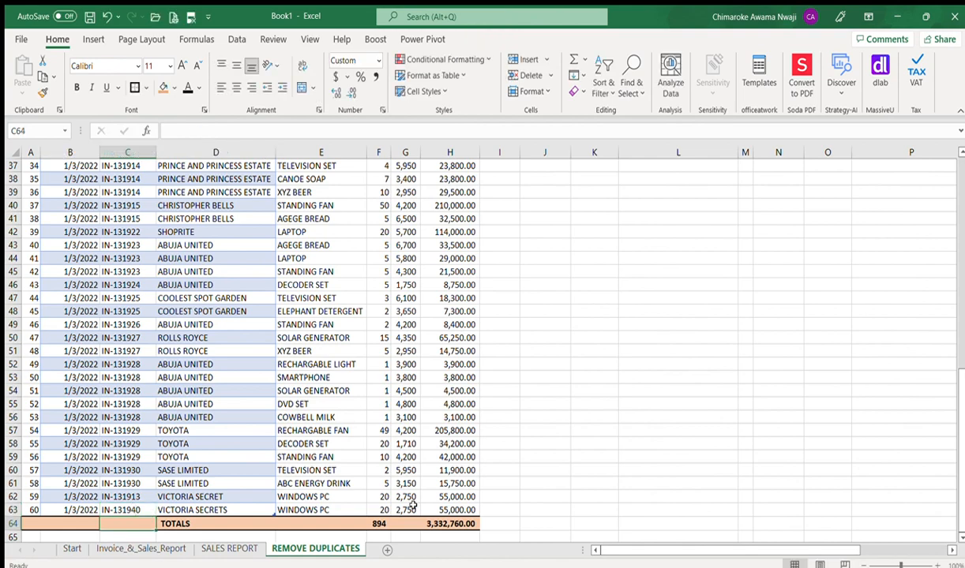
left_click_drag(960, 494, 961, 351)
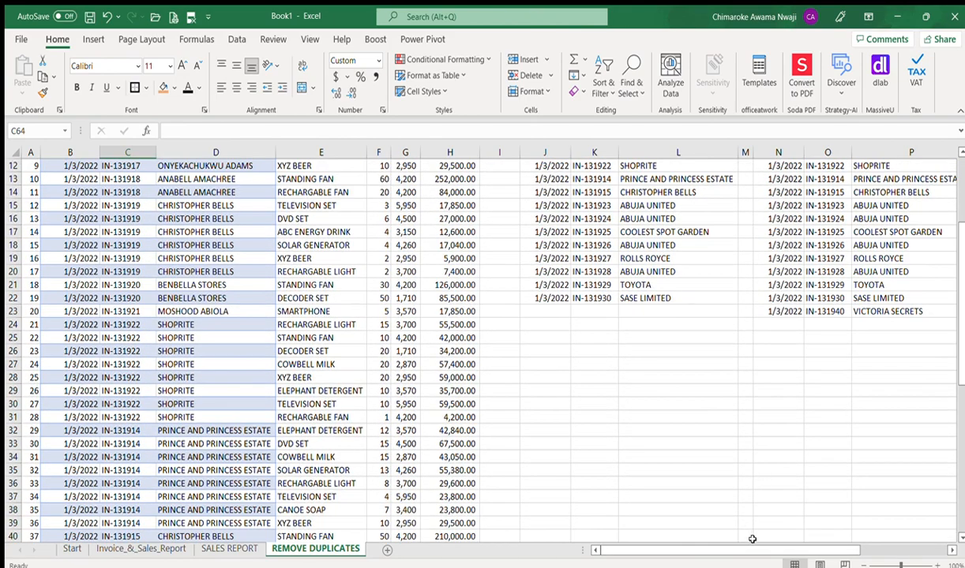
left_click_drag(750, 550, 829, 534)
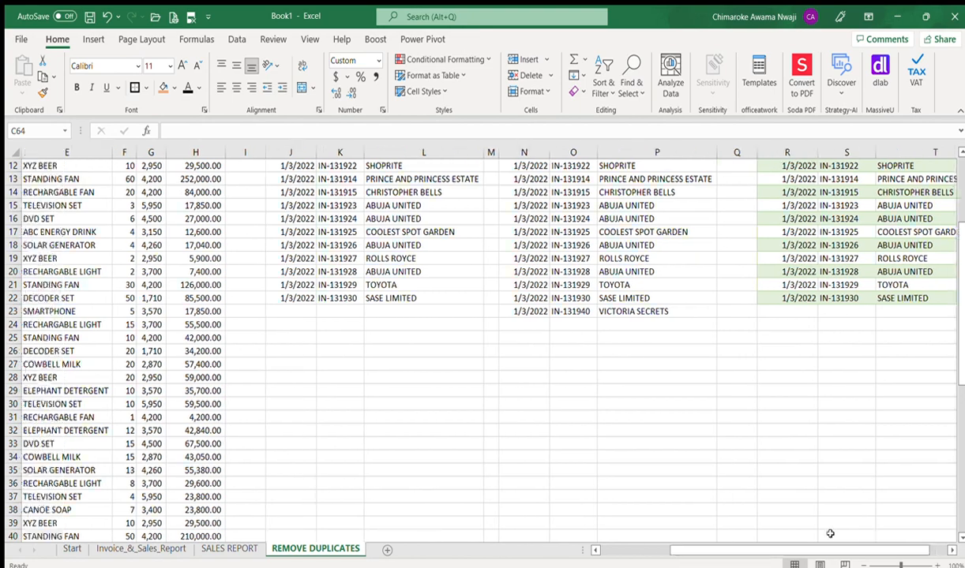
left_click(595, 312)
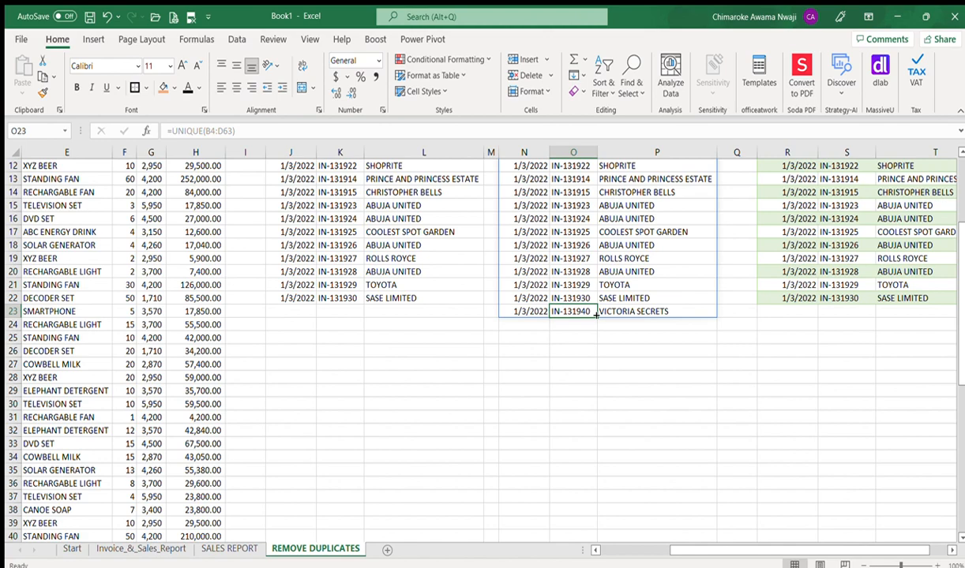
Step: Refresh the Power Query table in R:T so it picks up invoice IN-131940 in row 23
key("Up")
key("Up")
key("Up")
key("Up")
key("Up")
key("Up")
key("Up")
key("Up")
key("Up")
key("Up")
key("Up")
key("Up")
key("Up")
key("Up")
key("Up")
key("Up")
key("Up")
key("Up")
key("Up")
key("Up")
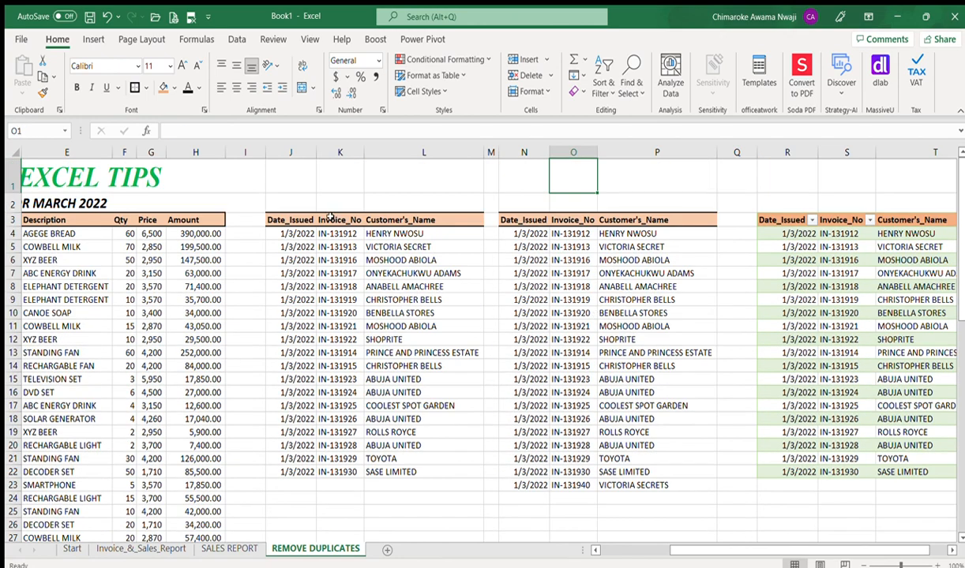
left_click(773, 224)
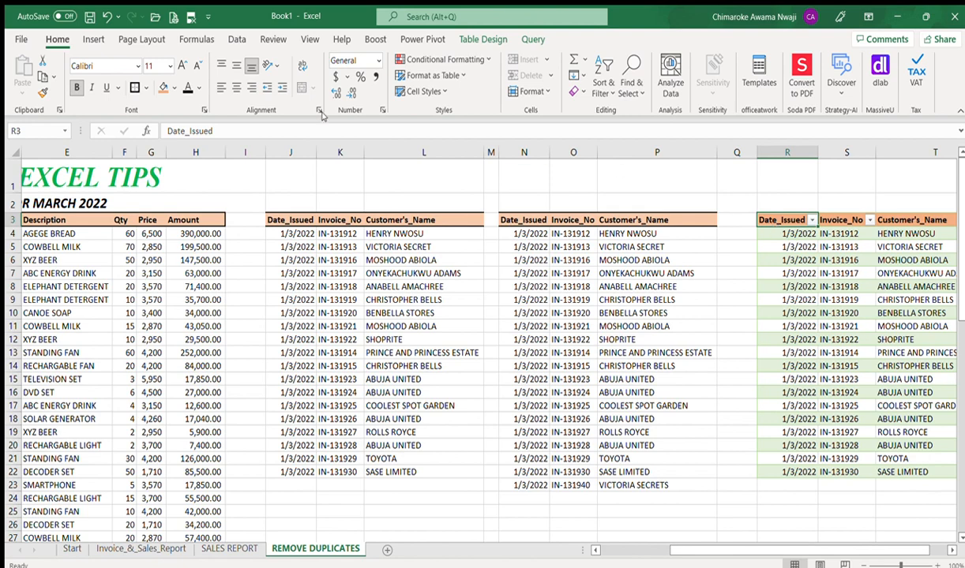
left_click(780, 259)
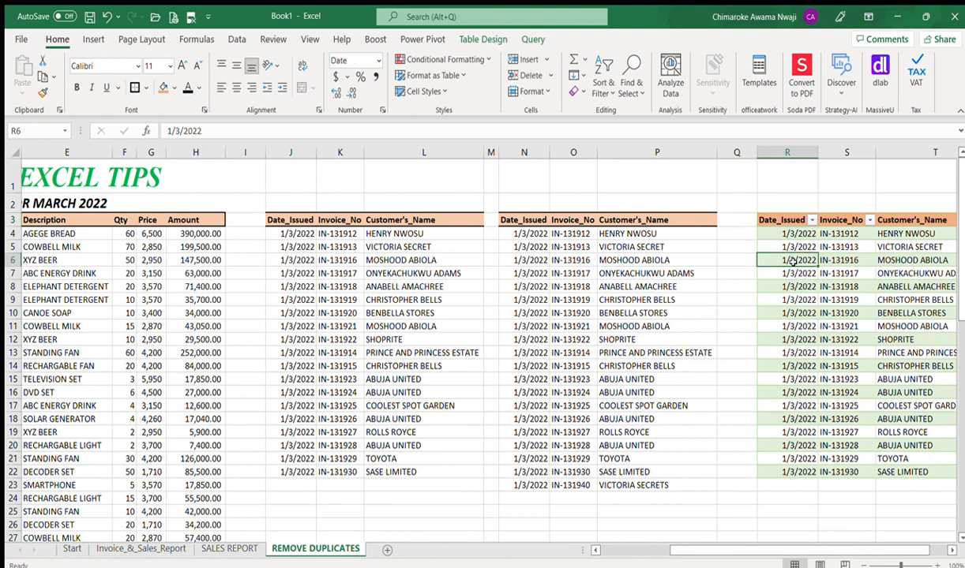
left_click(822, 270)
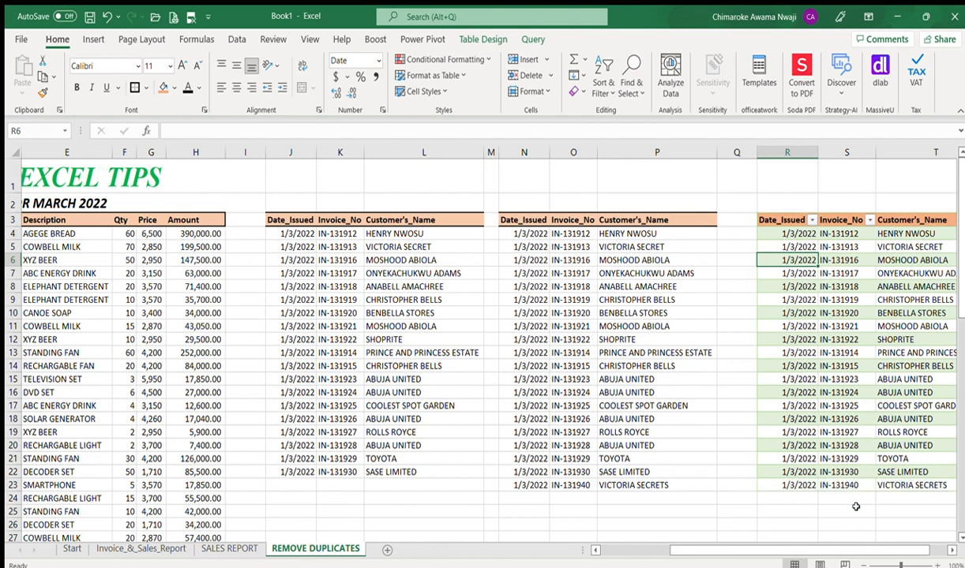
scroll(851, 546, "right", 1)
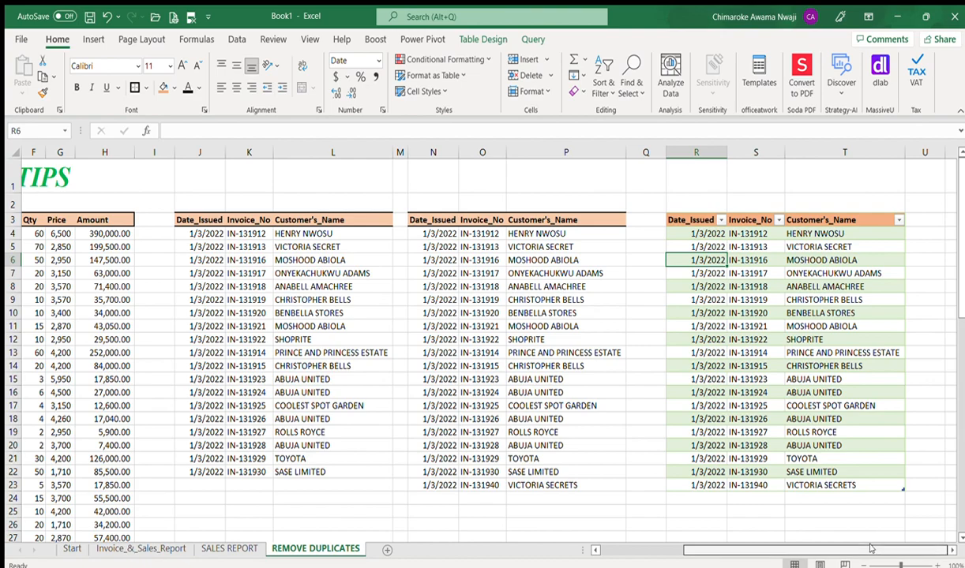
scroll(829, 521, "left", 5)
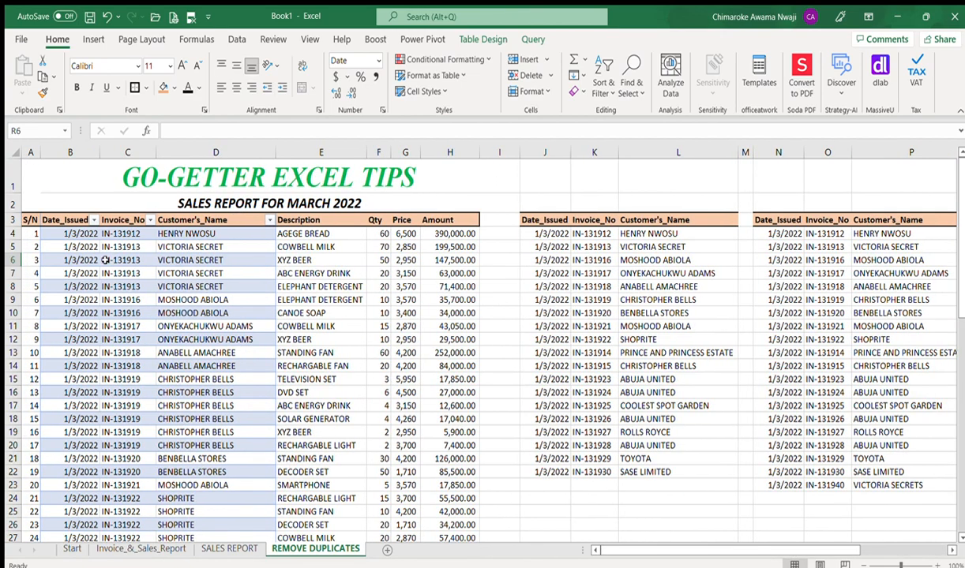
Step: Copy the date, invoice and customer cells B4:D63 from the sales report
left_click(57, 220)
key("Right")
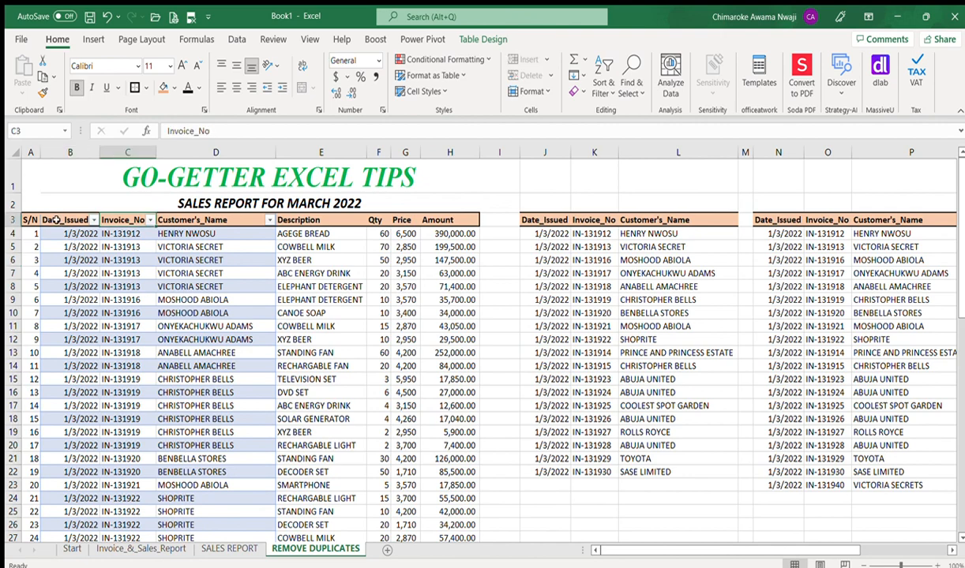
key("Down")
key("Left")
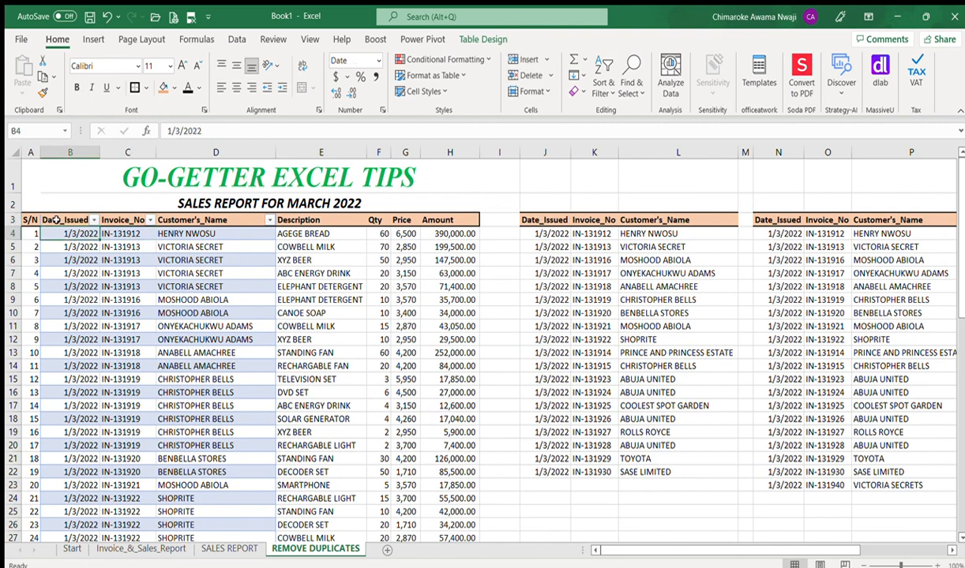
key("shift+Right")
key("shift+Right")
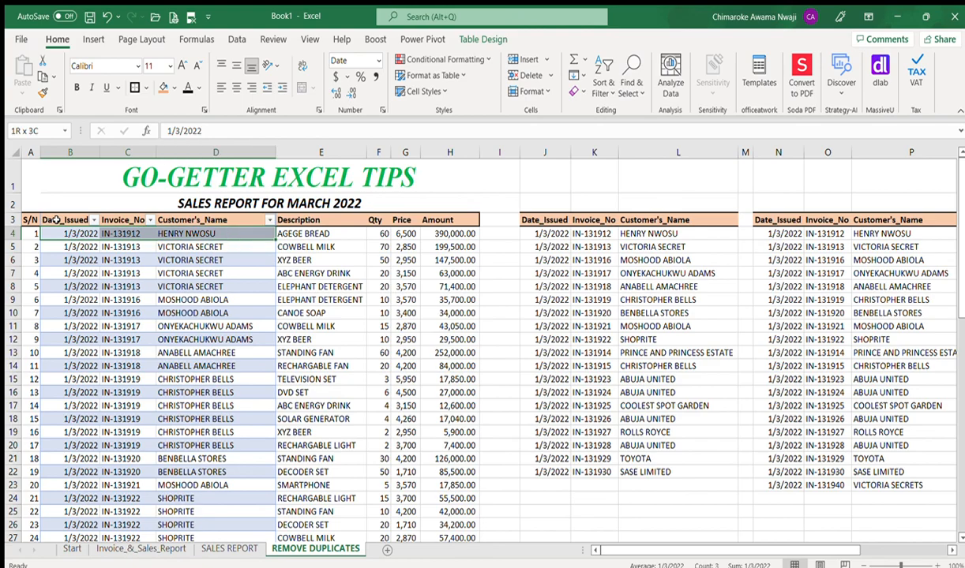
key("ctrl+shift+Down")
key("ctrl+c")
Step: Paste the copied columns at J4 and remove duplicate rows from the pasted list
key("ctrl+Up")
key("Up")
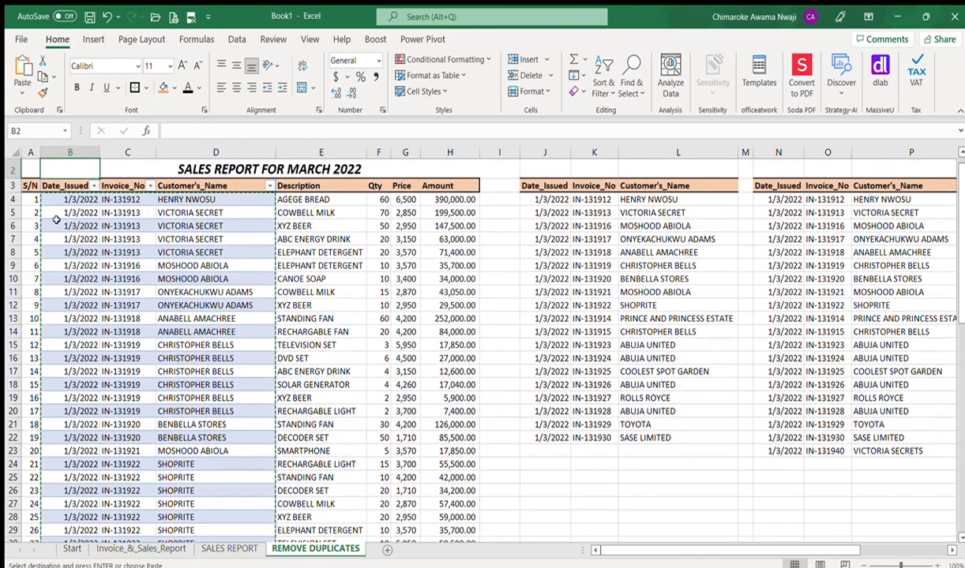
key("Right")
key("Right")
key("Right")
key("Right")
key("Right")
key("Right")
key("Right")
key("Right")
key("Down")
key("Down")
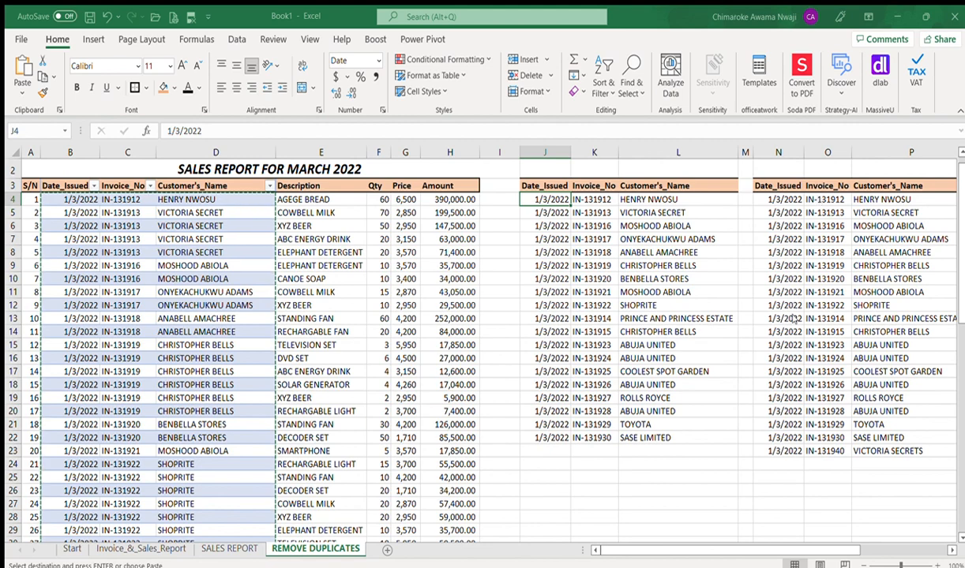
key("ctrl+v")
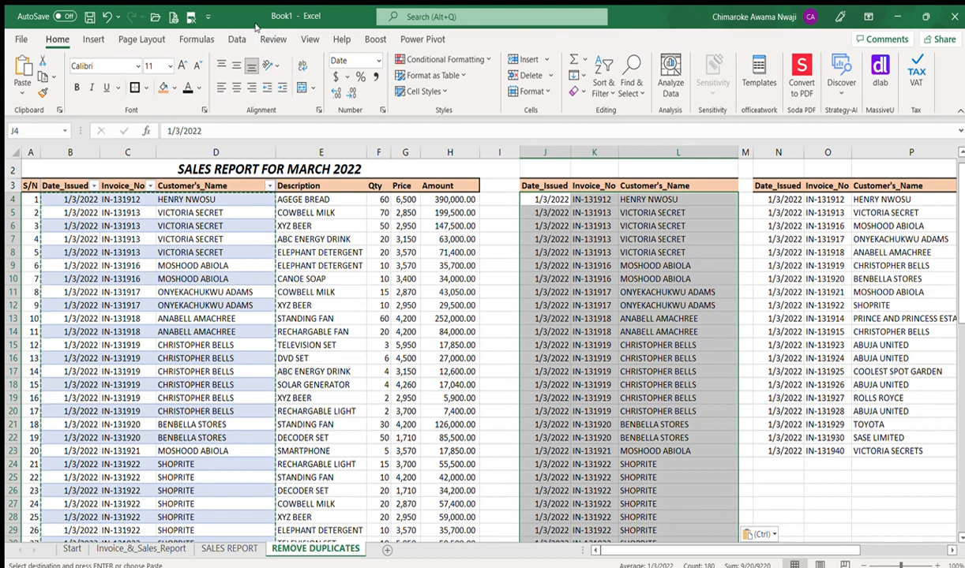
key("Escape")
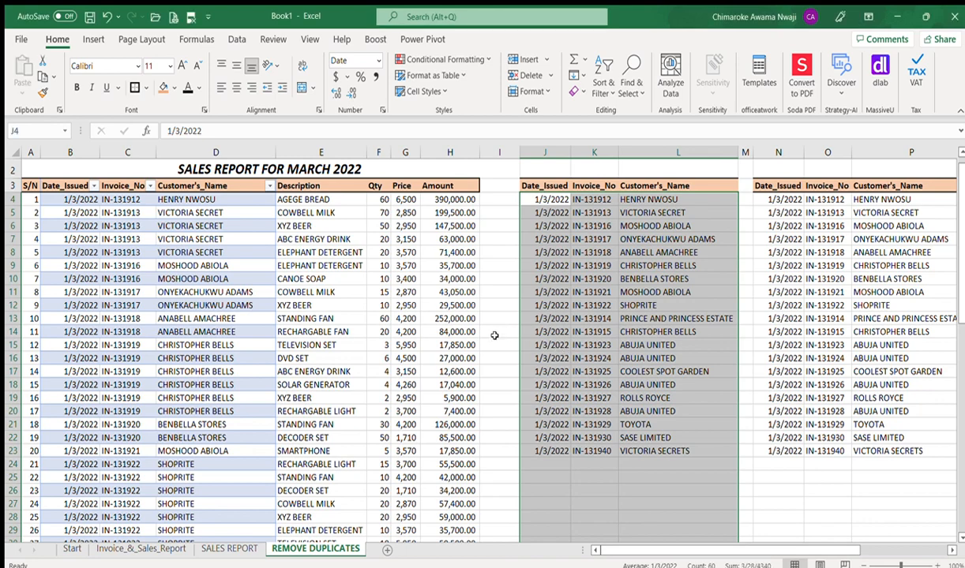
left_click(580, 471)
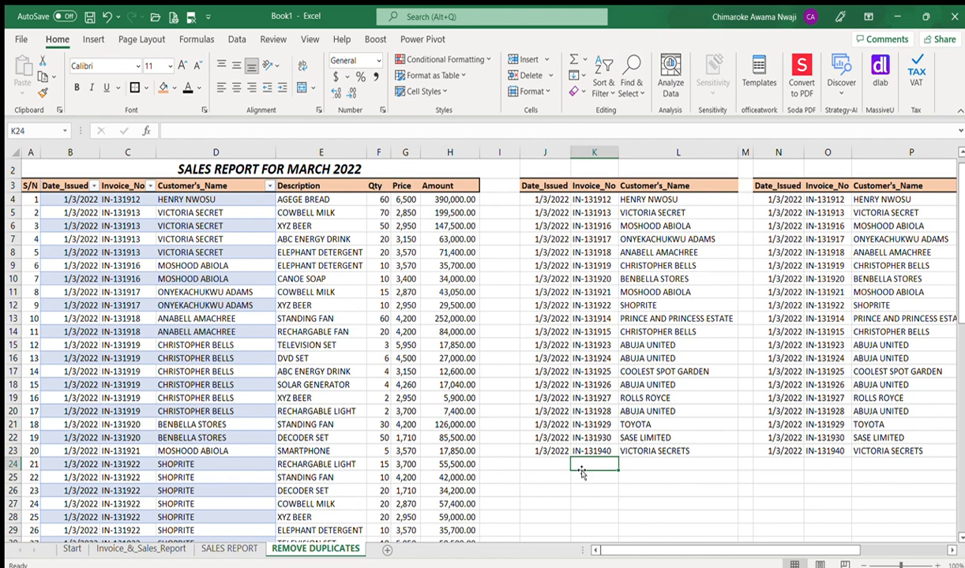
key("Right")
key("Right")
key("Right")
key("Right")
key("Right")
key("Right")
key("Right")
key("Right")
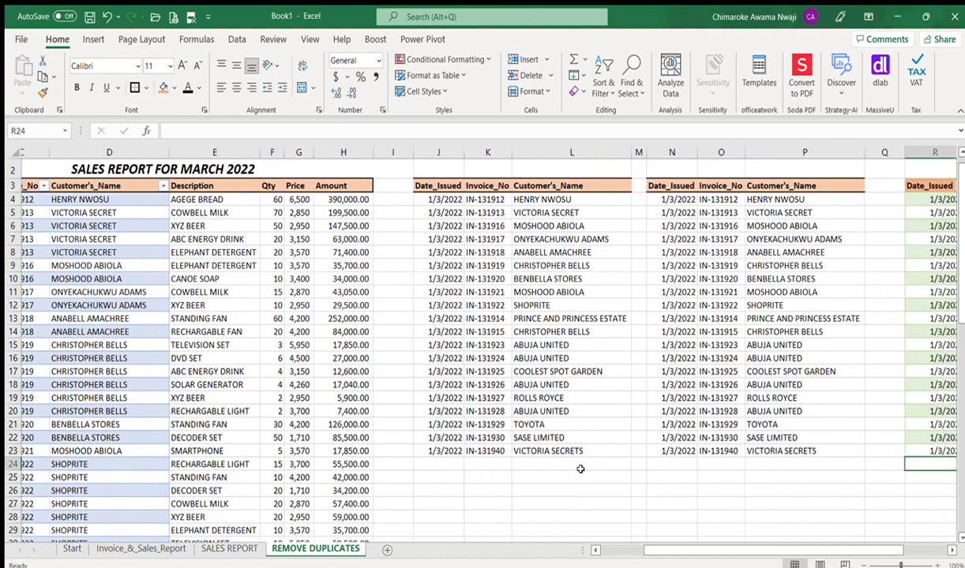
key("Right")
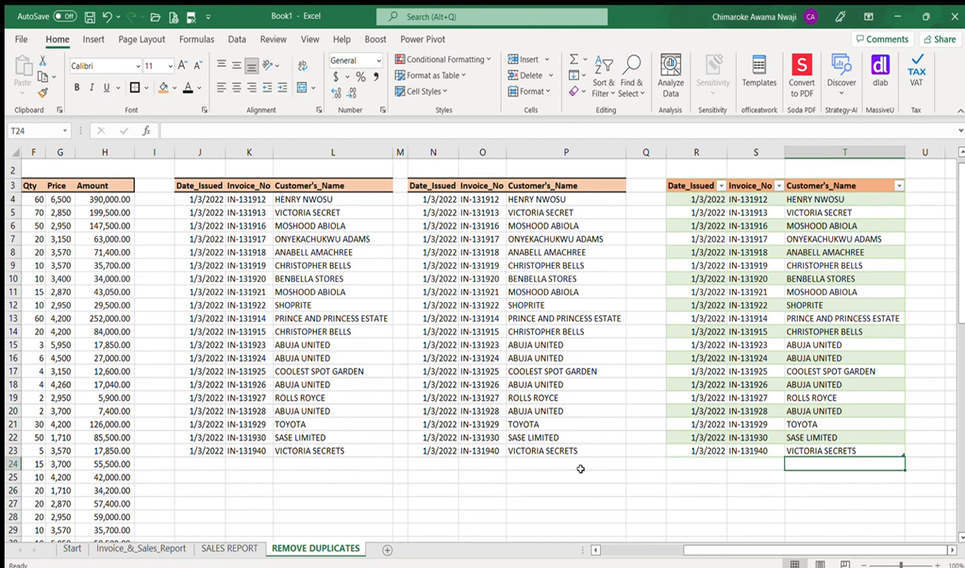
key("Left")
key("Left")
key("Left")
key("Left")
key("Left")
key("Left")
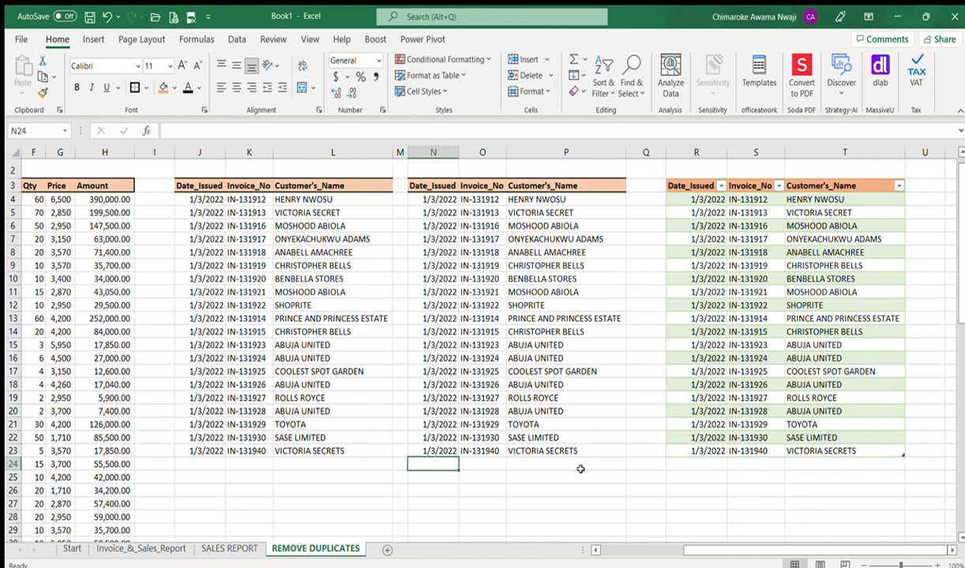
key("Up")
key("Up")
key("Up")
key("Up")
key("Up")
key("Up")
key("Up")
key("Up")
key("Up")
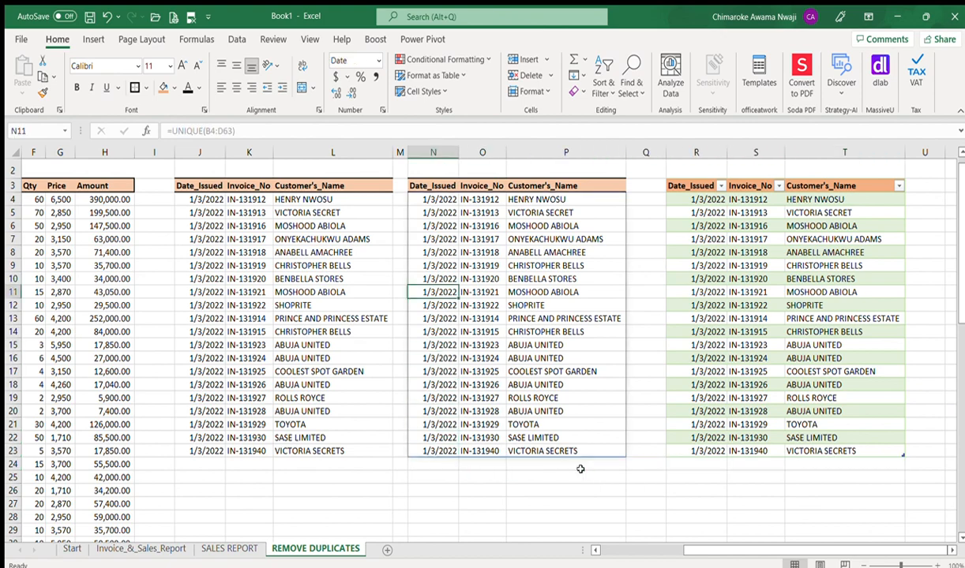
key("Up")
key("Up")
key("Up")
key("Up")
key("Up")
key("Up")
key("Up")
key("Up")
key("Up")
key("Up")
key("Up")
key("Up")
key("Up")
key("Up")
key("Down")
key("Down")
key("Down")
key("Down")
key("Down")
key("Down")
key("Down")
key("Down")
key("Down")
key("Down")
key("Down")
key("Down")
key("Down")
key("Down")
key("Down")
key("Down")
key("Down")
key("Down")
key("Down")
key("Down")
key("Down")
key("Down")
key("Down")
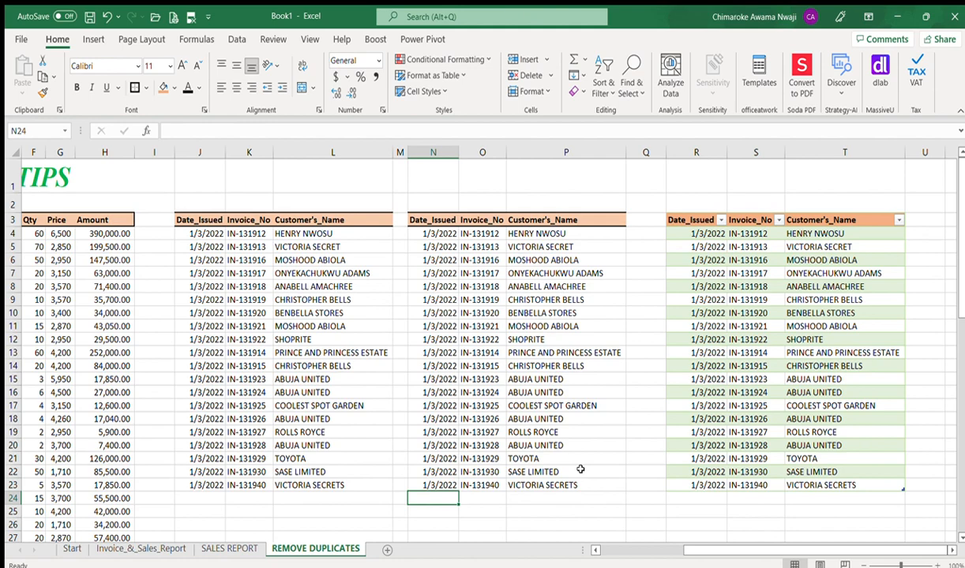
key("Down")
key("Down")
key("Down")
key("Down")
key("Down")
key("Down")
key("Down")
key("Down")
key("Down")
key("Down")
key("Down")
key("Down")
key("Down")
key("Down")
key("Down")
key("Down")
key("Down")
key("Down")
key("Down")
key("Down")
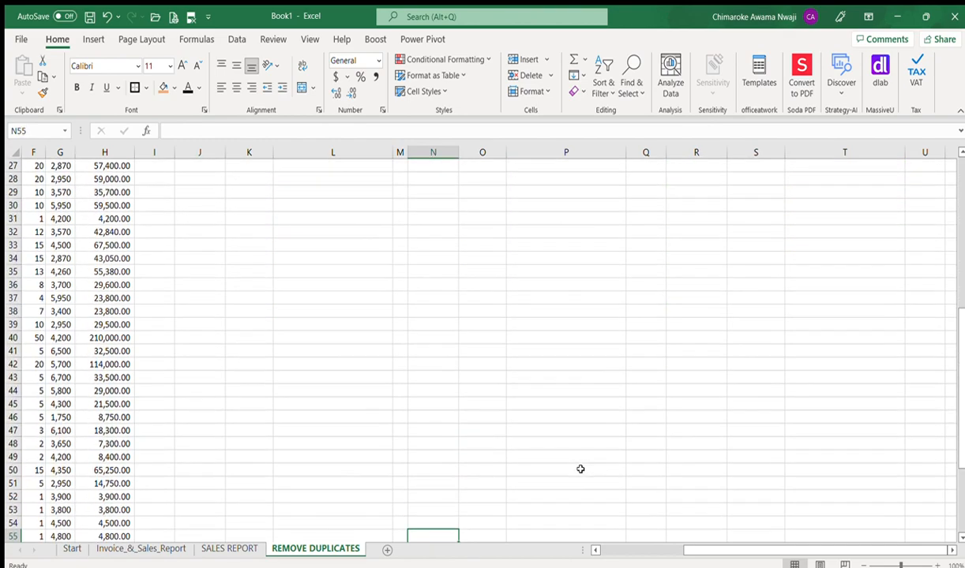
key("Down")
key("Down")
key("Down")
key("Down")
key("Down")
key("Down")
key("Down")
key("Down")
key("Down")
key("Down")
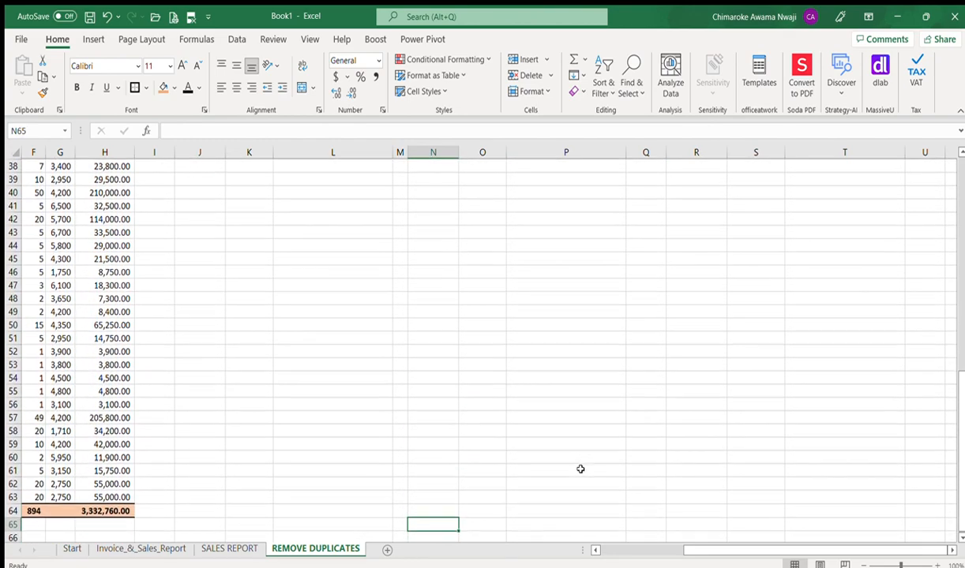
key("Up")
key("Up")
key("Left")
key("Left")
key("Left")
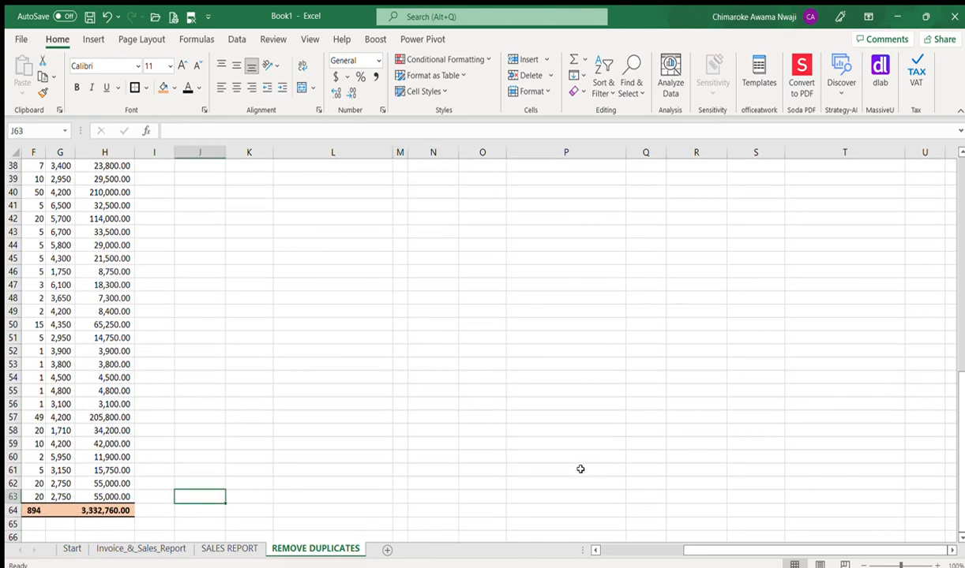
key("Home")
key("Right")
key("Right")
key("Right")
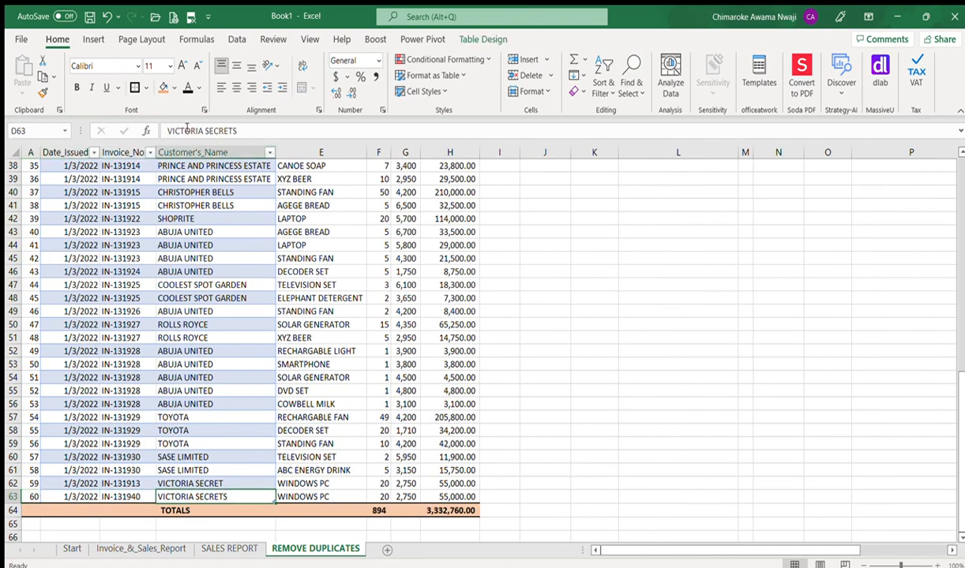
left_click(170, 130)
key("Home")
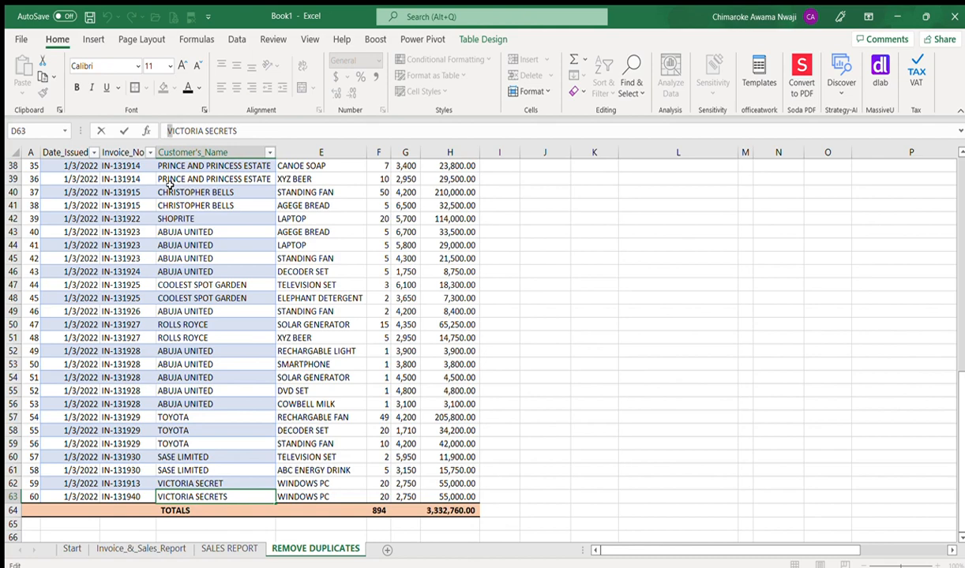
type("v")
key("Right")
key("Right")
key("Right")
key("Right")
key("Right")
key("Right")
key("Right")
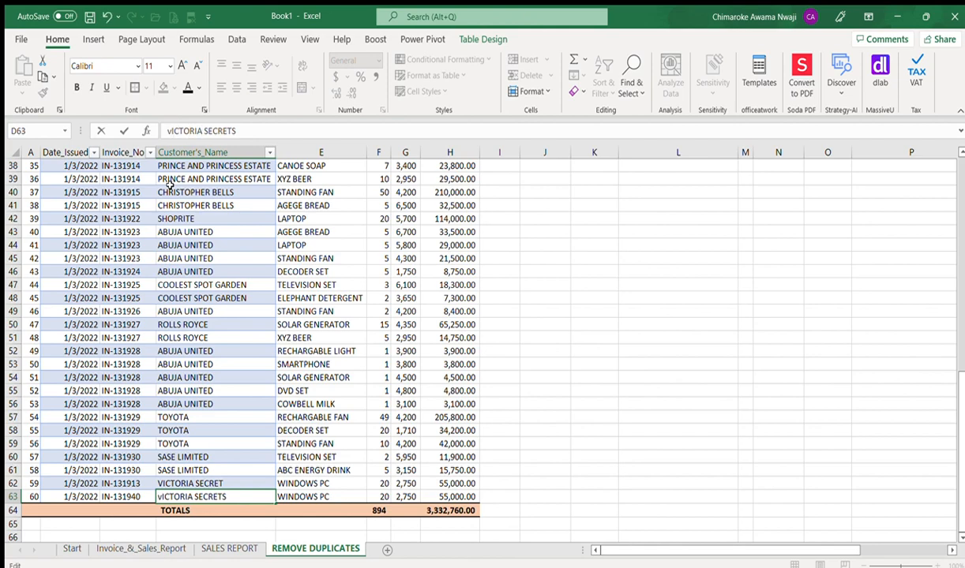
key("Escape")
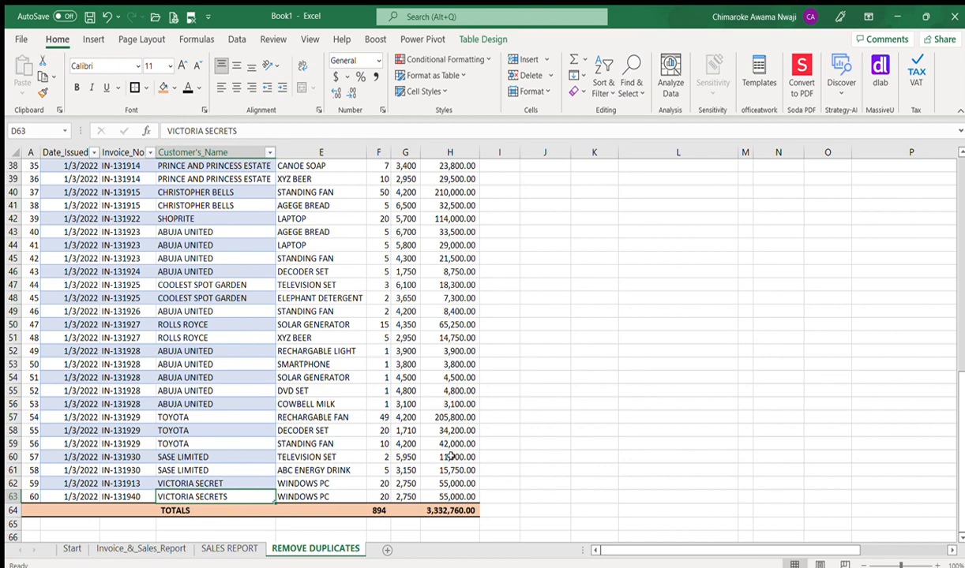
left_click(537, 468)
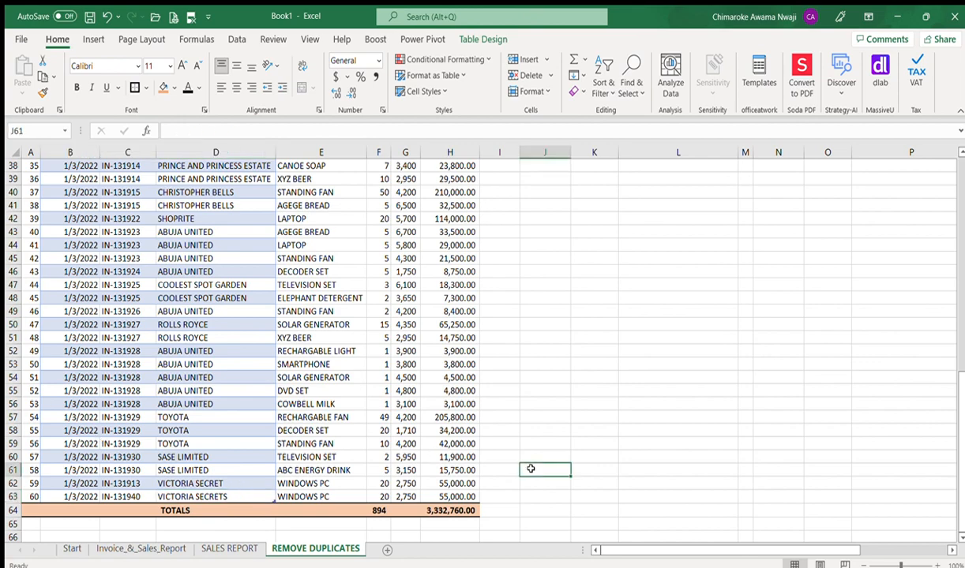
left_click(30, 495)
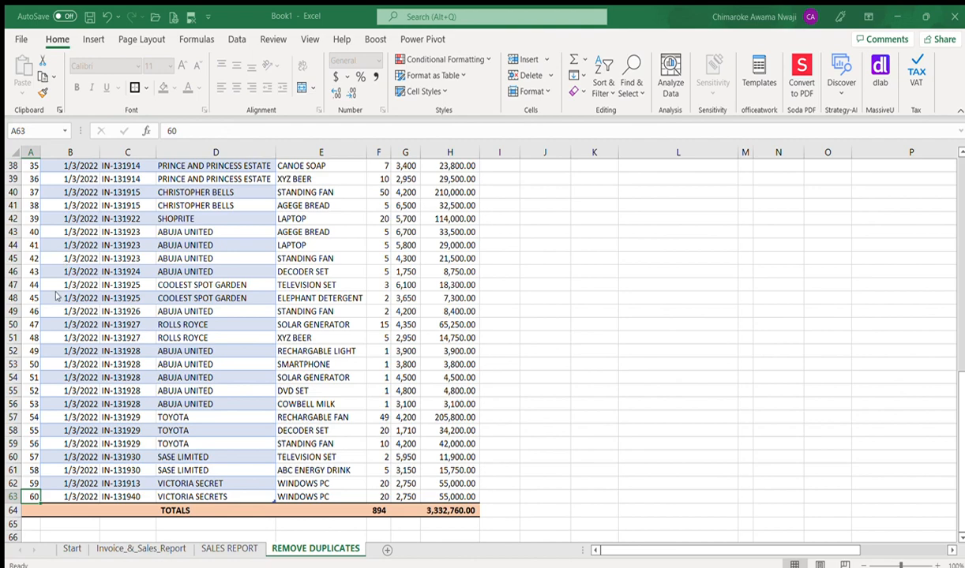
Step: Duplicate the VICTORIA SECRETS record into row 64 with serial number 61
left_click(56, 296)
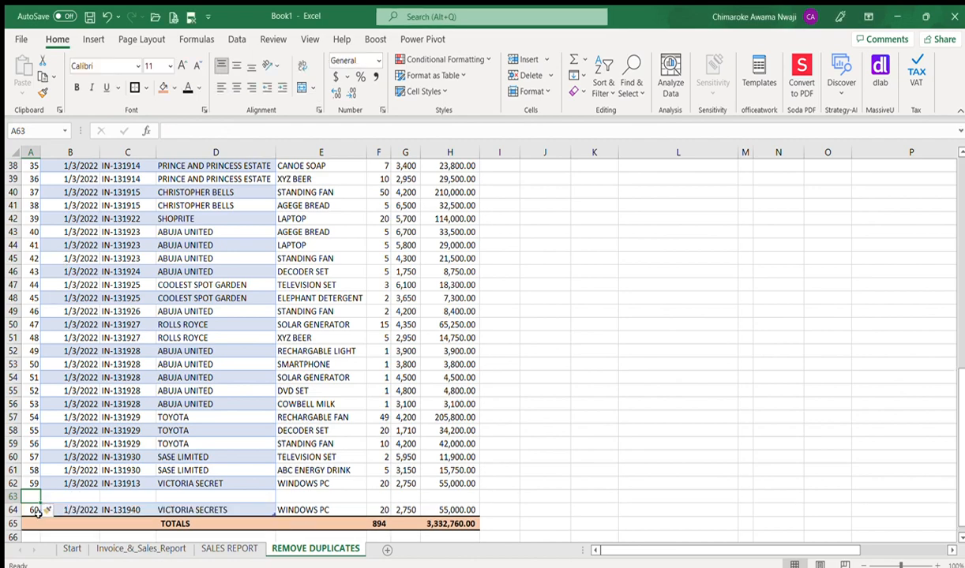
left_click(34, 510)
key("shift+Right")
key("shift+Right")
key("shift+Right")
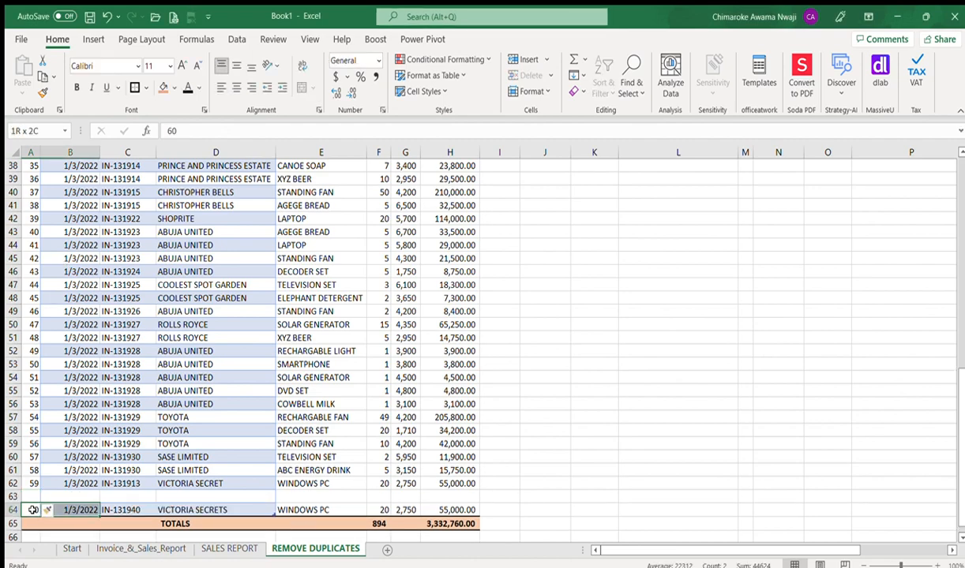
key("shift+Right")
key("shift+Right")
key("shift+Right")
key("shift+Right")
key("ctrl+x")
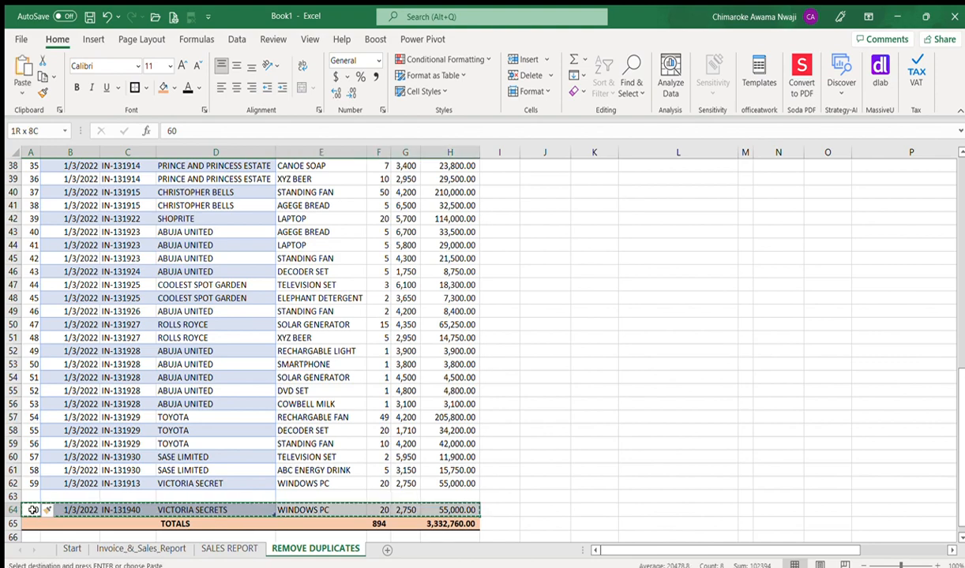
key("Up")
key("ctrl+v")
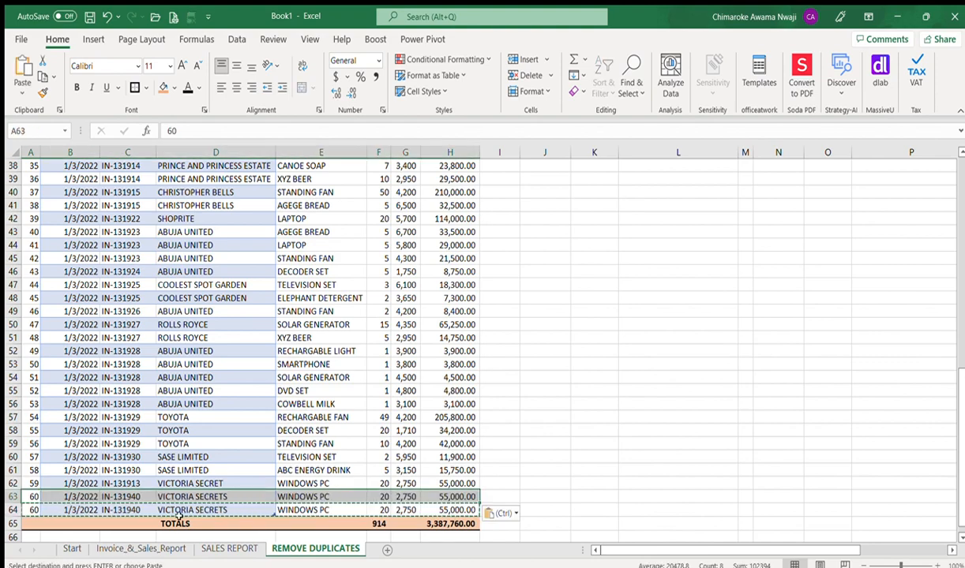
left_click(33, 509)
key("Escape")
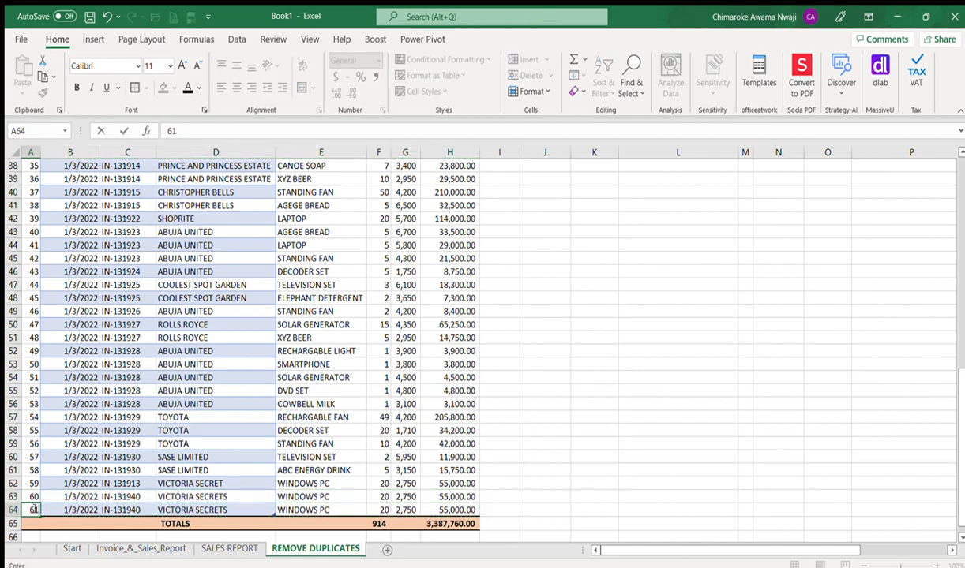
key("Right")
key("Right")
key("Right")
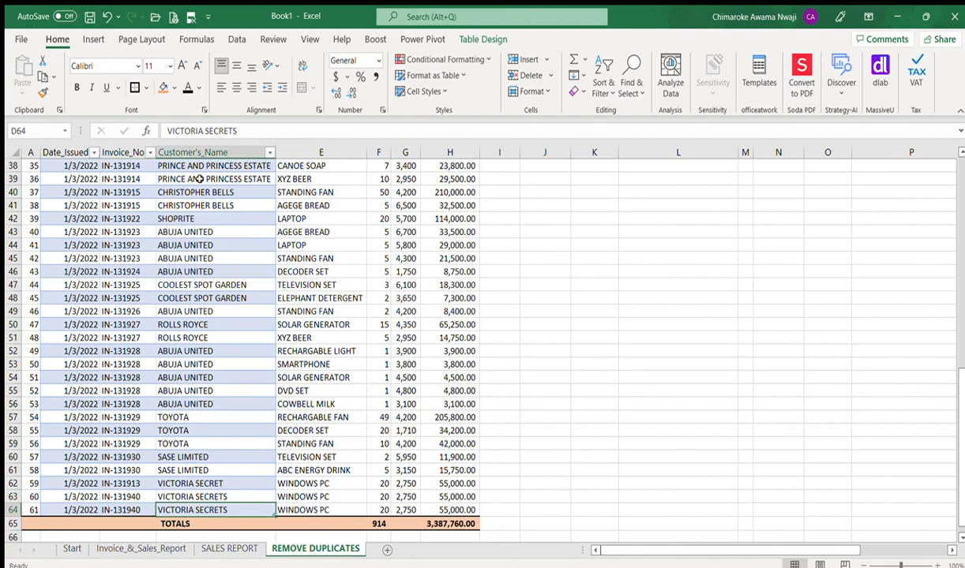
Step: Change D64's customer name to lowercase 'victoria secrets'
left_click(168, 131)
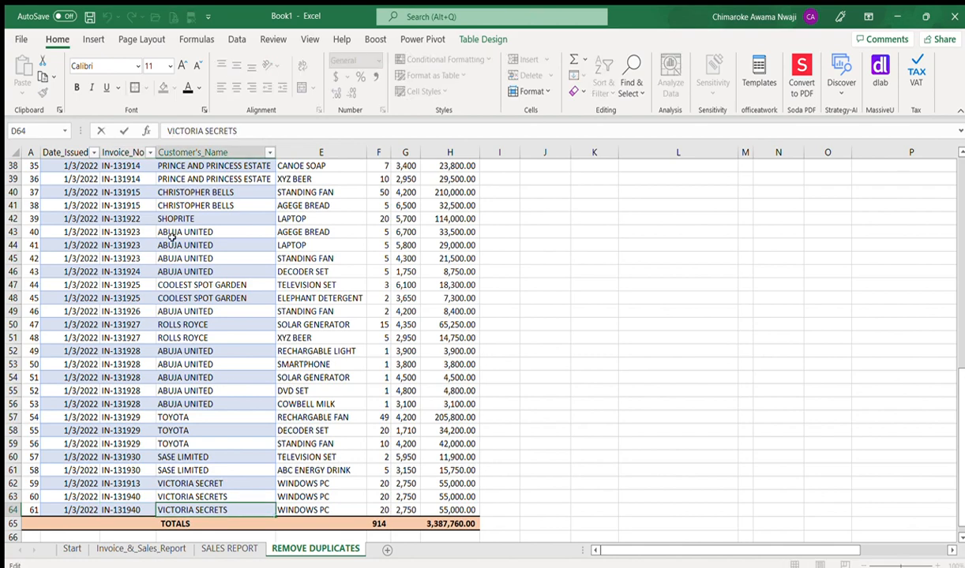
key("Delete")
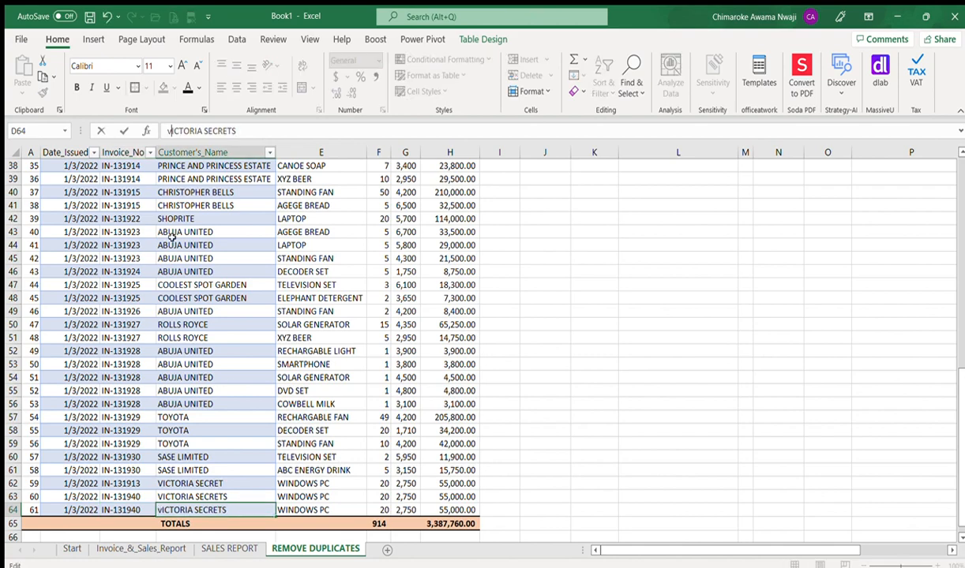
type("v")
key("Right")
key("Right")
key("Right")
key("Right")
key("Right")
key("Left")
key("Left")
key("Left")
key("Left")
key("Left")
key("shift+Right")
key("shift+Right")
key("shift+Right")
key("shift+Right")
key("shift+Right")
key("shift+Right")
key("shift+Right")
key("shift+Right")
key("shift+Right")
key("shift+Right")
key("shift+Right")
key("shift+Right")
key("shift+Right")
key("shift+Right")
key("shift+Right")
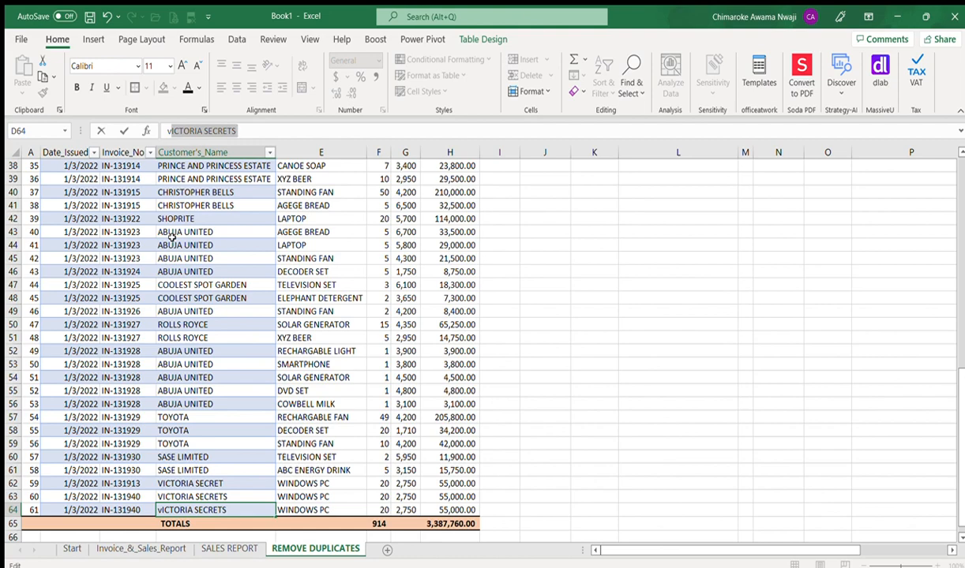
type("ic")
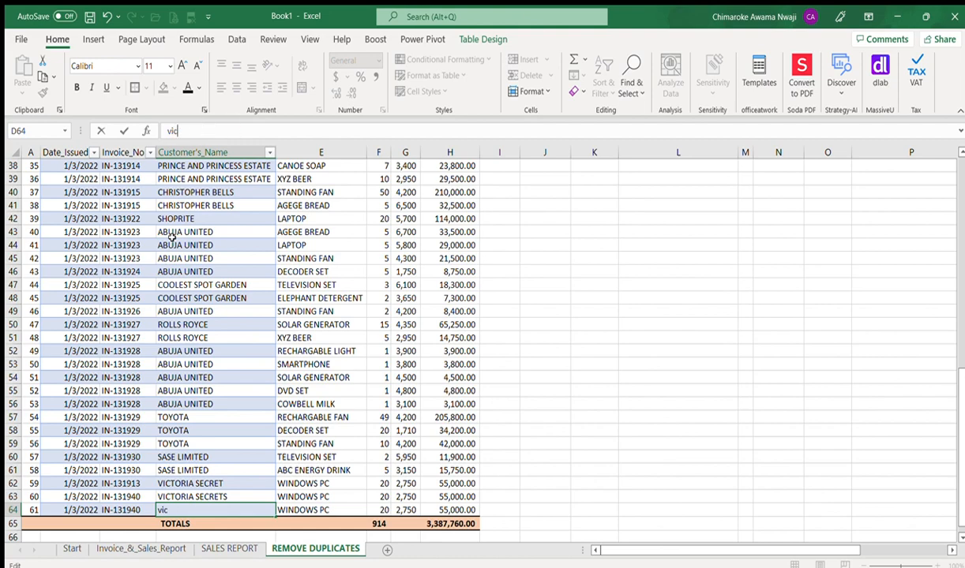
type("toria secrets")
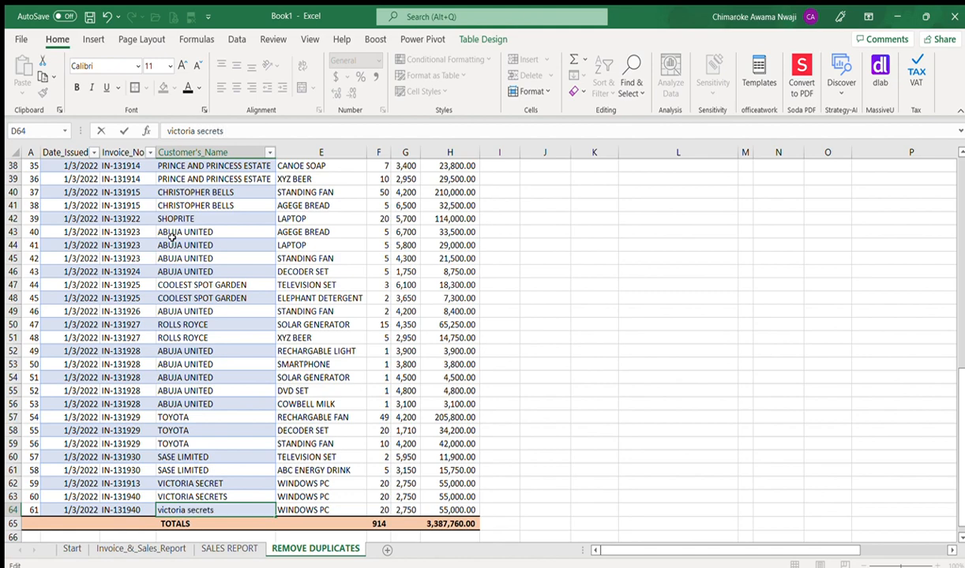
key("Return")
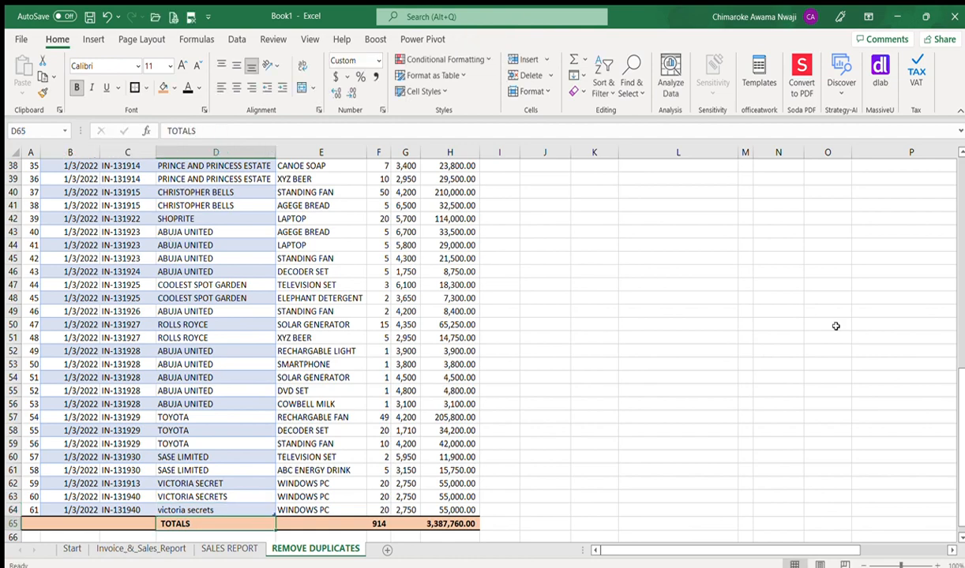
left_click_drag(829, 548, 887, 540)
left_click_drag(961, 451, 953, 183)
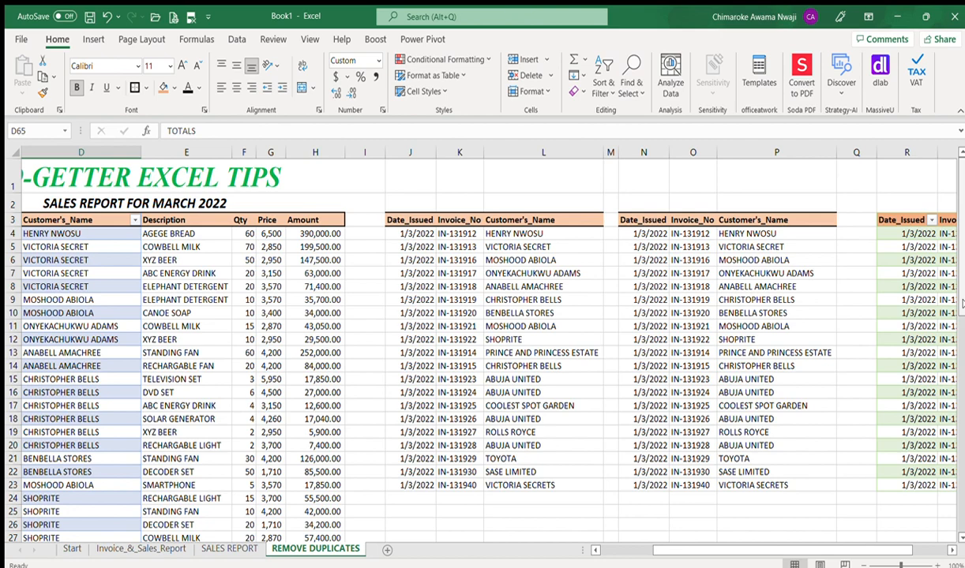
Step: Check the UNIQUE spill at P23, then refresh the query table to add lowercase victoria secrets
left_click(748, 486)
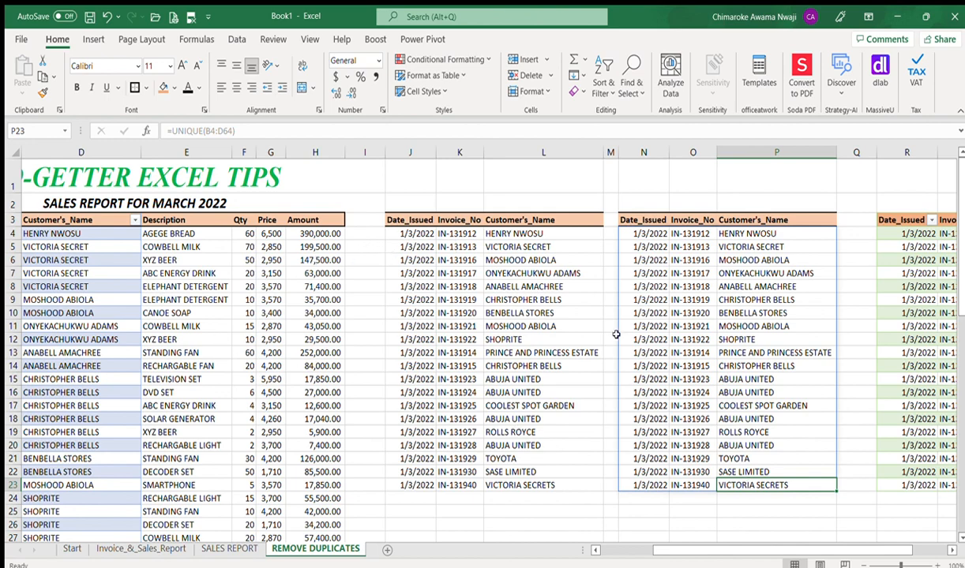
scroll(908, 526, "right", 3)
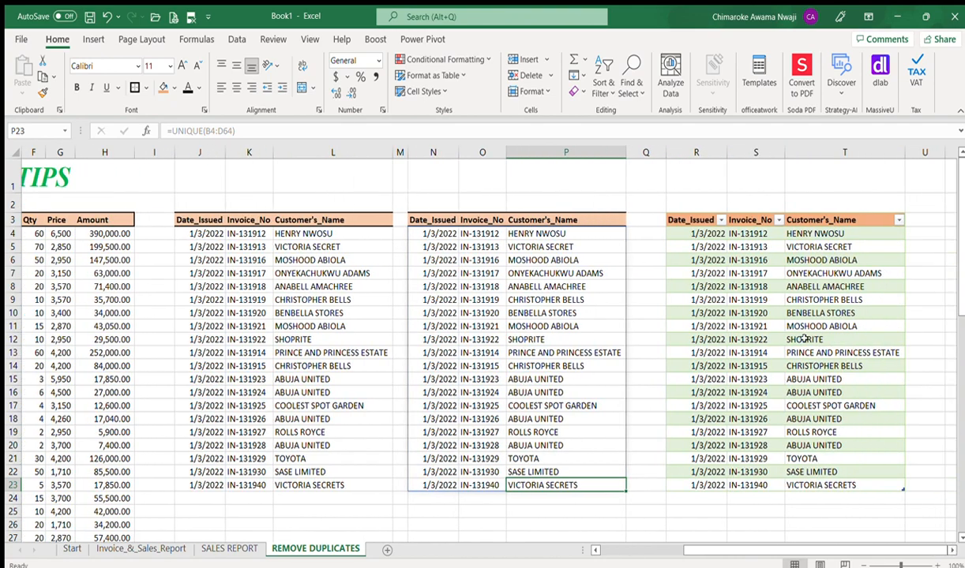
left_click(756, 314)
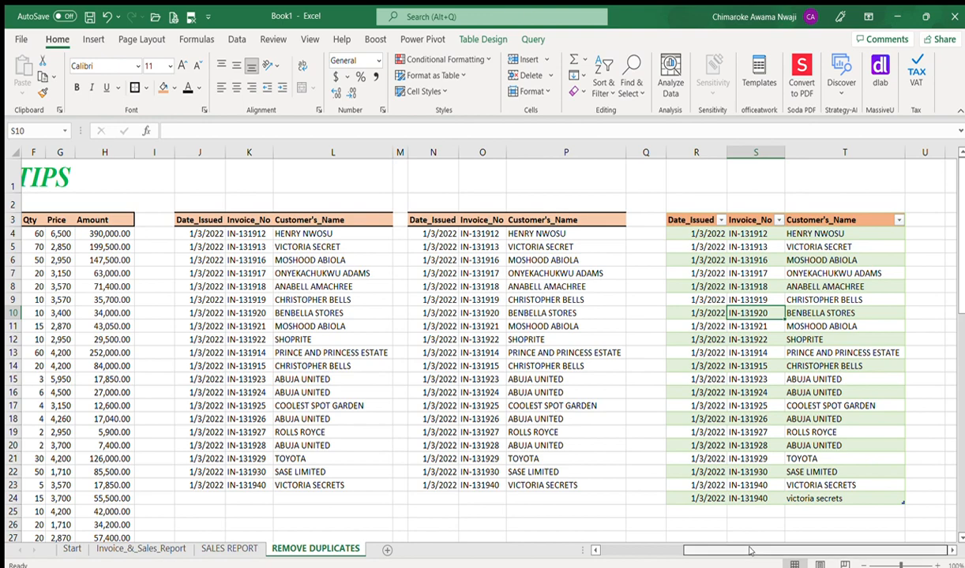
left_click_drag(690, 550, 603, 550)
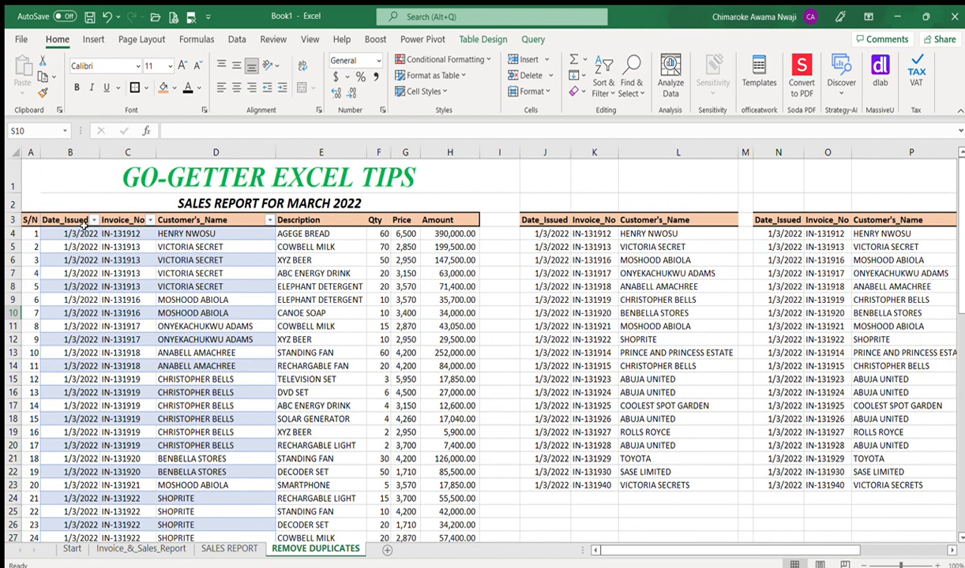
Step: Copy the date, invoice and customer columns B4:D64
left_click(65, 233)
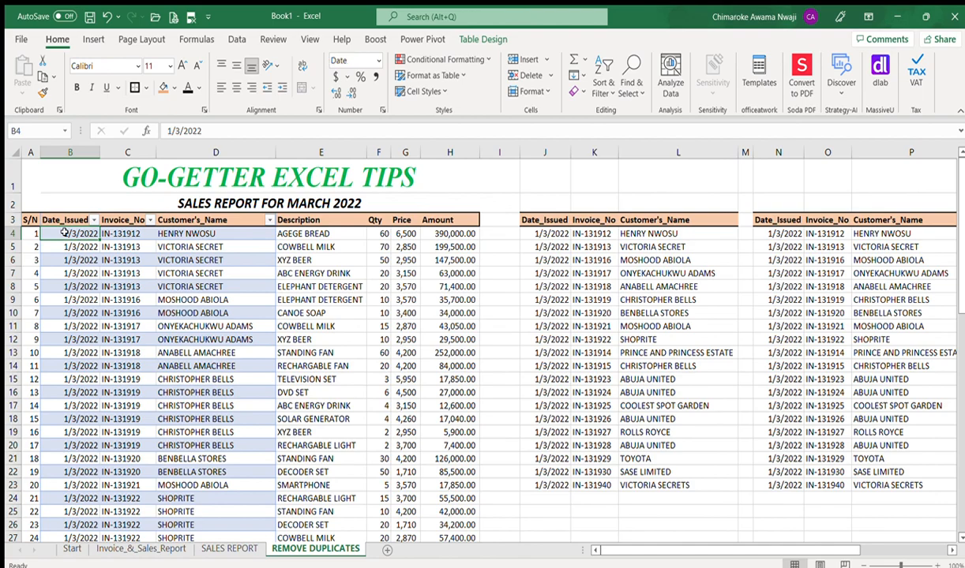
key("shift+Right")
key("shift+Right")
key("ctrl+shift+Down")
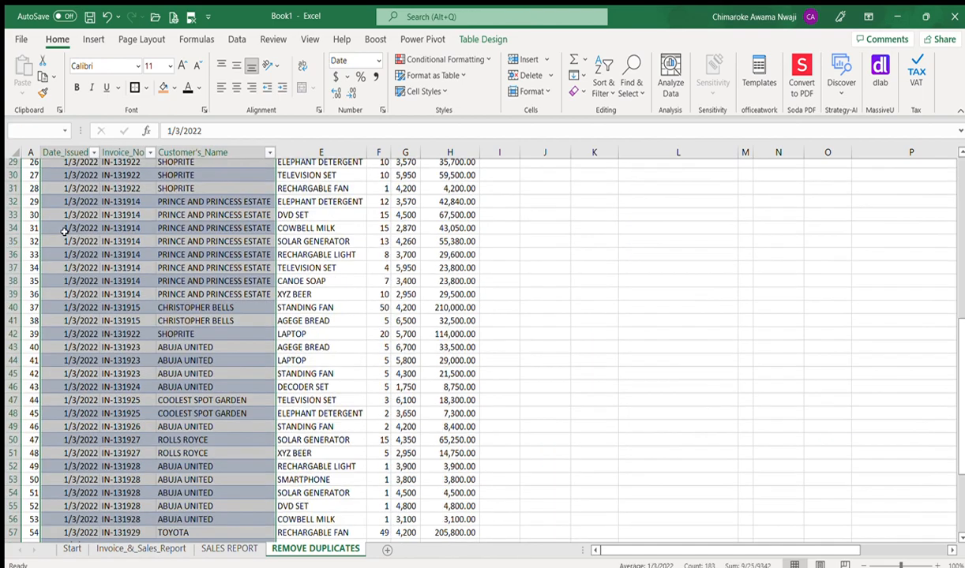
key("ctrl+c")
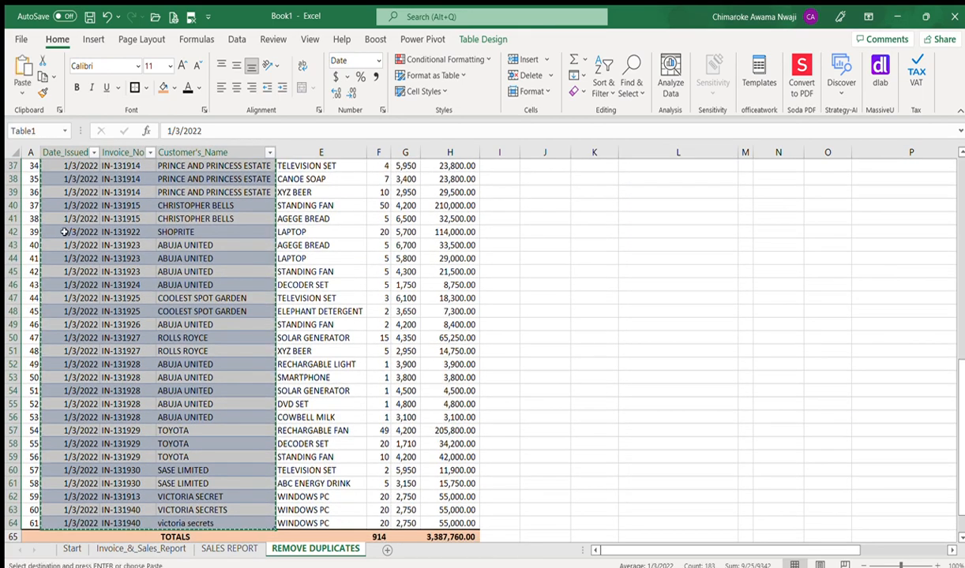
Step: Paste them at J4, remove duplicates down to 20 rows, and check the last customer
key("Right")
key("Right")
key("Right")
key("Right")
key("Right")
key("Right")
key("Right")
key("Right")
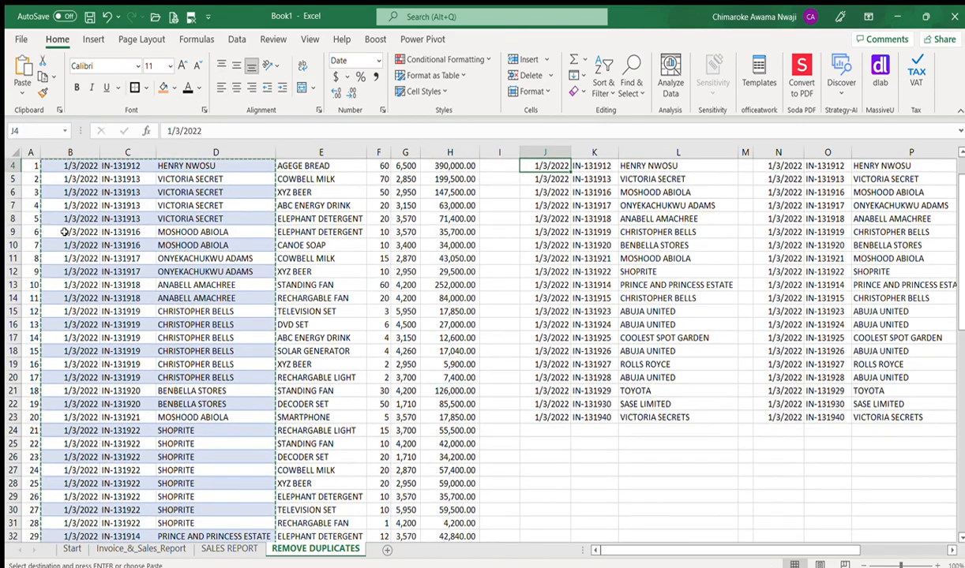
scroll(65, 232, "up", 1)
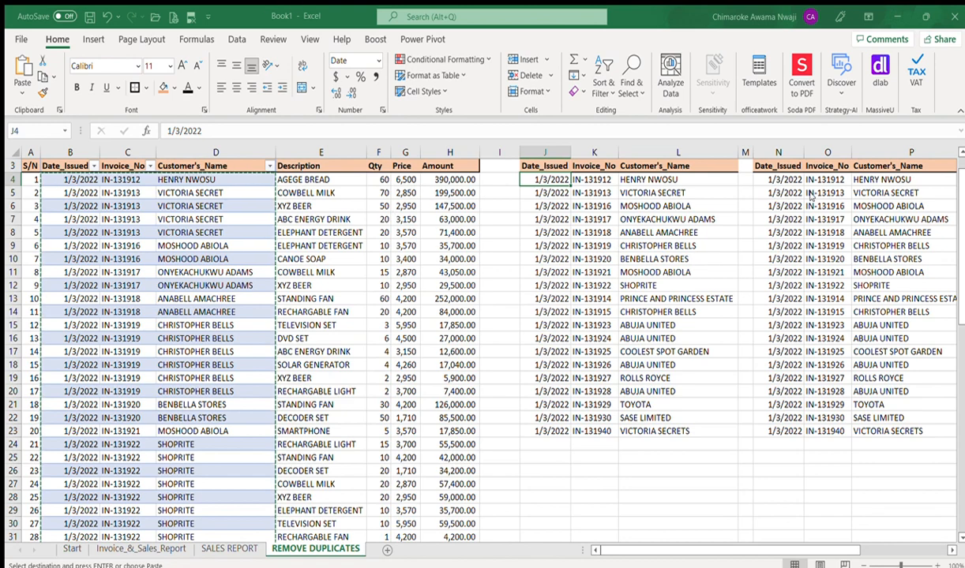
key("ctrl+v")
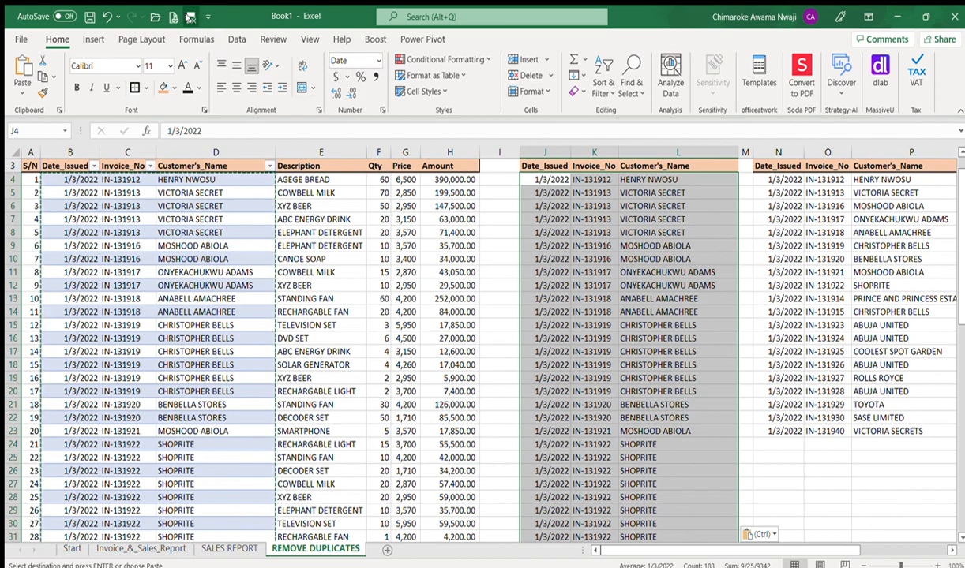
key("Escape")
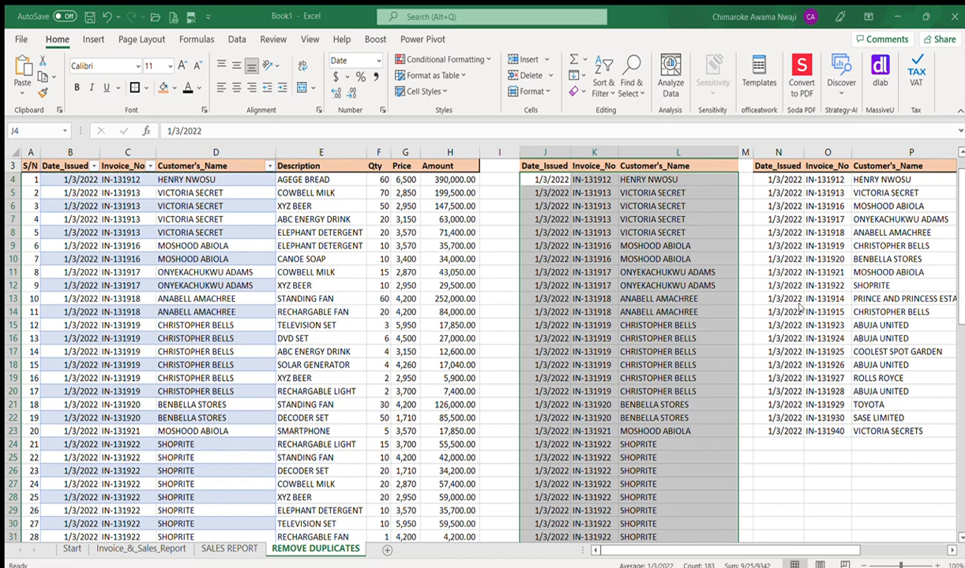
left_click(762, 291)
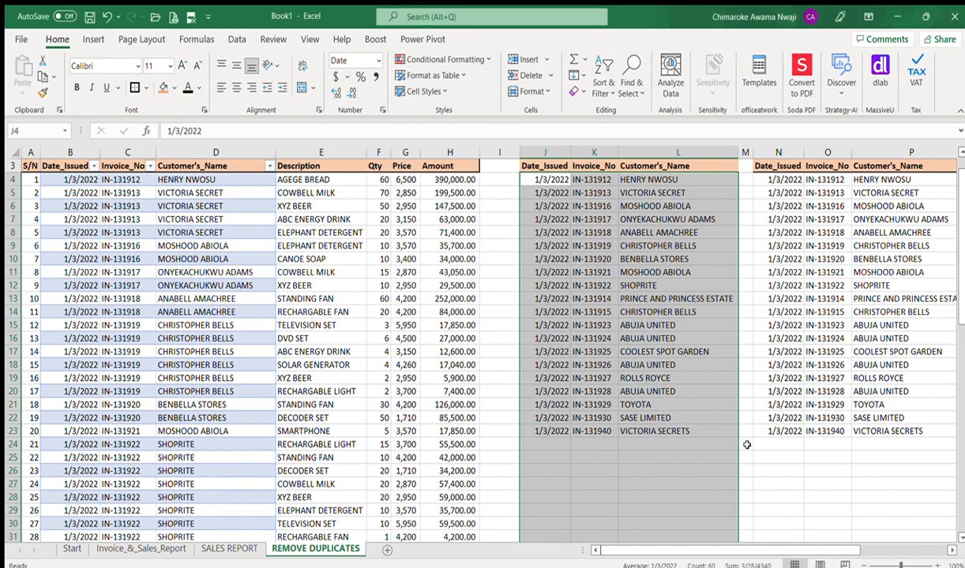
left_click(684, 430)
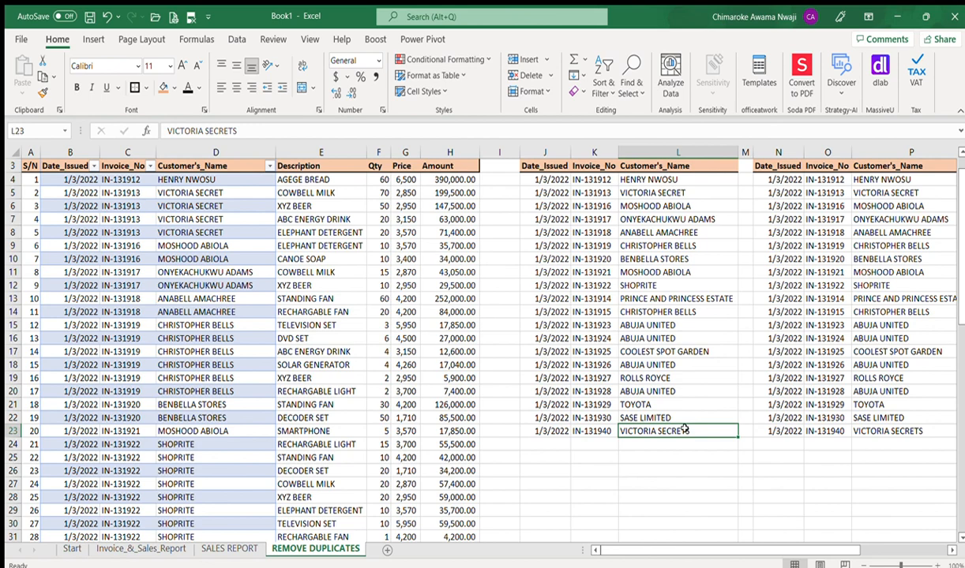
key("Left")
key("Left")
key("Right")
key("Right")
key("Right")
key("Right")
key("Right")
key("Right")
key("Right")
key("Right")
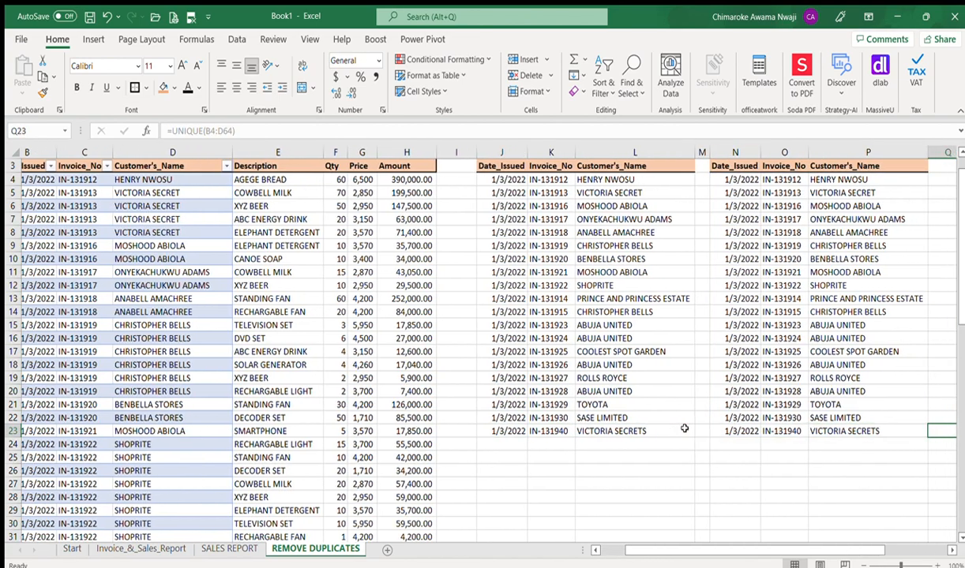
Step: Inspect the query table's dates, invoices and customers in R:T and refresh its results
key("Right")
key("Right")
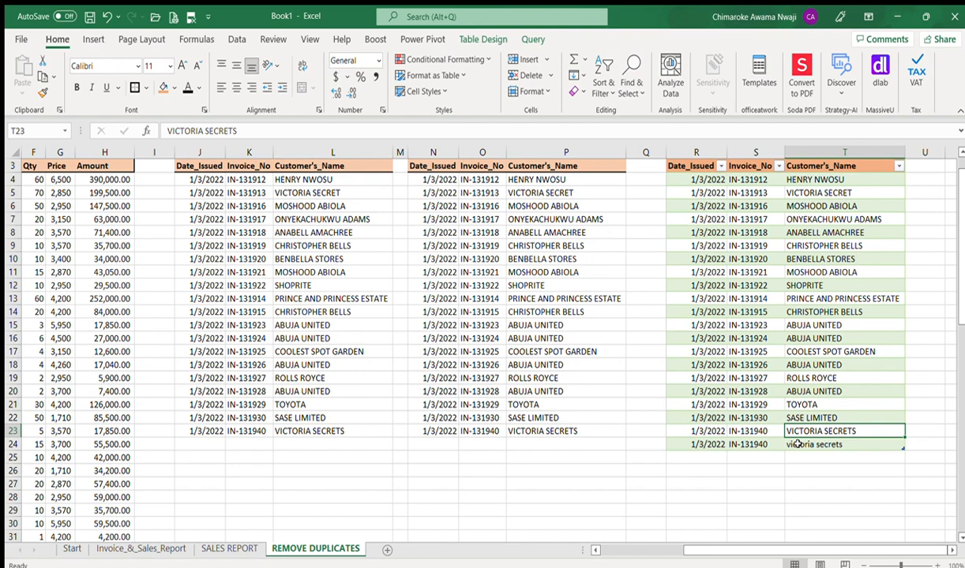
left_click(769, 287)
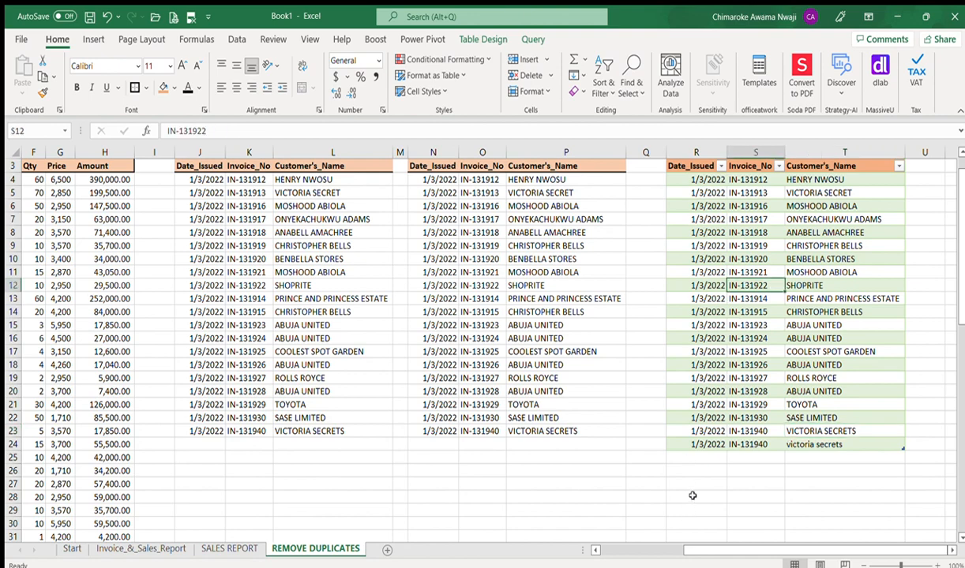
left_click(686, 202)
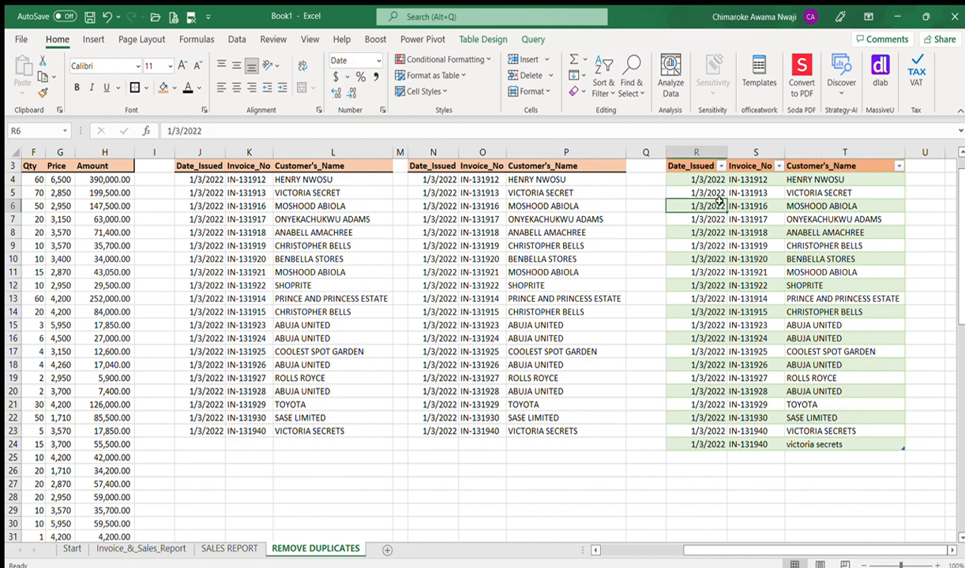
left_click(735, 166)
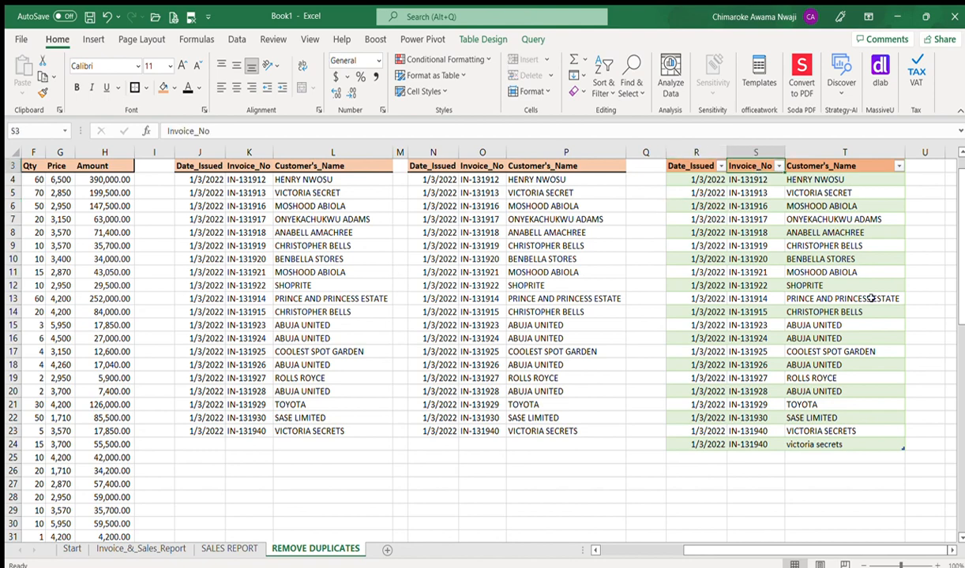
left_click(846, 260)
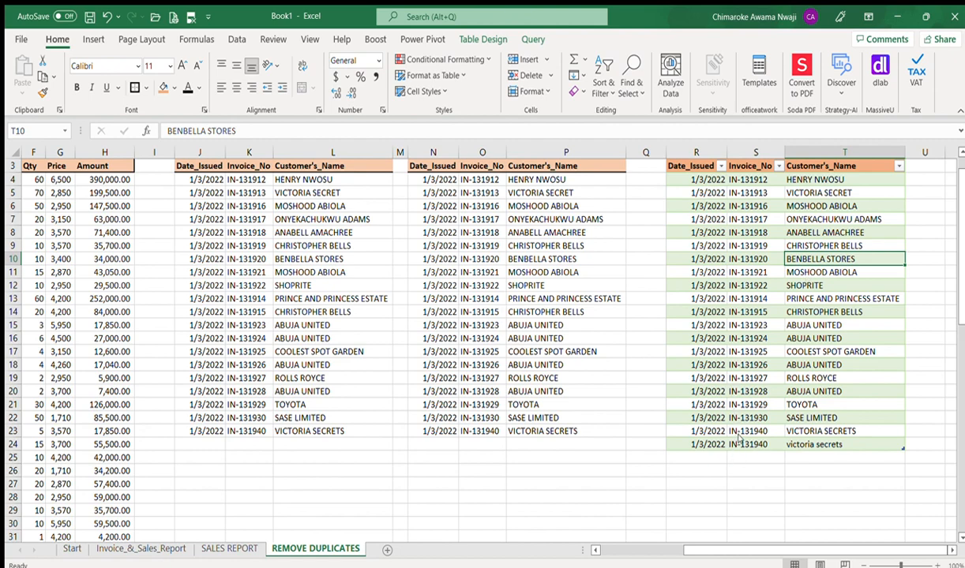
left_click(798, 276)
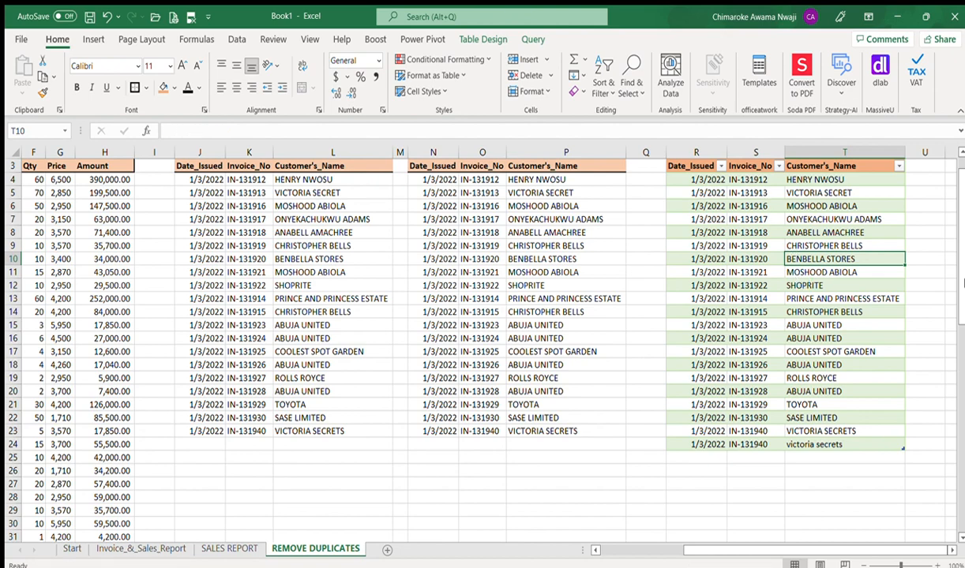
scroll(962, 284, "up", 1)
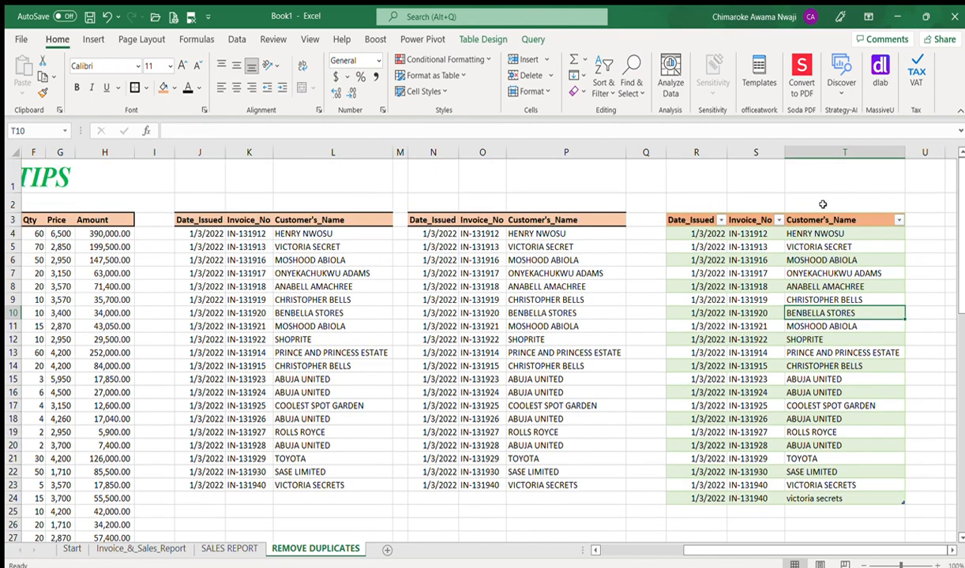
left_click(734, 220)
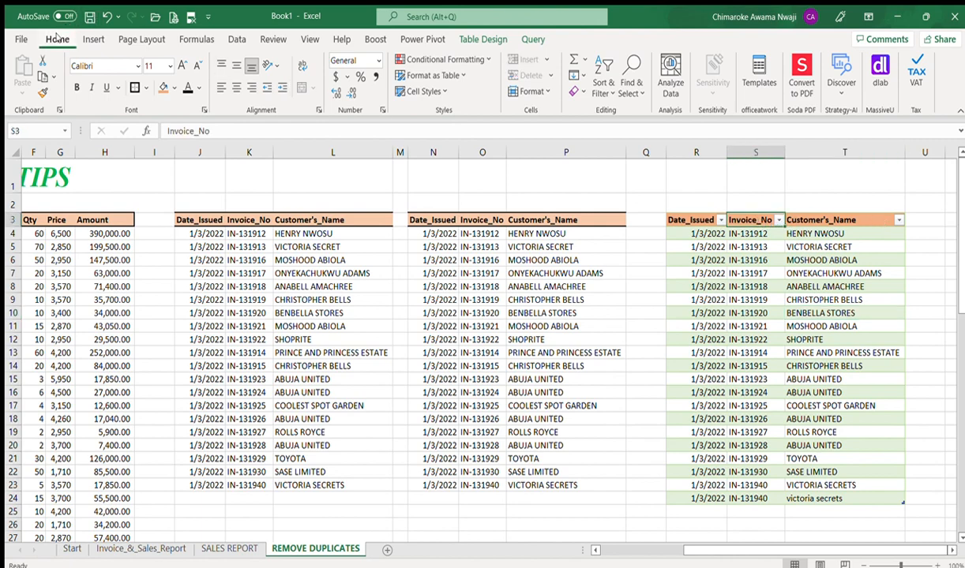
left_click(227, 39)
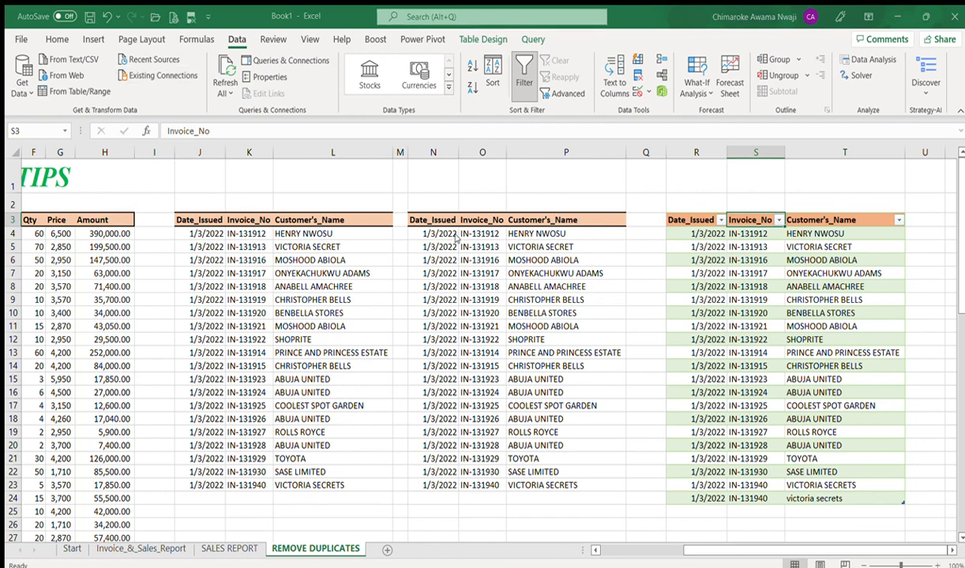
left_click(569, 442)
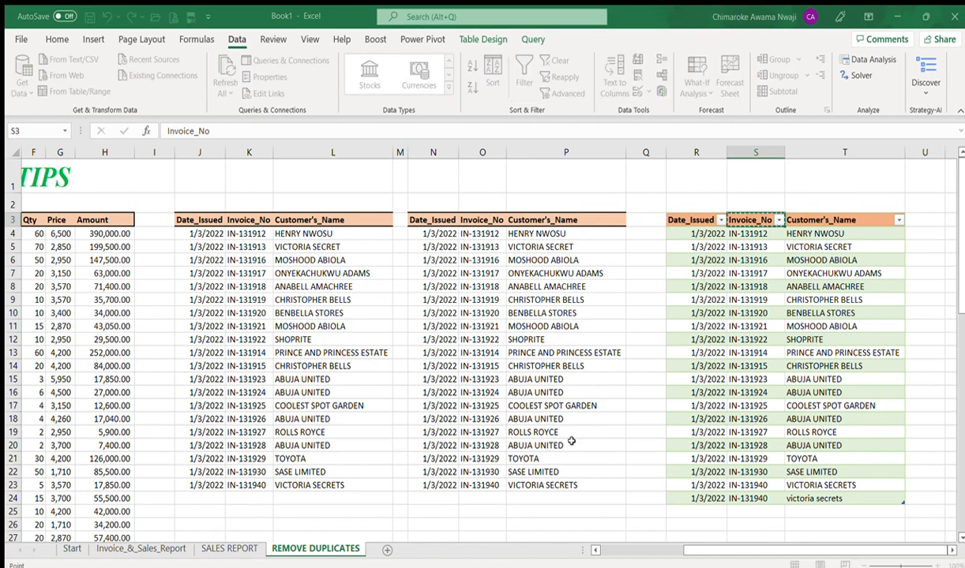
left_click(822, 297)
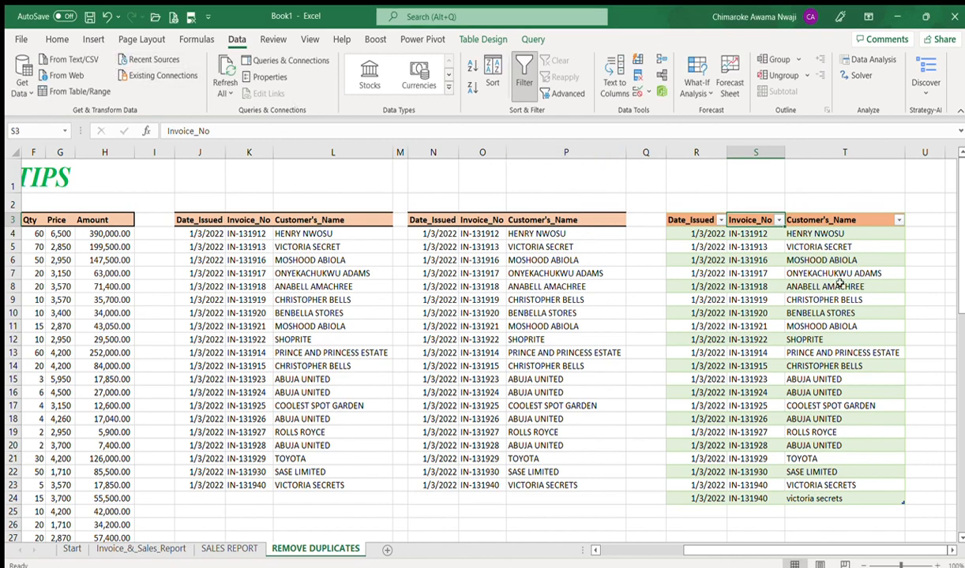
left_click(798, 284)
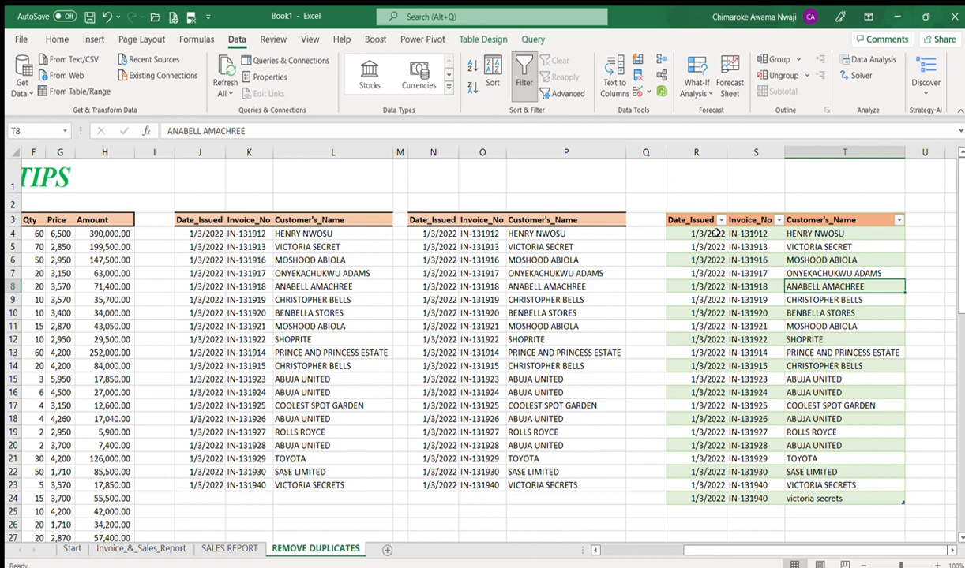
left_click(677, 220)
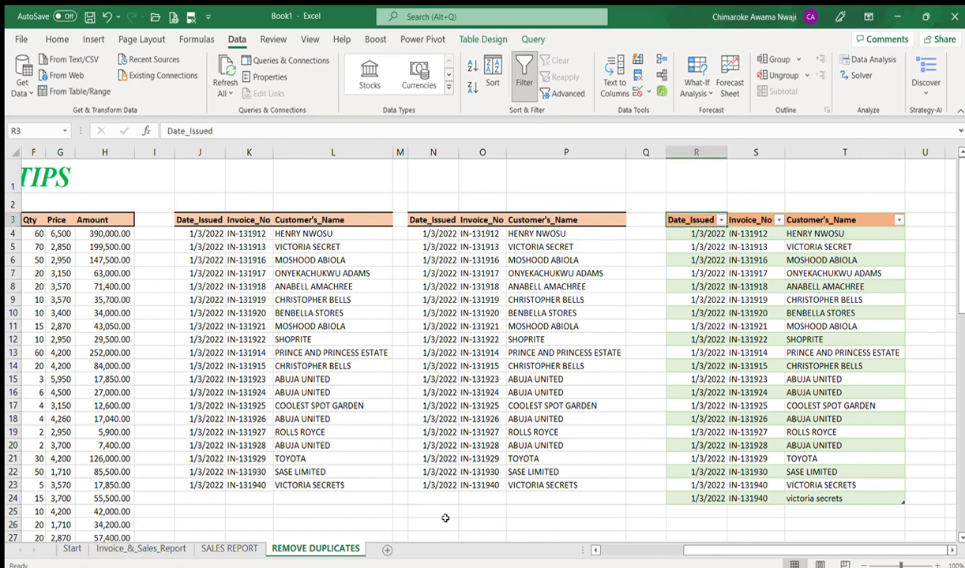
left_click_drag(721, 558, 581, 551)
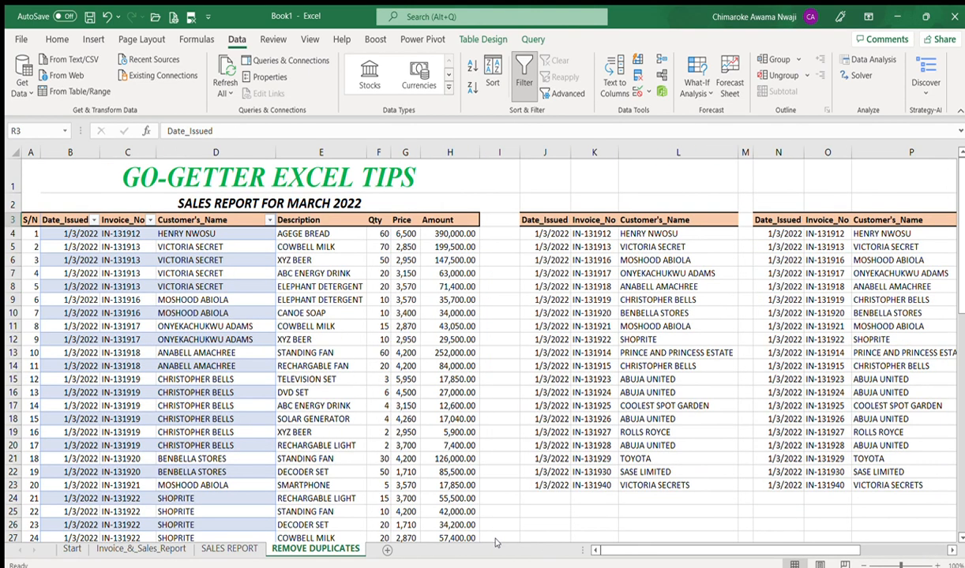
left_click(162, 375)
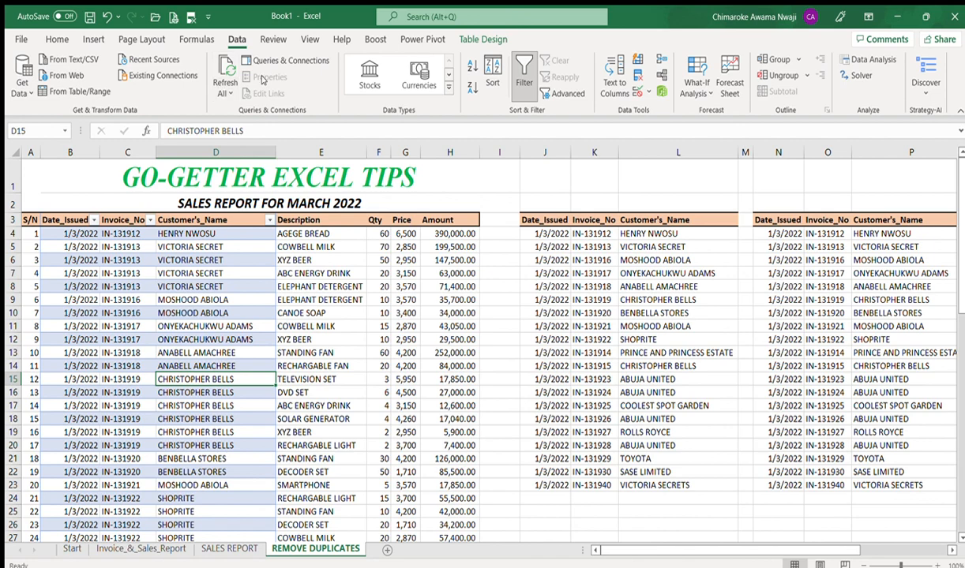
left_click(289, 61)
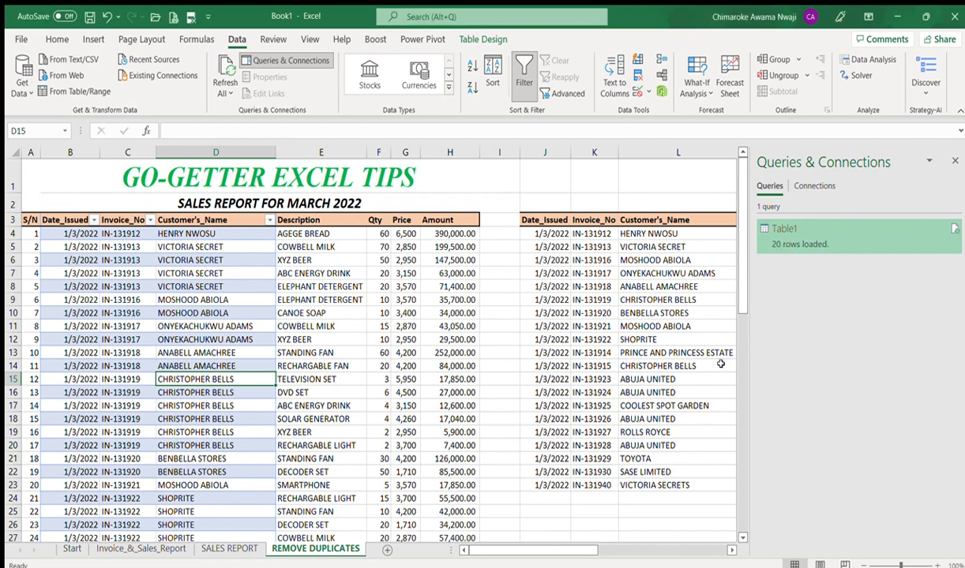
Step: Close the Queries & Connections pane now that Table1 shows 20 rows loaded
left_click(954, 161)
left_click_drag(838, 552, 920, 553)
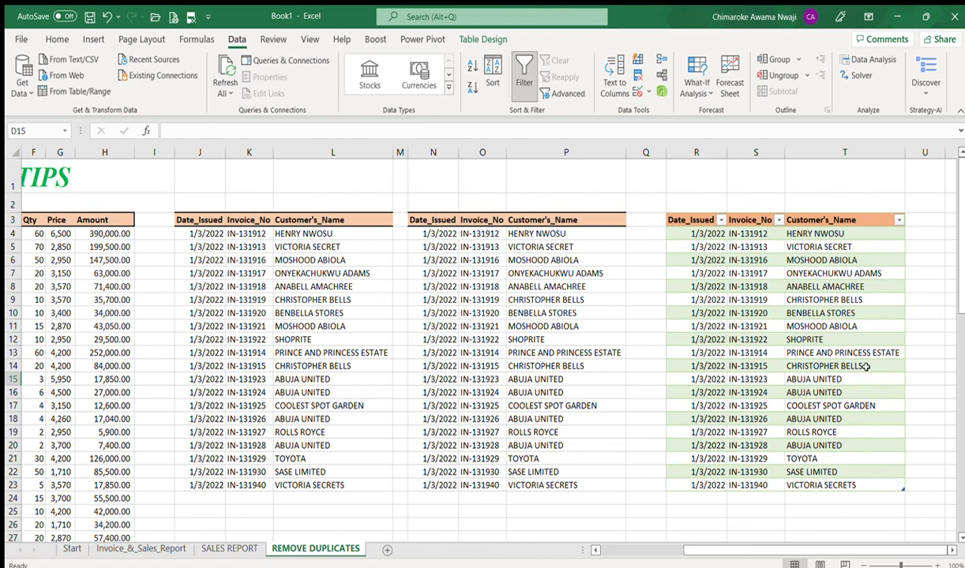
left_click(705, 499)
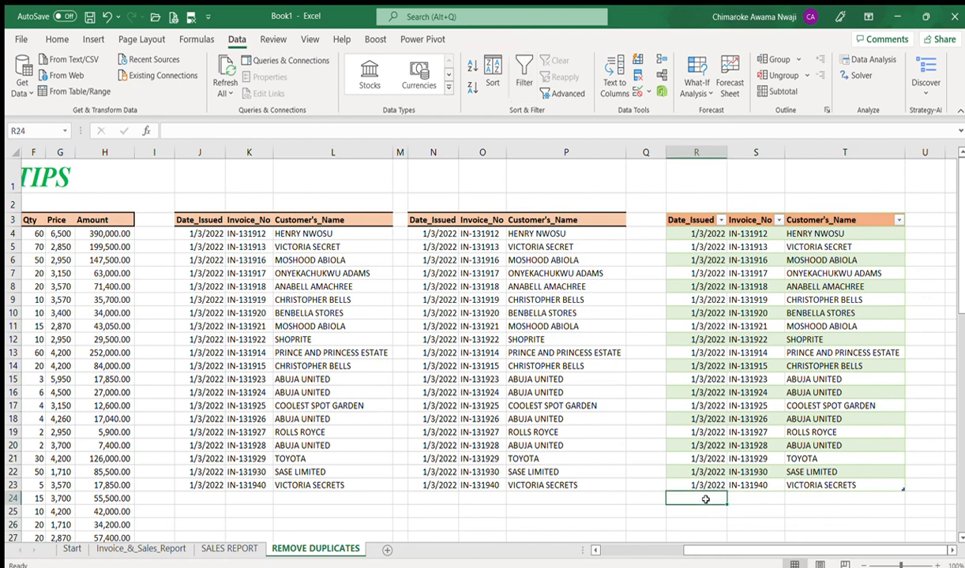
scroll(553, 510, "left", 5)
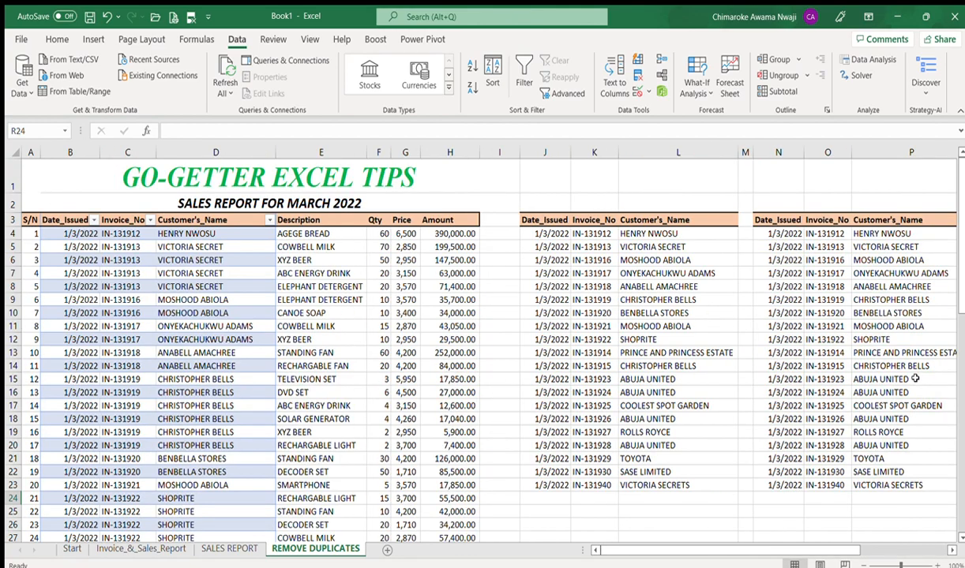
left_click_drag(961, 286, 963, 505)
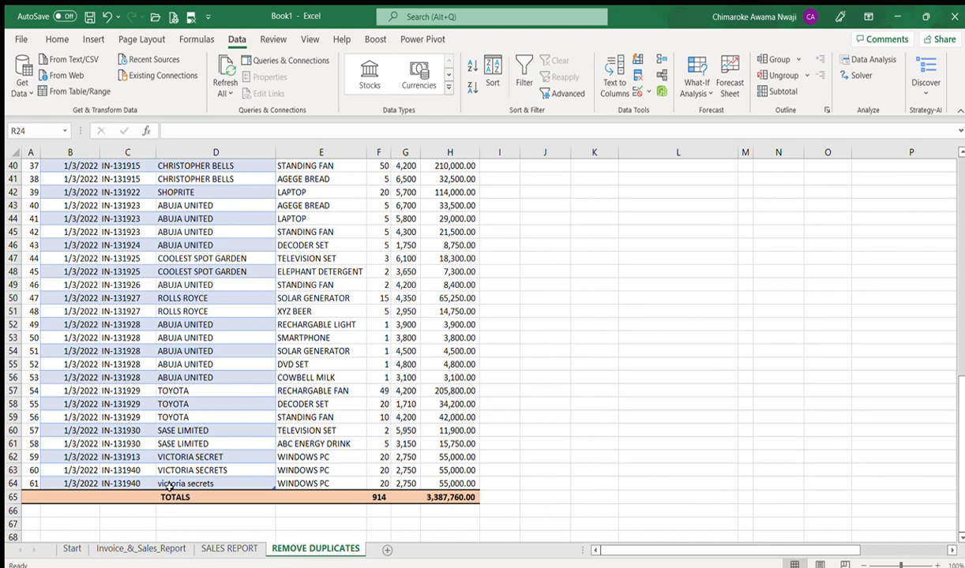
left_click_drag(820, 550, 889, 544)
left_click_drag(962, 476, 961, 261)
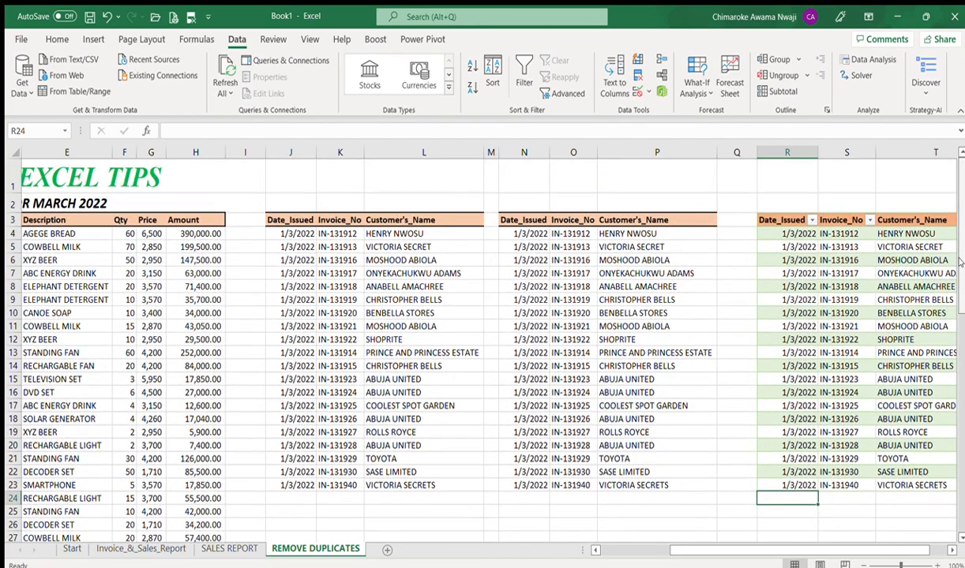
left_click_drag(892, 549, 916, 547)
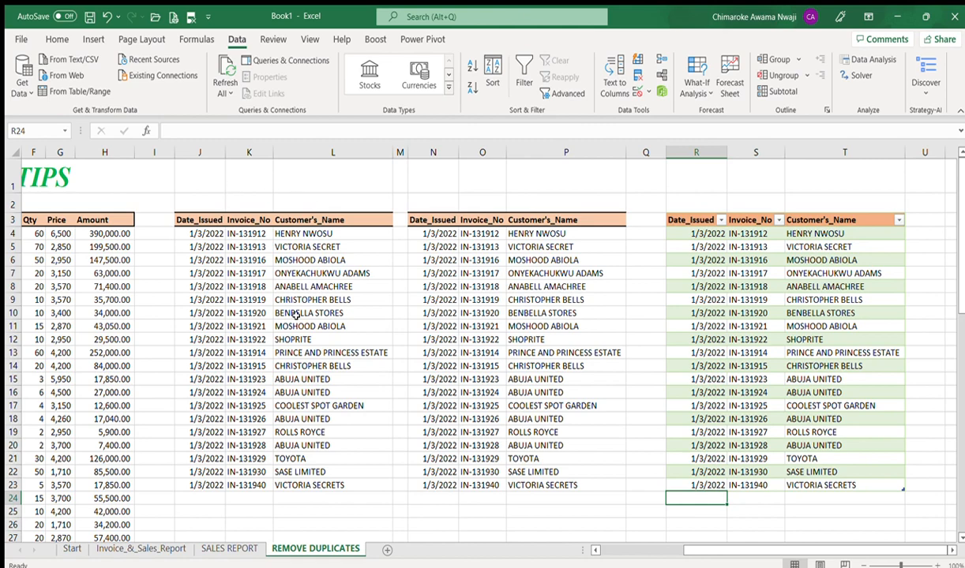
left_click(411, 232)
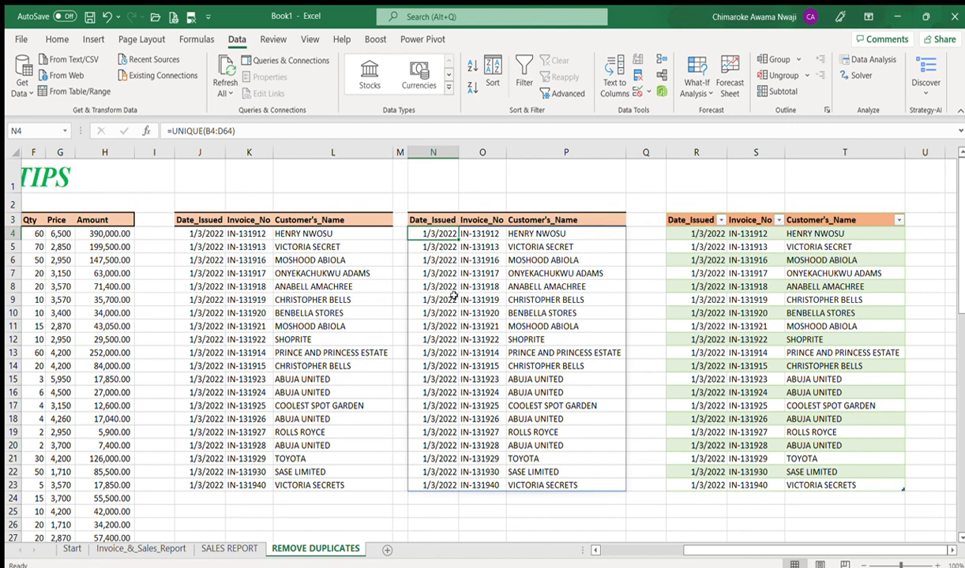
left_click(194, 231)
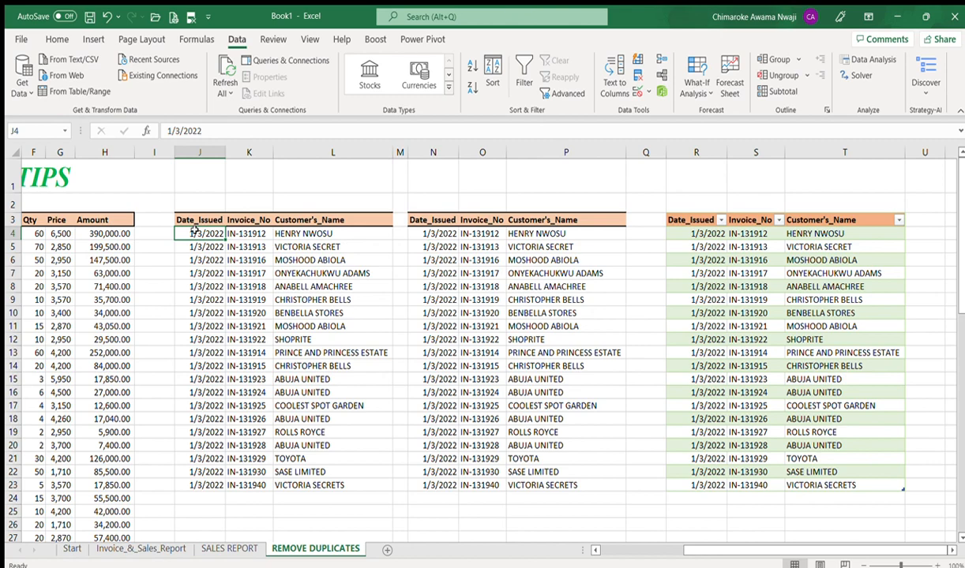
key("ctrl+shift+Right")
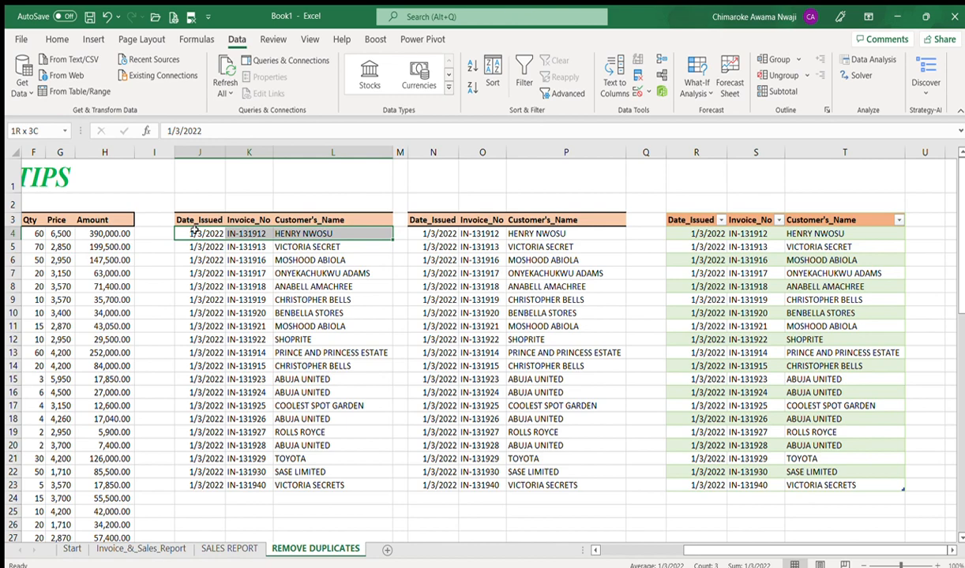
key("ctrl+shift+Down")
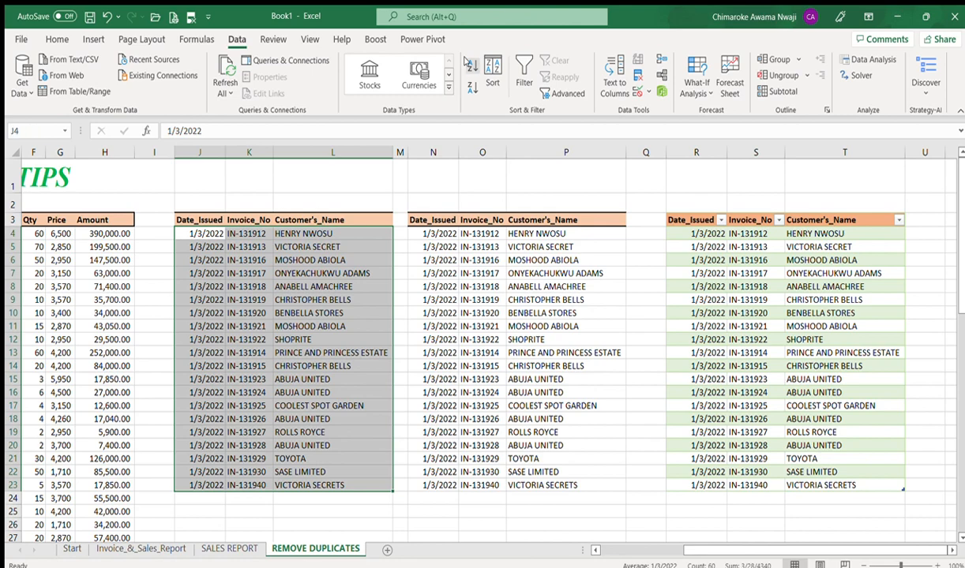
left_click(213, 234)
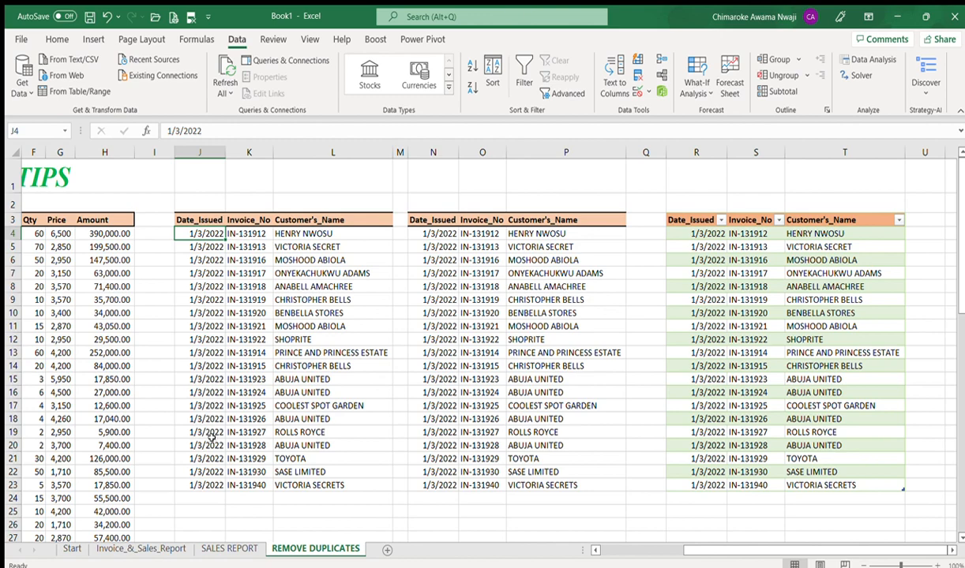
left_click(251, 234)
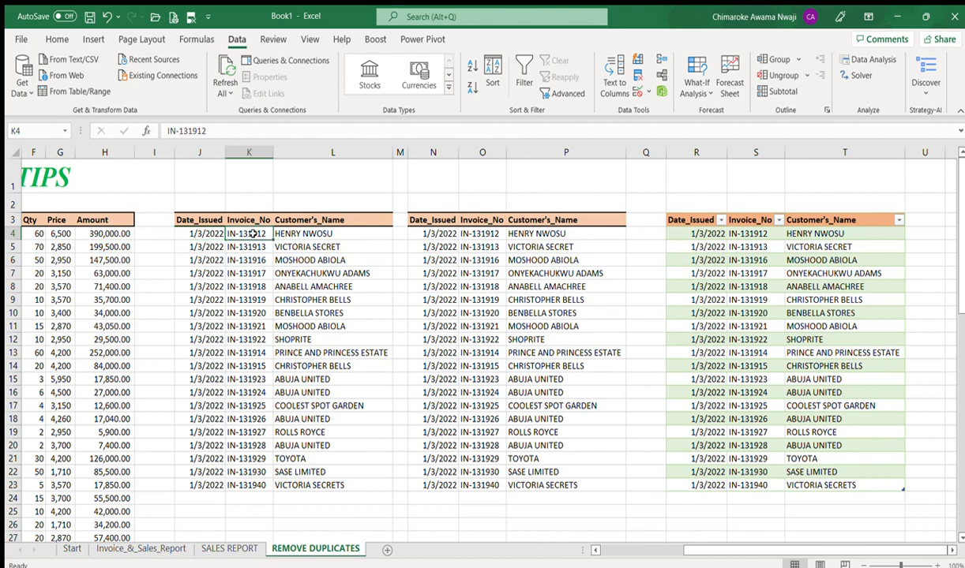
key("Down")
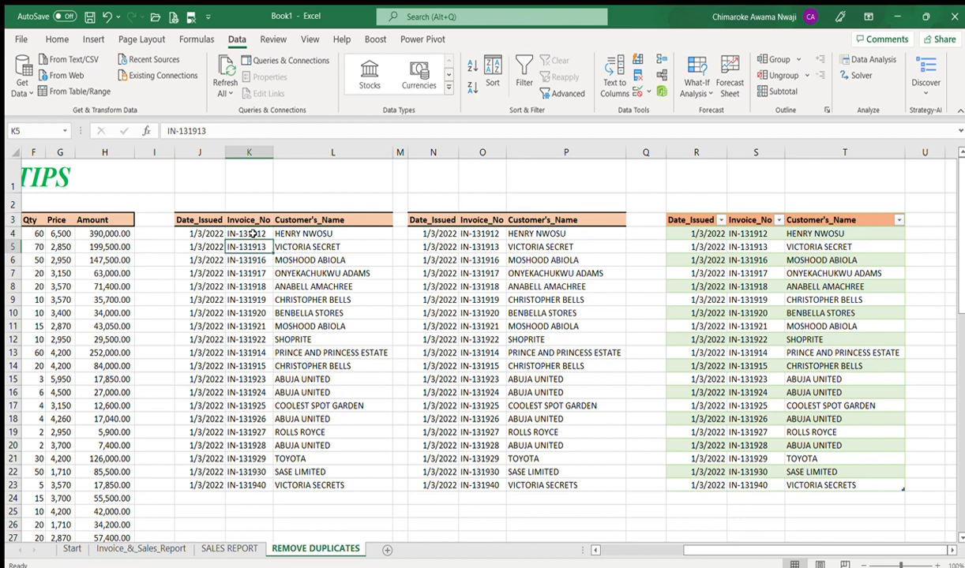
key("Down")
key("Down")
key("Up")
key("Up")
key("Up")
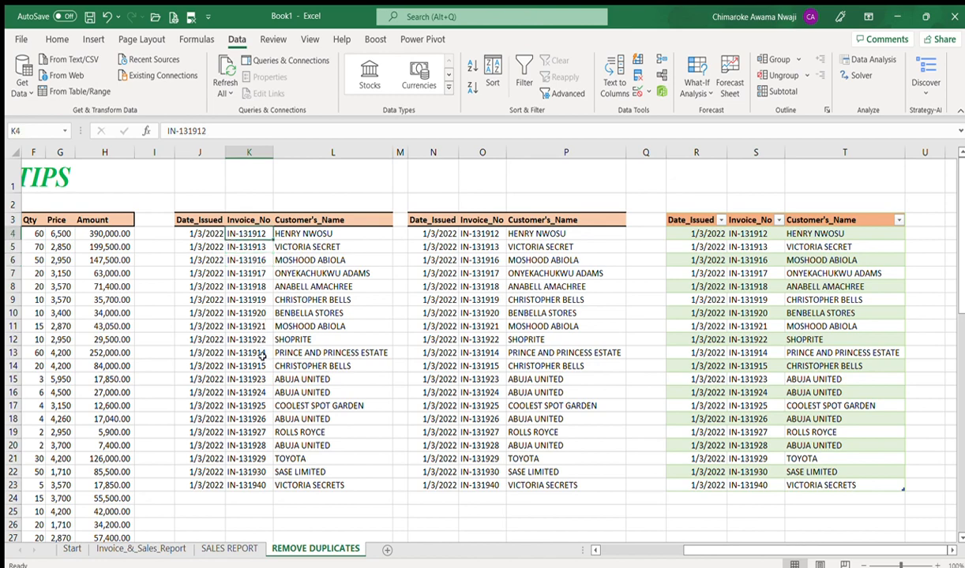
left_click(195, 234)
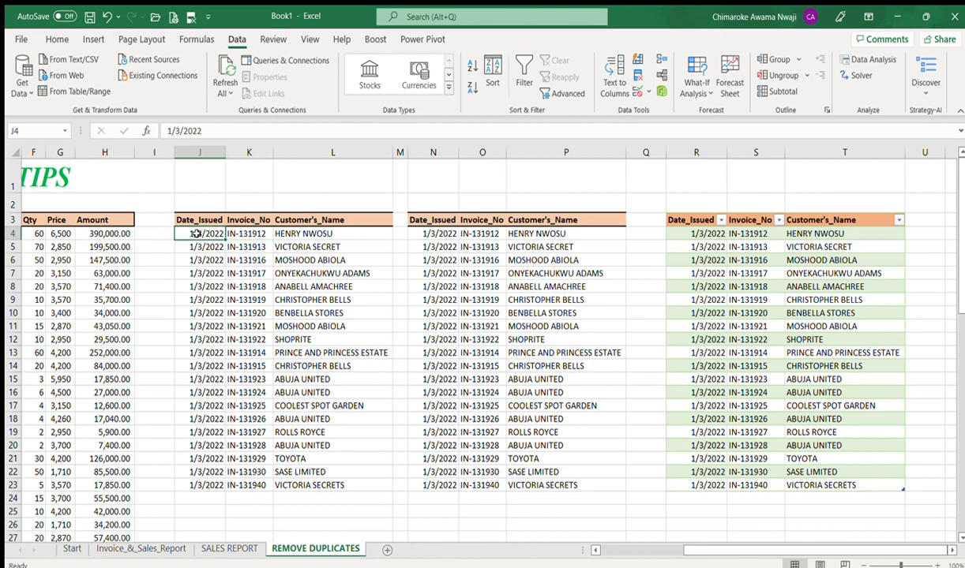
key("ctrl+shift+Right")
key("ctrl+shift+Down")
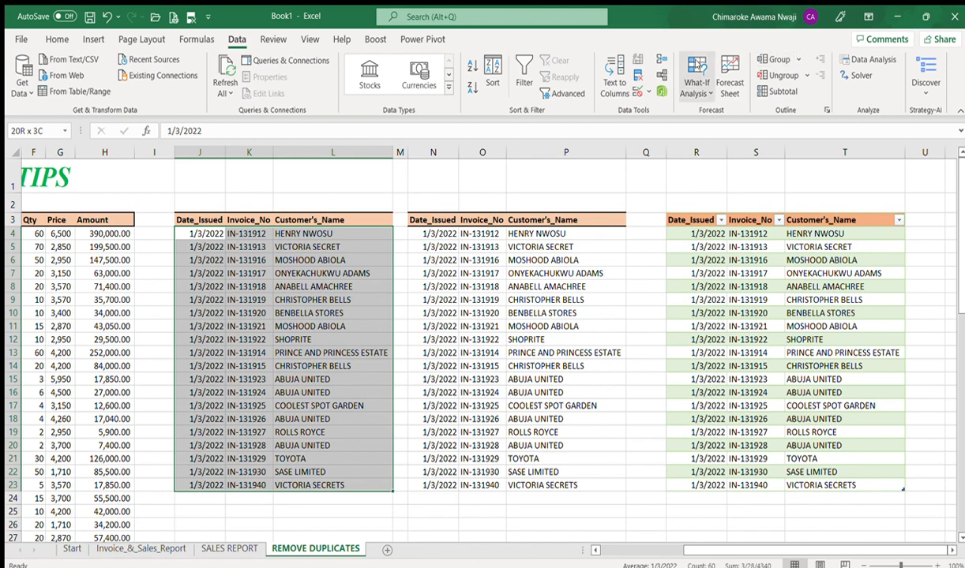
left_click(56, 37)
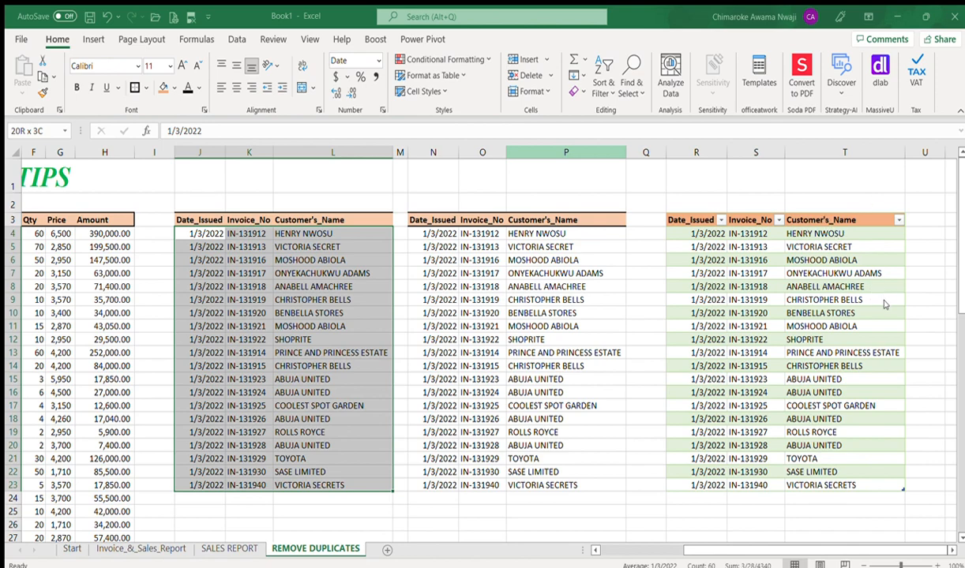
Step: Sort J4:L23 by invoice number ascending and confirm it ends at IN-131940
key("ctrl+z")
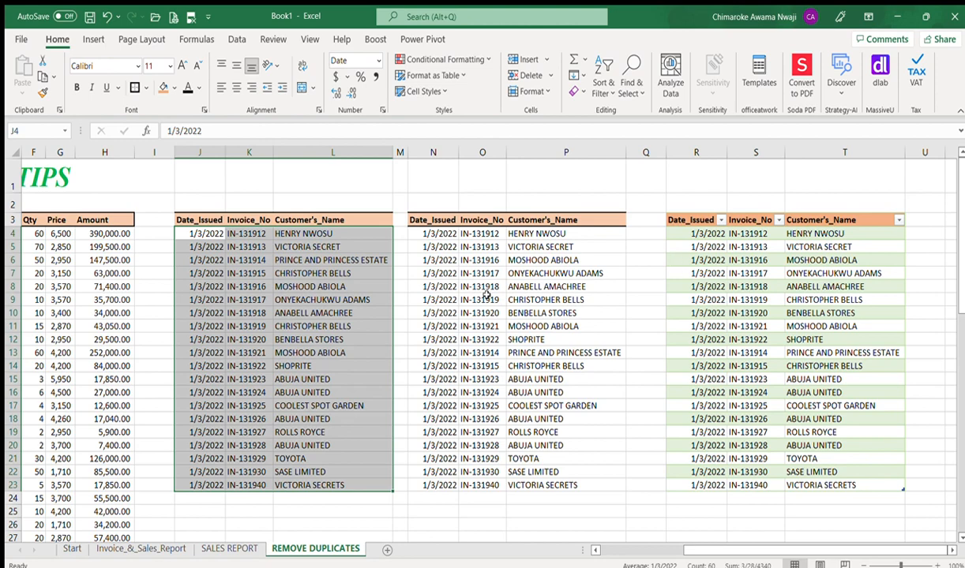
left_click(251, 233)
key("Down")
key("Down")
key("Down")
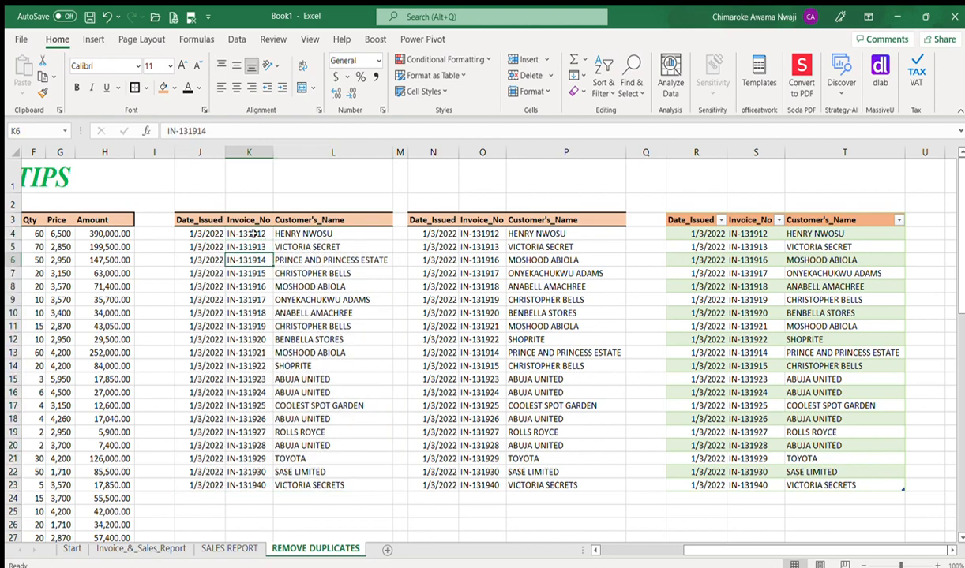
key("Down")
key("Down")
key("Down")
key("Down")
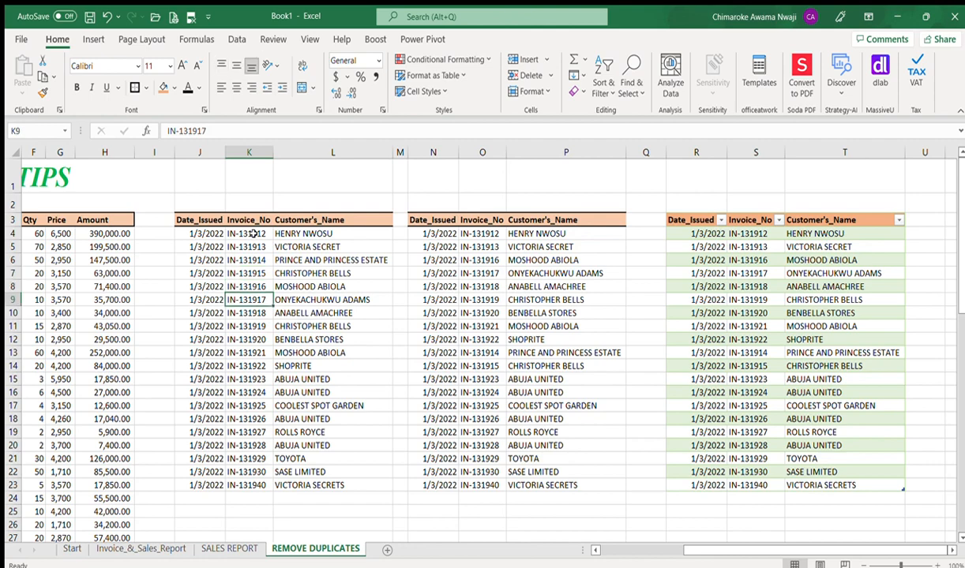
key("Down")
key("Down")
key("Down")
key("Down")
key("Down")
key("Down")
key("Down")
key("Down")
key("Down")
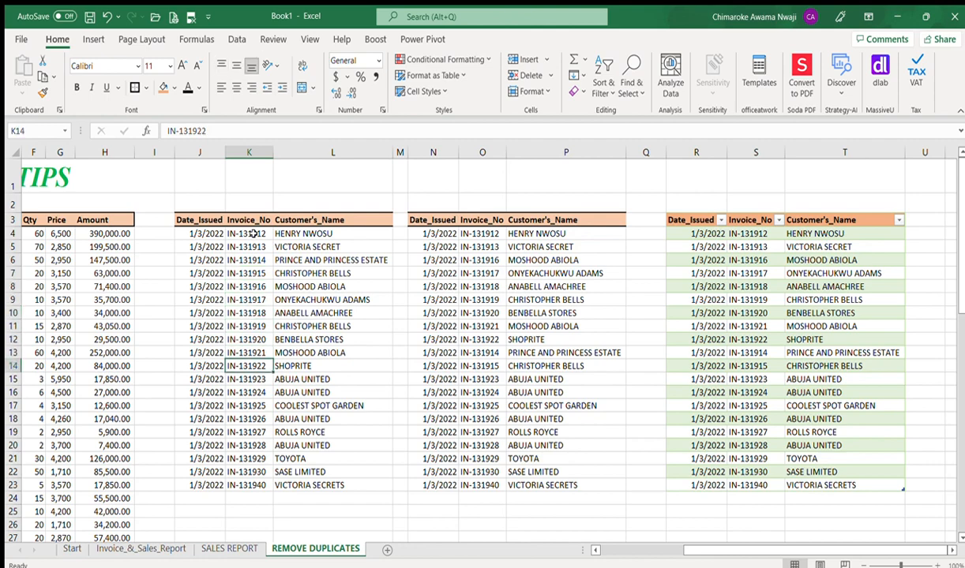
key("Down")
key("Down")
key("Down")
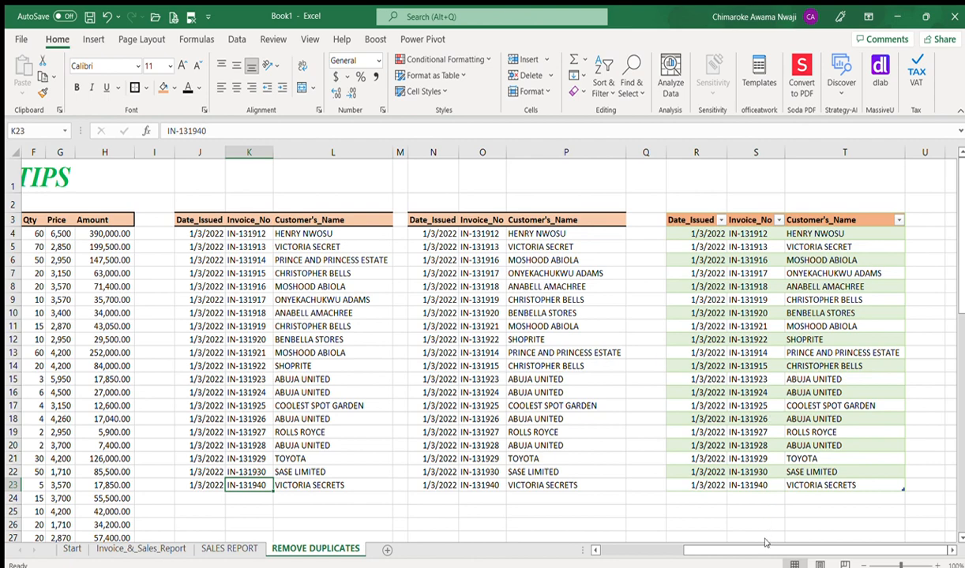
left_click_drag(764, 550, 620, 550)
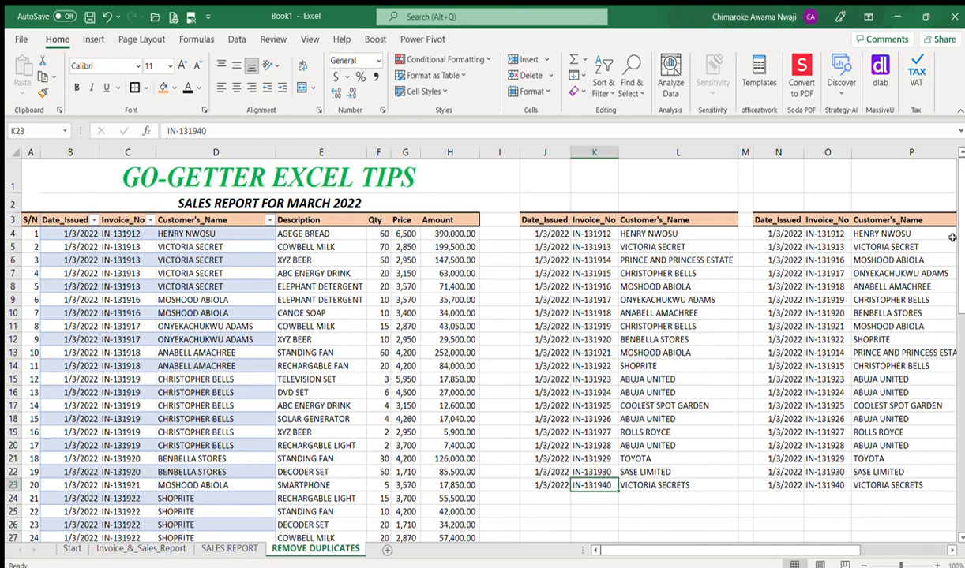
Step: Change C64's invoice from IN-131940 to IN-131931 and view the UNIQUE results
scroll(958, 247, "down", 13)
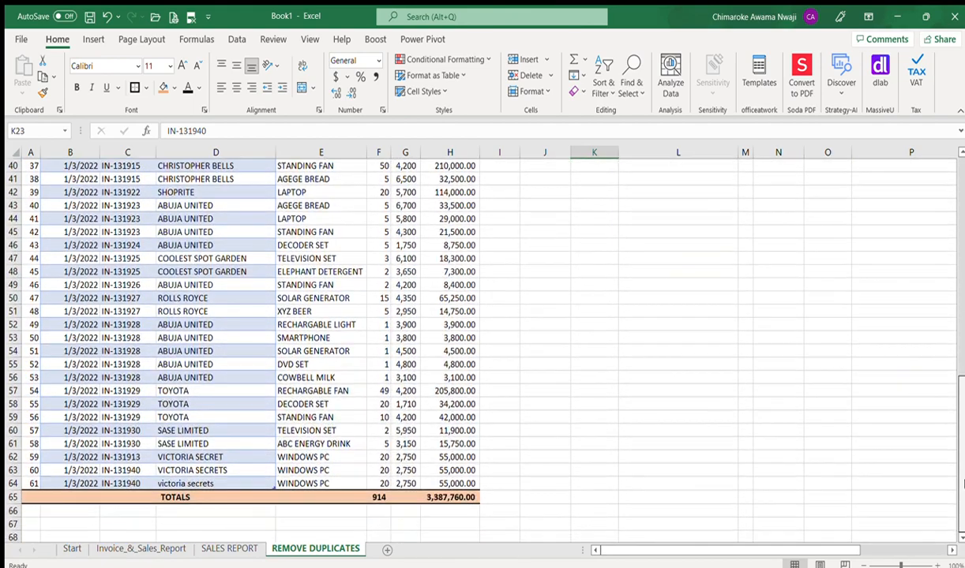
left_click(115, 481)
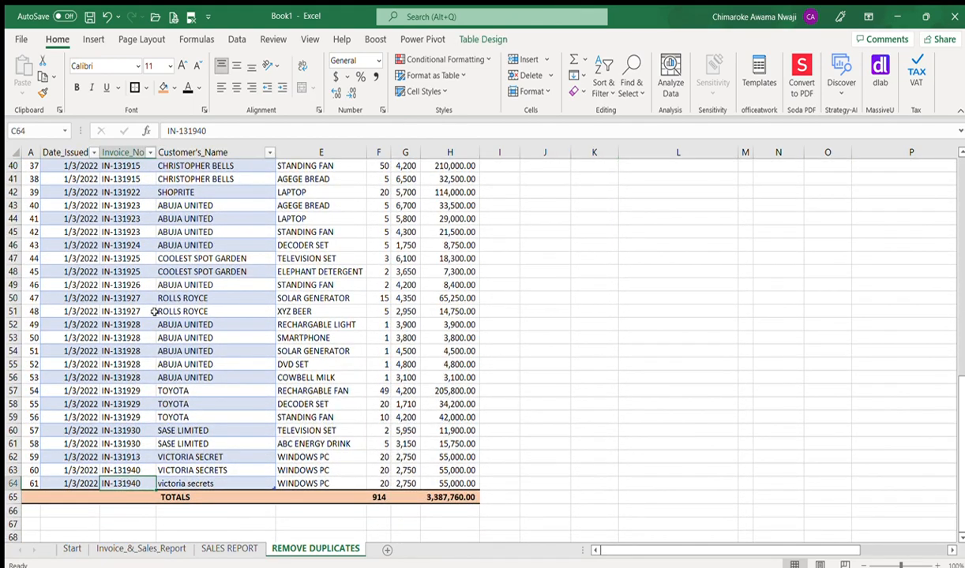
left_click(207, 132)
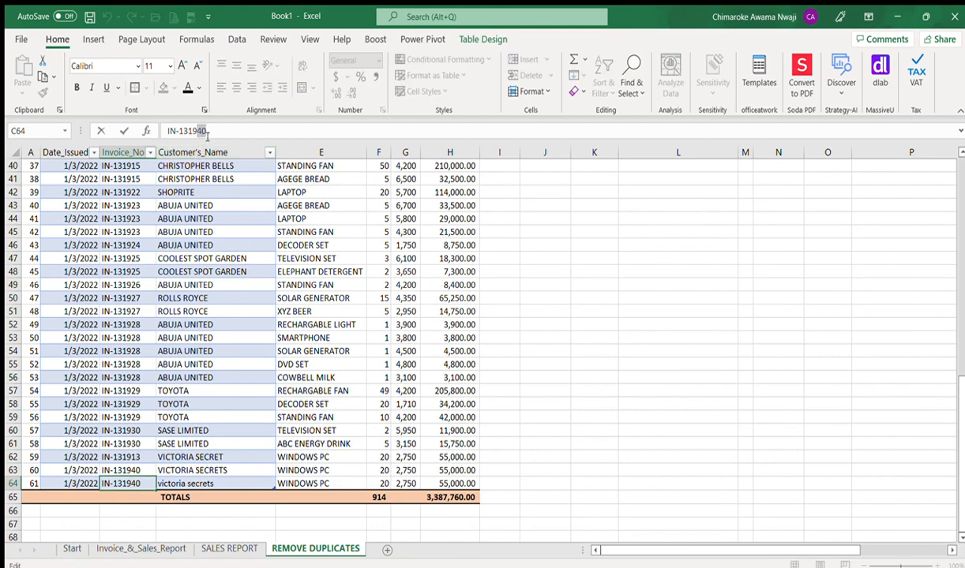
type("31")
key("Return")
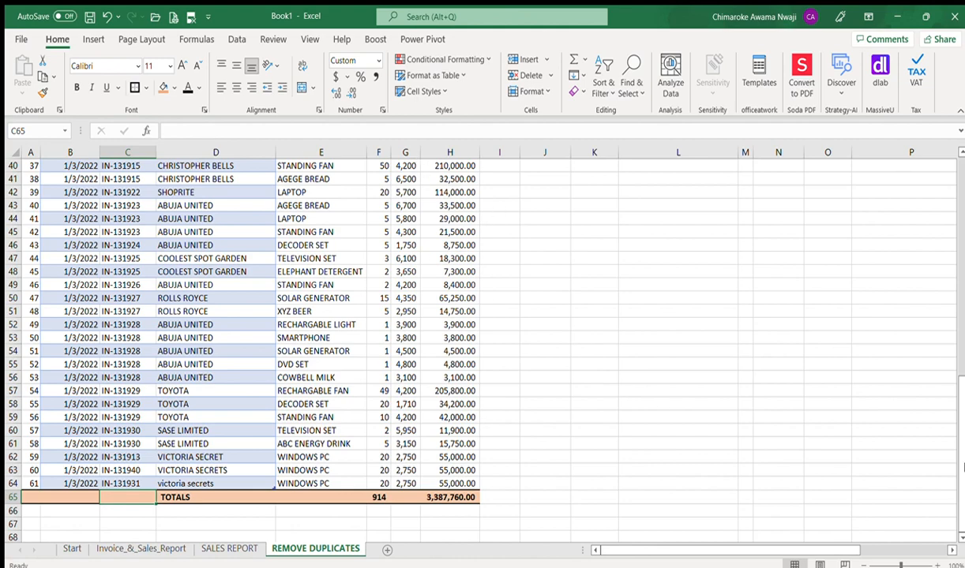
scroll(916, 454, "up", 8)
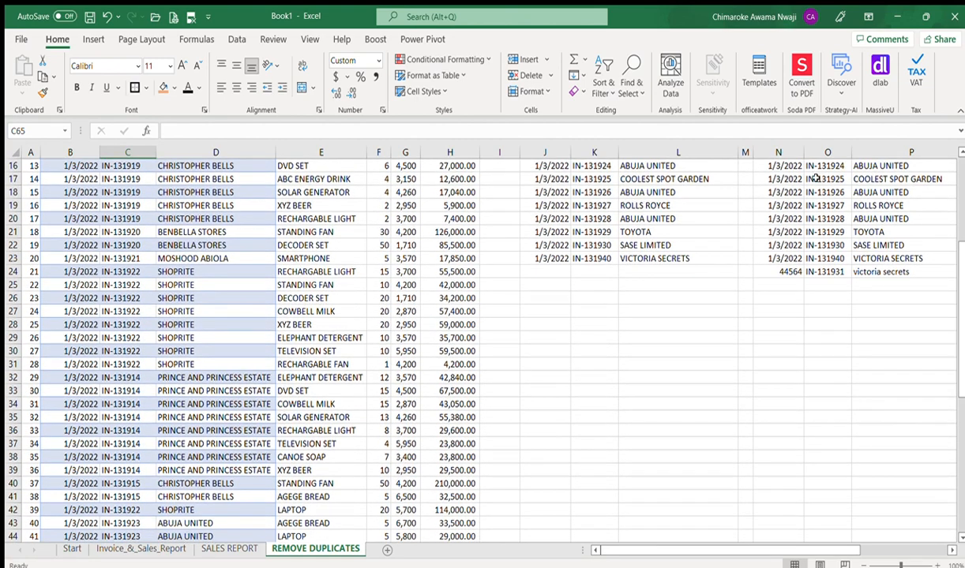
Step: Fill N22's date format down to N24 so the new row shows 1/3/2022
left_click(789, 270)
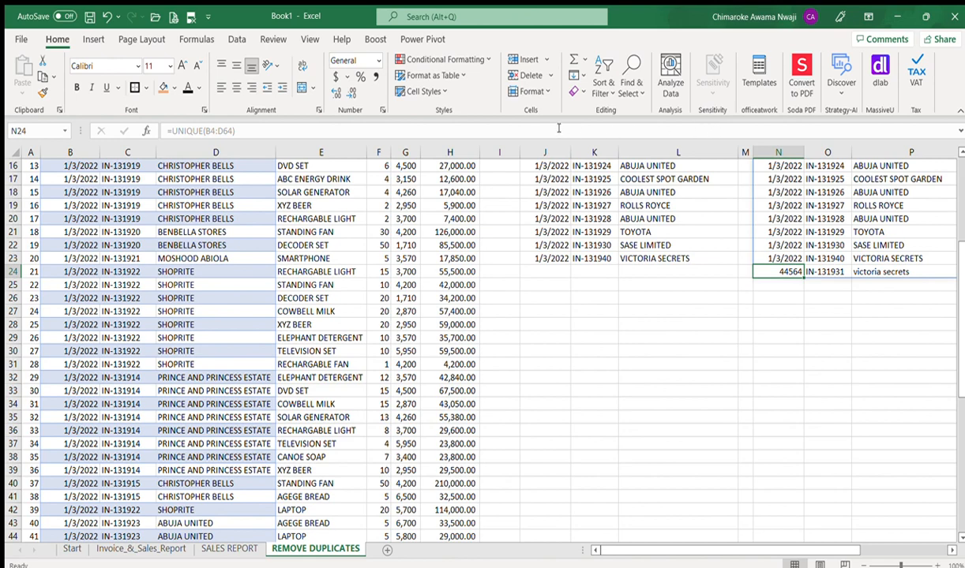
left_click(776, 243)
key("shift+Down")
key("shift+Down")
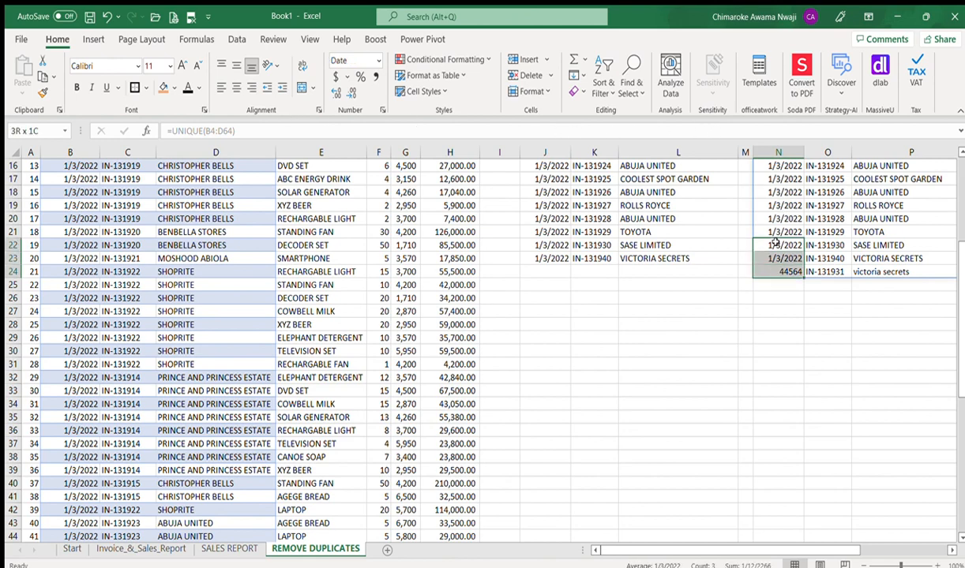
key("ctrl+d")
Step: Check the new row's invoice and customer in O24:P24, then move to the query table
key("Up")
key("Down")
key("Down")
key("Down")
key("Right")
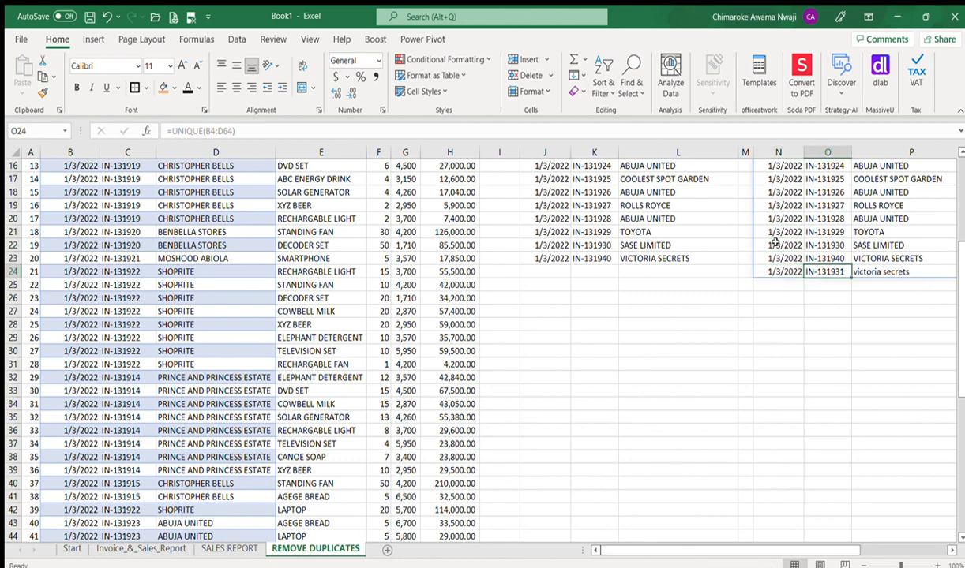
key("Right")
key("Right")
key("Up")
key("Up")
key("Down")
key("Down")
key("Left")
key("Left")
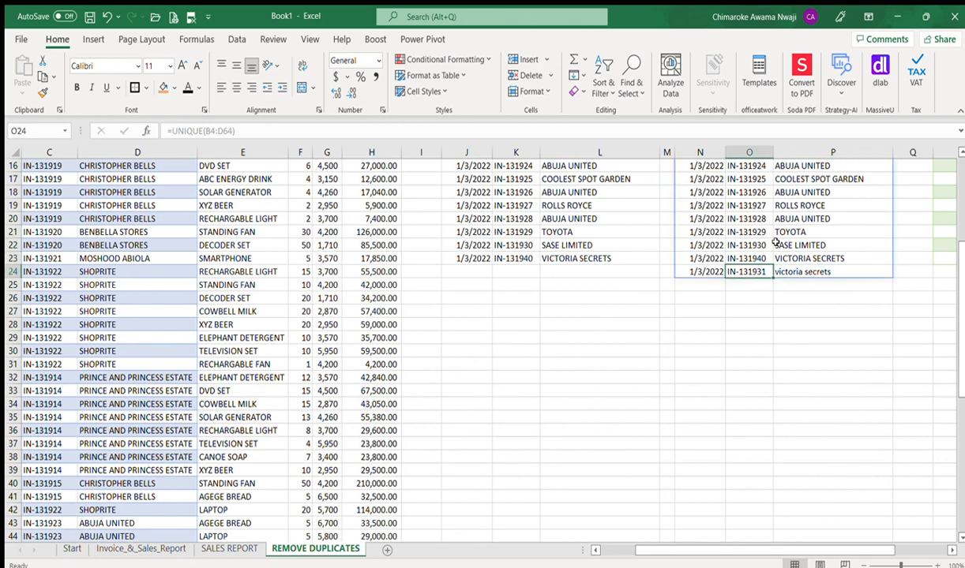
key("Up")
key("Down")
key("Down")
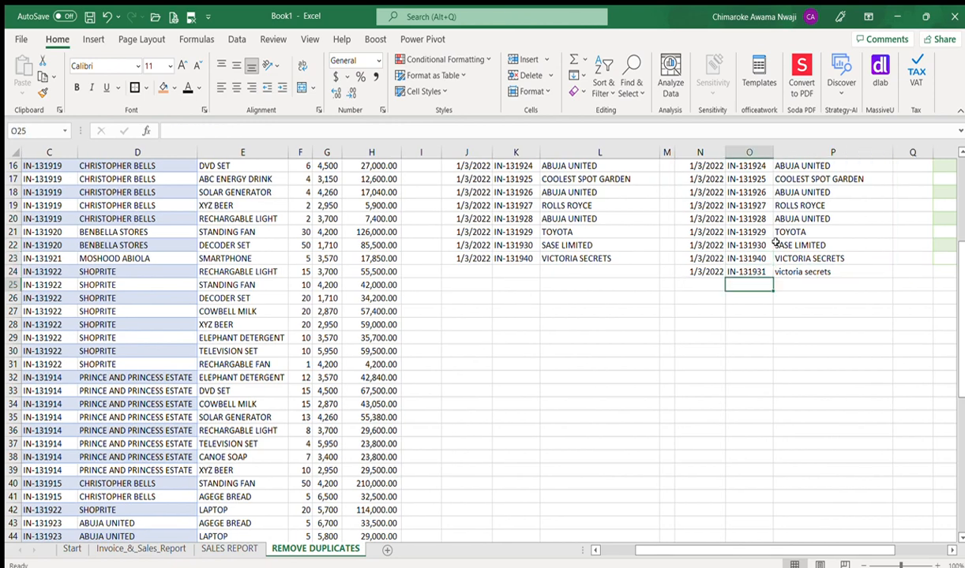
key("Right")
key("Up")
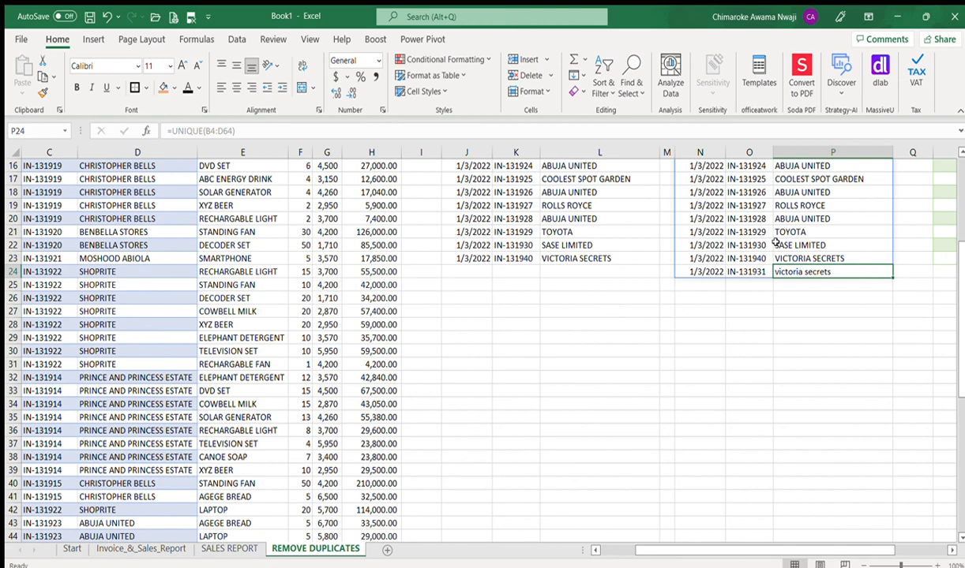
key("Right")
key("Right")
key("Right")
key("Right")
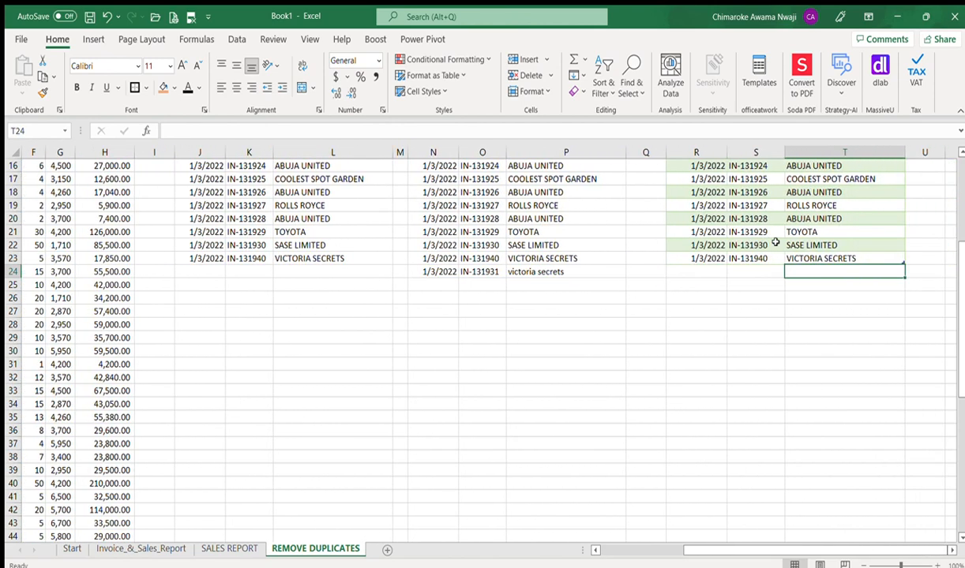
Step: Refresh the Power Query table so it adds the 1/3/2022 IN-131931 VICTORIA SECRETS row
left_click(762, 204)
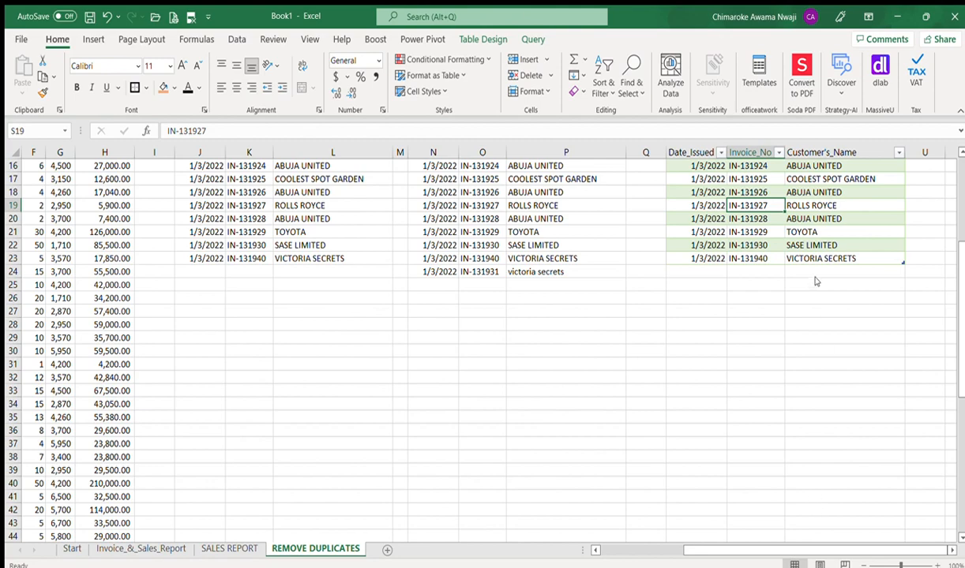
key("alt+F5")
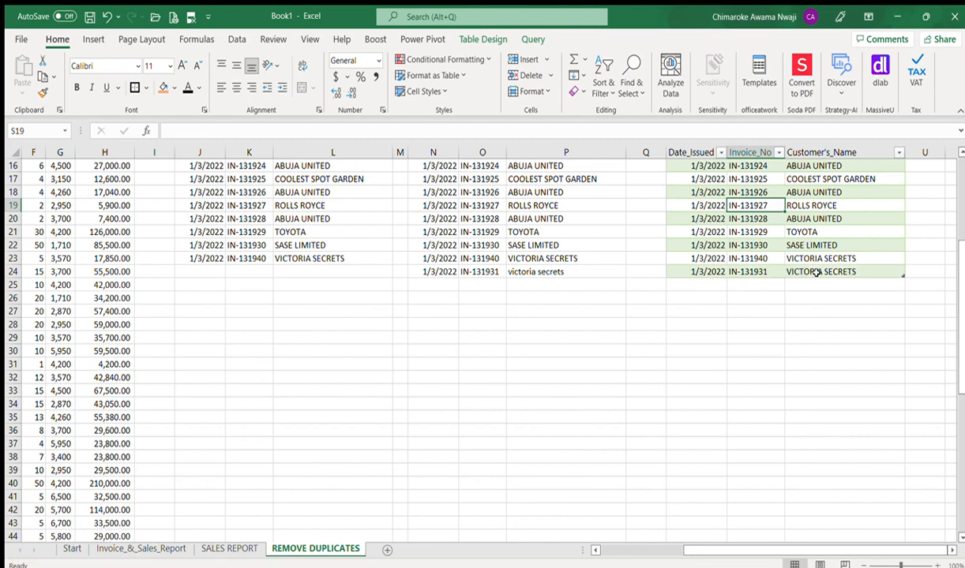
left_click(810, 310)
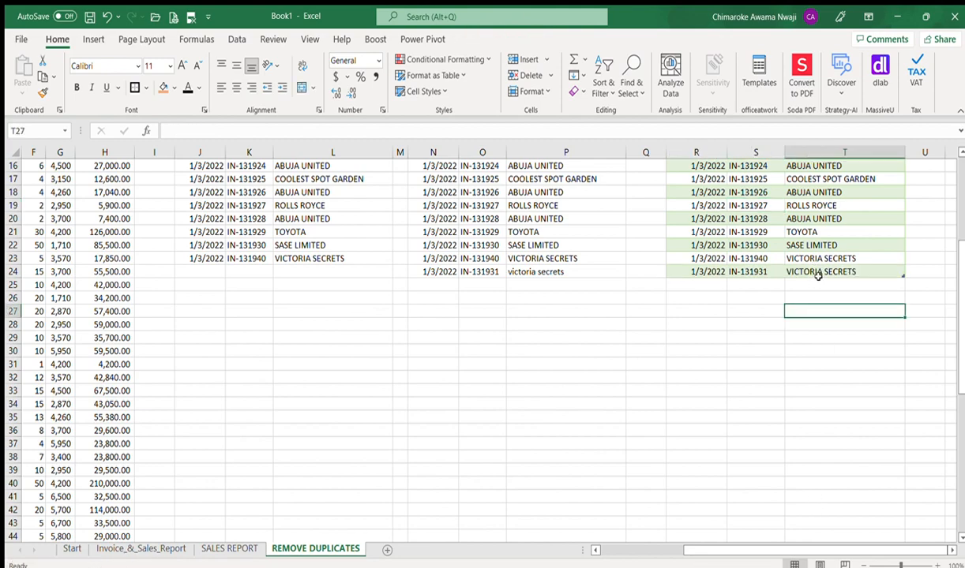
Step: Check invoice IN-131940 in the deduplicated list, then jump back to cell A1
left_click(258, 258)
key("Left")
key("Left")
key("Up")
key("Up")
key("Up")
key("Up")
key("Up")
key("ctrl+Home")
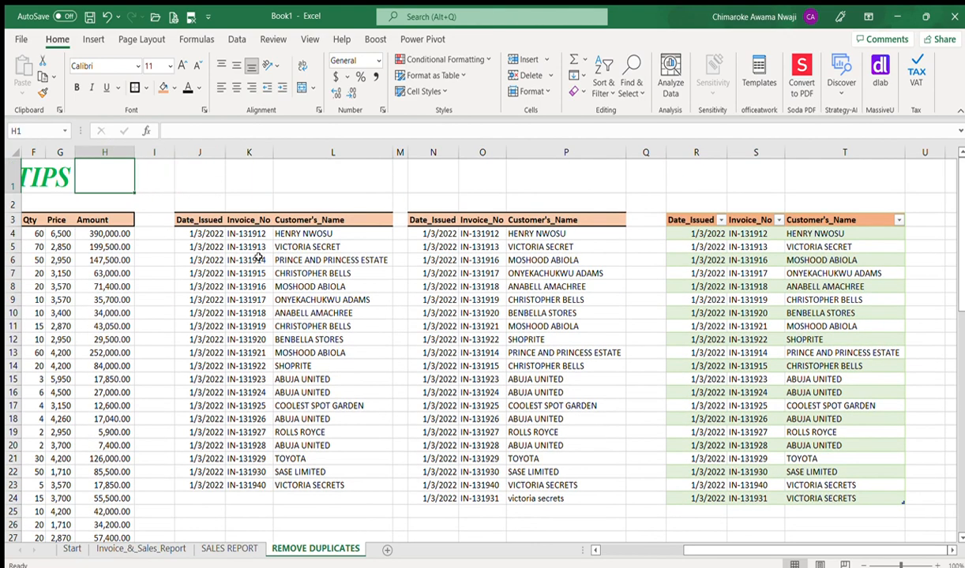
Step: Copy the Date_Issued, Invoice_No and Customer's_Name data B4:D64 and paste it at J4
key("Down")
key("Down")
key("Down")
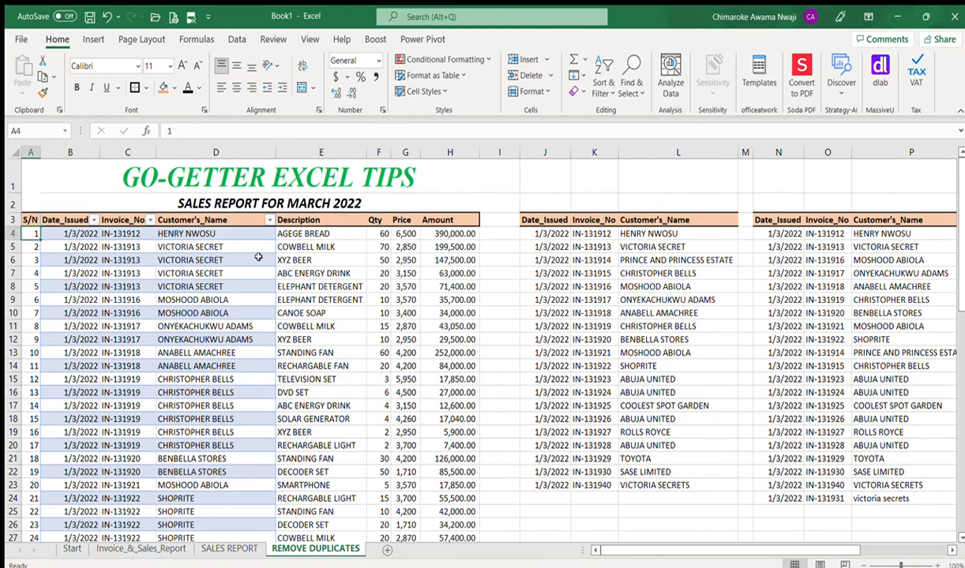
key("Right")
key("shift+Right")
key("shift+Right")
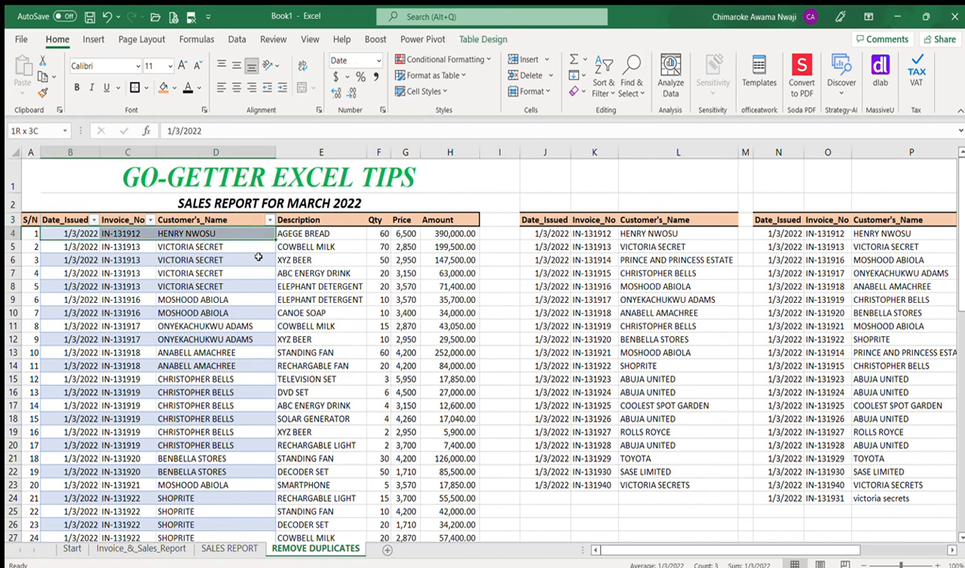
key("ctrl+shift+Down")
key("ctrl+c")
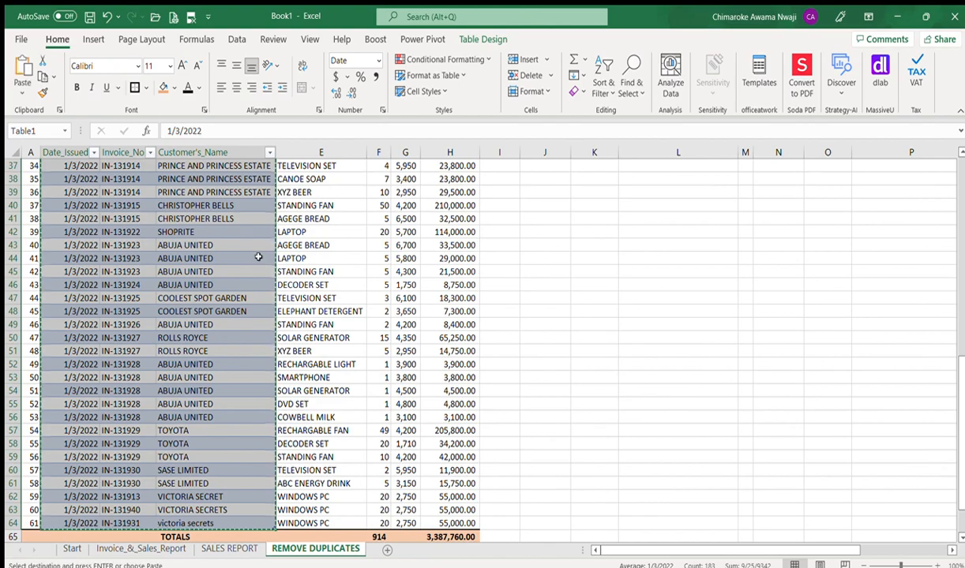
key("Right")
key("Right")
key("Right")
key("Right")
key("Right")
key("Right")
key("Right")
key("Right")
key("Right")
key("Up")
key("Down")
key("Left")
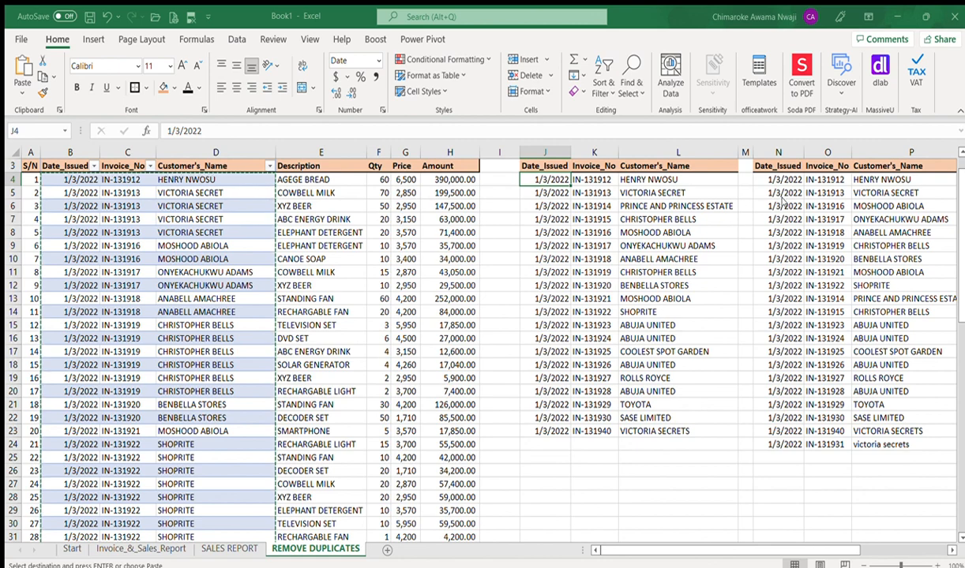
key("ctrl+v")
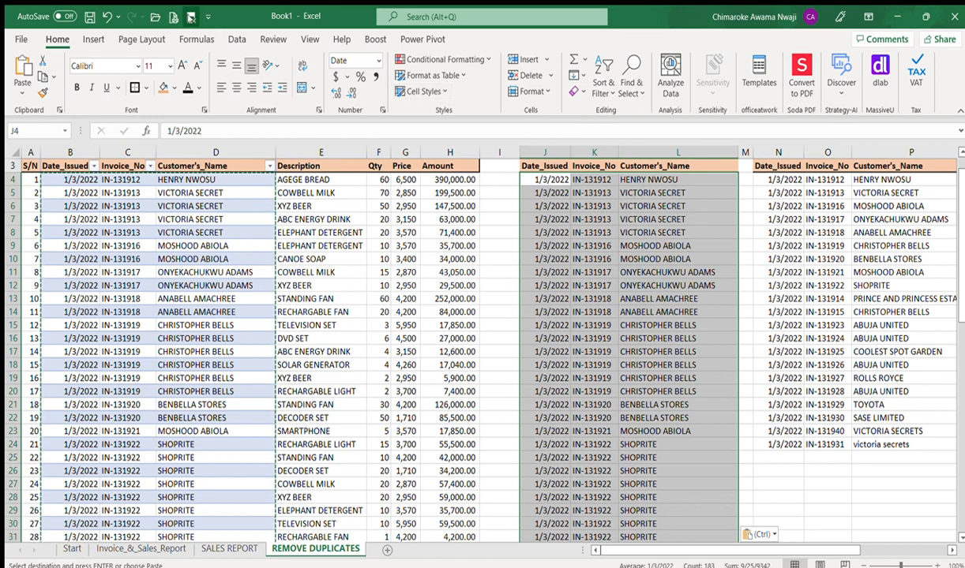
key("Escape")
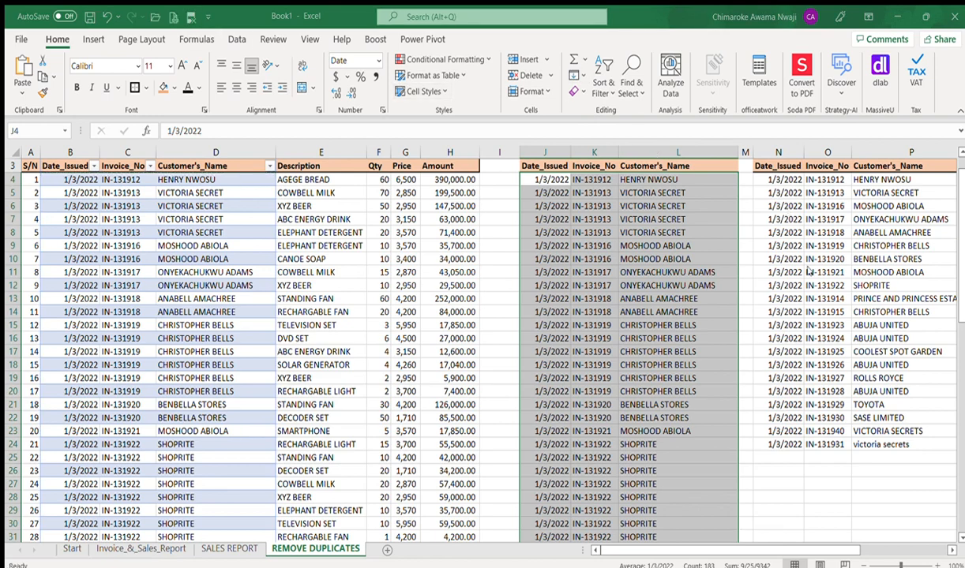
Step: Remove duplicate rows from the pasted J–L data so the list ends at row 24 with IN-131931
left_click(811, 313)
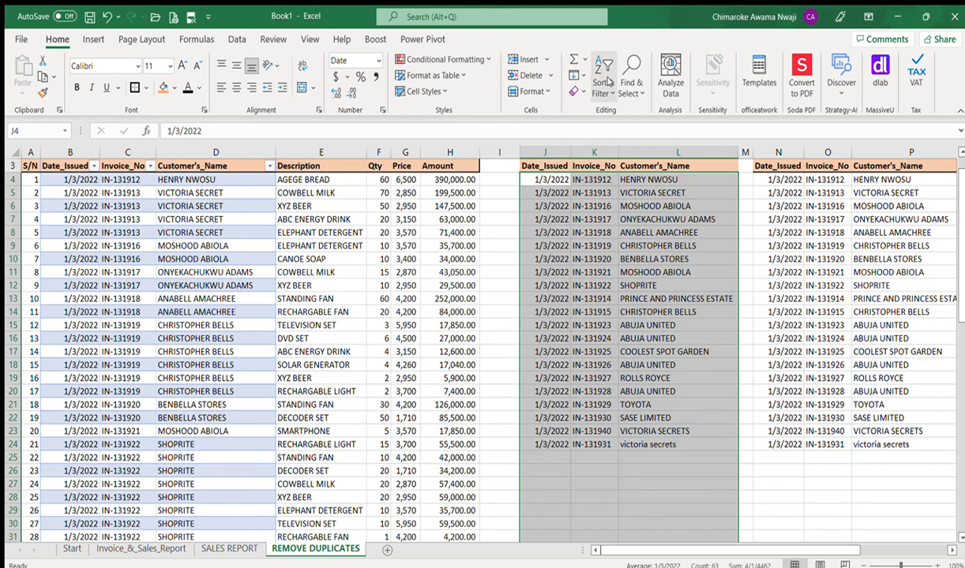
key("Return")
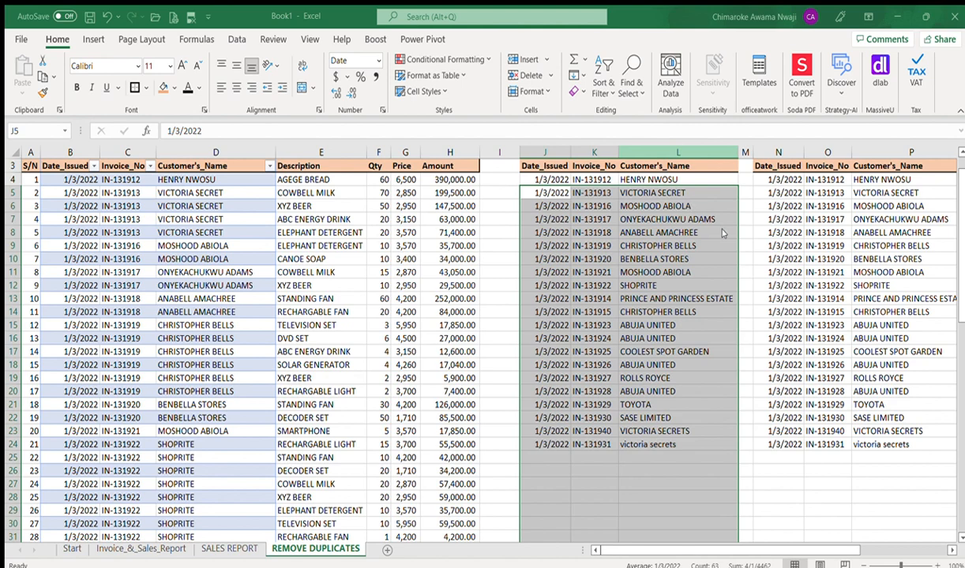
key("shift+Return")
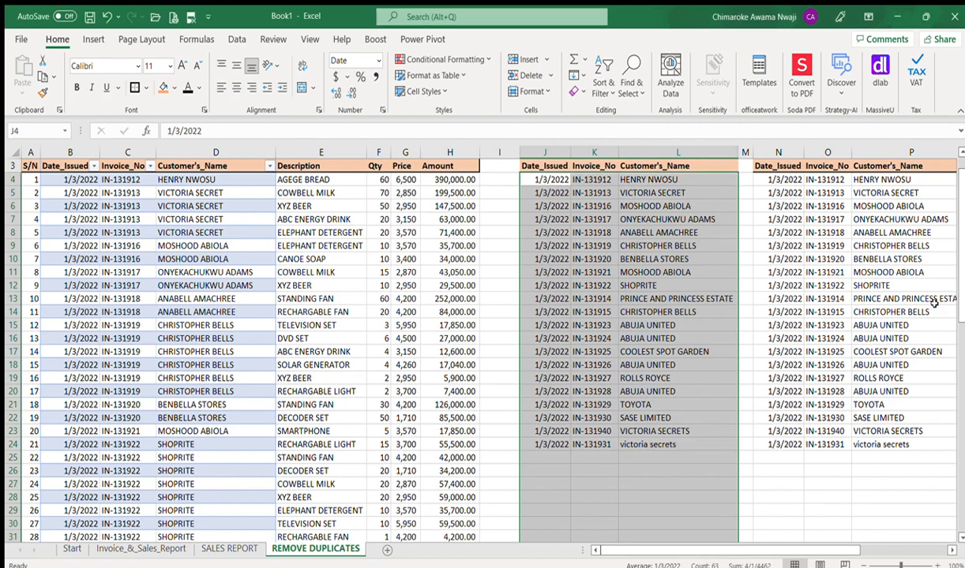
Step: Custom-sort the J3:L24 list by Invoice_No so IN-131931 comes before IN-131940
left_click(527, 166)
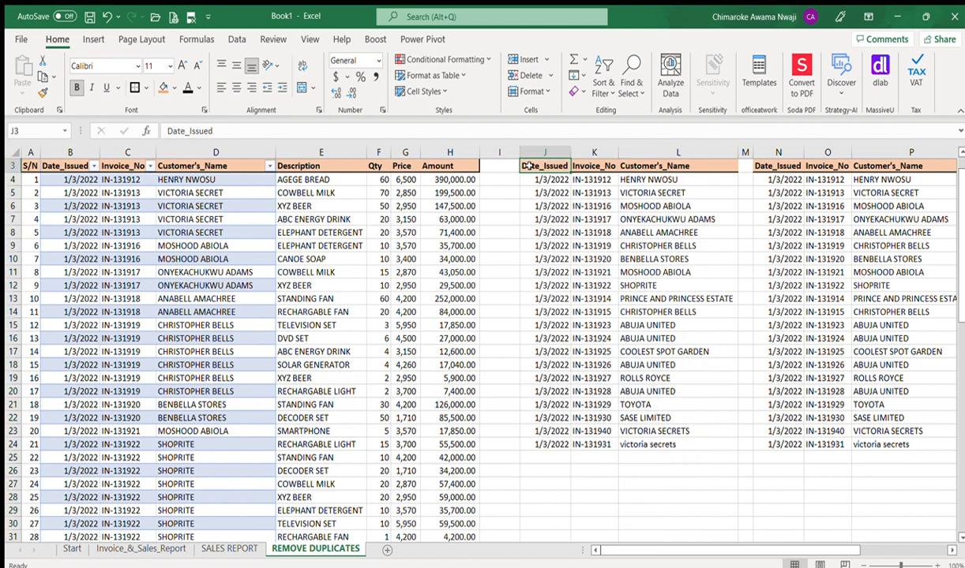
key("ctrl+shift+Right")
key("ctrl+shift+Down")
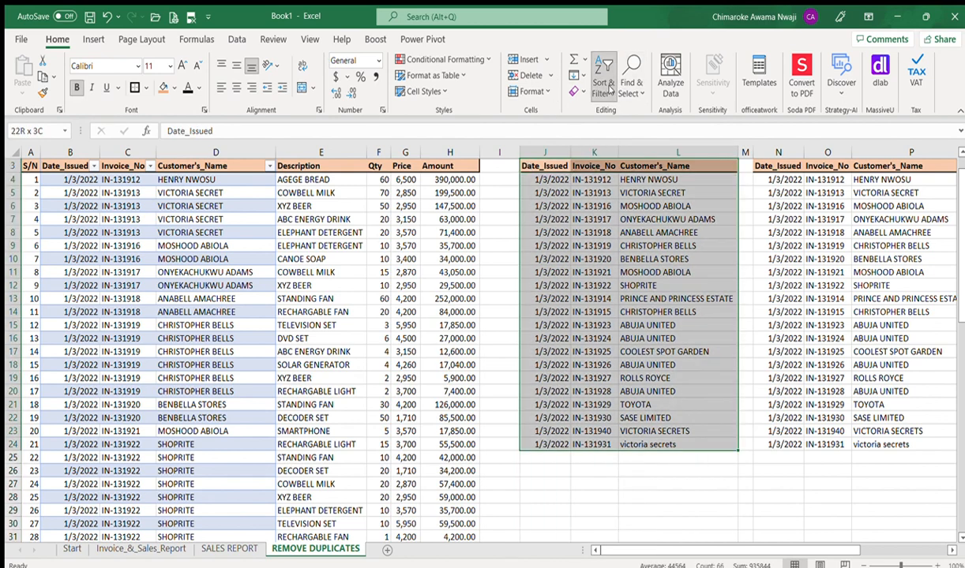
key("Return")
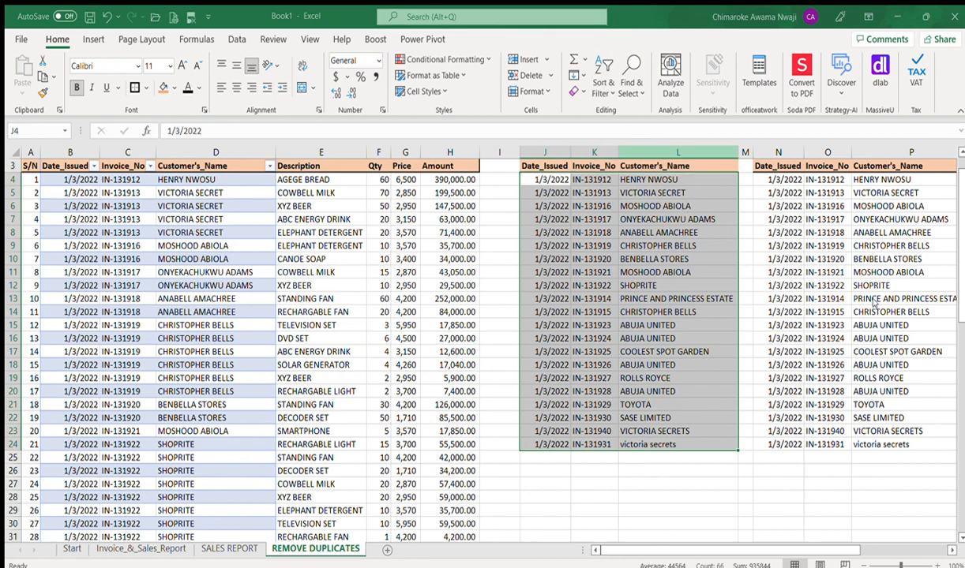
left_click(833, 284)
left_click(747, 498)
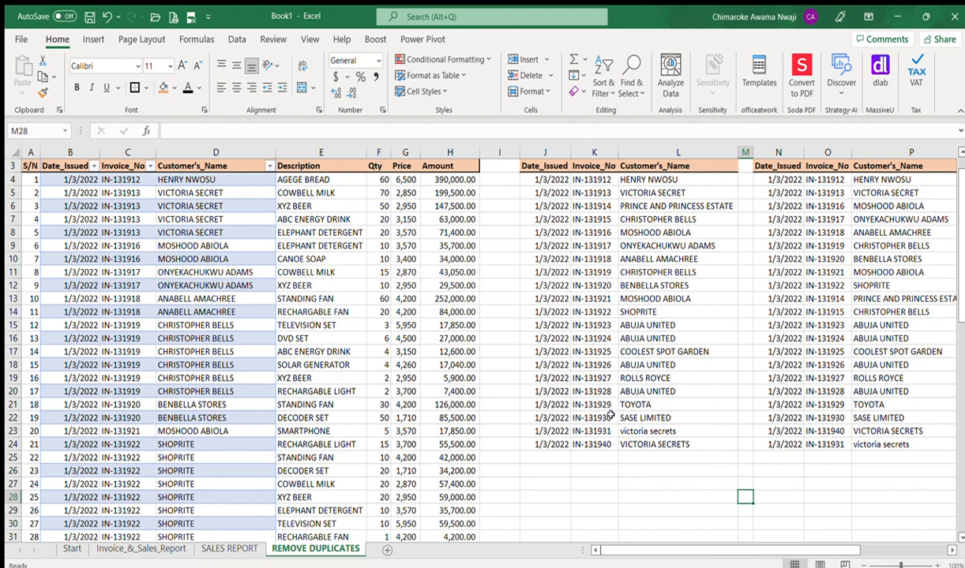
left_click(605, 446)
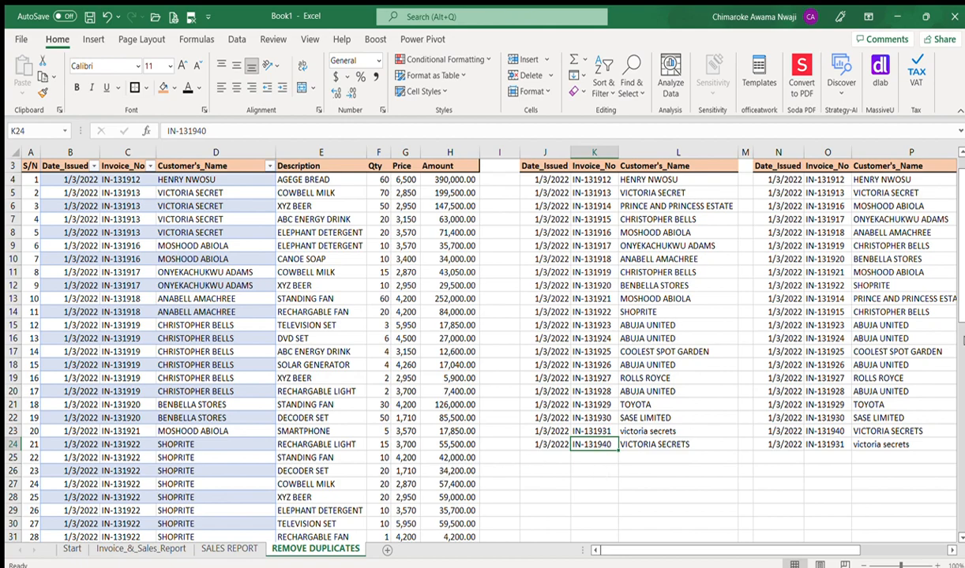
left_click_drag(962, 310, 963, 494)
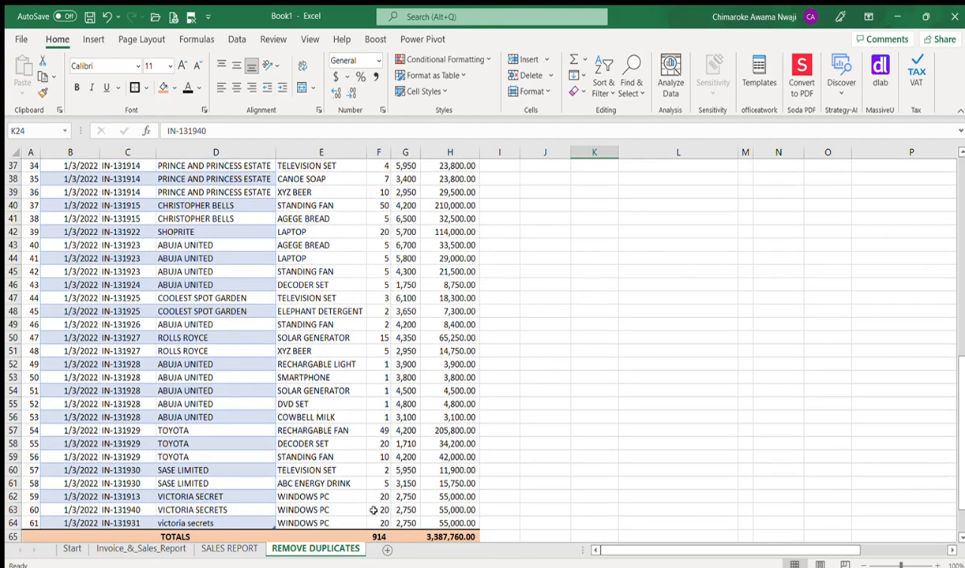
Step: Check edited invoice IN-131931 in C64, then select N4 to show its =UNIQUE(B4:D64) formula
left_click(134, 524)
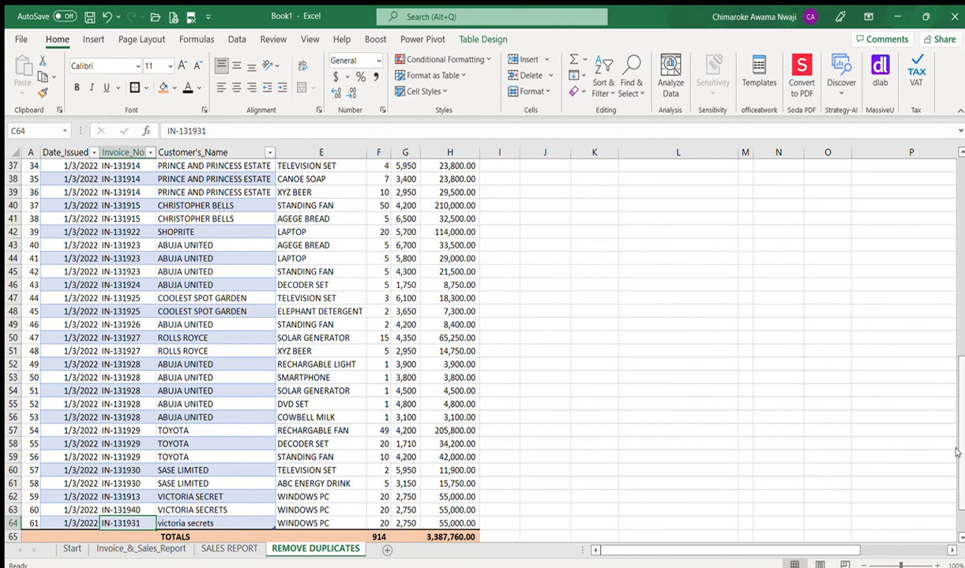
left_click_drag(949, 409, 954, 299)
left_click_drag(703, 549, 836, 543)
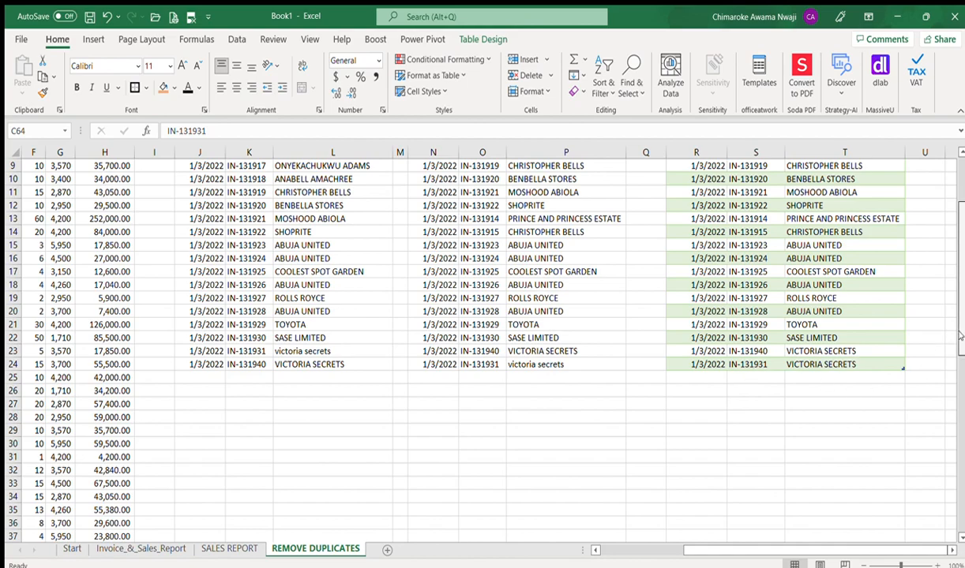
scroll(960, 402, "down", 4)
scroll(960, 402, "up", 6)
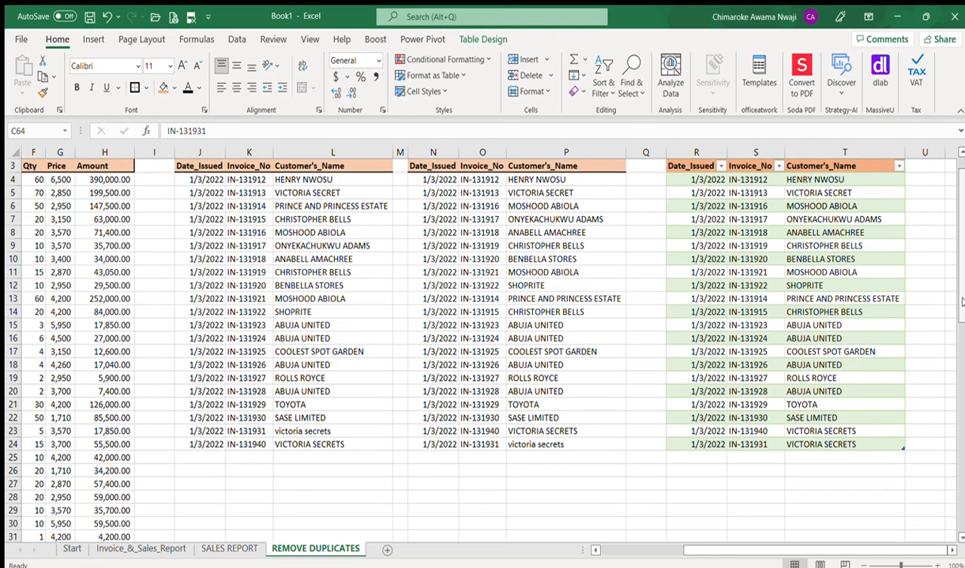
left_click(435, 181)
scroll(436, 181, "up", 1)
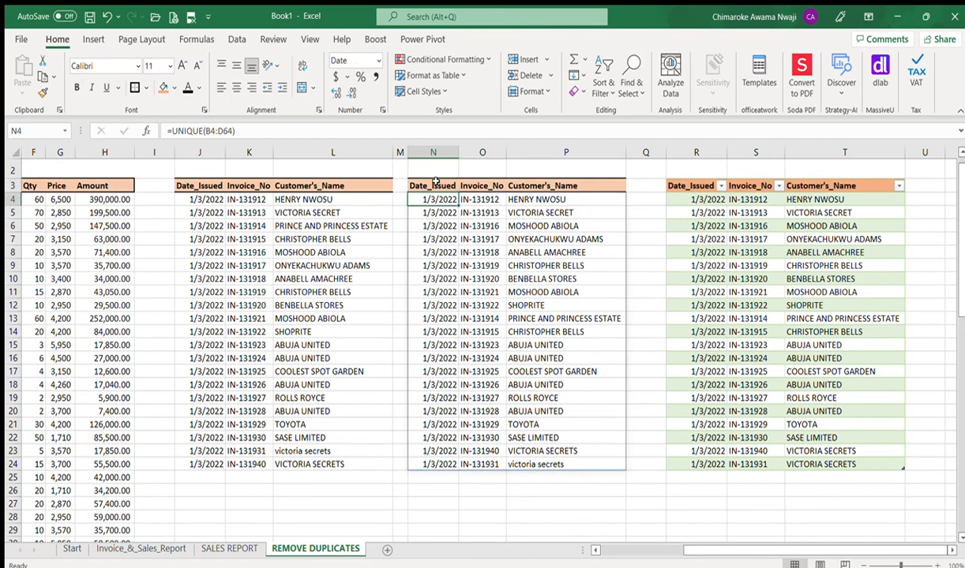
Step: Change the N4 formula to =SORT(UNIQUE(B4:D64),2,1) to order invoices ascending
left_click(171, 131)
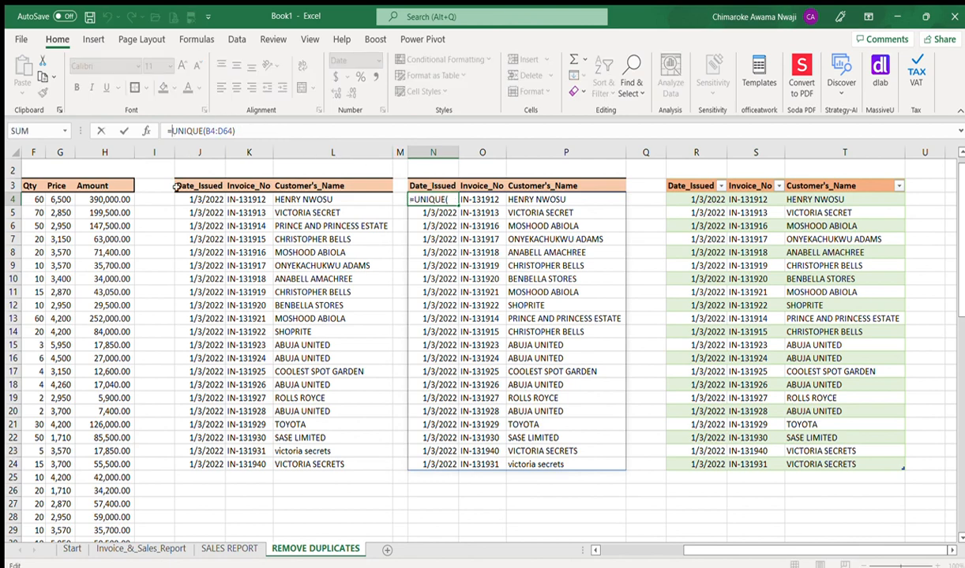
type("sor")
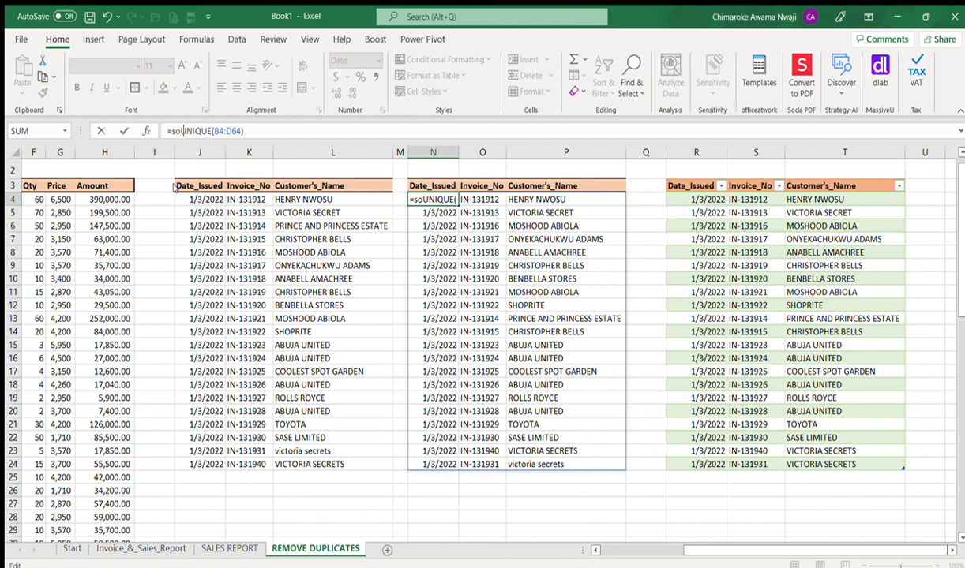
key("BackSpace")
key("BackSpace")
key("BackSpace")
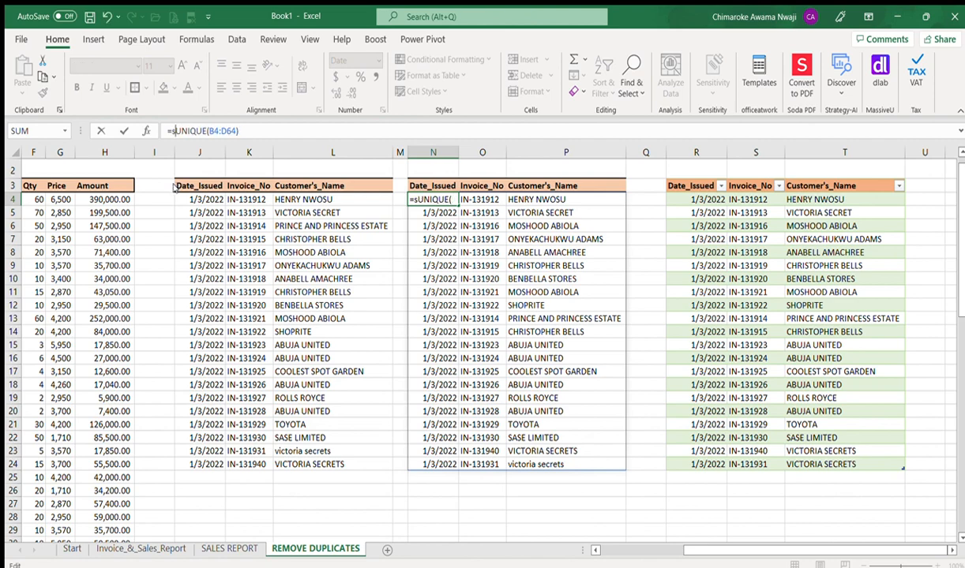
type("SORT")
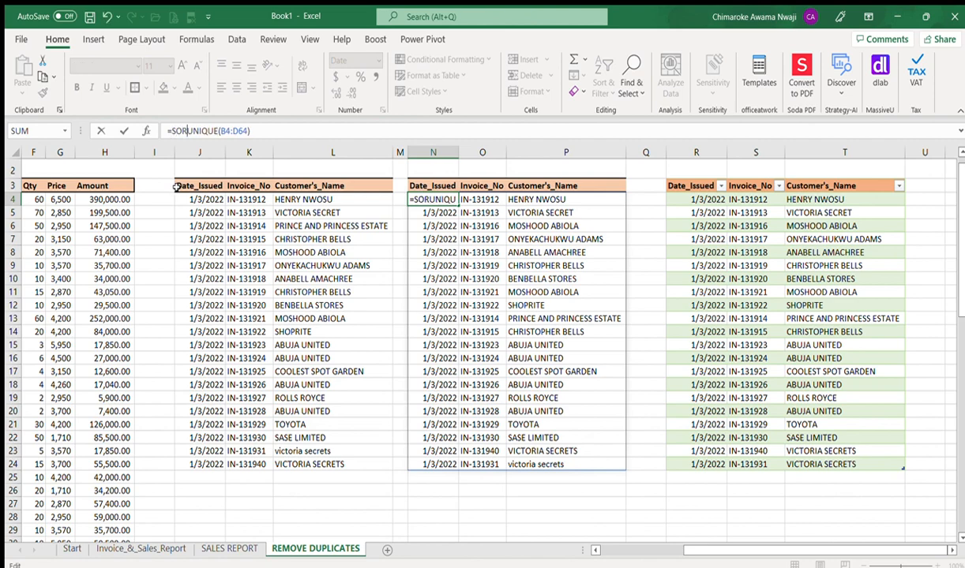
type("(")
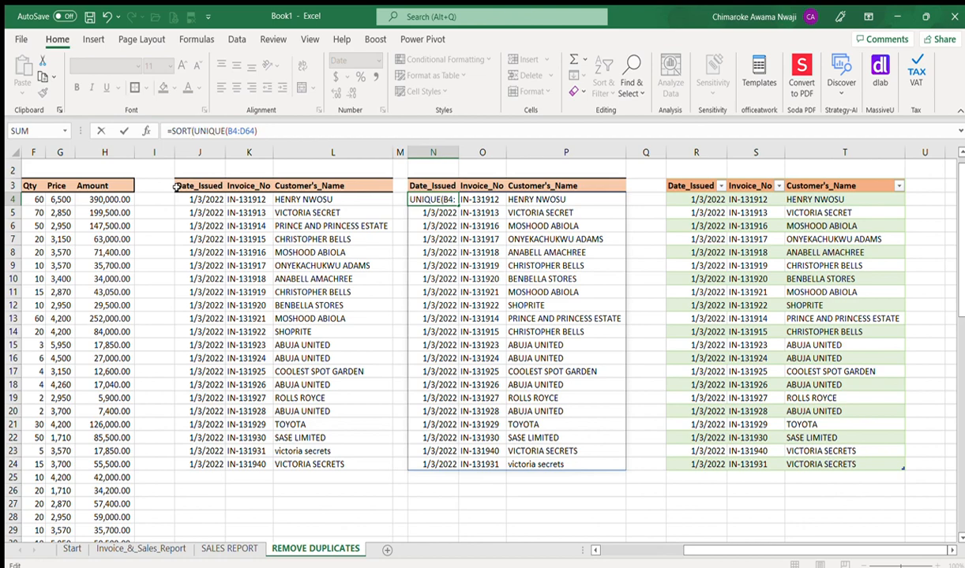
left_click(268, 131)
type(",")
type("2")
type(",1")
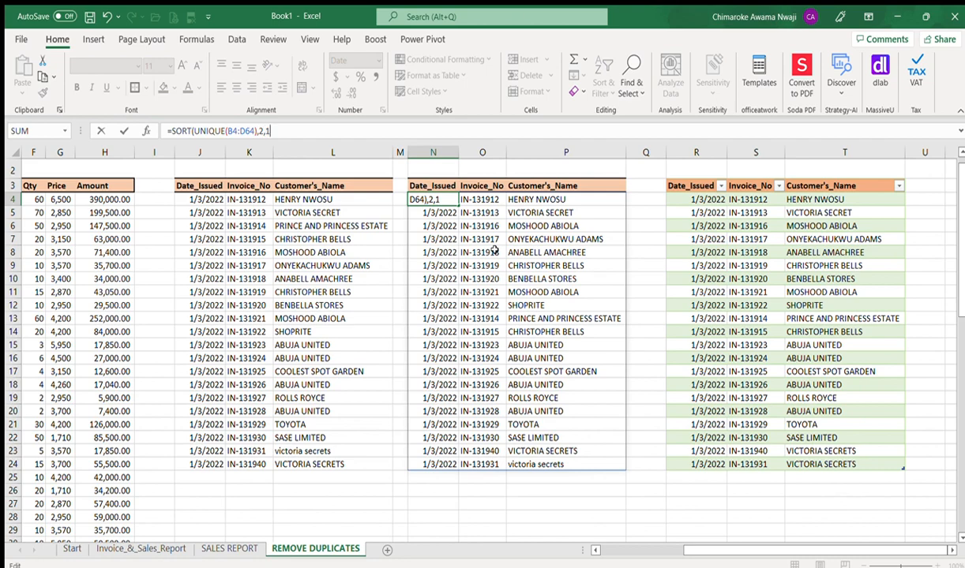
type(")")
key("Return")
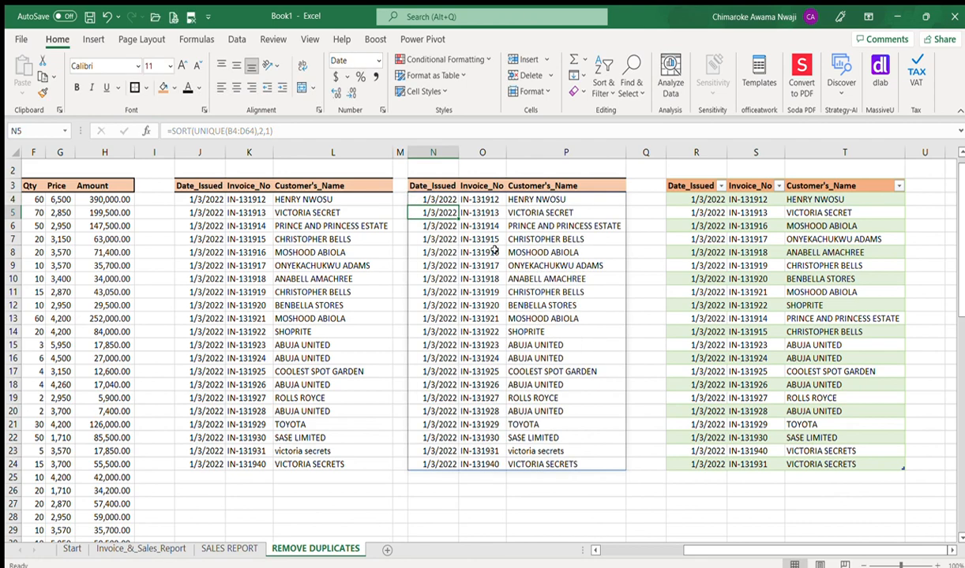
Step: Compare the first rows of the sorted UNIQUE, Remove Duplicates and query-table lists
left_click(485, 198)
key("Down")
key("Down")
key("Down")
key("Down")
key("Down")
key("Down")
key("Down")
key("Down")
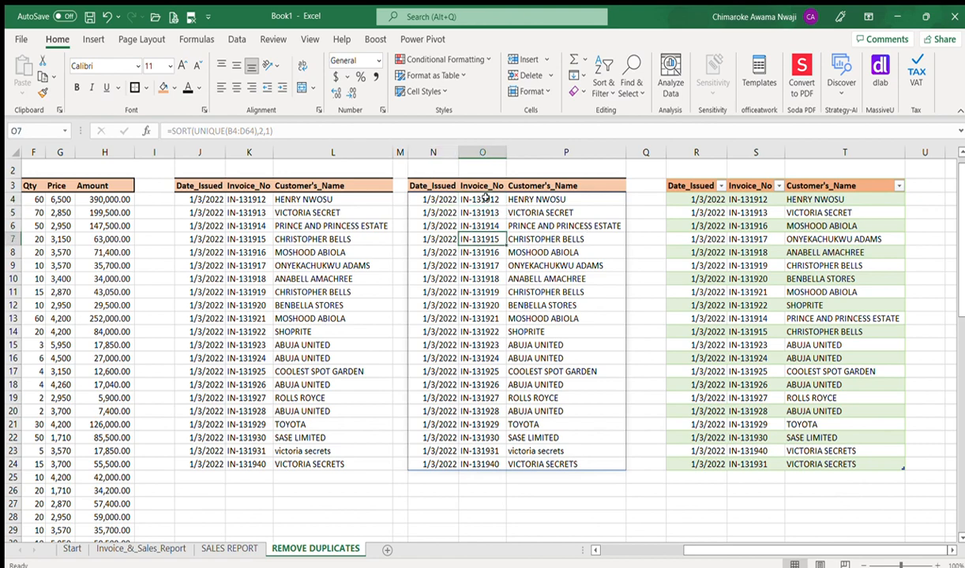
key("Down")
key("Down")
key("Down")
key("Down")
key("Down")
key("Down")
key("Down")
key("Down")
key("Down")
key("Down")
key("Down")
key("Down")
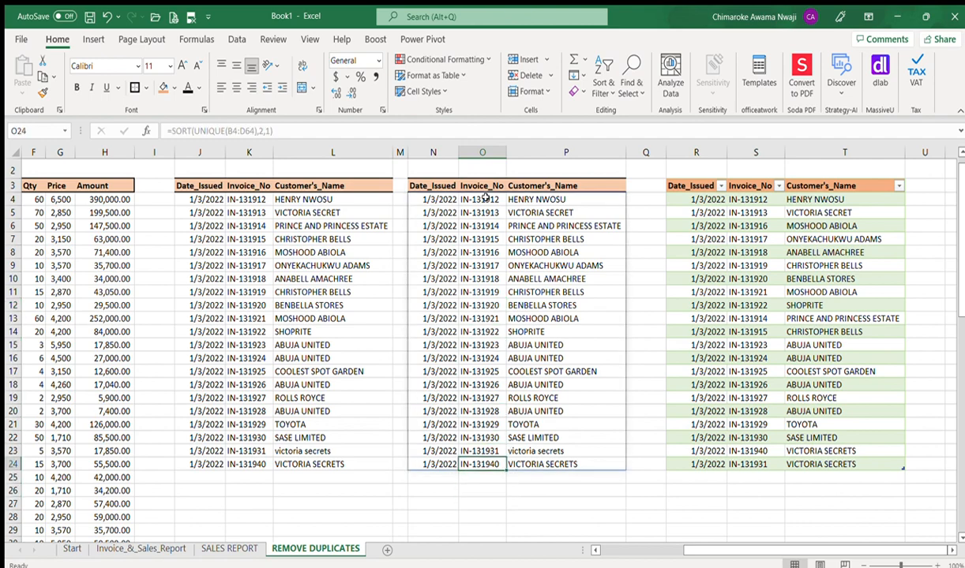
left_click(212, 199)
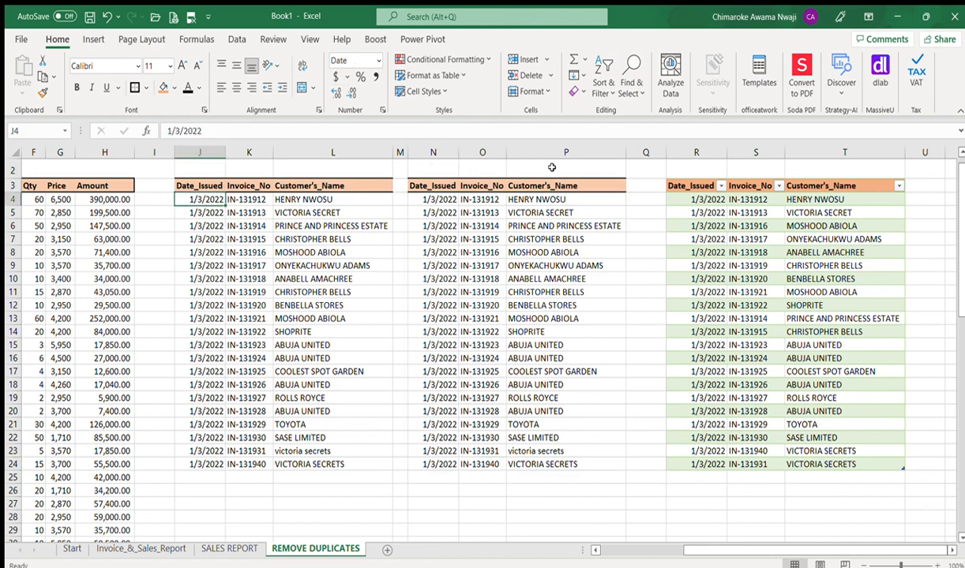
left_click(452, 199)
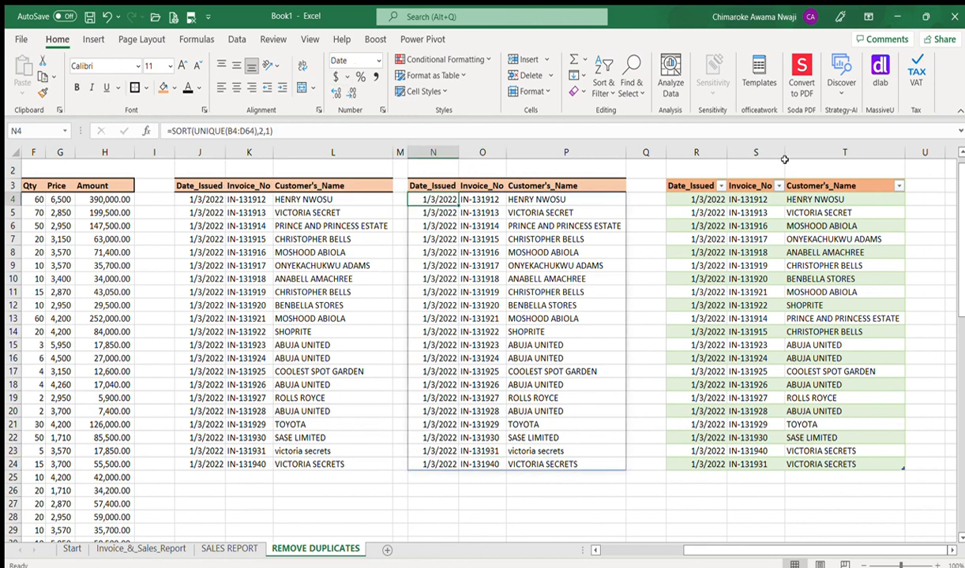
left_click(743, 199)
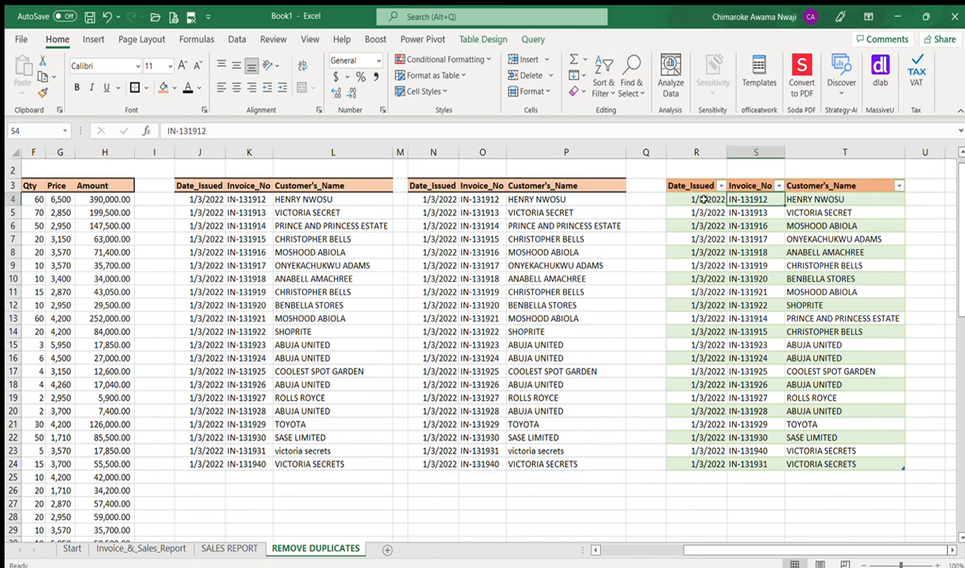
left_click(703, 199)
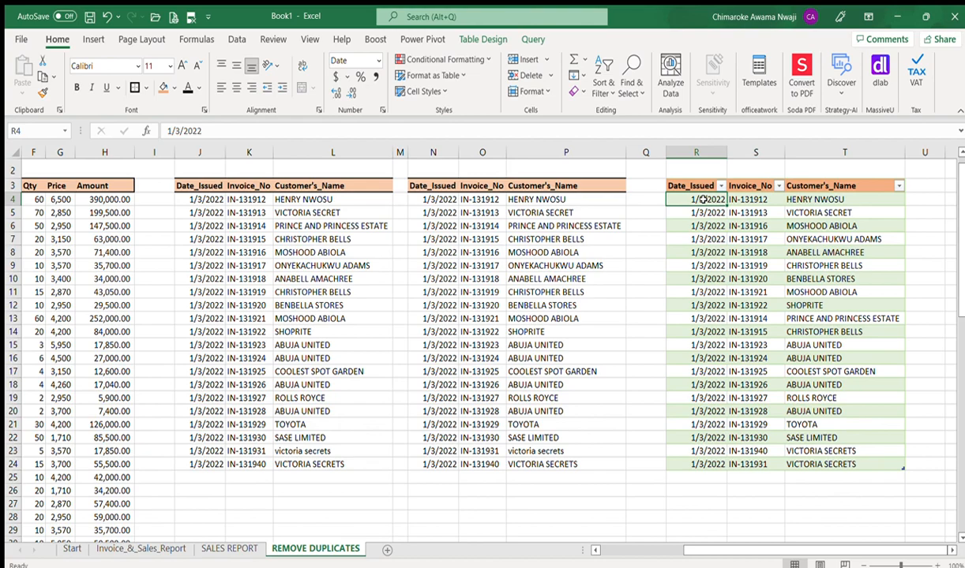
Step: Scroll back to the March sales report in column A and bring up the Data commands
left_click_drag(770, 550, 654, 556)
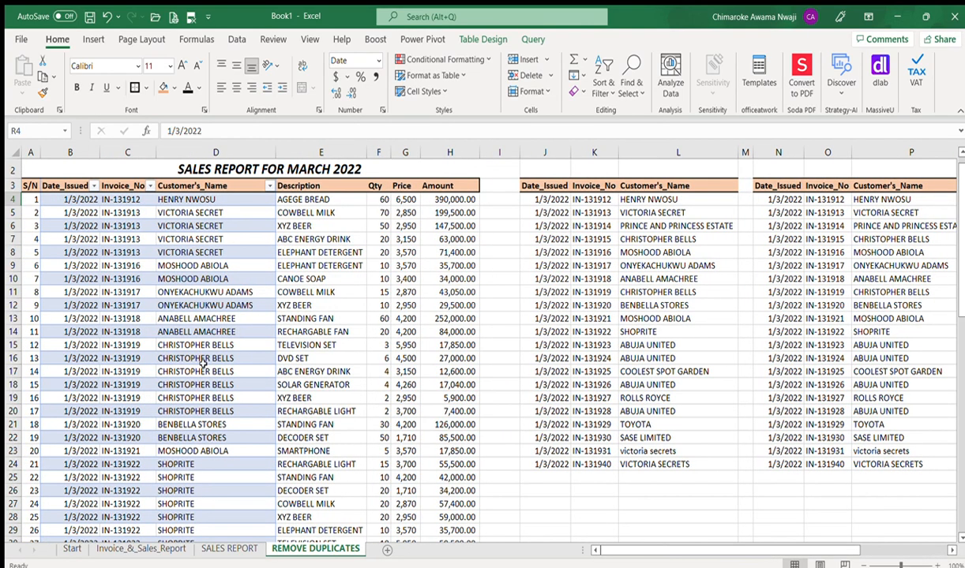
left_click(142, 307)
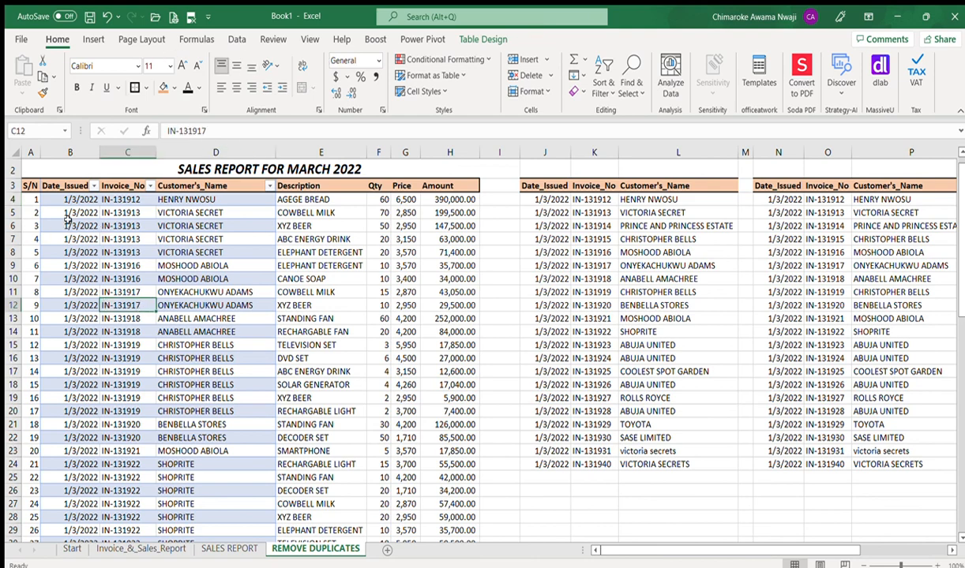
left_click(70, 224)
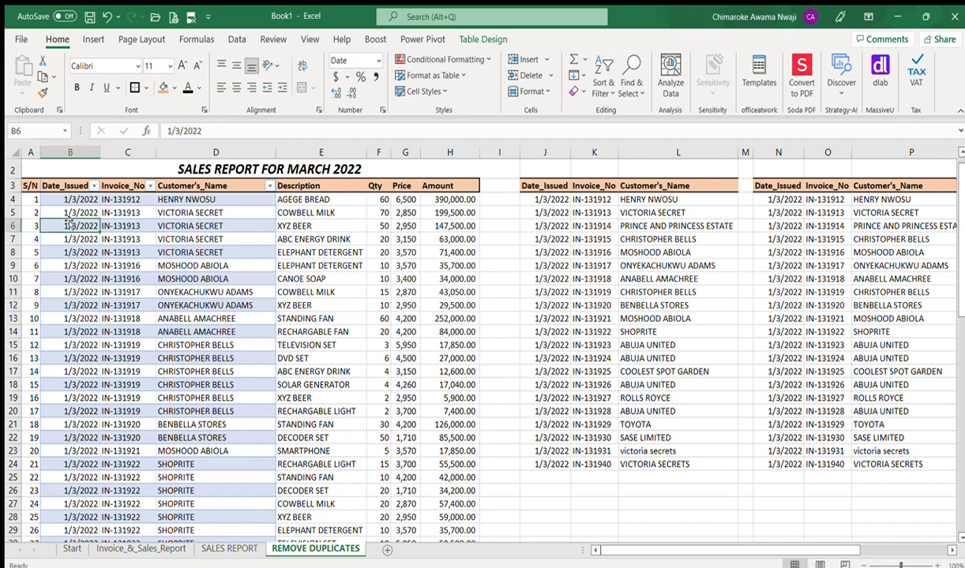
left_click(234, 39)
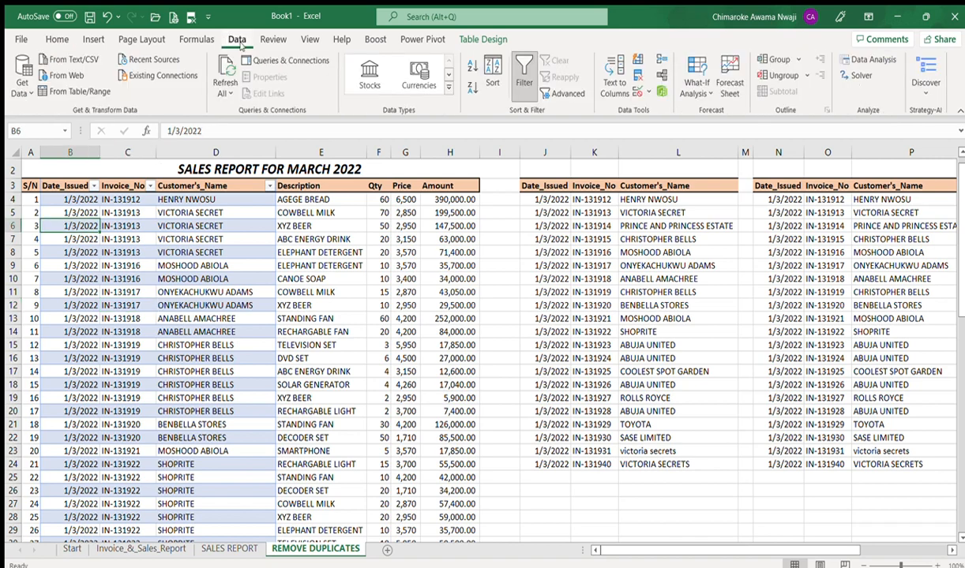
Step: Show the Queries & Connections pane and refresh Table1 until 21 rows load
left_click(253, 60)
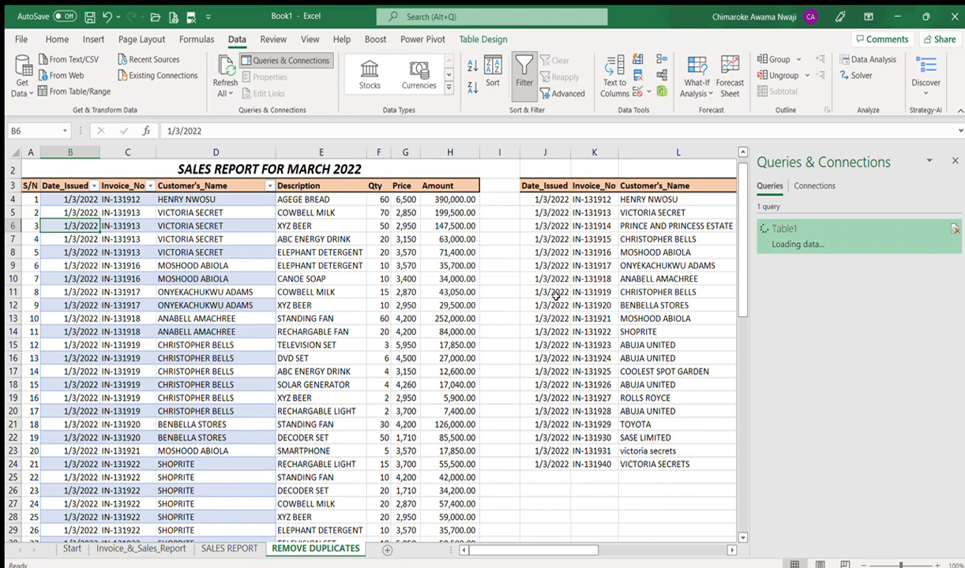
Step: Scroll right to the refreshed query table in columns R–T
left_click(733, 551)
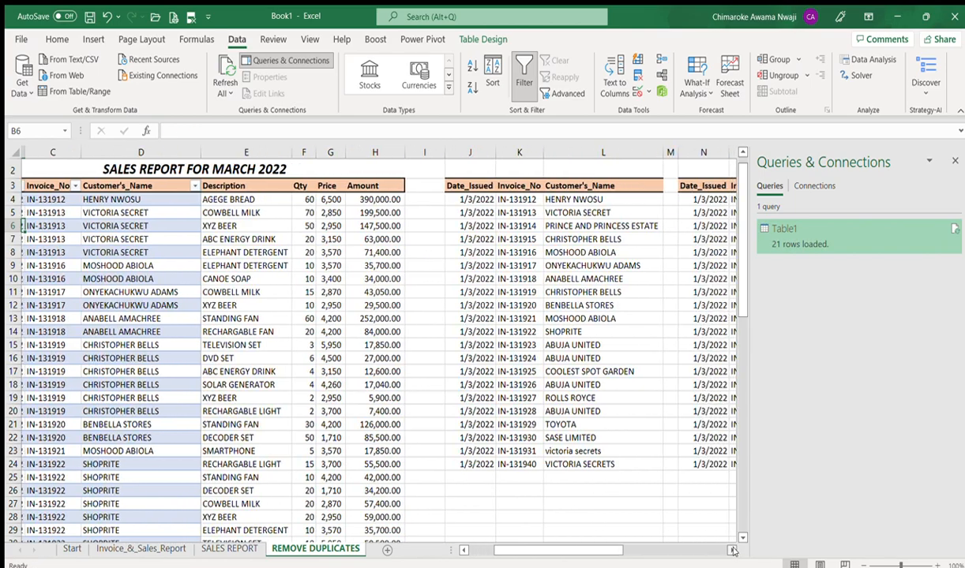
left_click(733, 551)
left_click(733, 551)
left_click(733, 551)
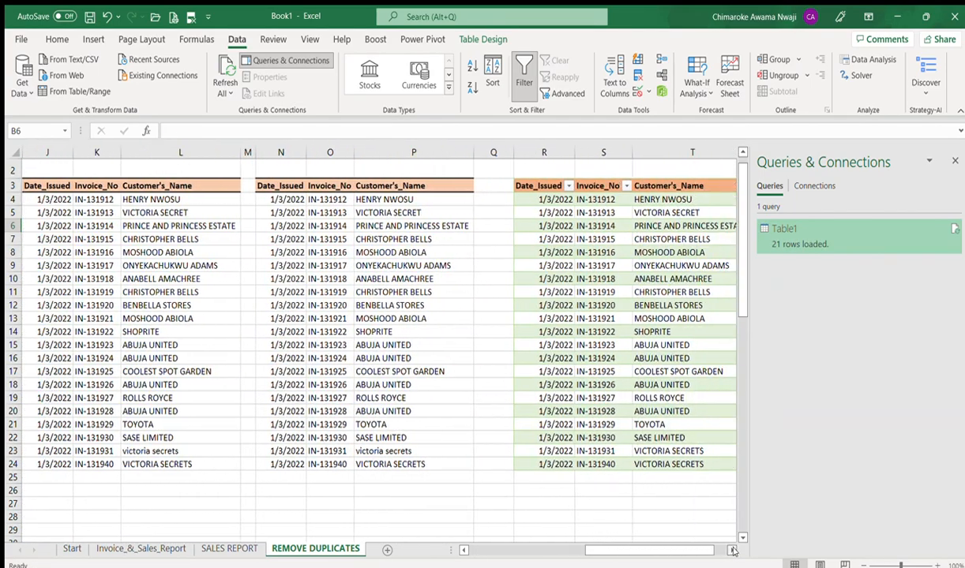
left_click(733, 551)
left_click(733, 551)
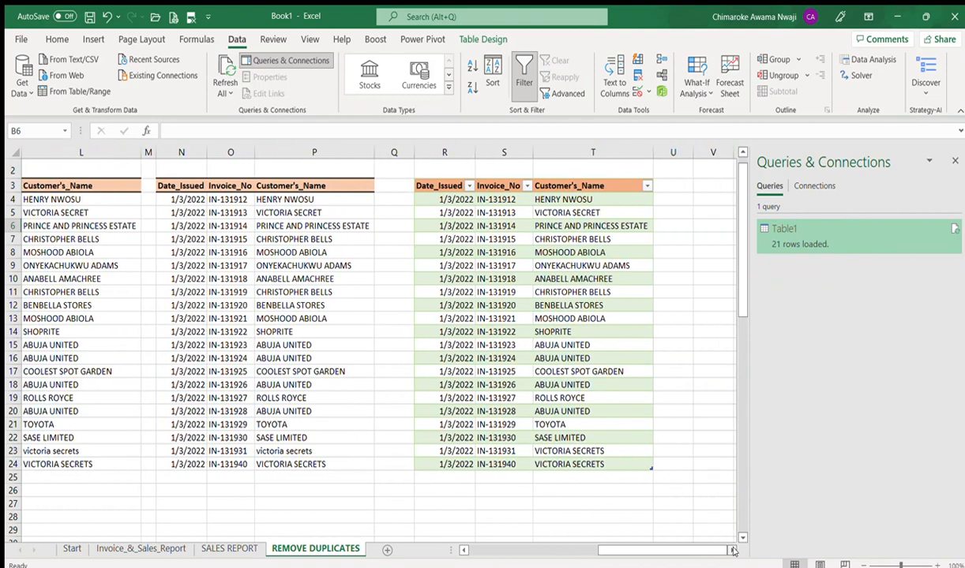
Step: Compare the query table's invoice order with the other lists, then close the Queries & Connections pane
left_click(494, 203)
key("Down")
key("Down")
key("Down")
key("Down")
key("Down")
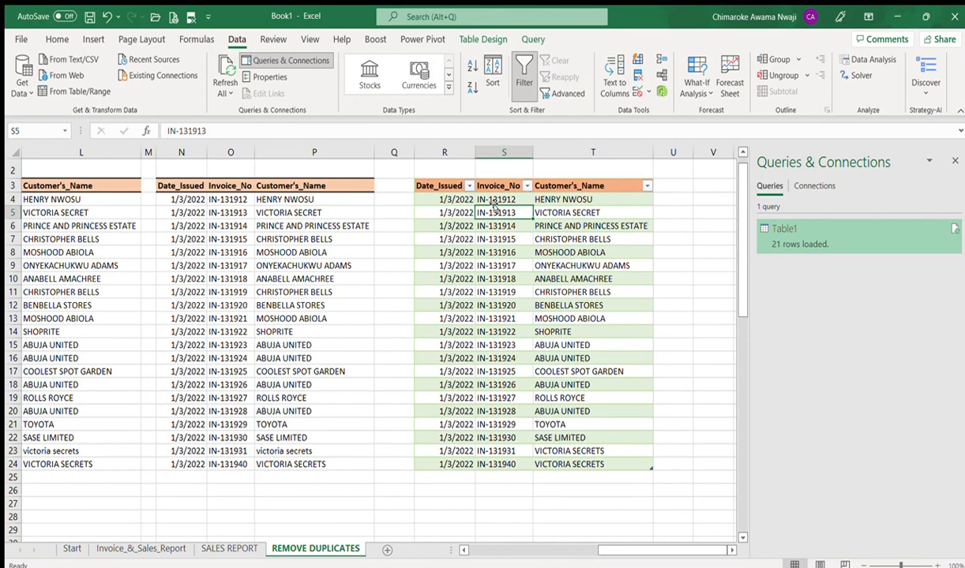
key("Down")
key("Down")
key("Down")
key("Down")
key("Down")
key("Down")
key("Down")
key("Down")
key("Down")
key("Down")
key("Down")
key("Down")
key("Down")
key("Down")
key("Down")
key("Down")
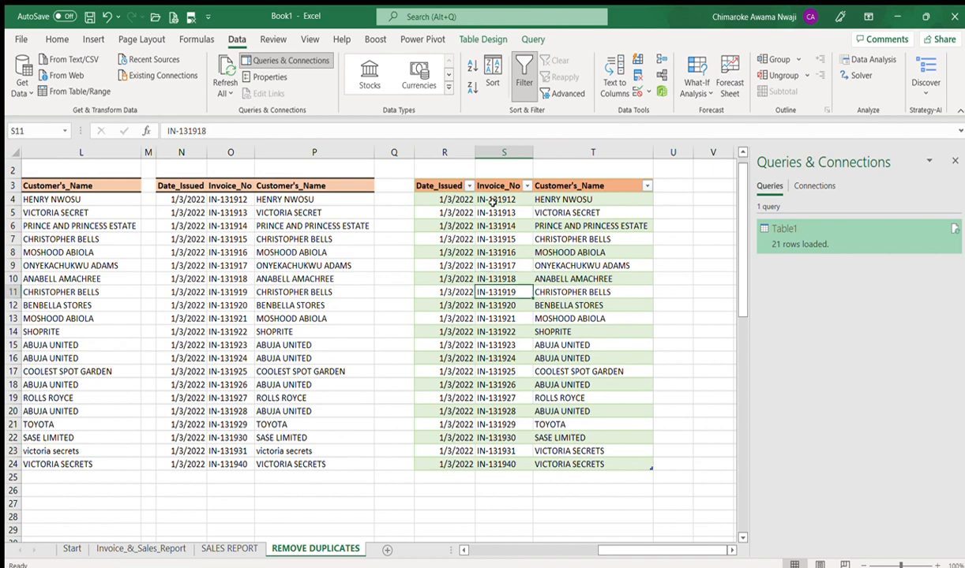
key("Up")
key("Left")
key("Left")
key("Left")
key("Left")
key("Left")
key("Left")
key("Left")
key("Left")
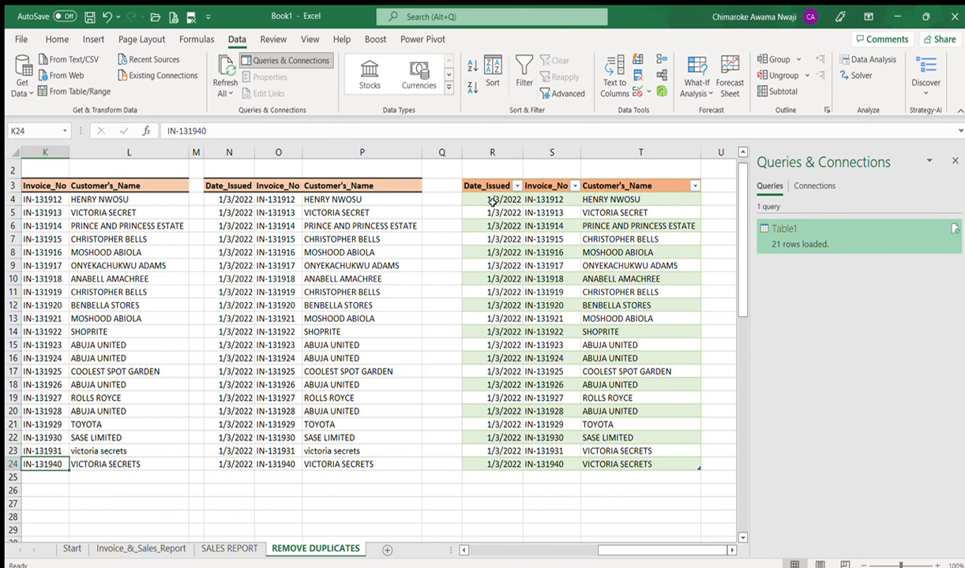
key("Left")
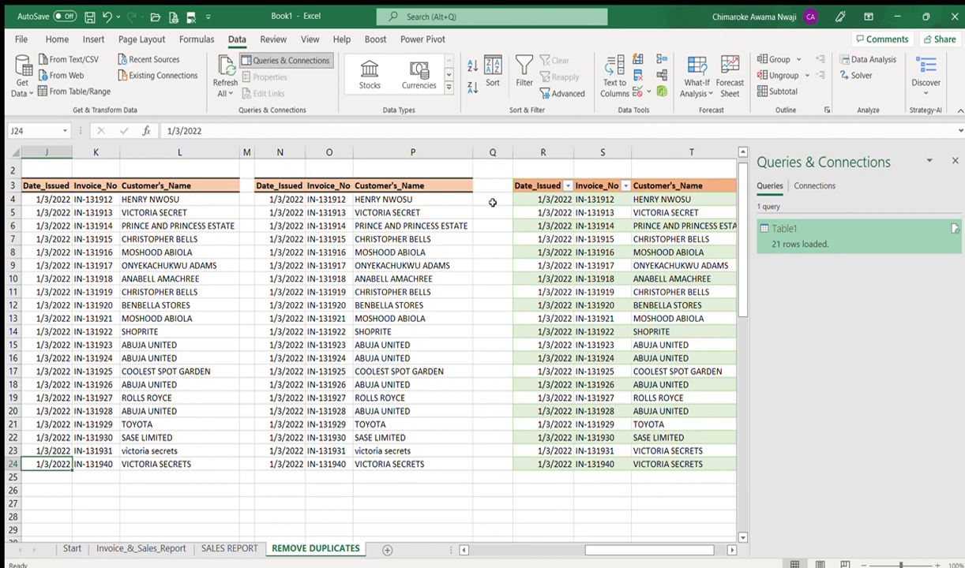
left_click(953, 159)
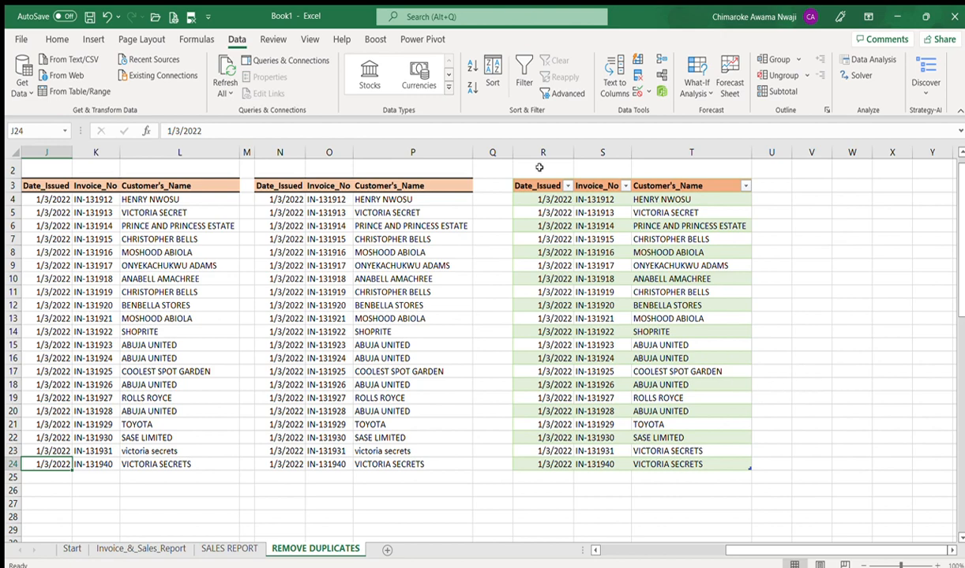
Step: Narrow column Q, return to column A, and show the Start sheet's GO-GETTER EXCEL TIPS title
left_click_drag(511, 153, 493, 153)
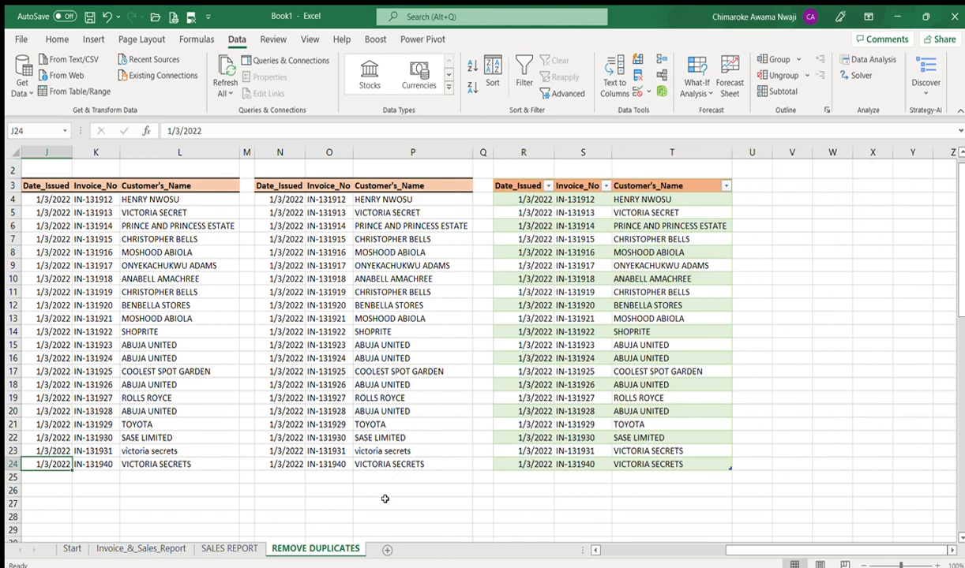
left_click(385, 499)
key("Home")
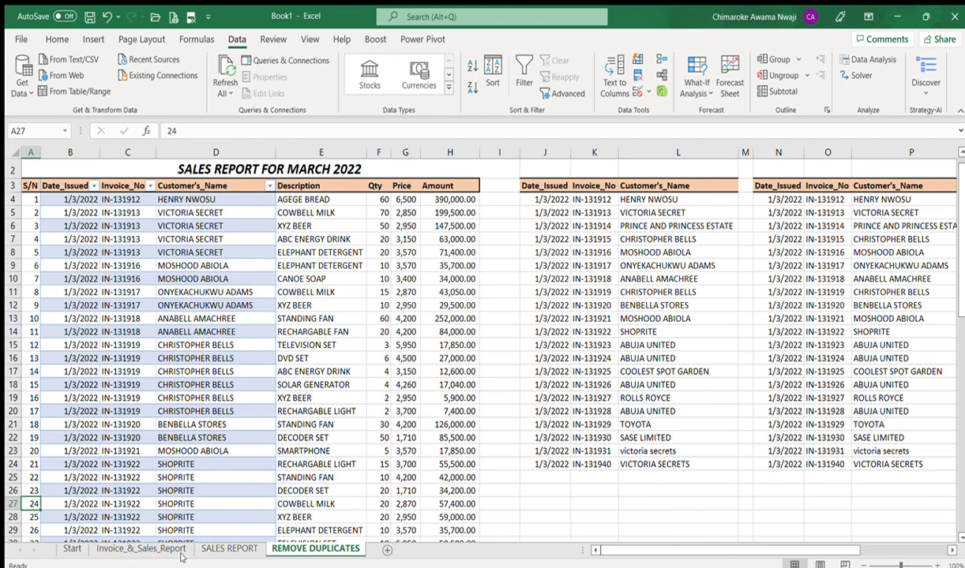
left_click(73, 548)
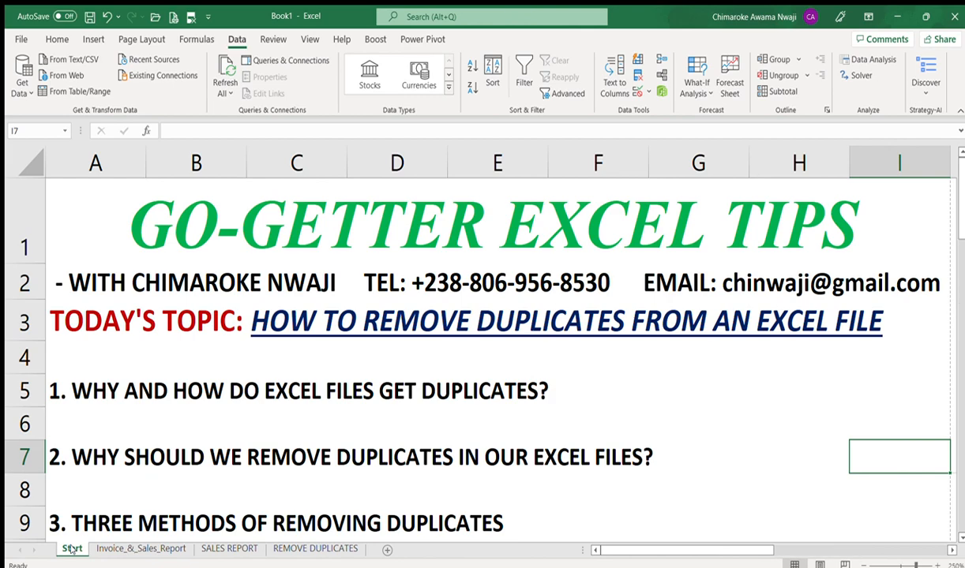